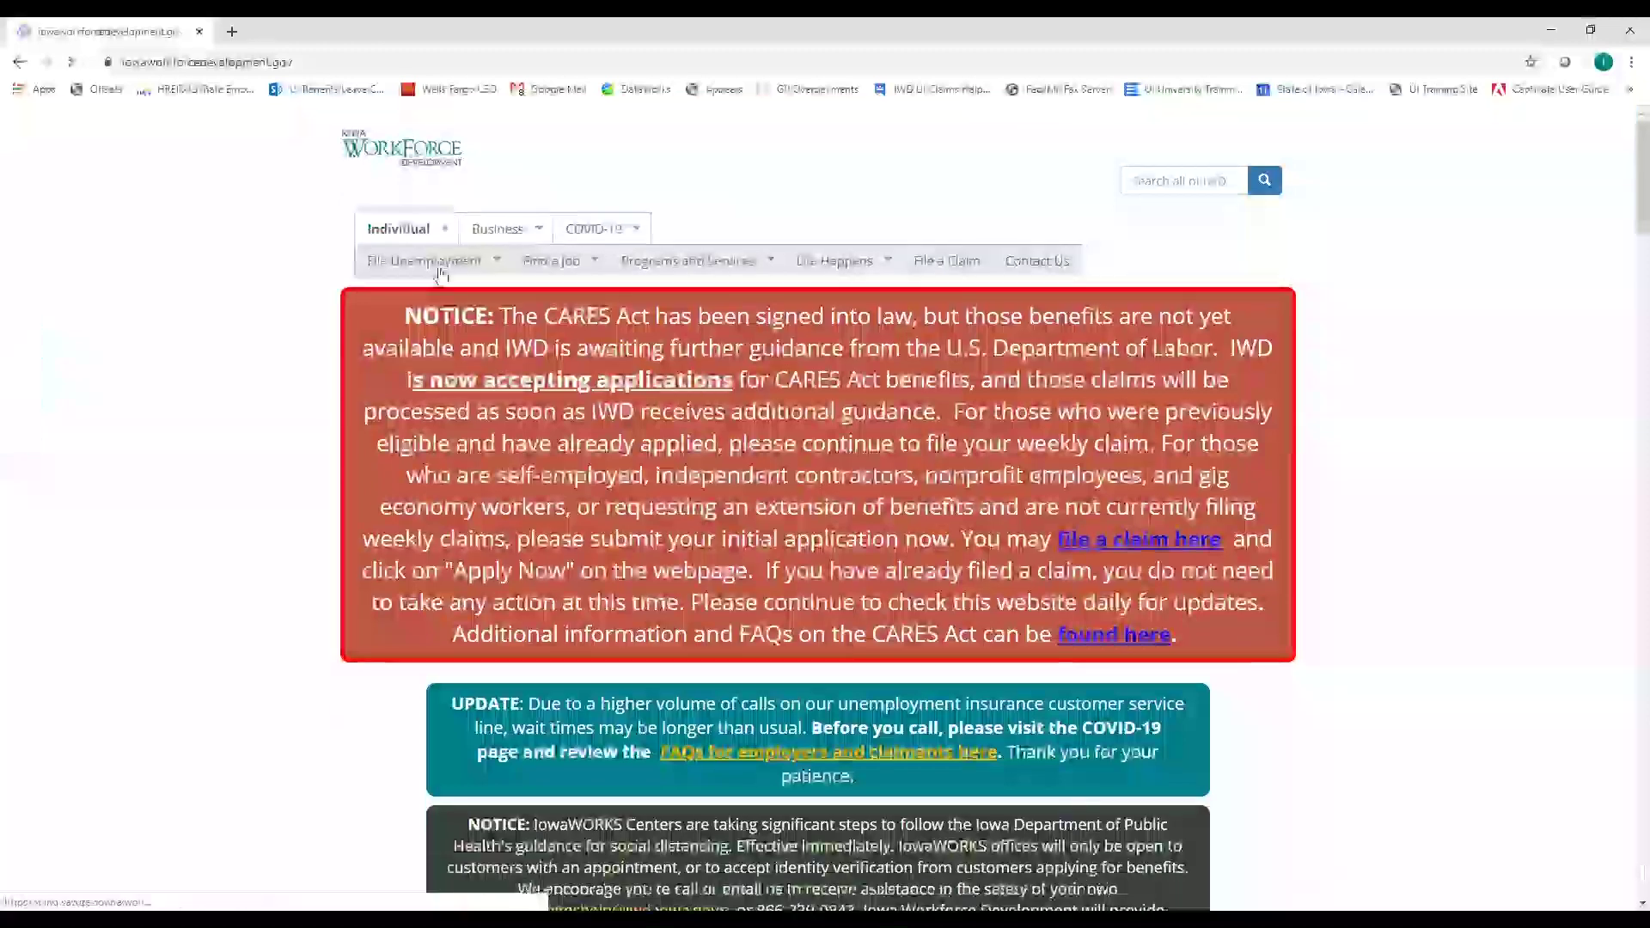
Reveal the Weekly Claims and New Claim links under the File Unemployment menu
{"action": "mouse_move", "coordinate": [461, 269]}
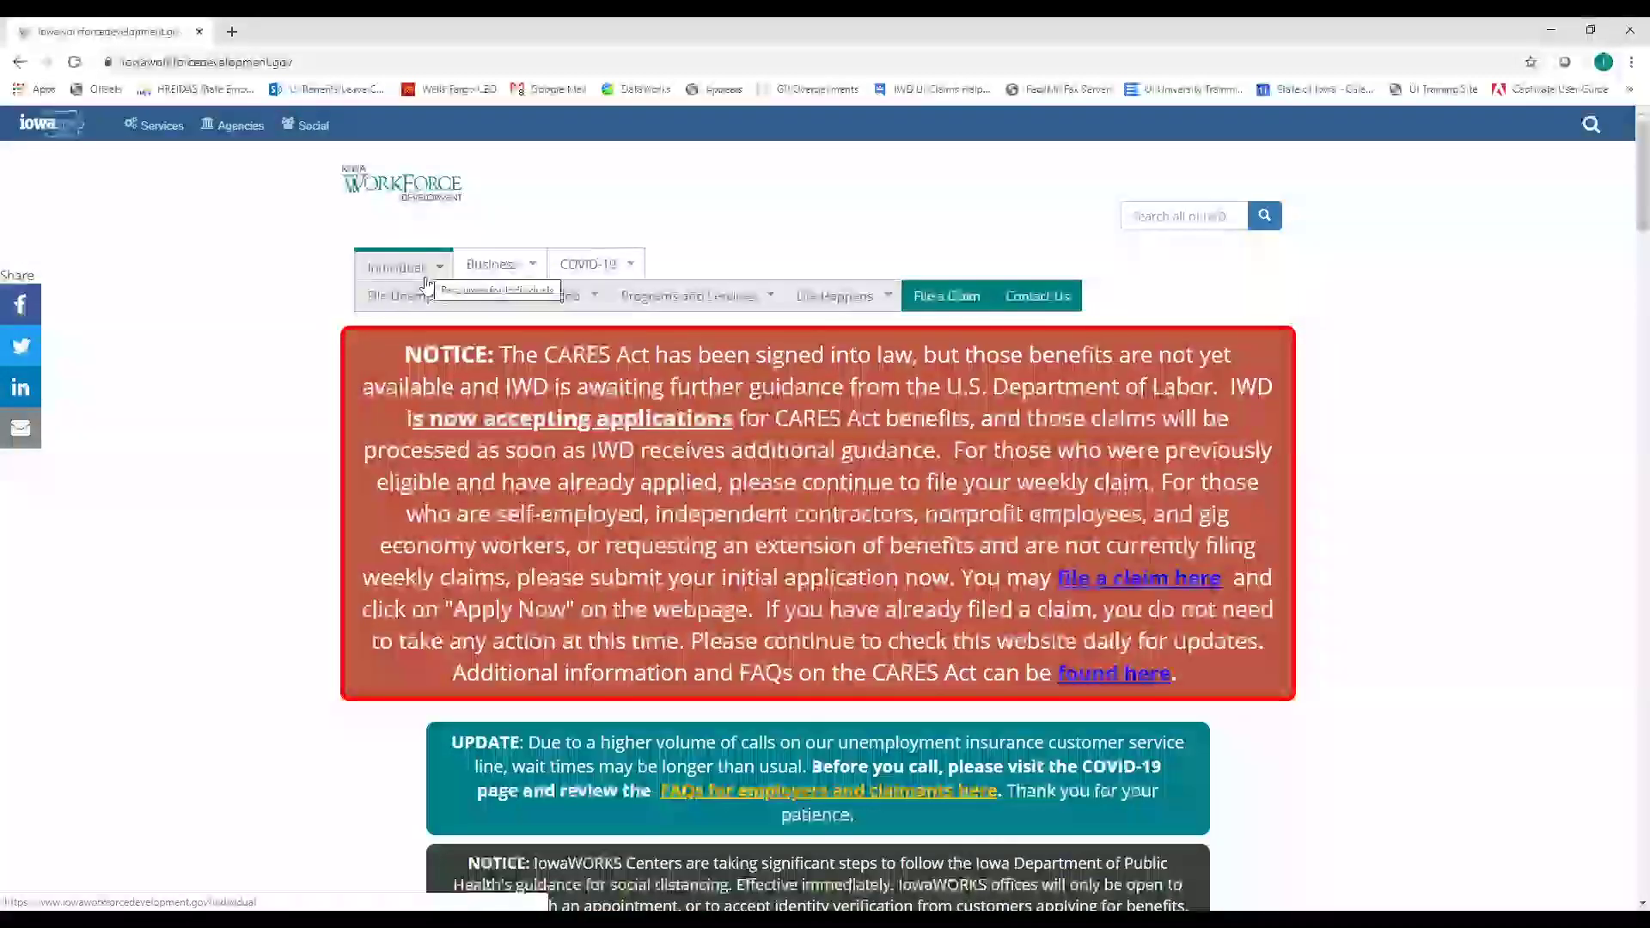
{"action": "mouse_move", "coordinate": [426, 300]}
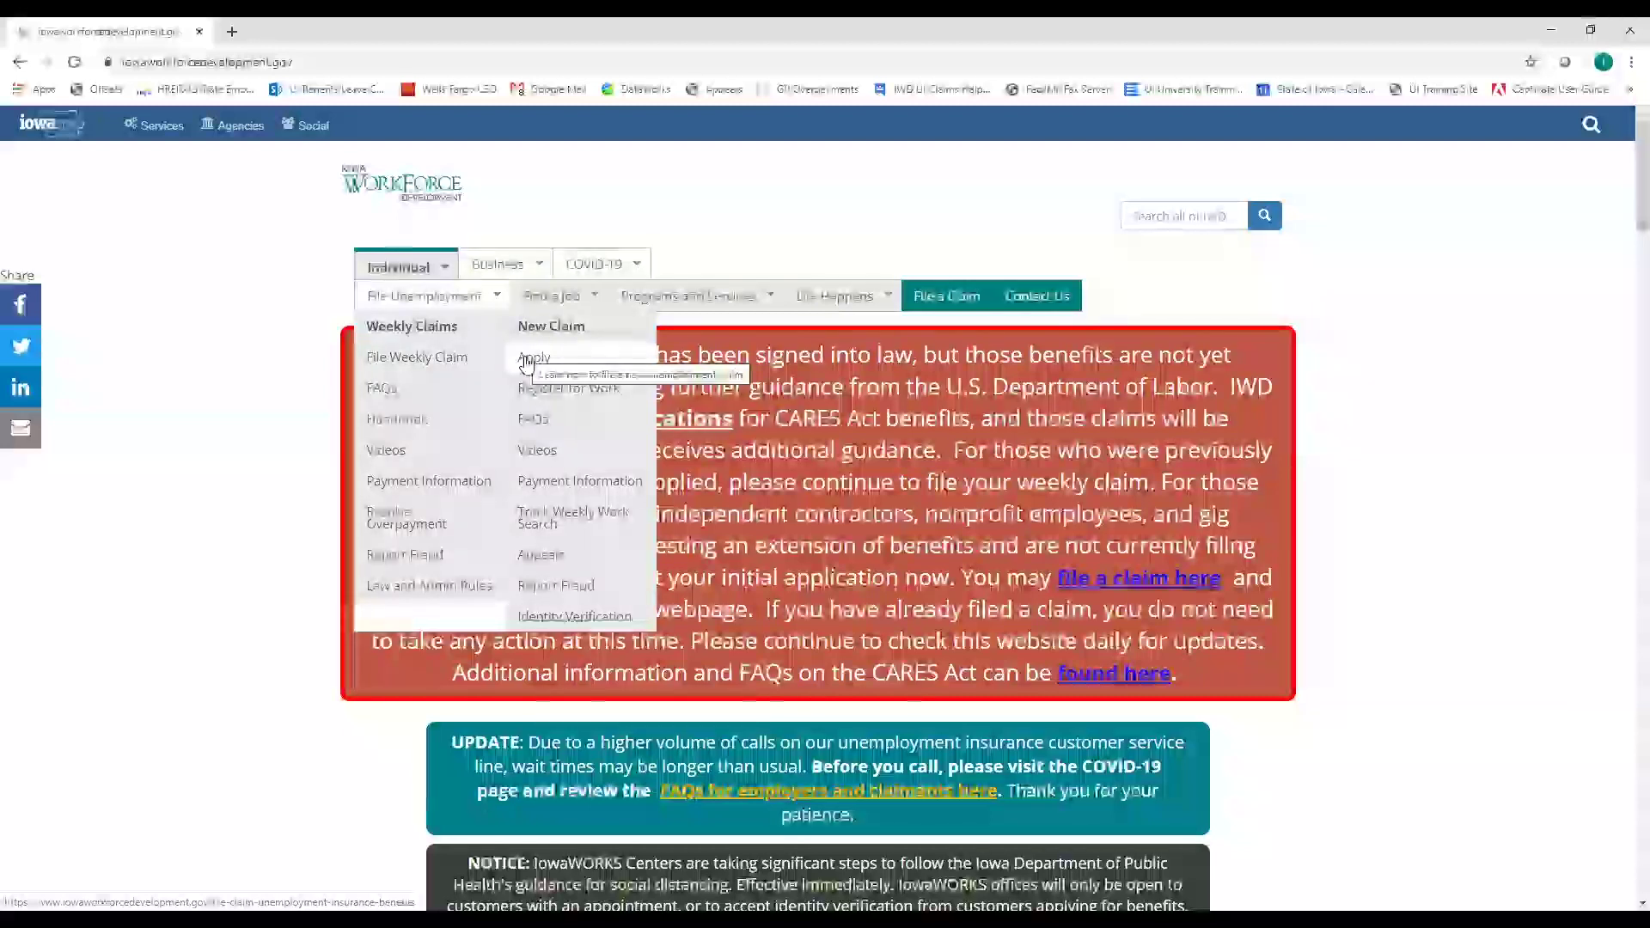
Open the New Claim Apply page and scroll to the eligibility requirements and Apply Online Now
{"action": "left_click", "coordinate": [533, 367]}
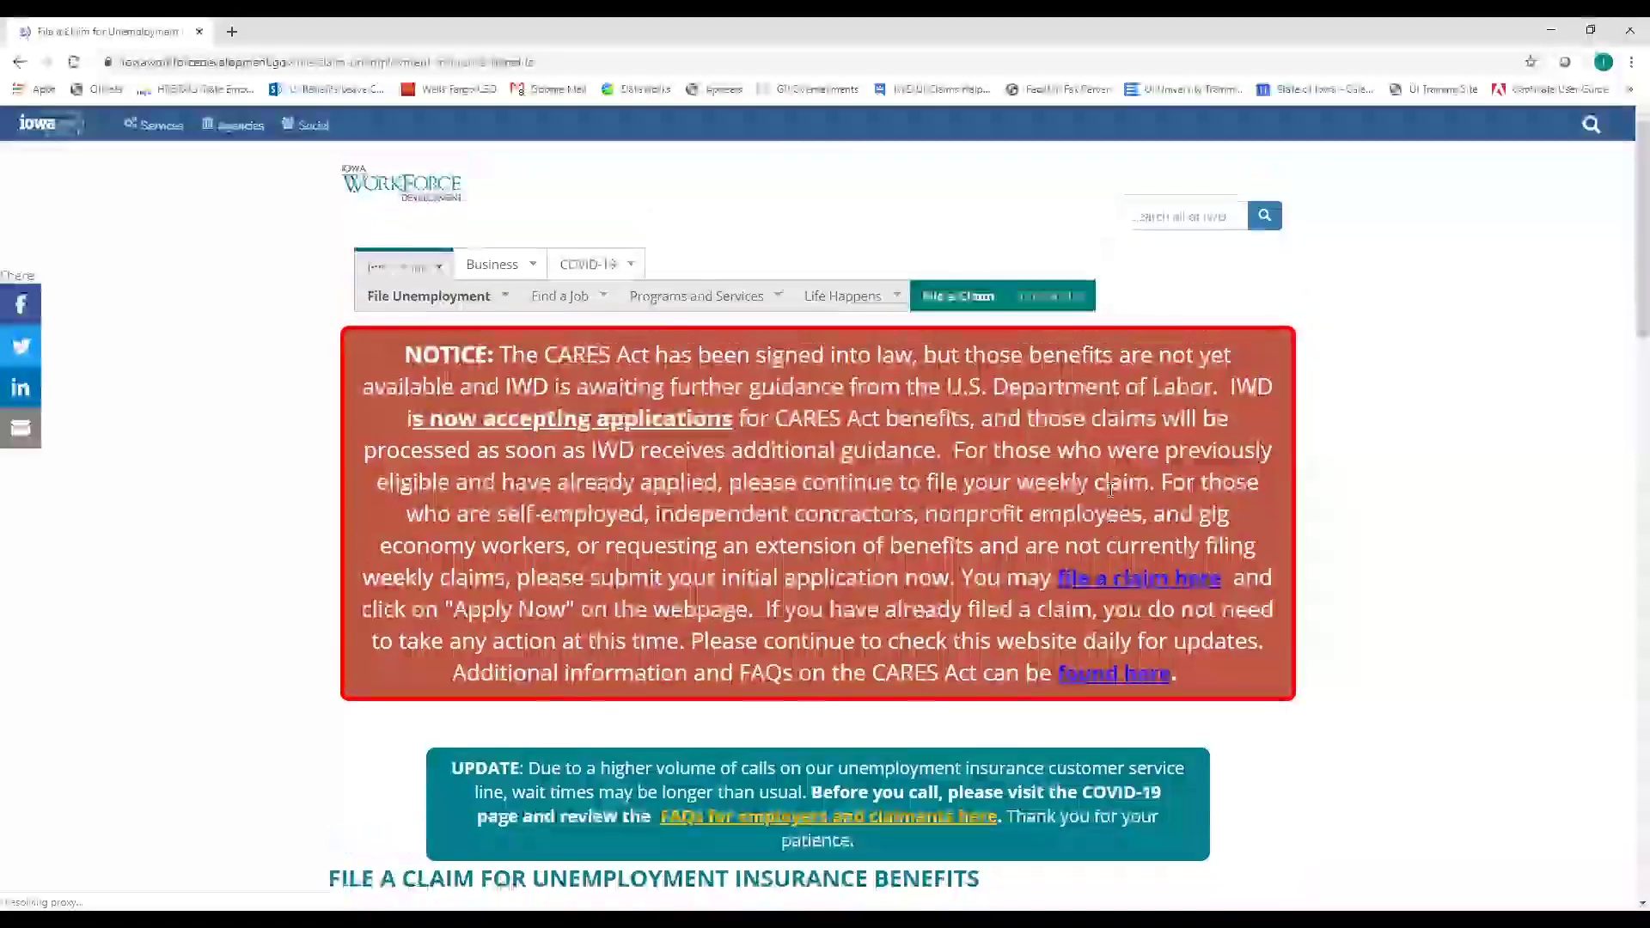
{"action": "scroll", "coordinate": [847, 559], "scroll_direction": "down", "scroll_amount": 2}
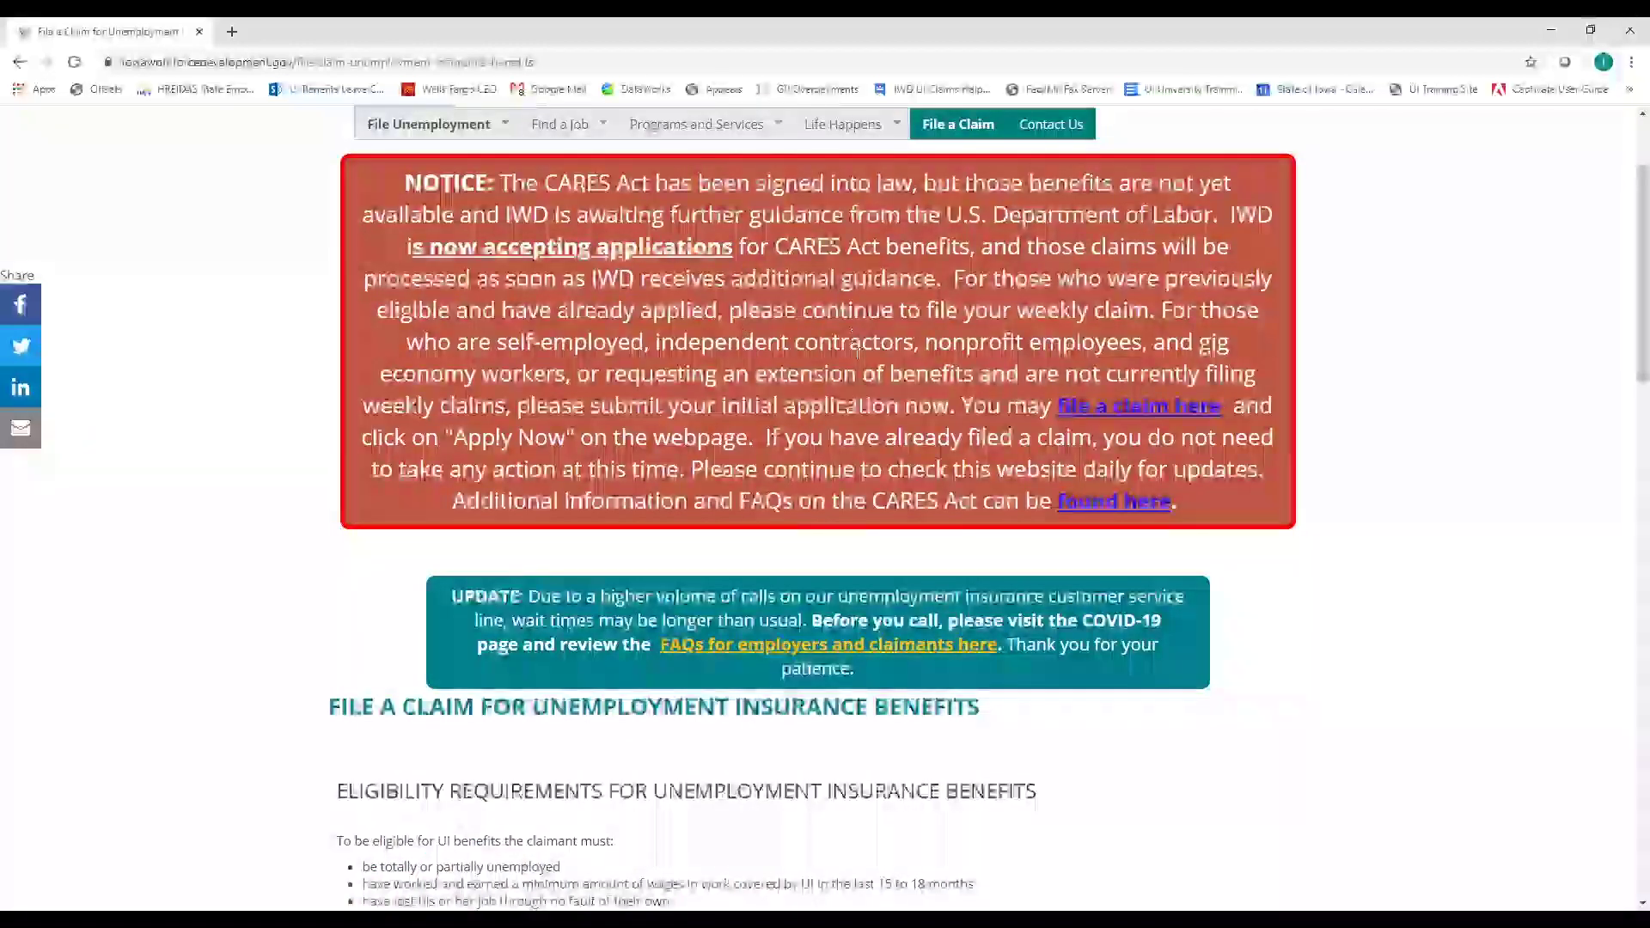
{"action": "scroll", "coordinate": [854, 340], "scroll_direction": "down", "scroll_amount": 1}
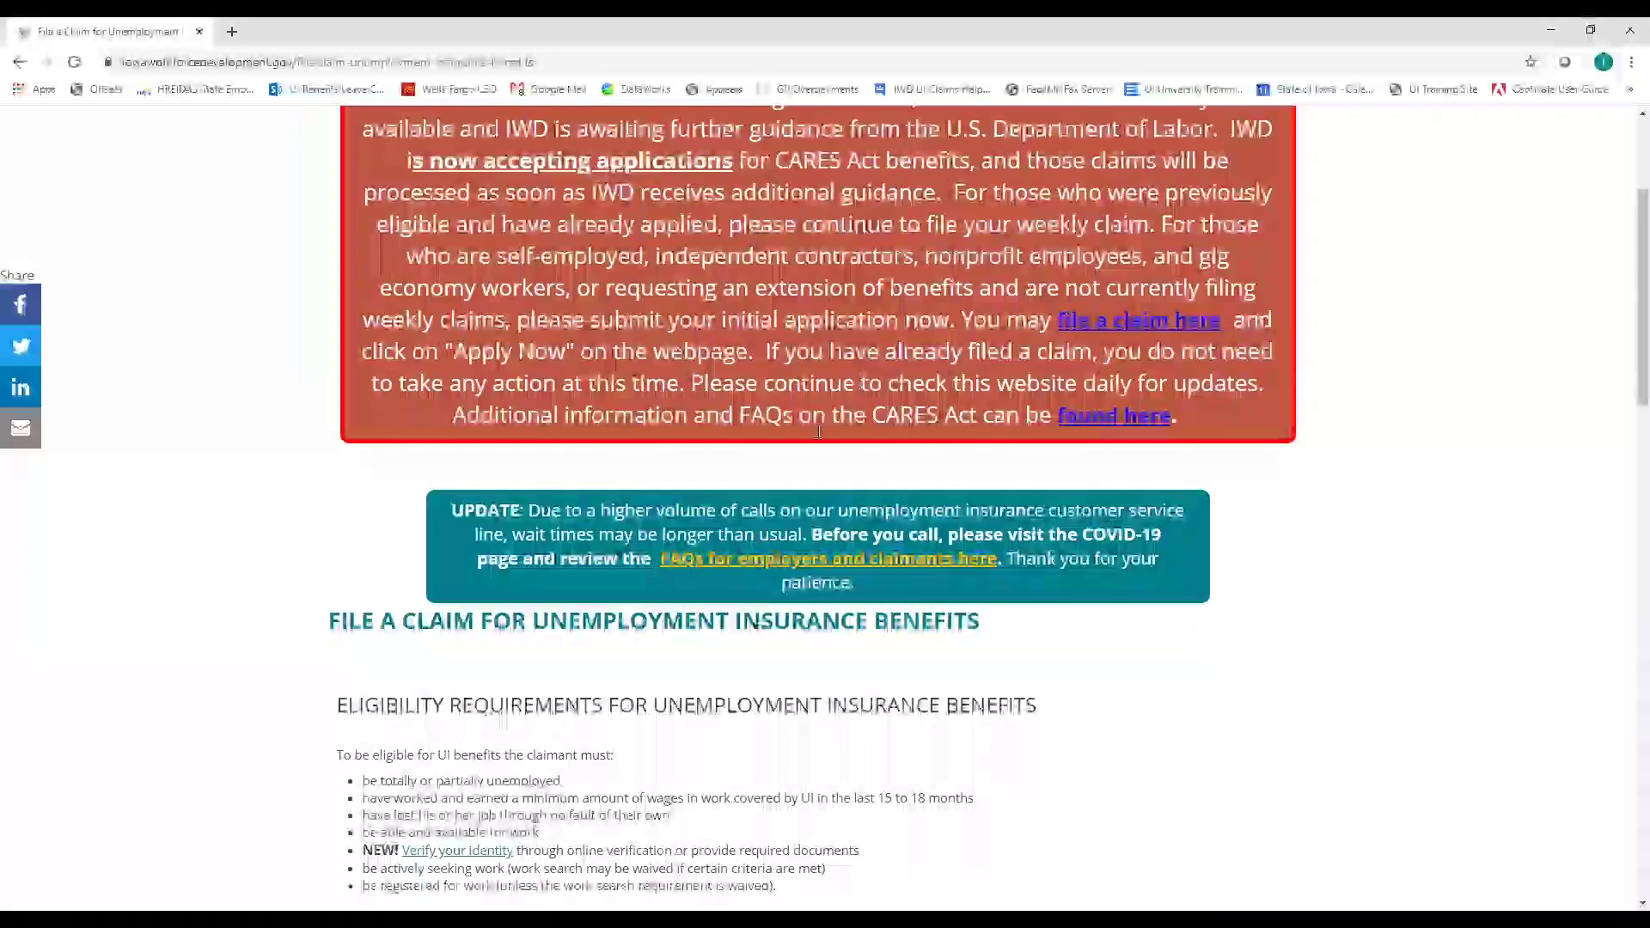
{"action": "scroll", "coordinate": [790, 442], "scroll_direction": "down", "scroll_amount": 2}
{"action": "scroll", "coordinate": [792, 444], "scroll_direction": "down", "scroll_amount": 1}
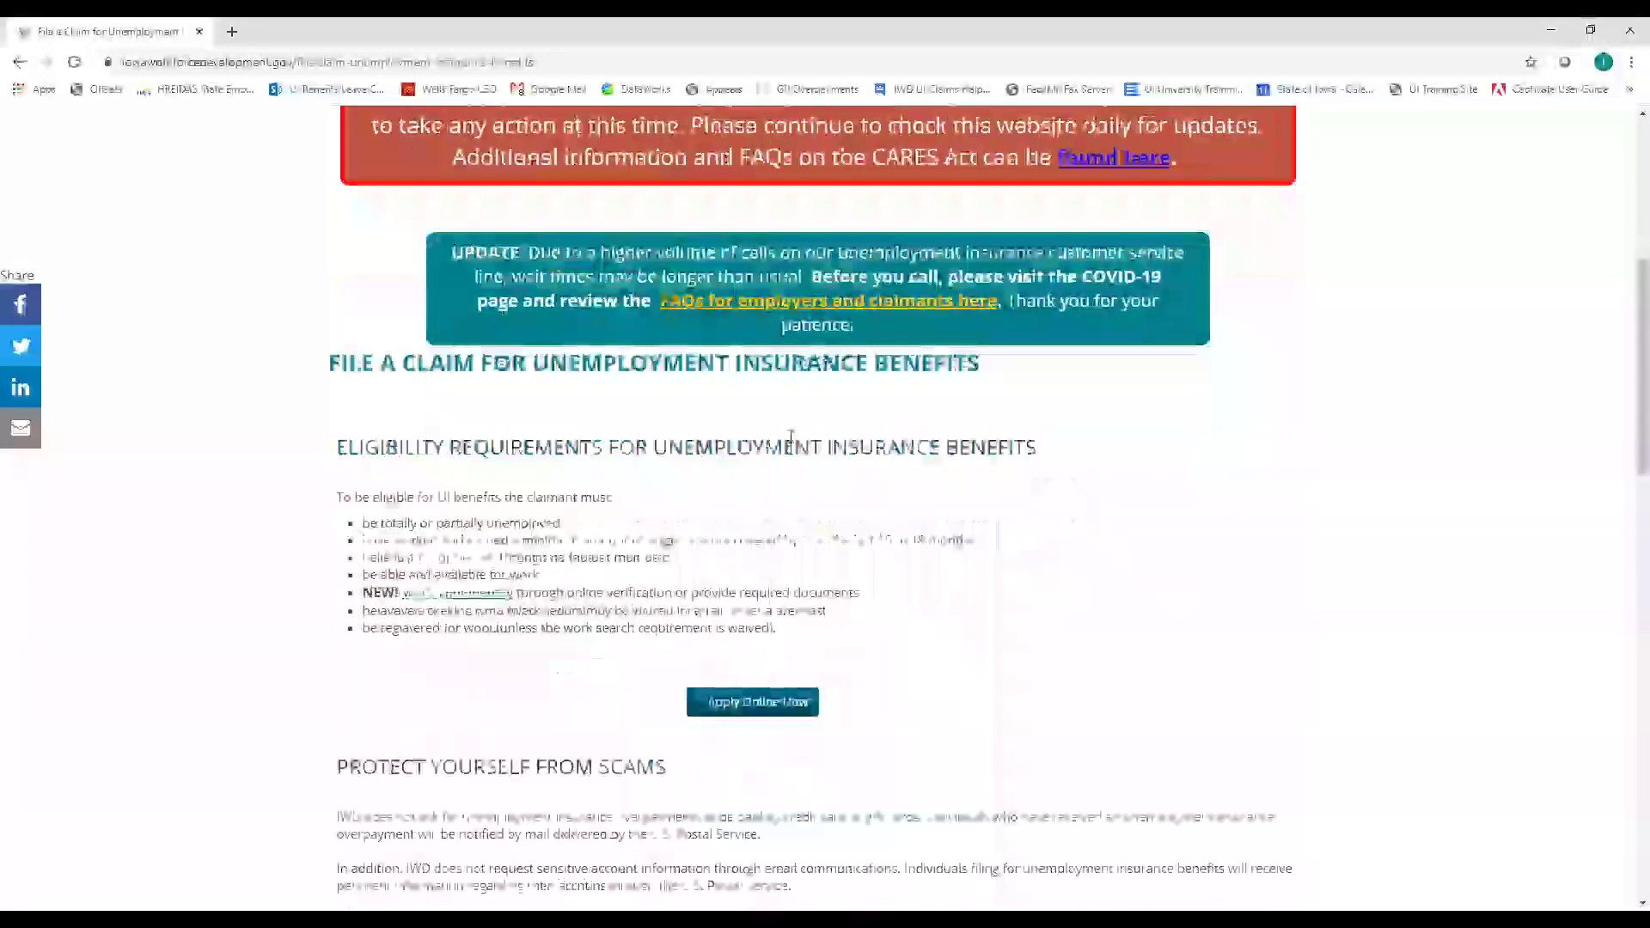
{"action": "scroll", "coordinate": [791, 444], "scroll_direction": "down", "scroll_amount": 1}
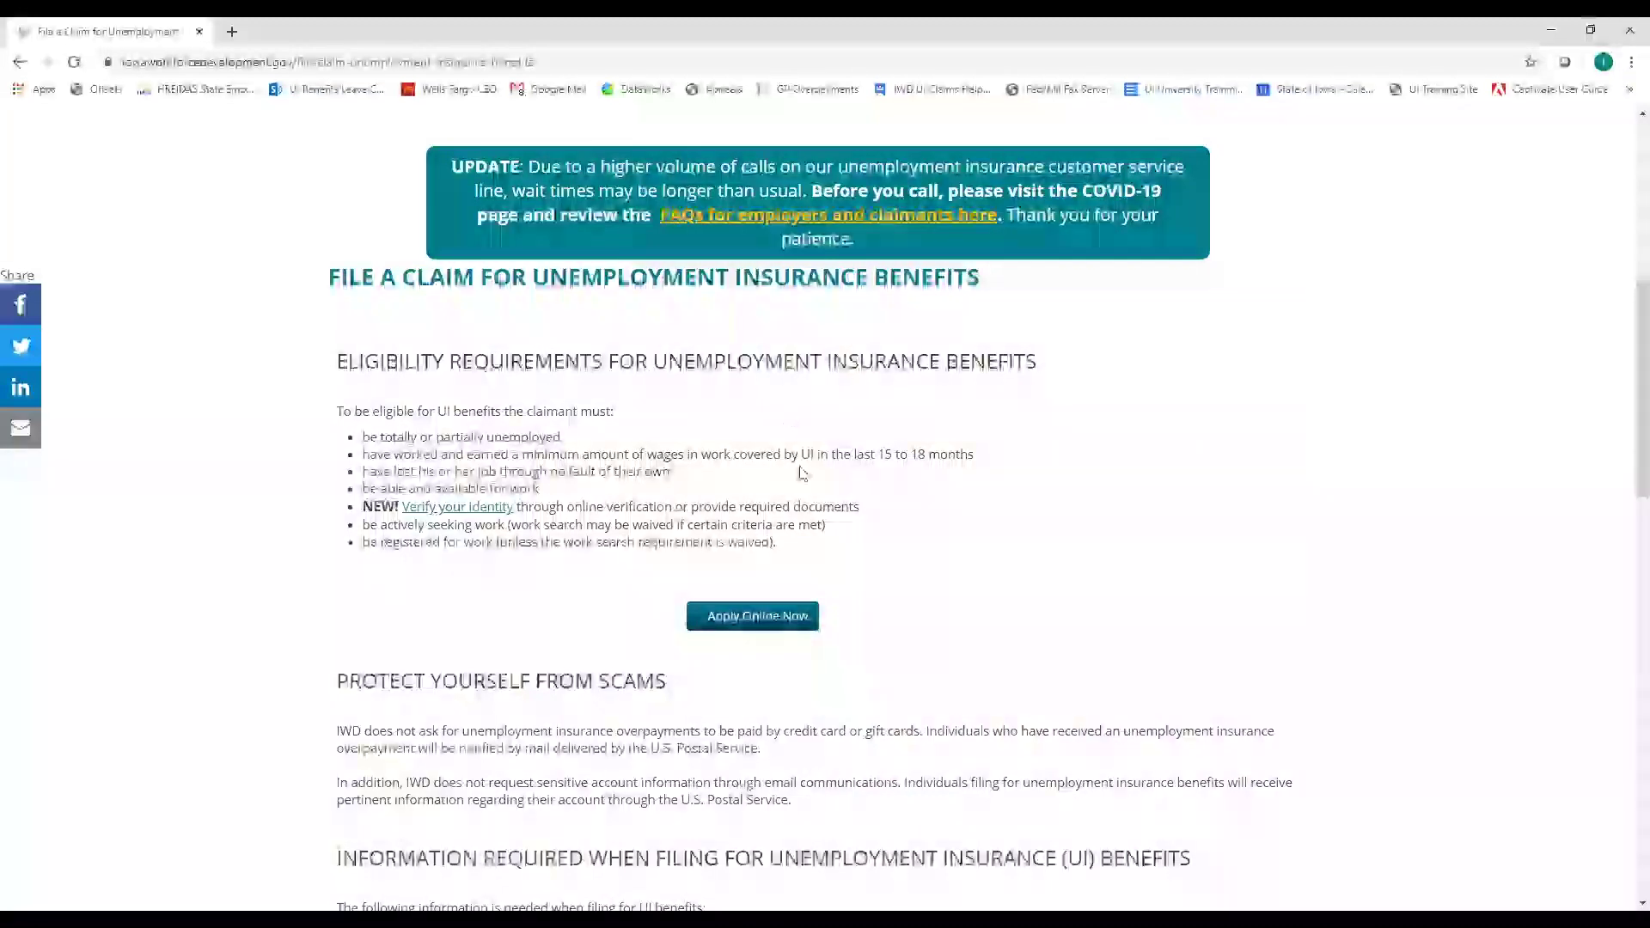
Launch the online application system via Apply Online Now and choose Register New User
{"action": "left_click", "coordinate": [747, 622]}
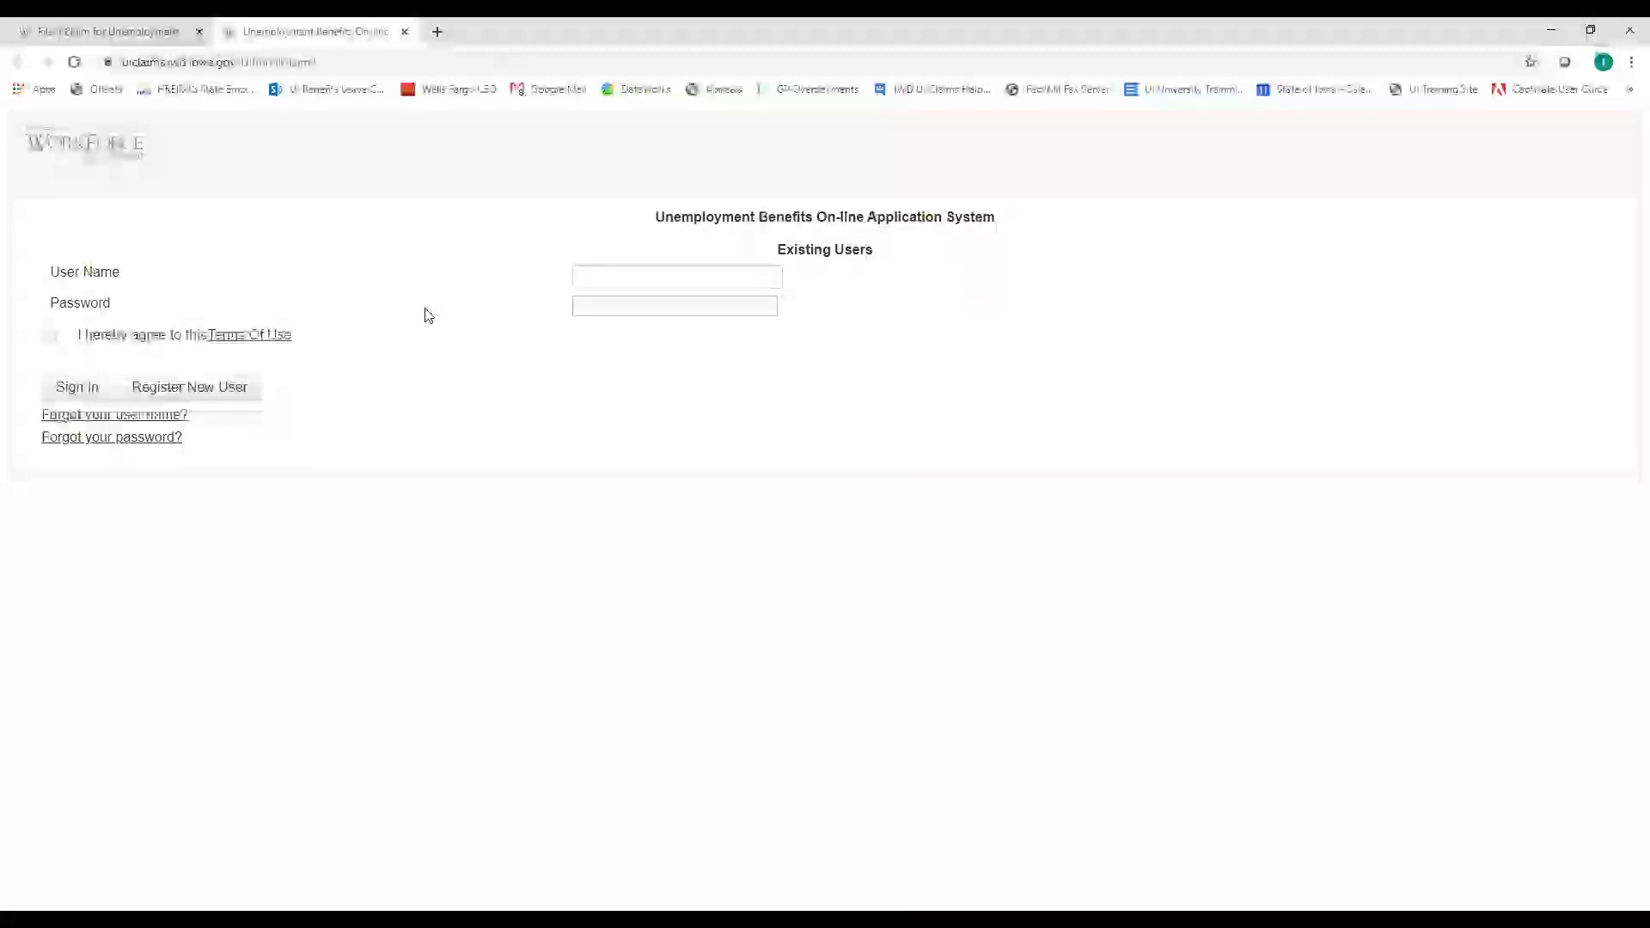
{"action": "left_click", "coordinate": [170, 393]}
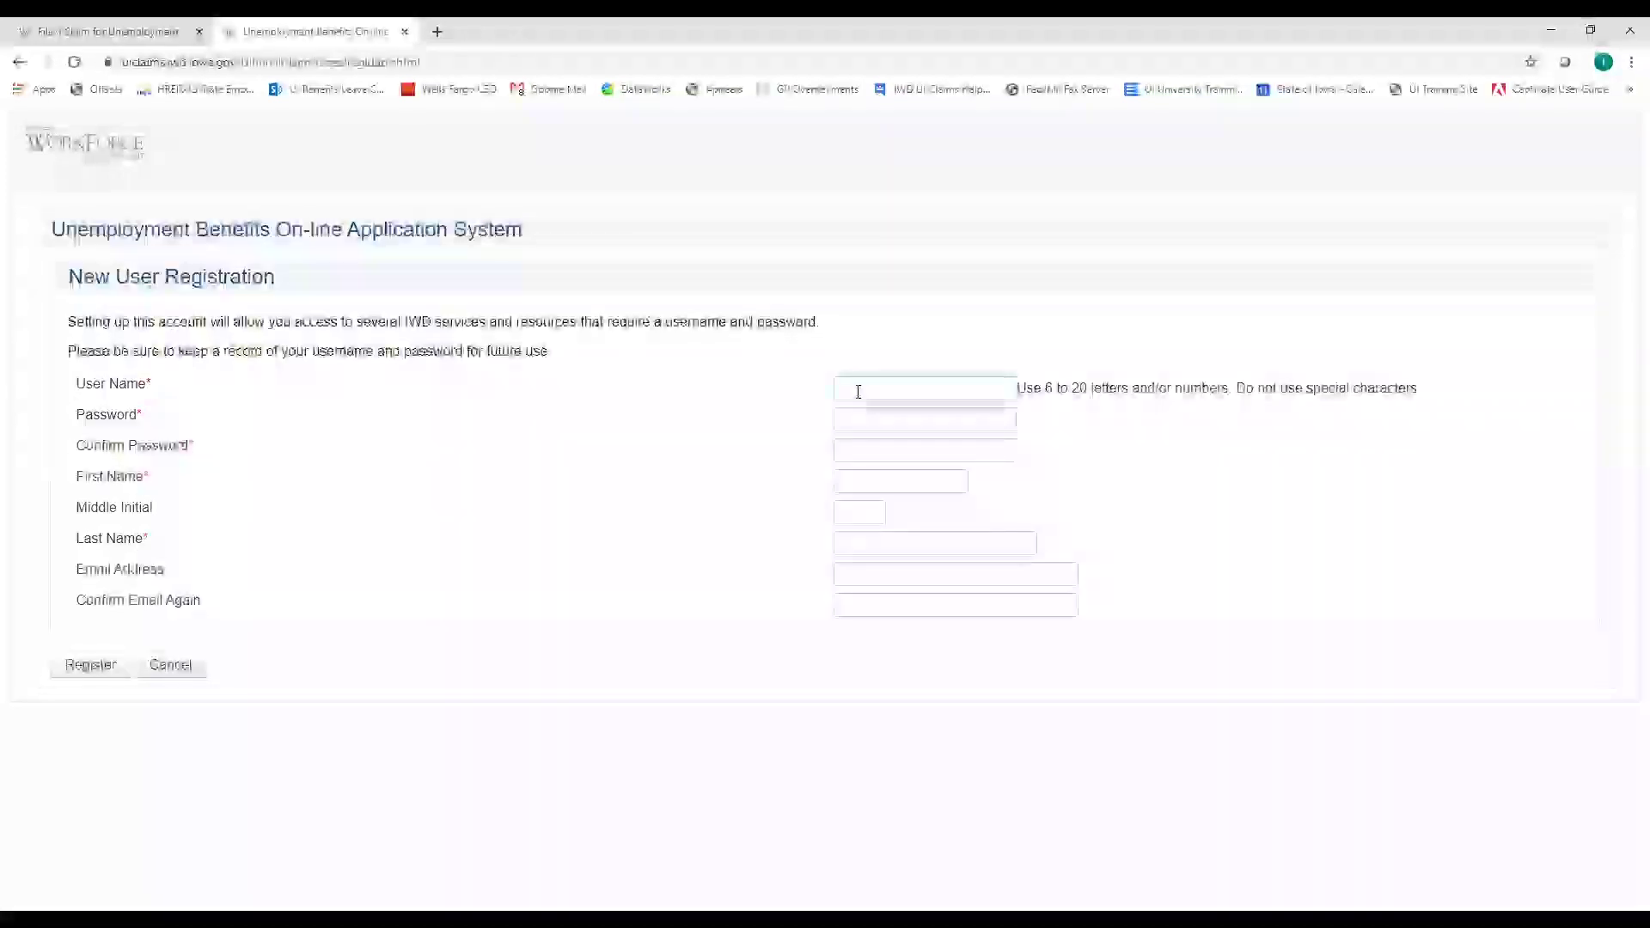
Enter a sample user name in the User Name field and move to Password
{"action": "left_click", "coordinate": [857, 391]}
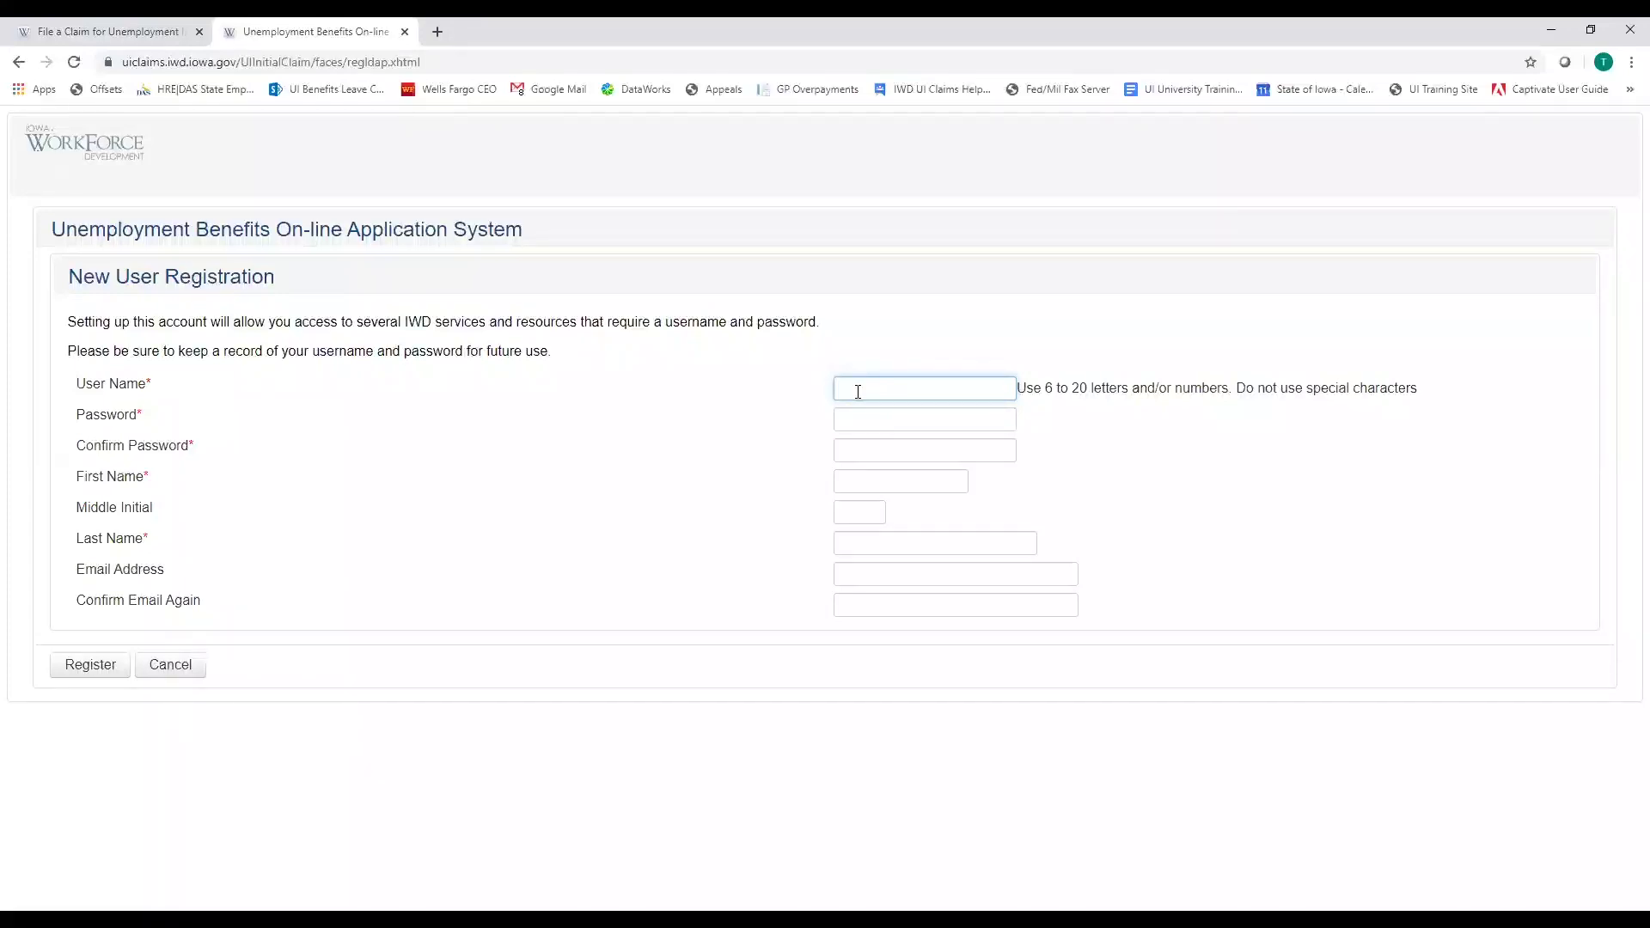
{"action": "type", "text": "ImgTest99"}
{"action": "key", "text": "Tab"}
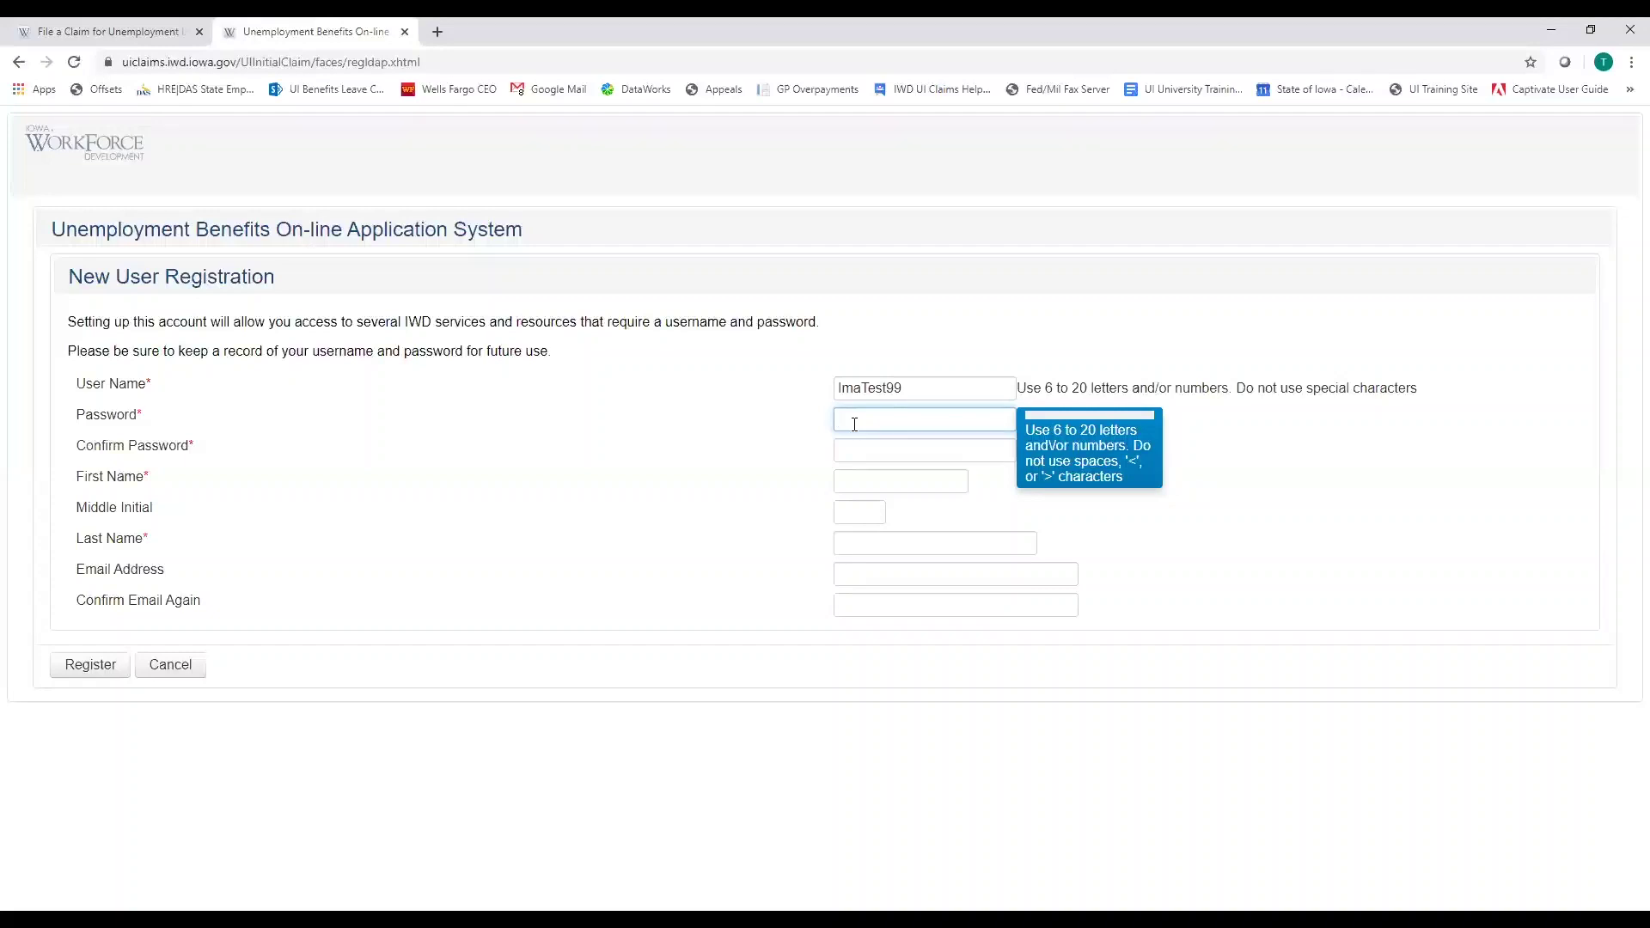
Enter the account password and fill in the Confirm Password field
{"action": "type", "text": "test99"}
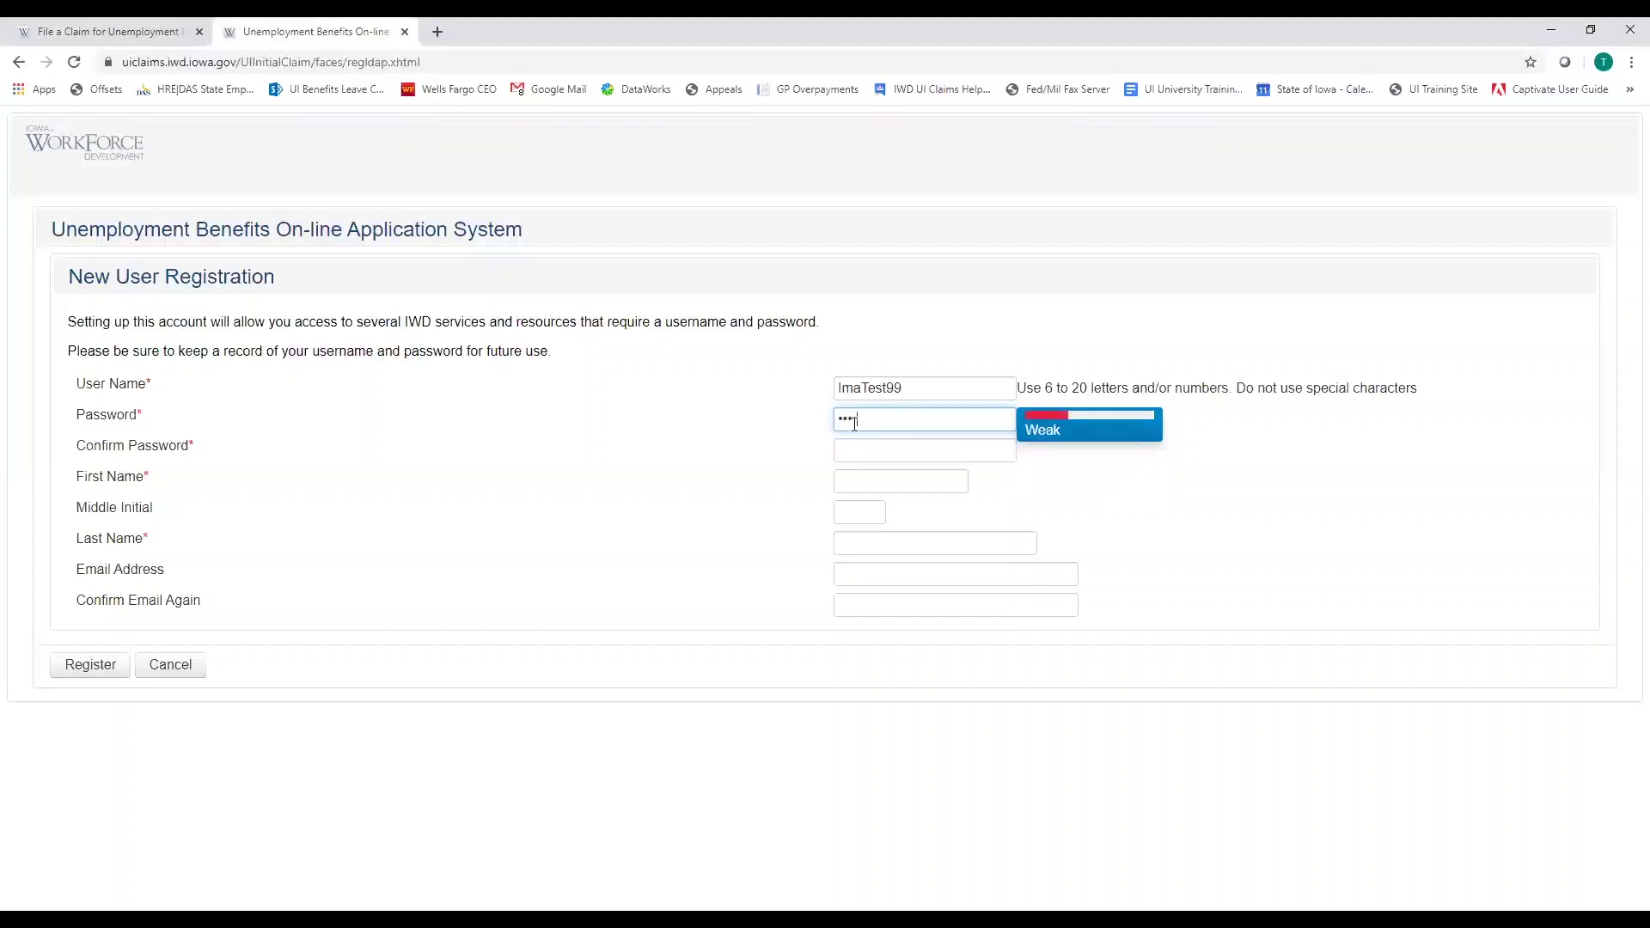
{"action": "type", "text": "!"}
{"action": "key", "text": "Tab"}
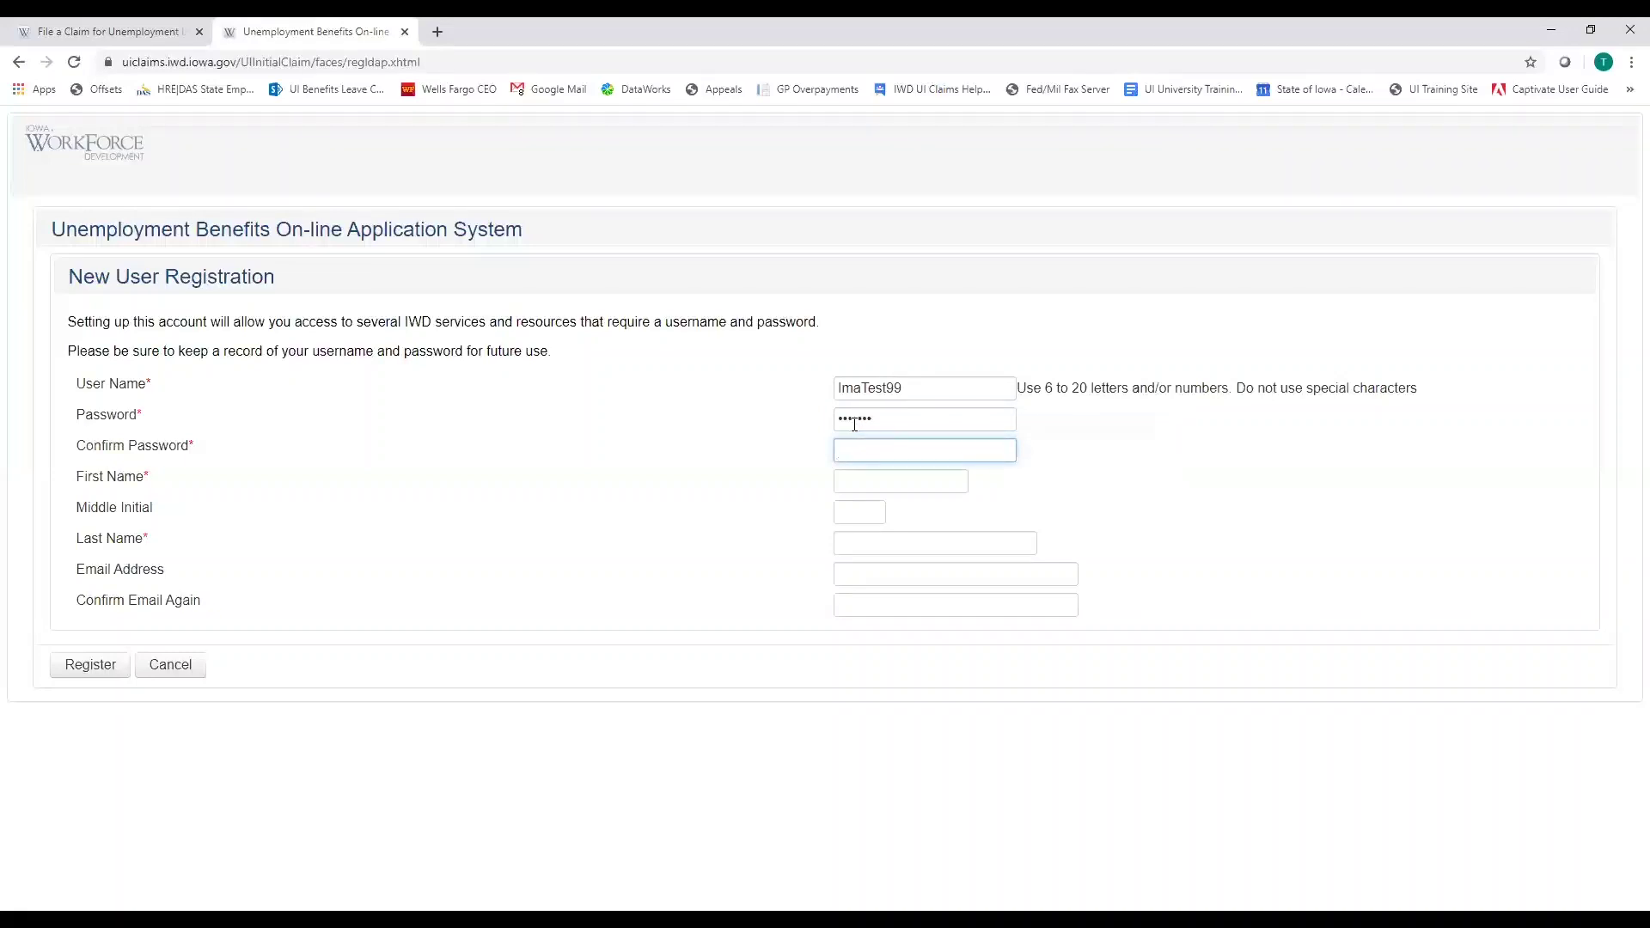
{"action": "type", "text": "test123"}
{"action": "key", "text": "Tab"}
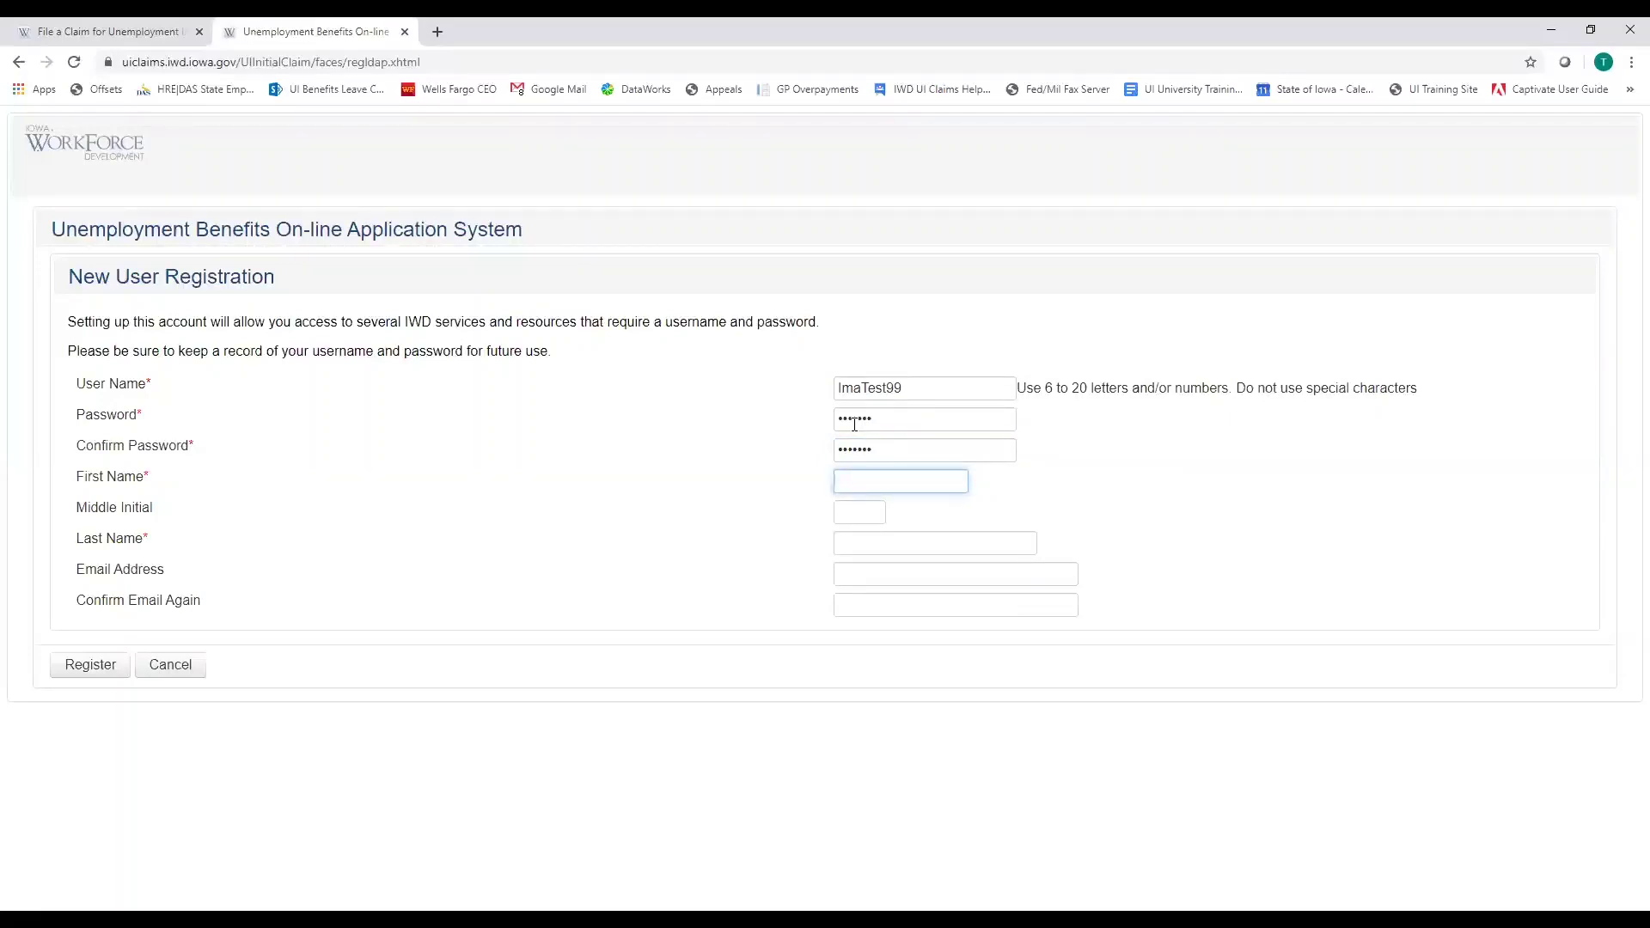
Enter the applicant's first and last name, skipping middle initial, and submit the registration
{"action": "type", "text": "Ima"}
{"action": "key", "text": "Tab"}
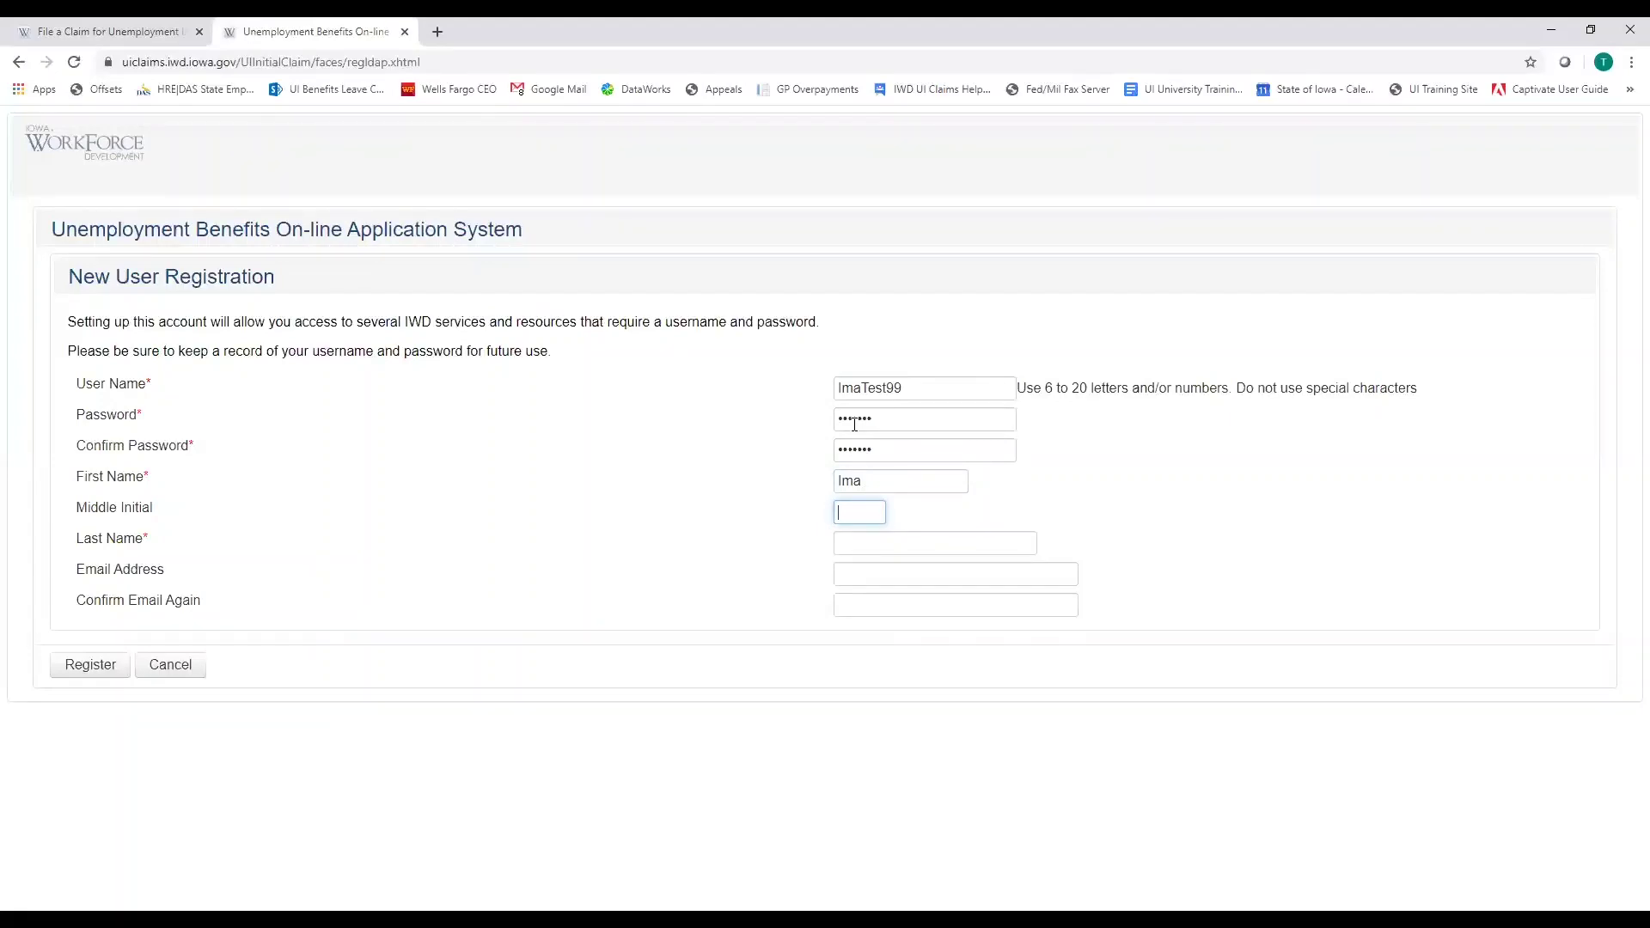
{"action": "key", "text": "Tab"}
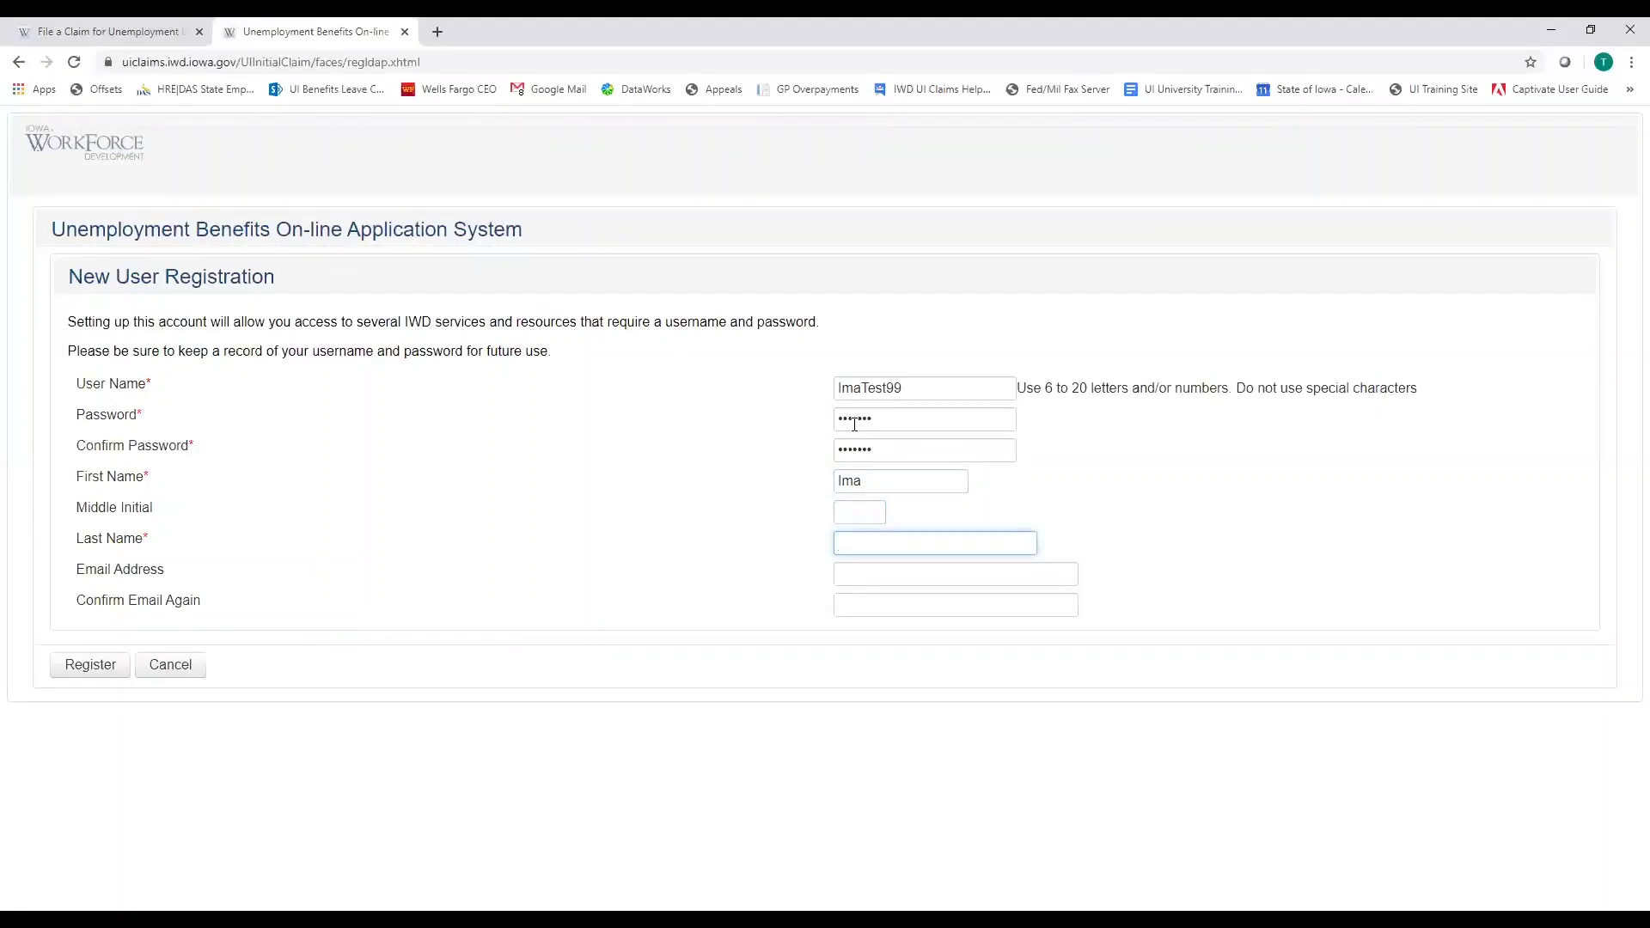
{"action": "type", "text": "Test"}
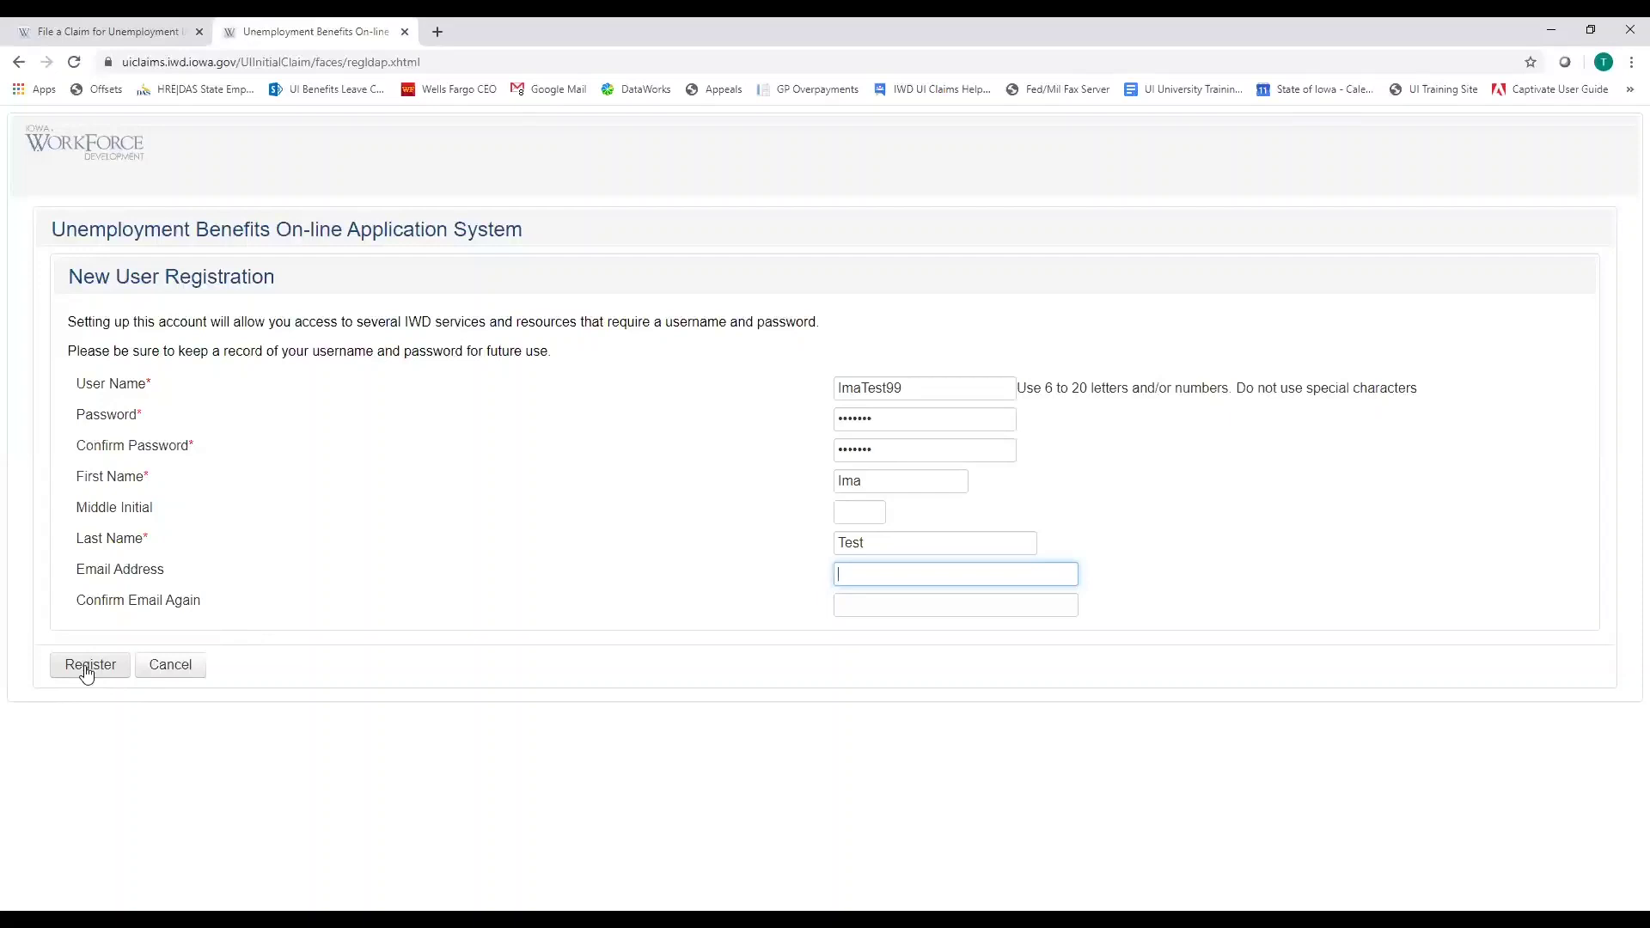
{"action": "left_click", "coordinate": [87, 671]}
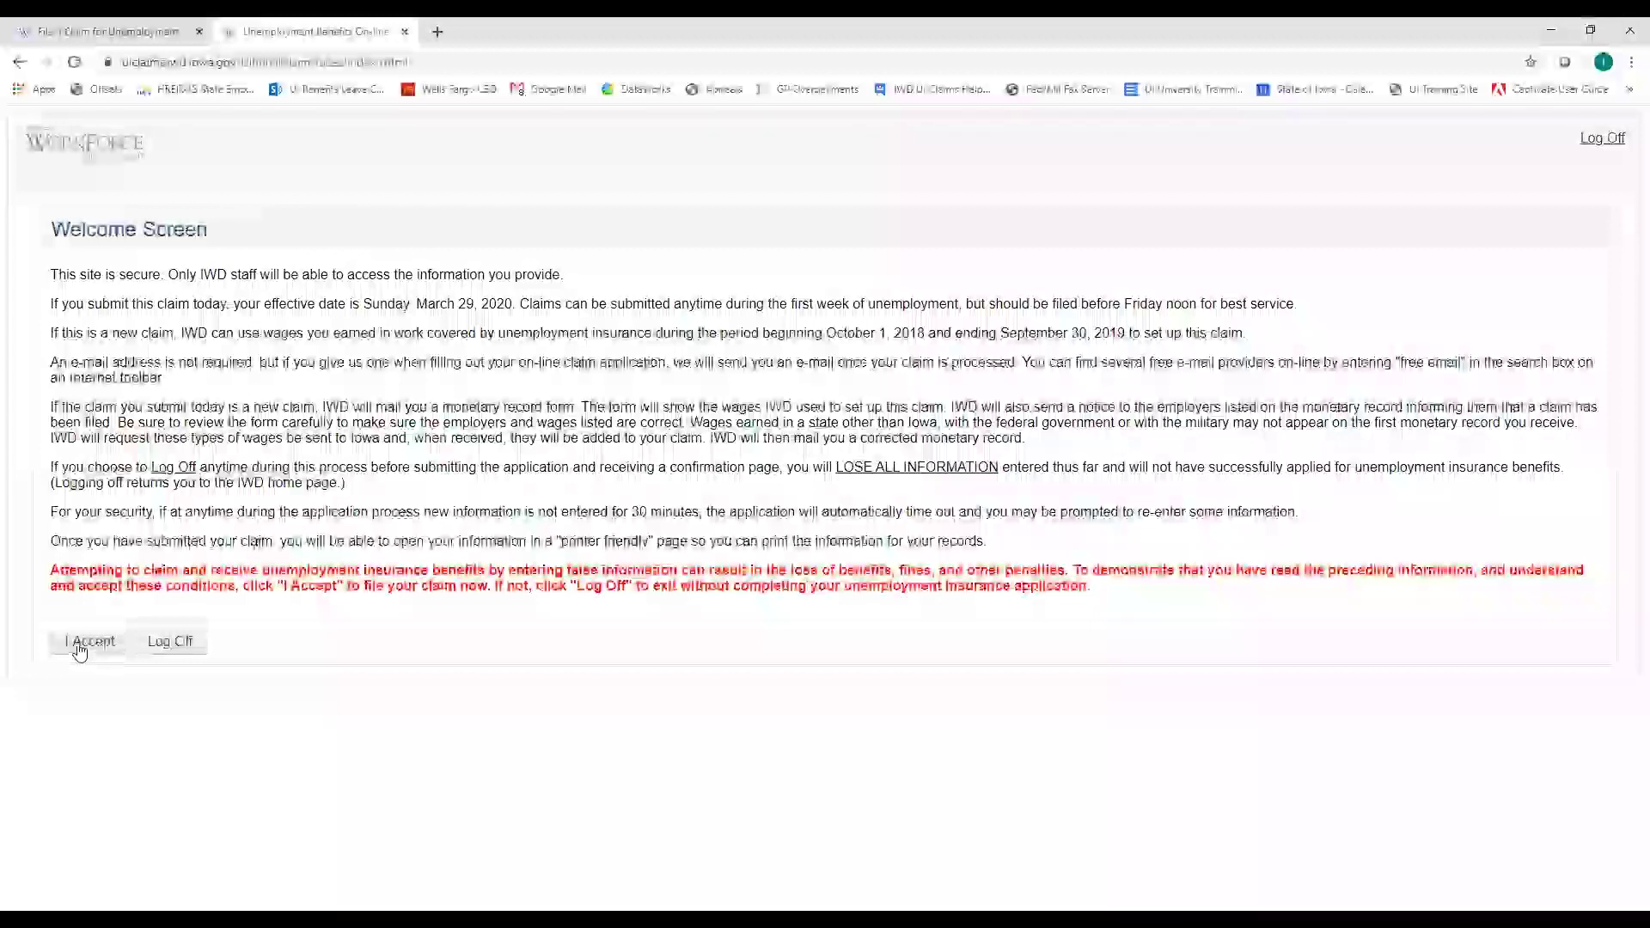
Accept the claim conditions on the Welcome Screen to begin the application
{"action": "left_click", "coordinate": [78, 651]}
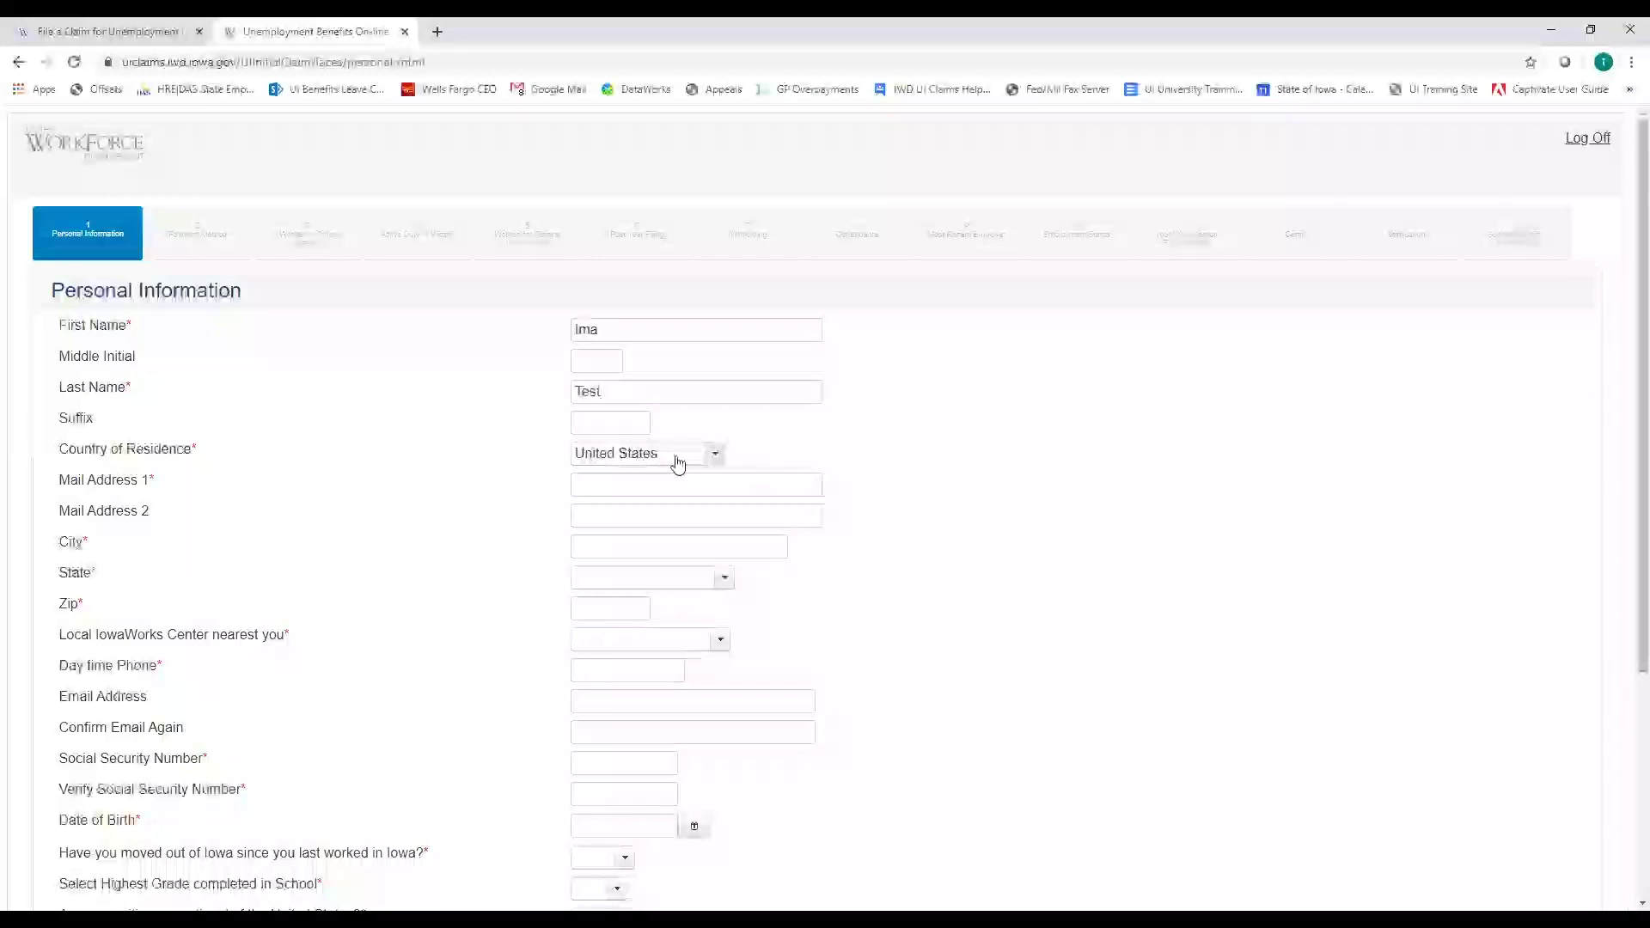
Enter the mailing street address, correcting a typo, and the city, then start choosing the state
{"action": "left_click", "coordinate": [586, 484]}
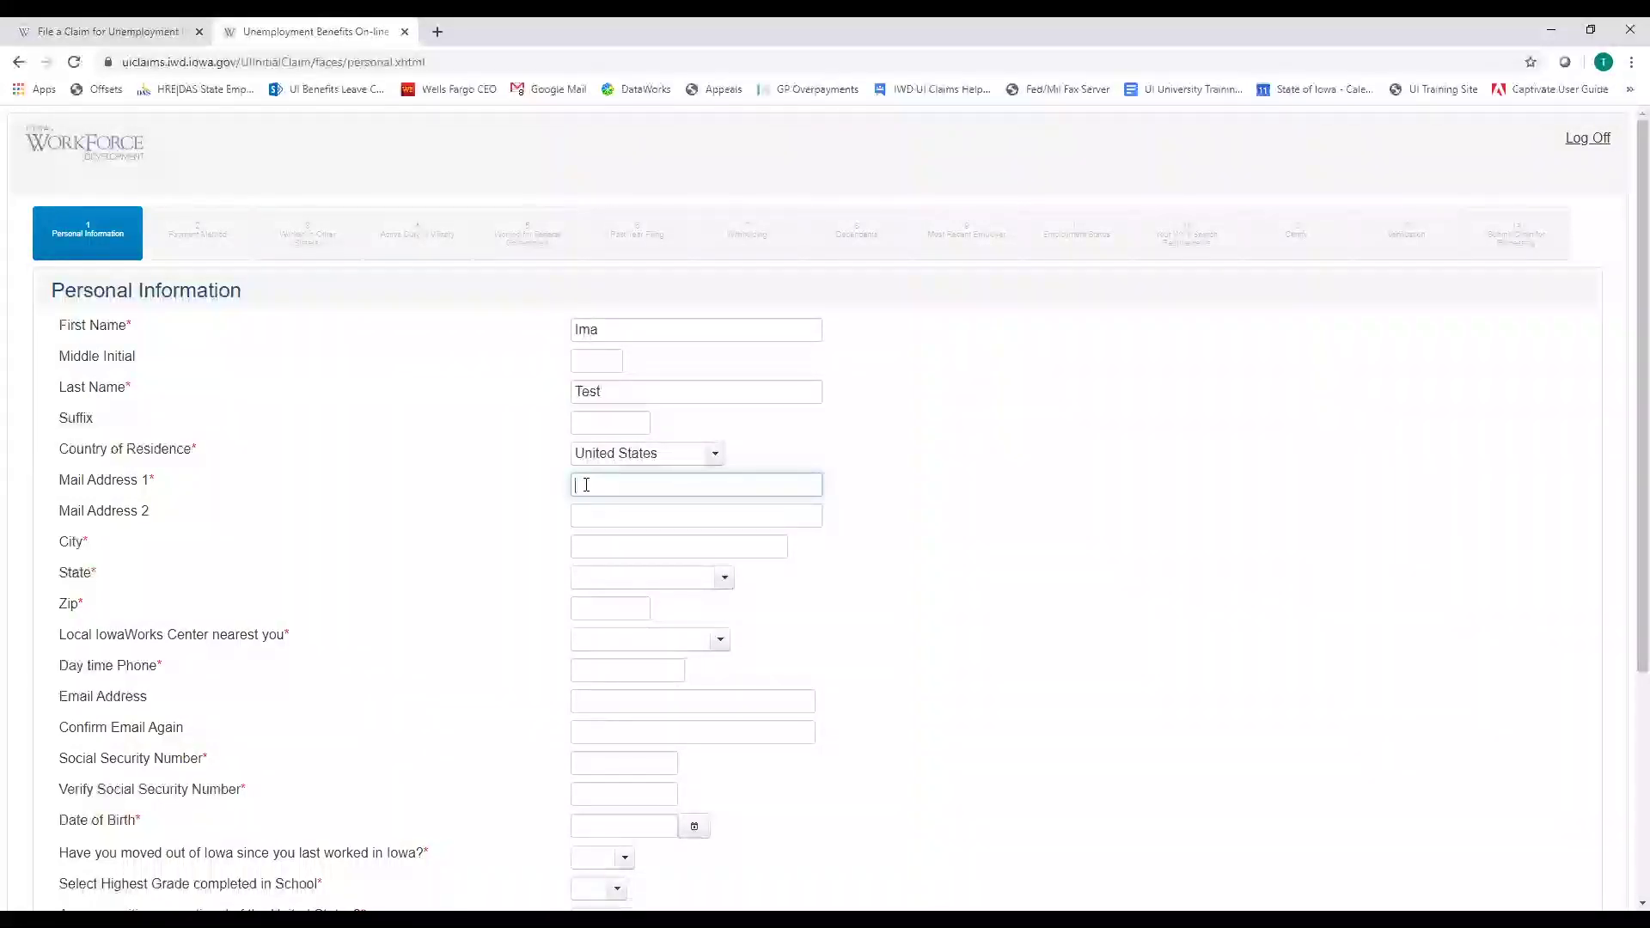
{"action": "type", "text": "1000 E Grand AVe"}
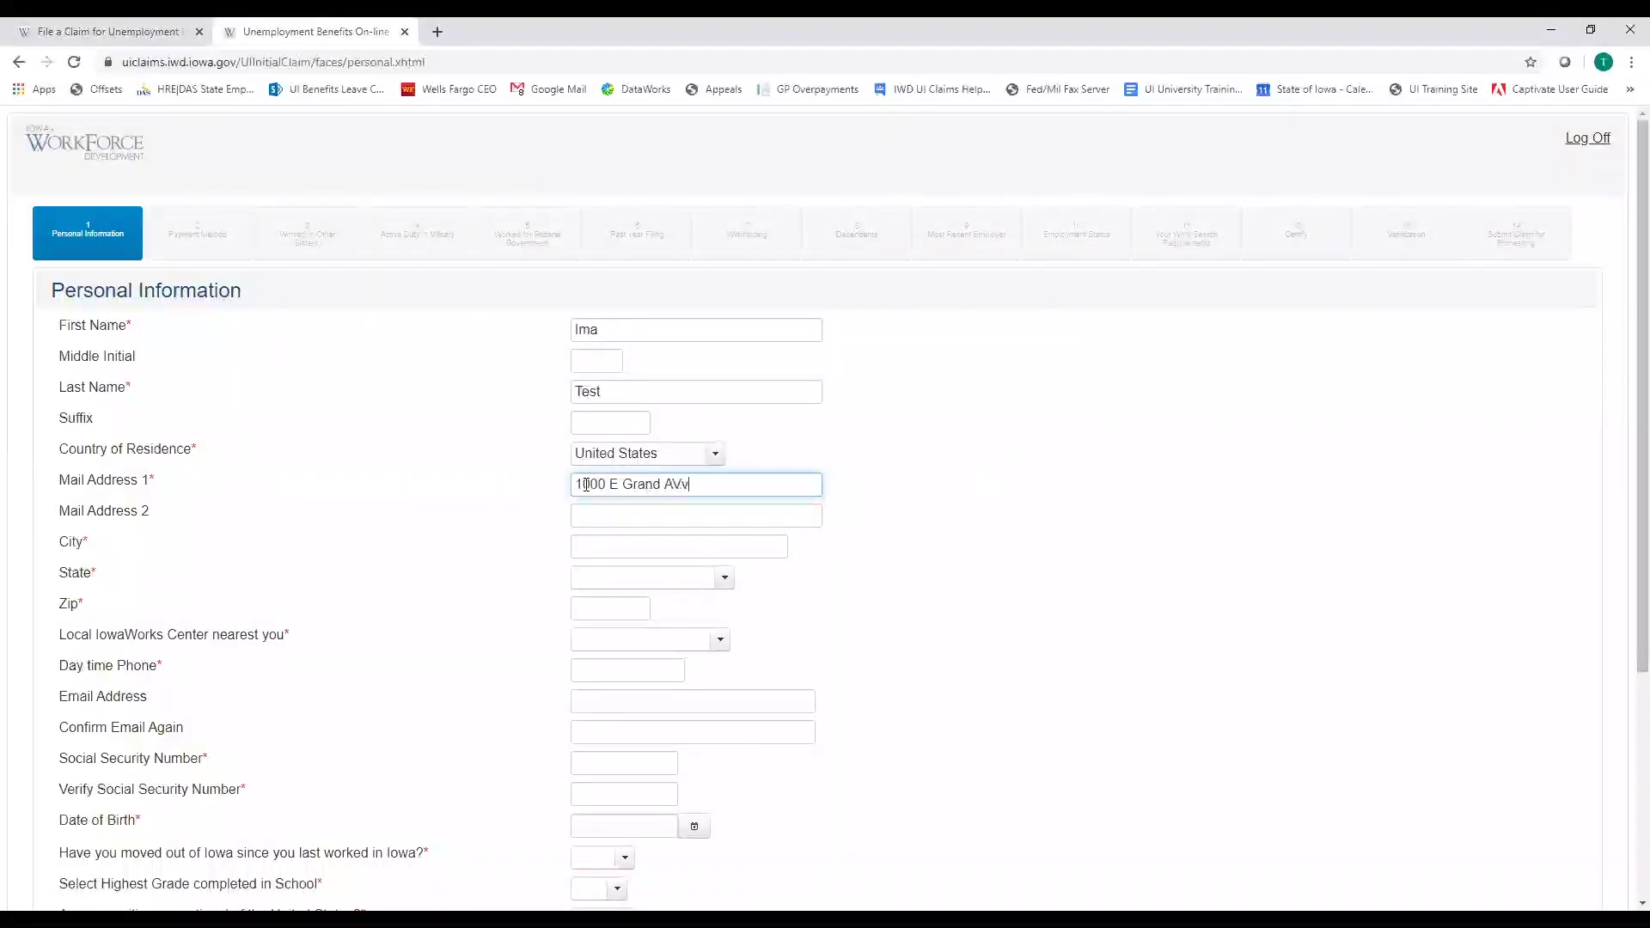
{"action": "key", "text": "BackSpace"}
{"action": "key", "text": "BackSpace"}
{"action": "type", "text": "ve"}
{"action": "key", "text": "Tab"}
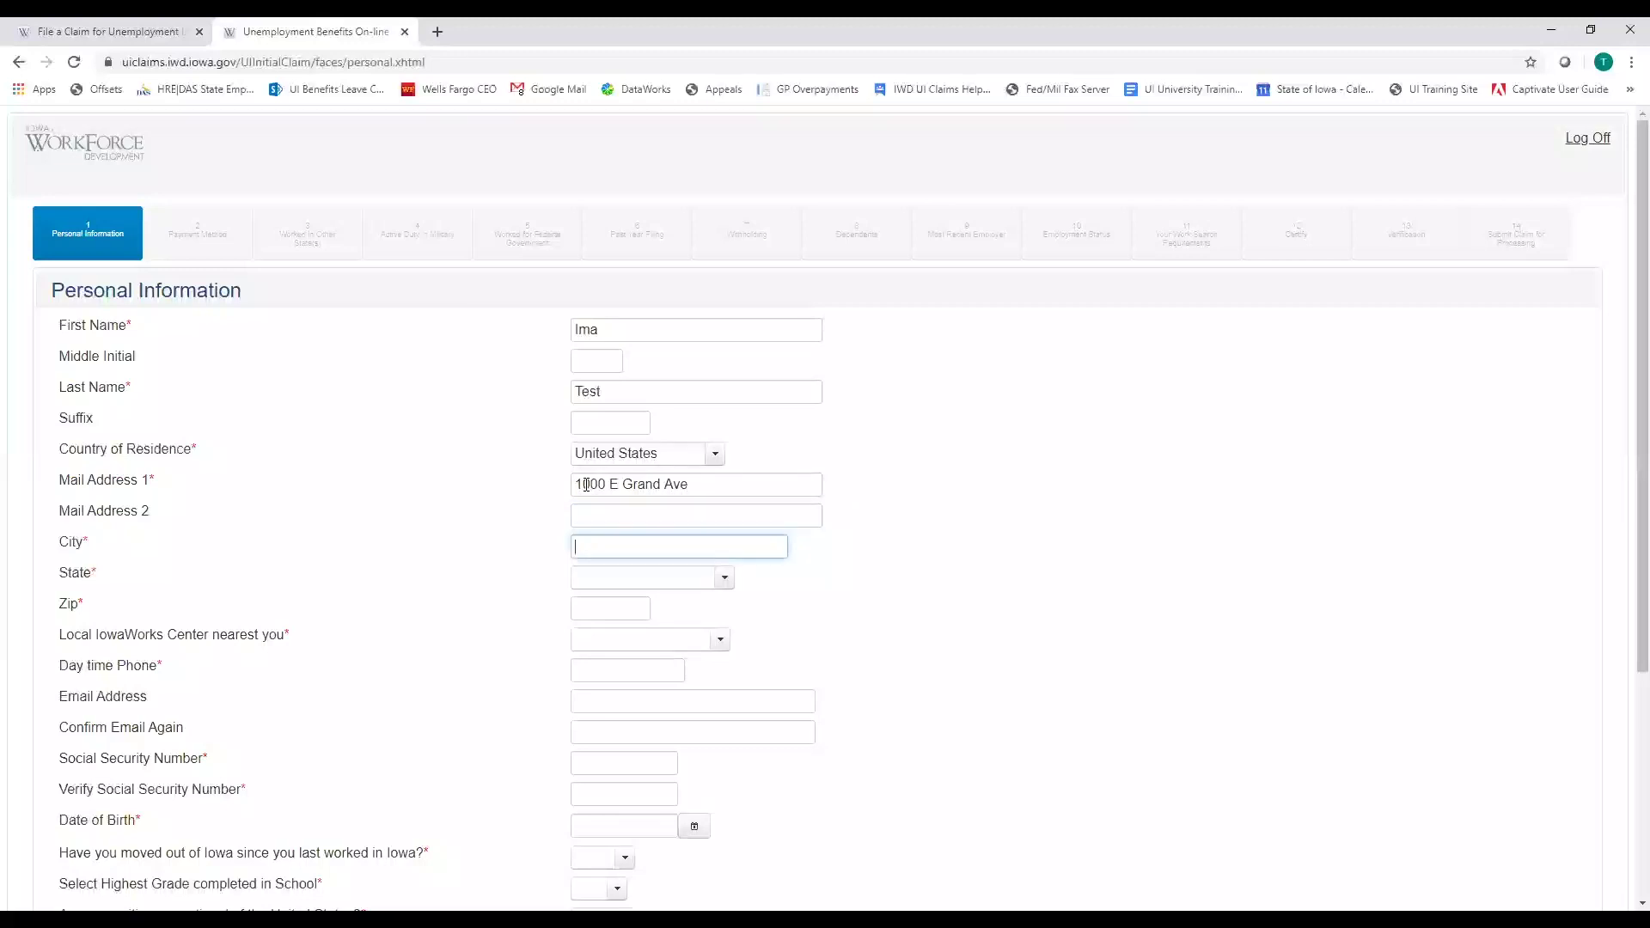
{"action": "type", "text": "Des Moines"}
{"action": "key", "text": "Tab"}
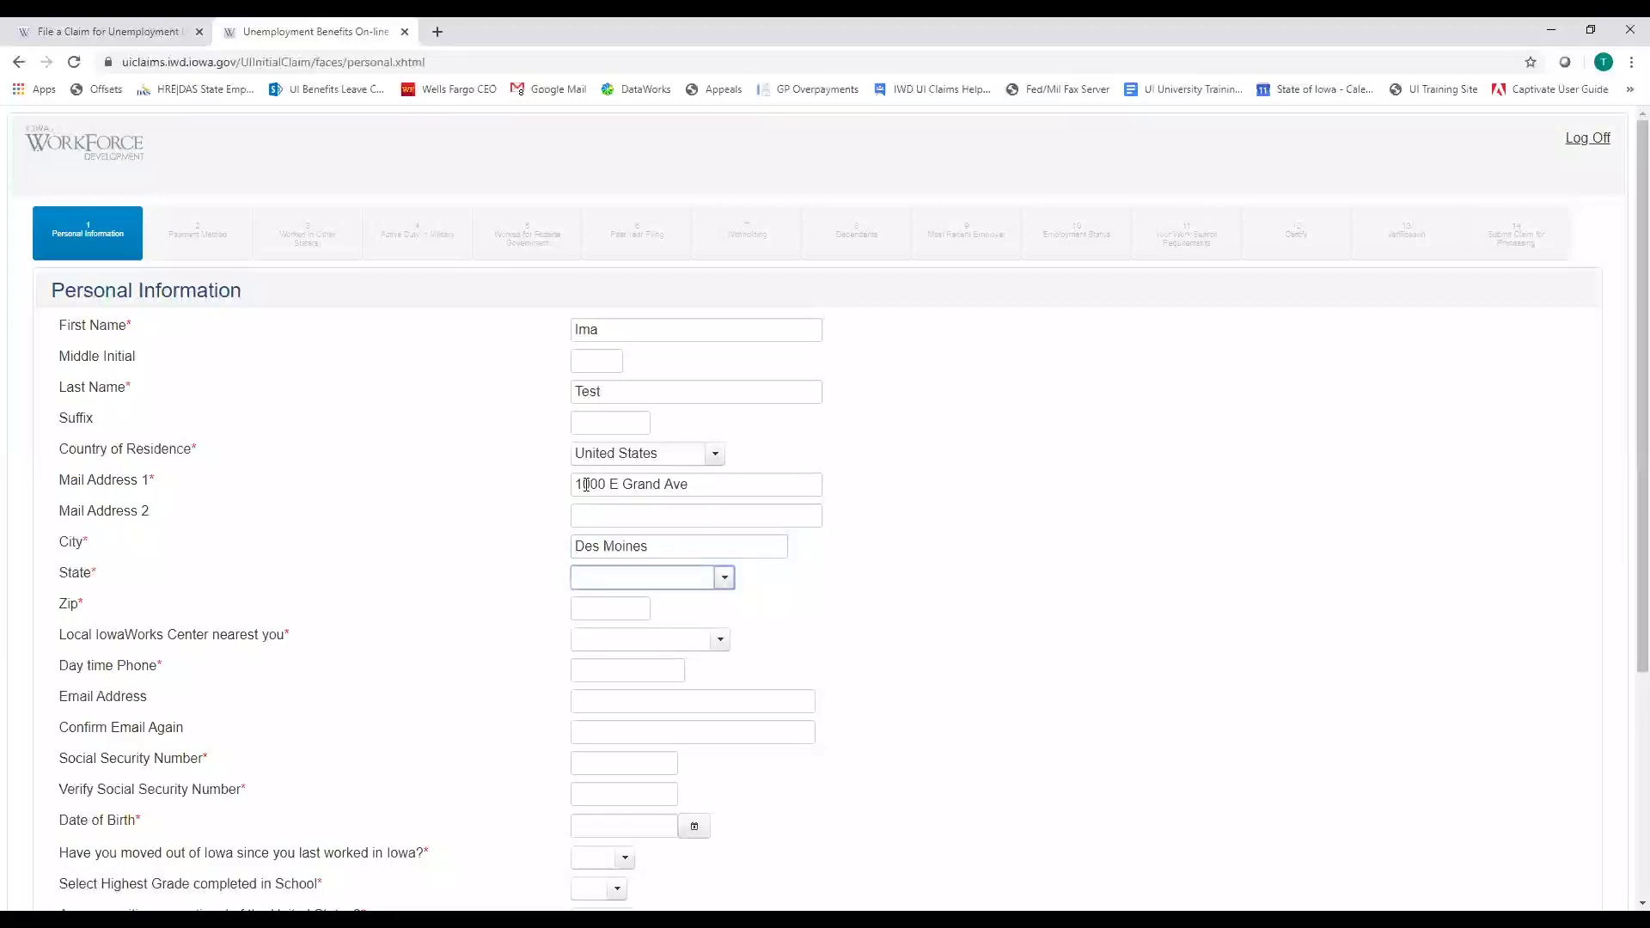
{"action": "key", "text": "i"}
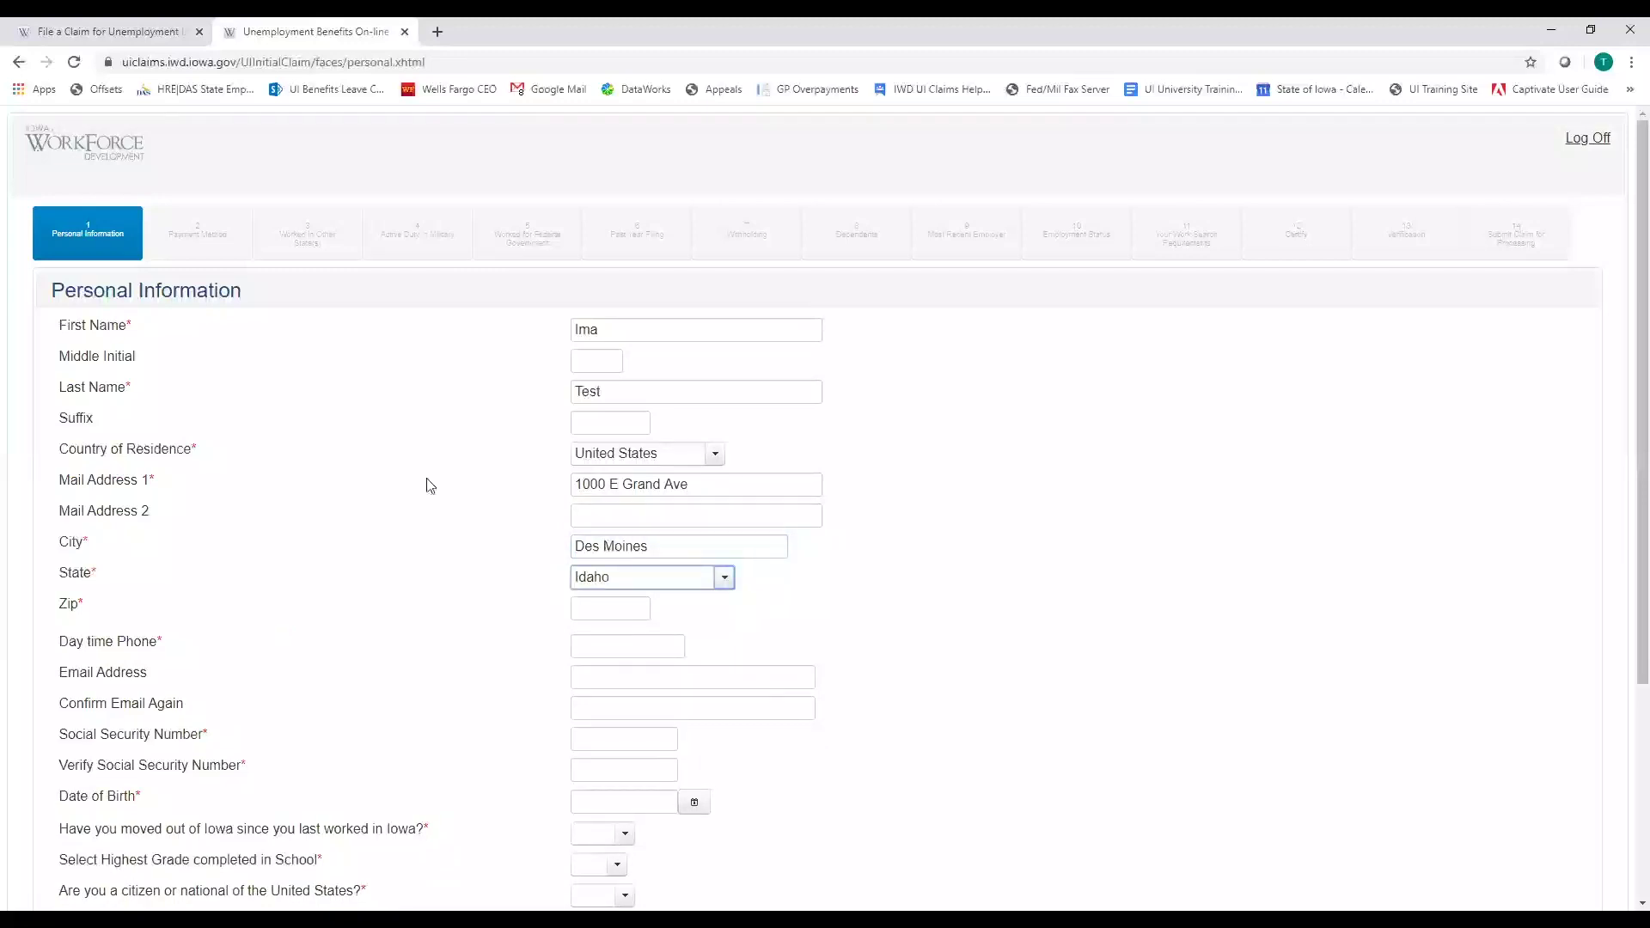
Set State to Iowa, enter the zip code, and choose DES MOINES as nearest IowaWorks Center
{"action": "left_click", "coordinate": [728, 580]}
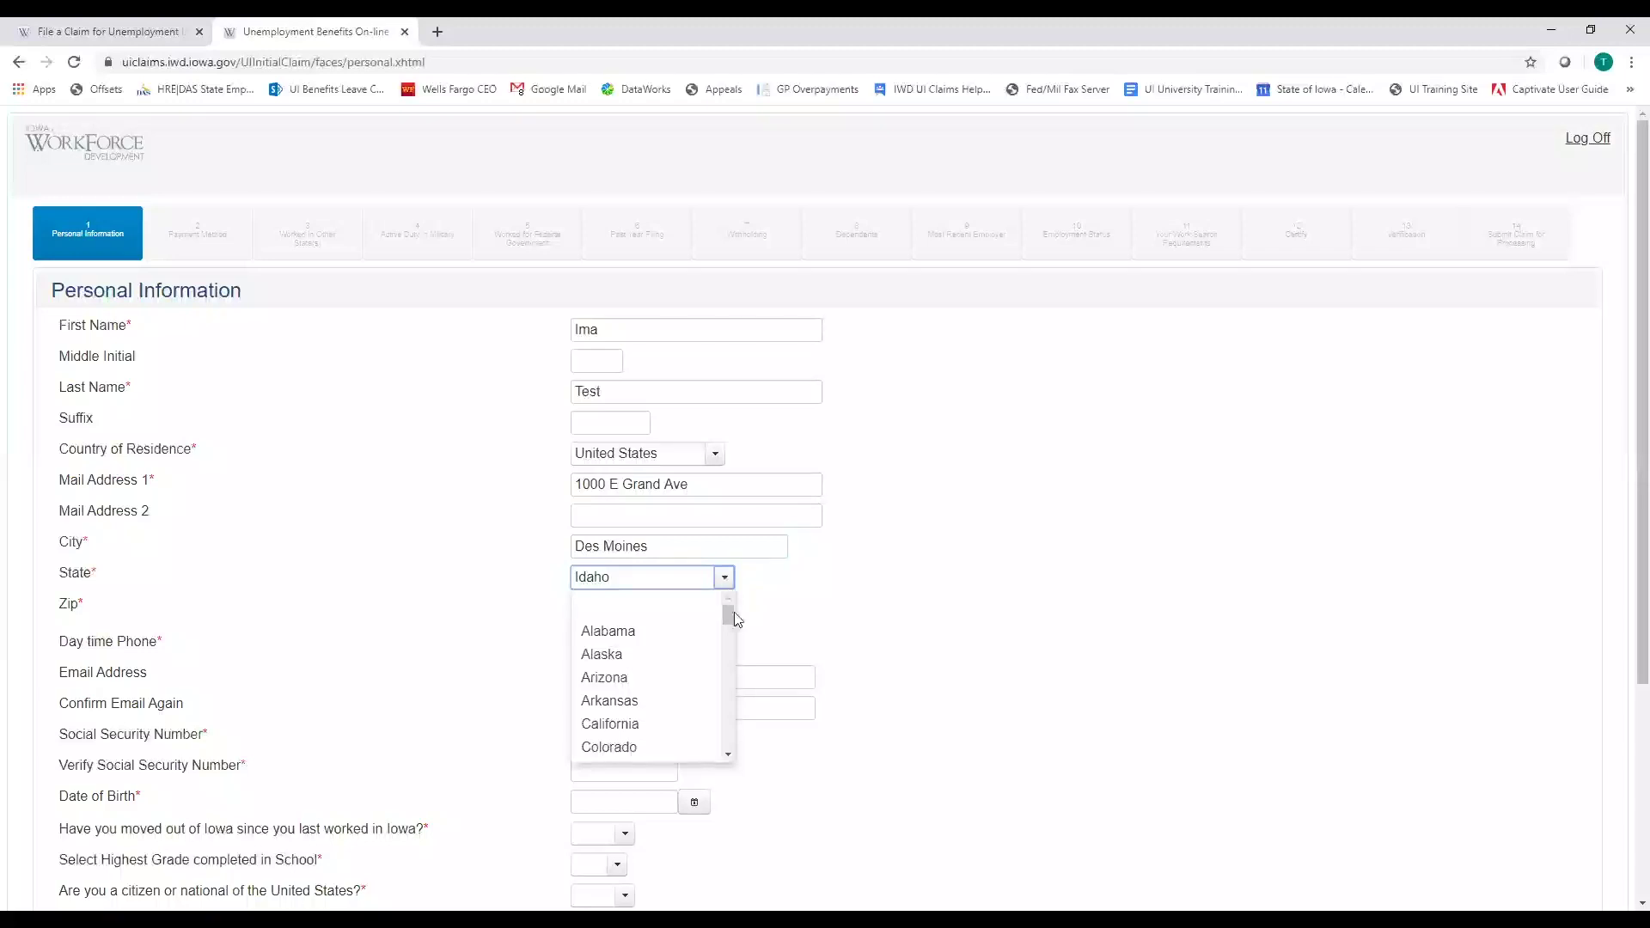
{"action": "left_click_drag", "start_coordinate": [729, 615], "coordinate": [723, 648]}
{"action": "left_click", "coordinate": [625, 732]}
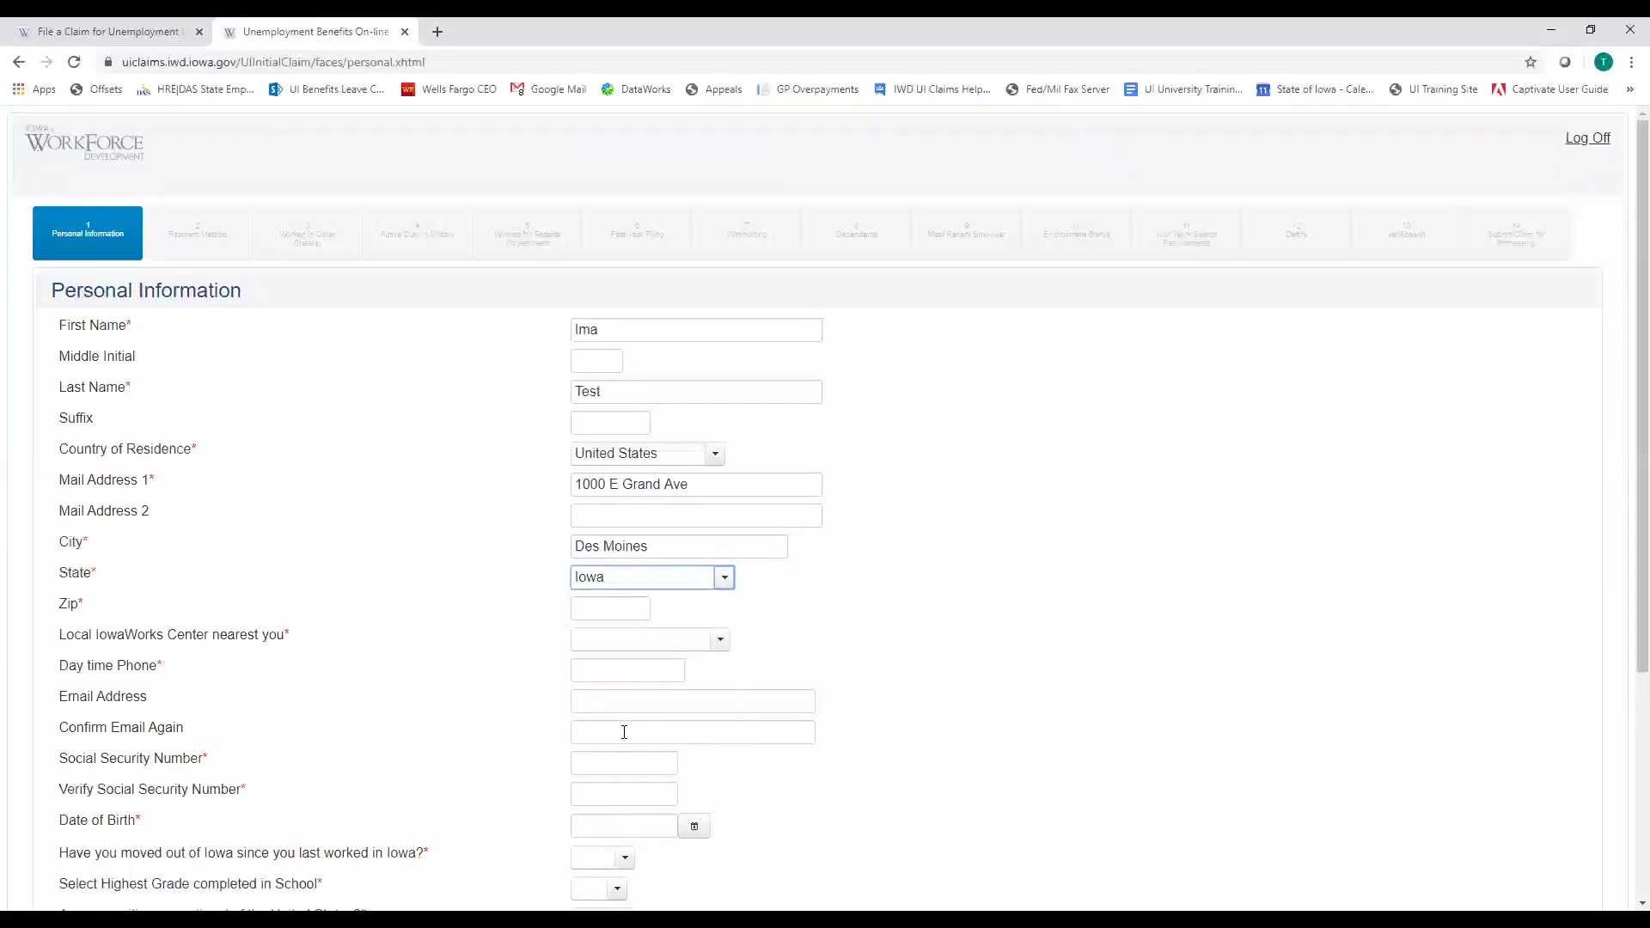
{"action": "left_click", "coordinate": [613, 616]}
{"action": "type", "text": "50309"}
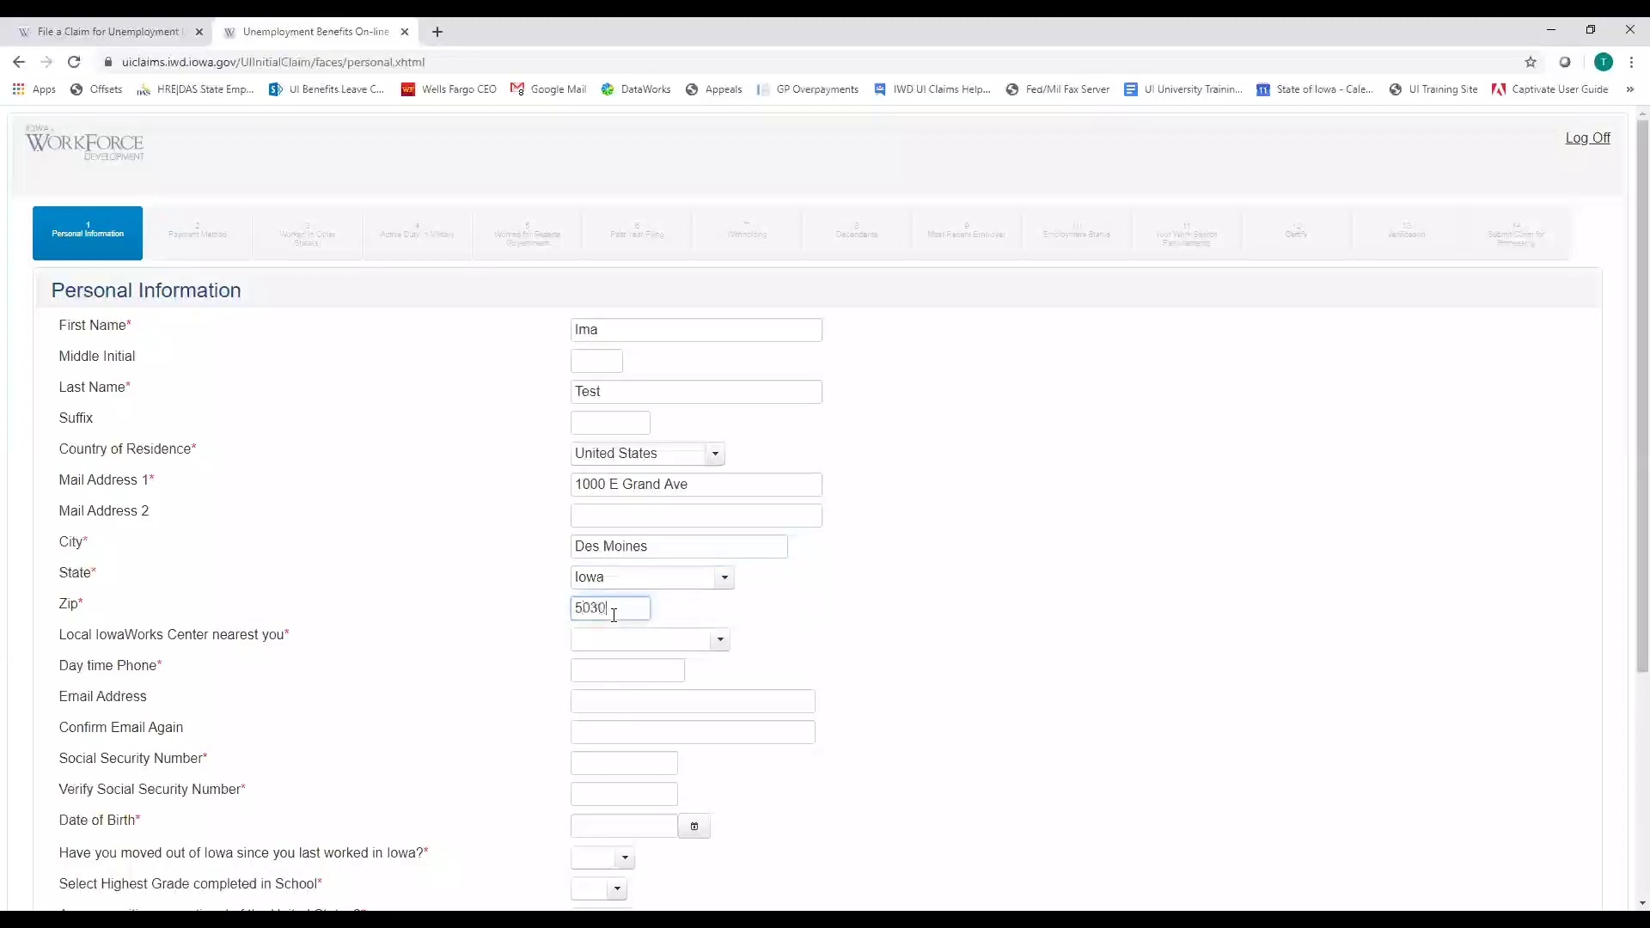
{"action": "key", "text": "Tab"}
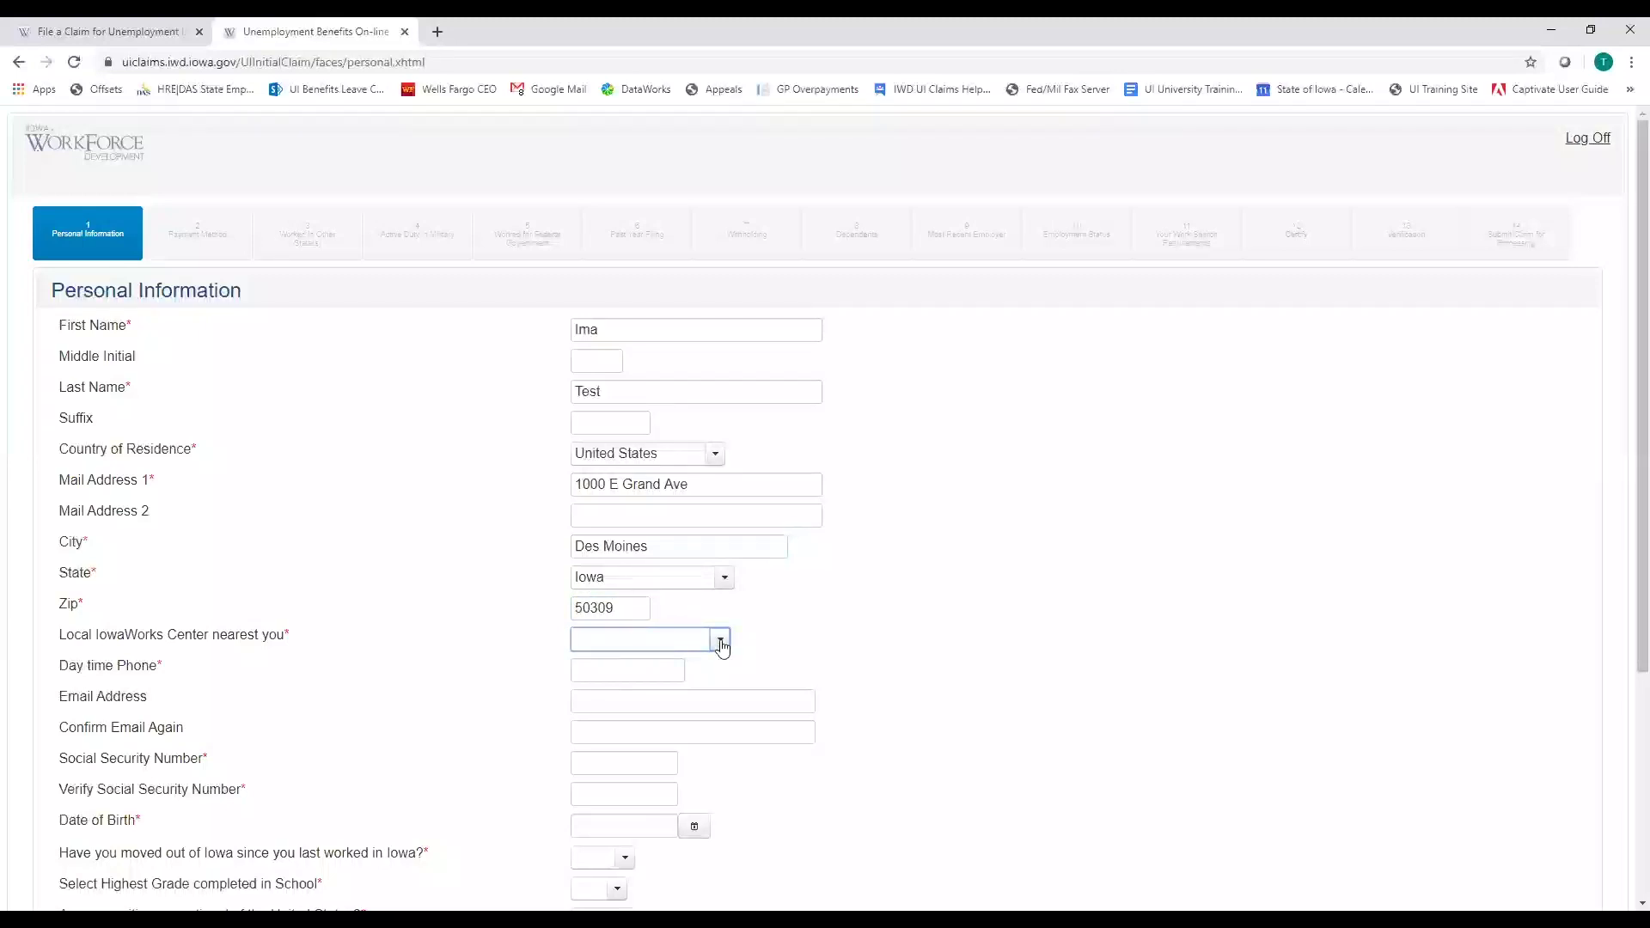
{"action": "left_click", "coordinate": [722, 644]}
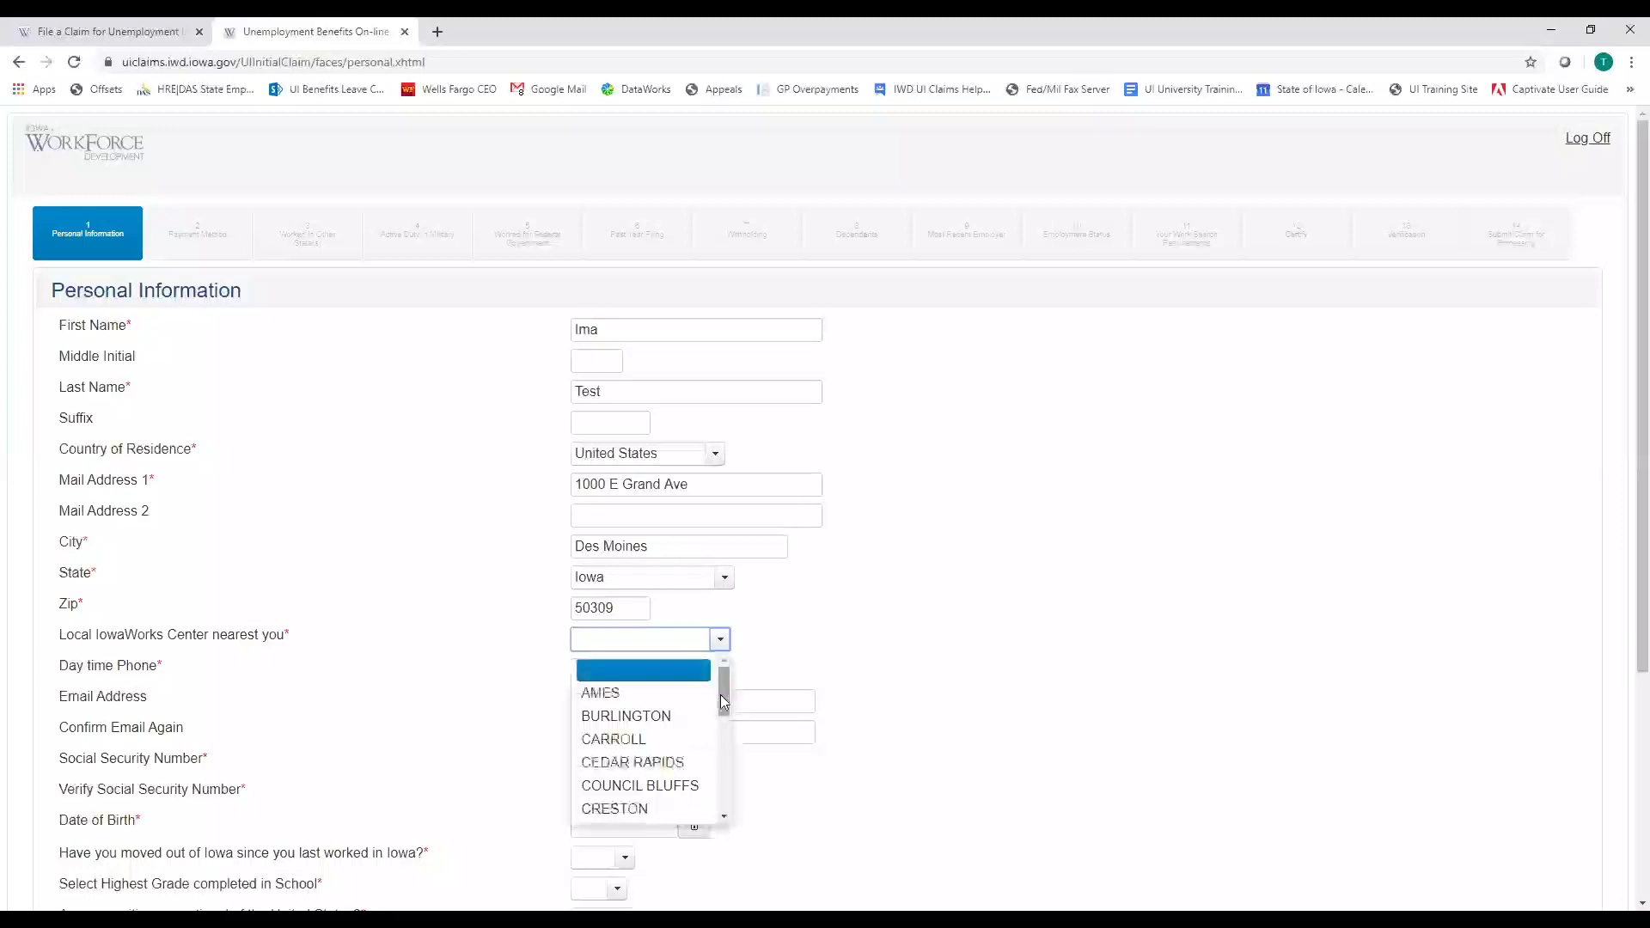
{"action": "scroll", "coordinate": [722, 701], "scroll_direction": "down", "scroll_amount": 2}
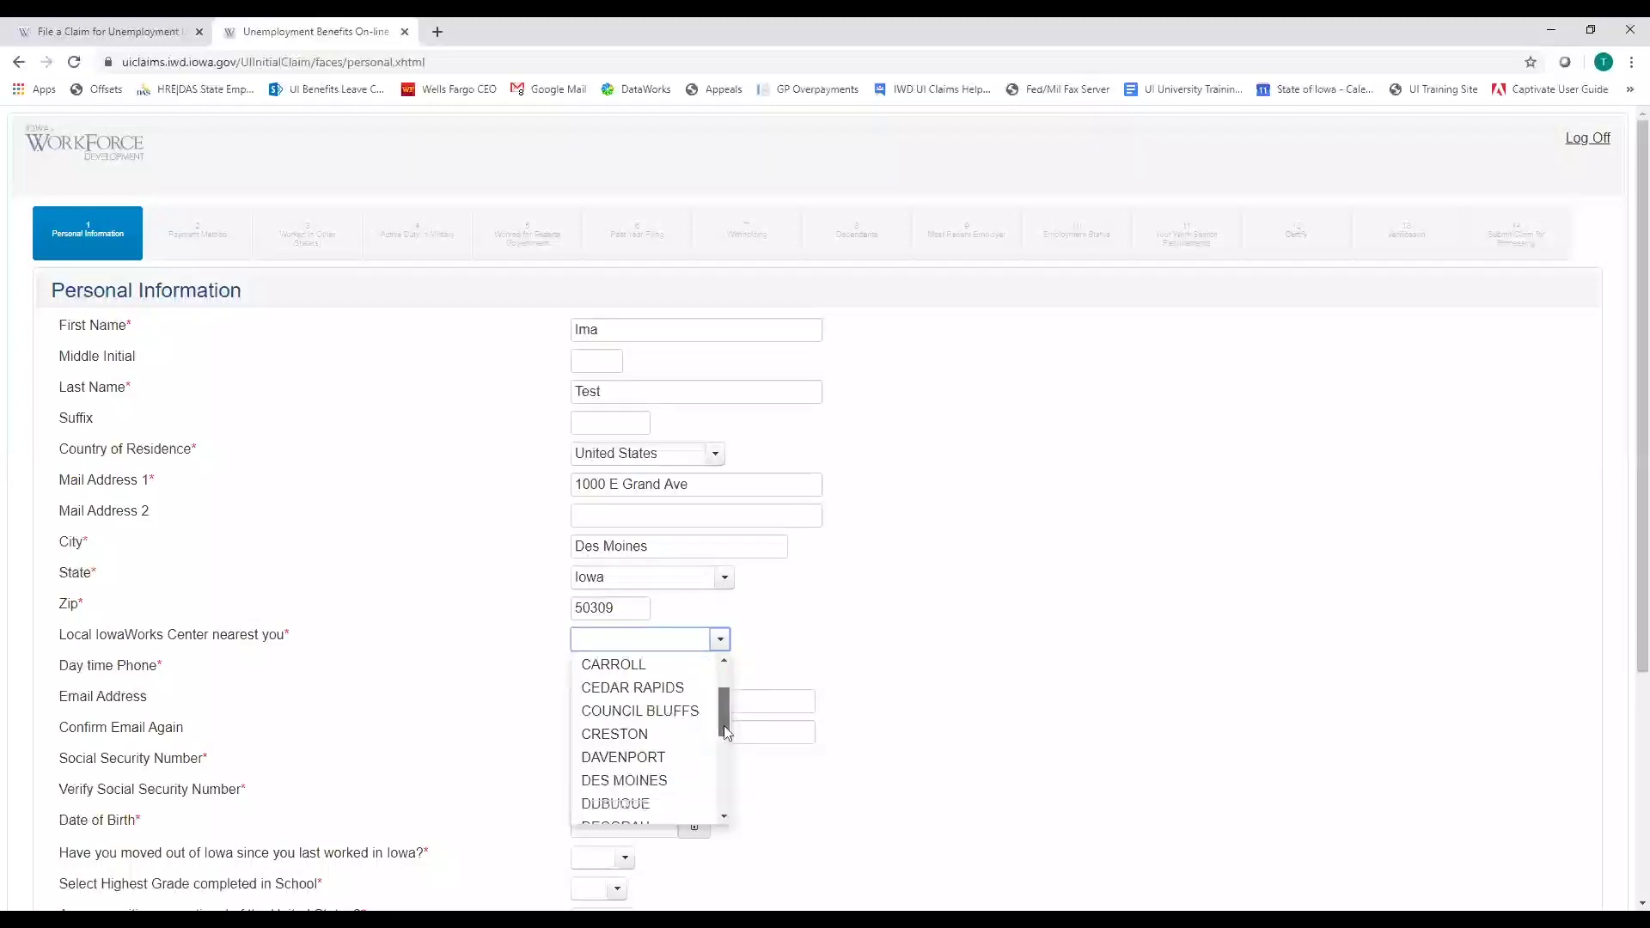
{"action": "scroll", "coordinate": [703, 729], "scroll_direction": "down", "scroll_amount": 1}
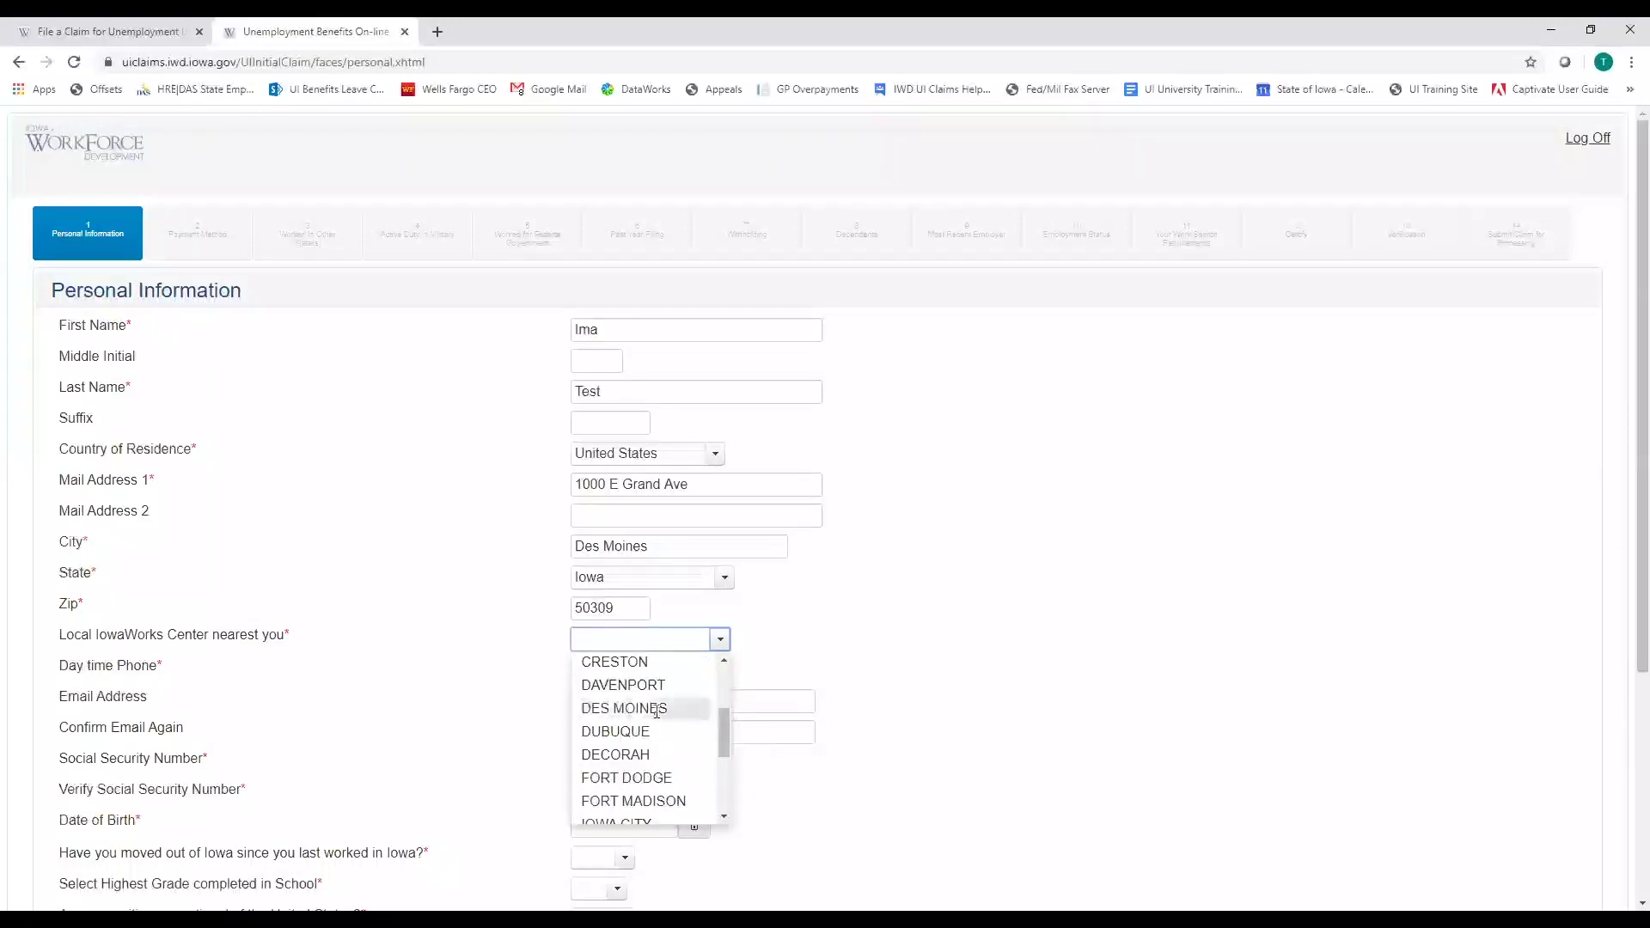
{"action": "left_click", "coordinate": [625, 706]}
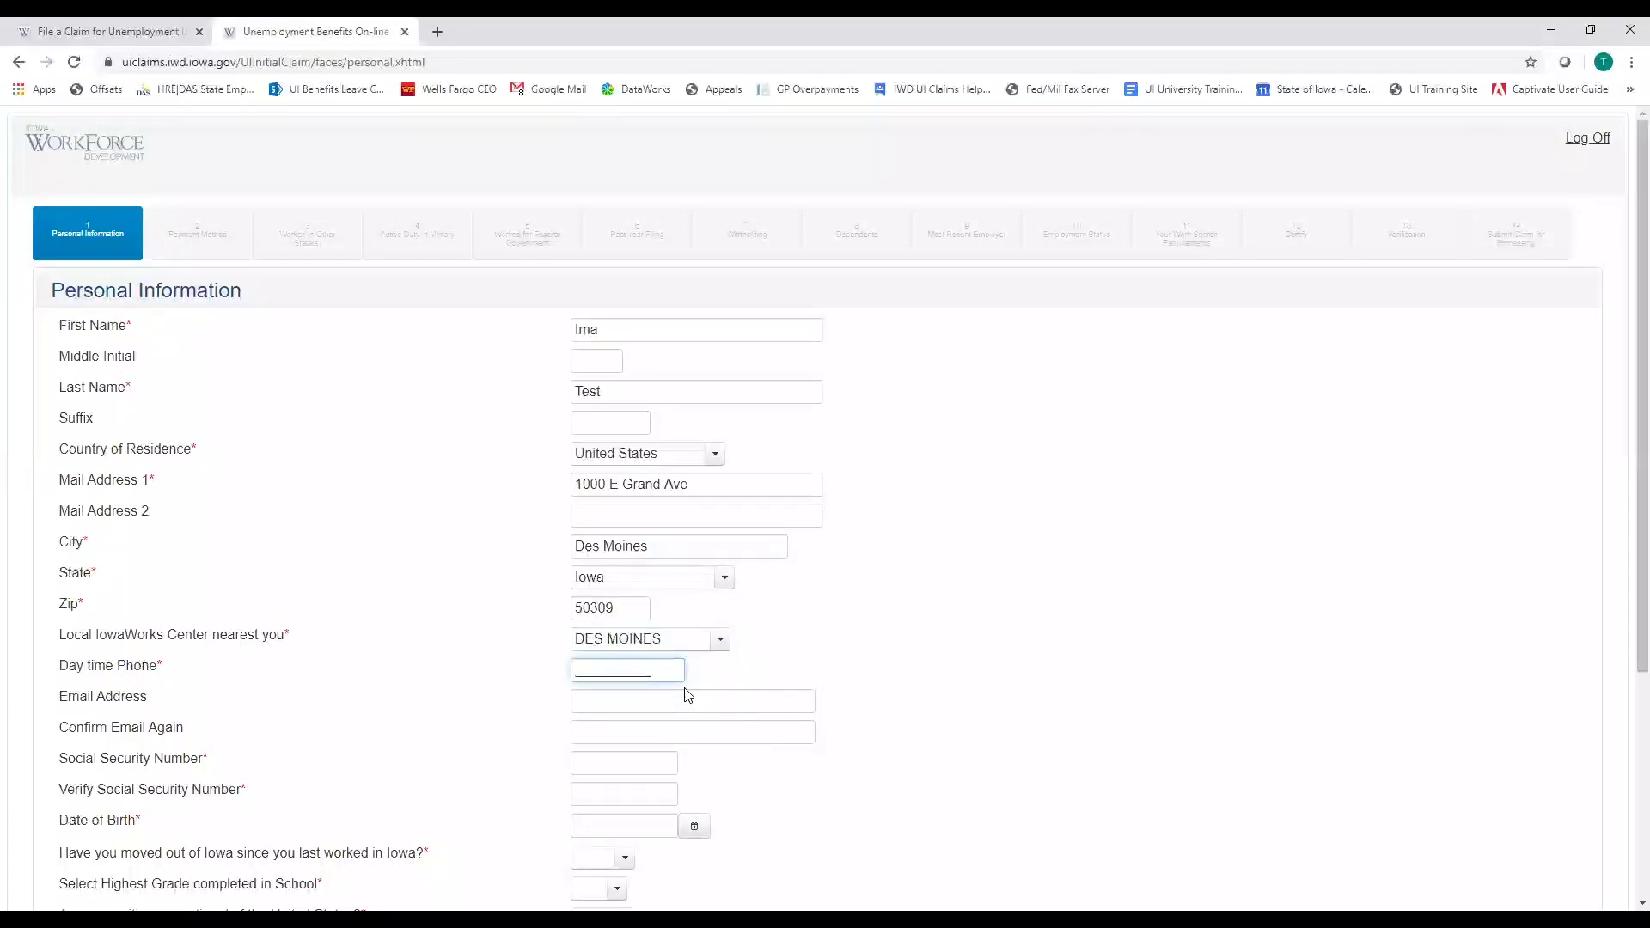
Enter the daytime phone, Social Security number with verification, and date of birth
{"action": "left_click", "coordinate": [688, 698]}
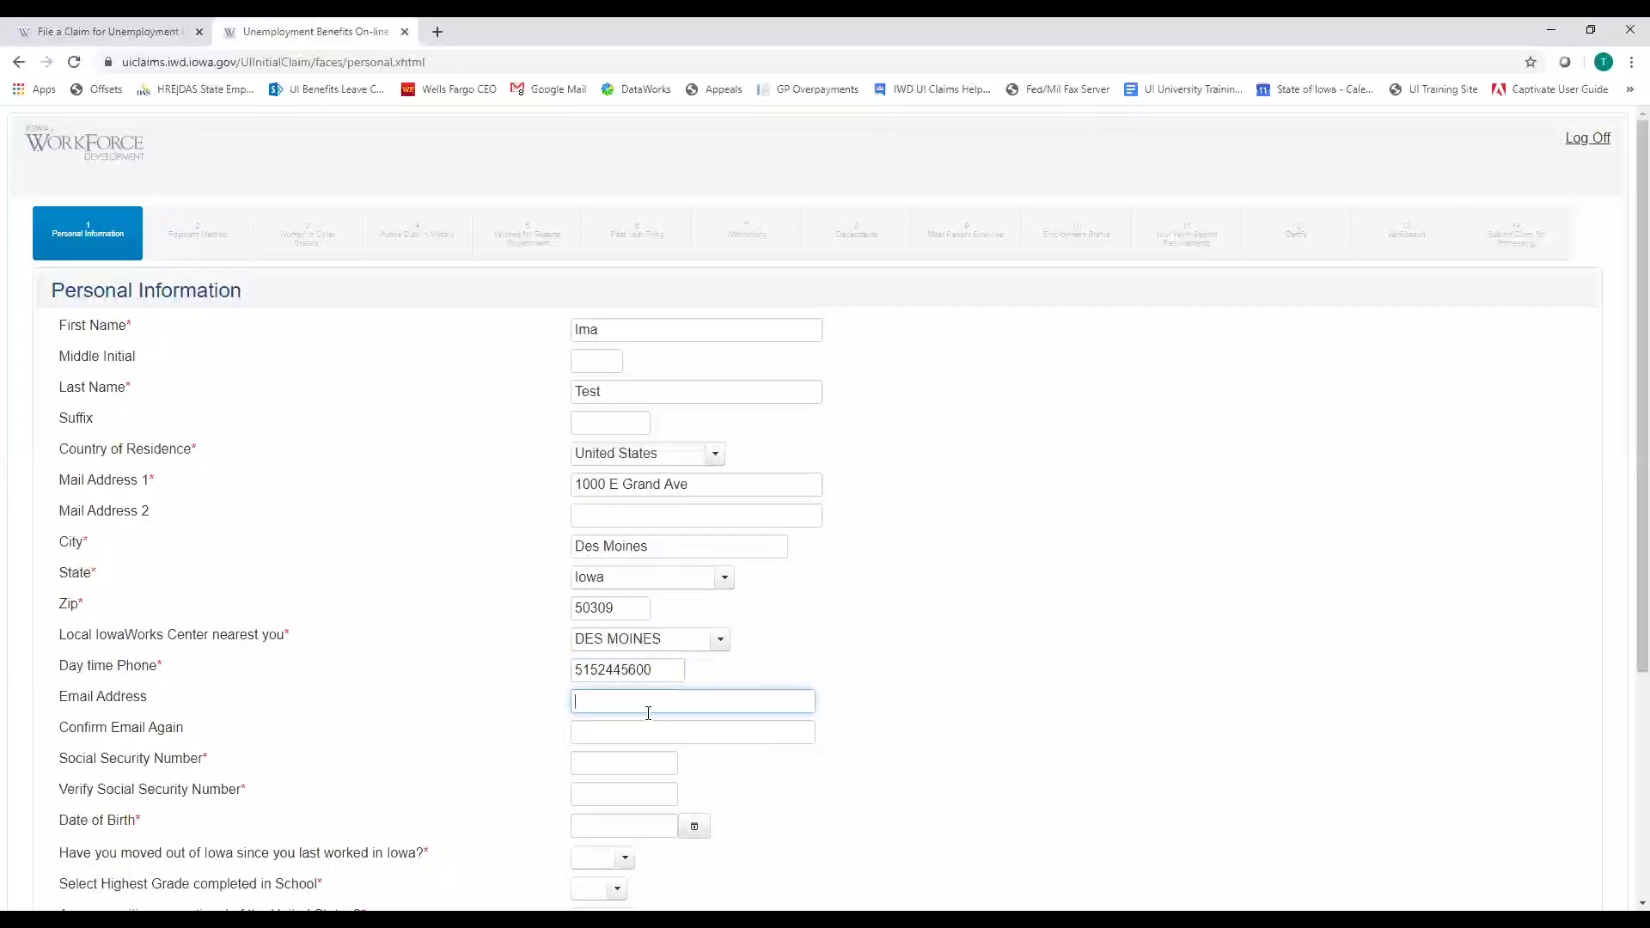
{"action": "left_click", "coordinate": [596, 763]}
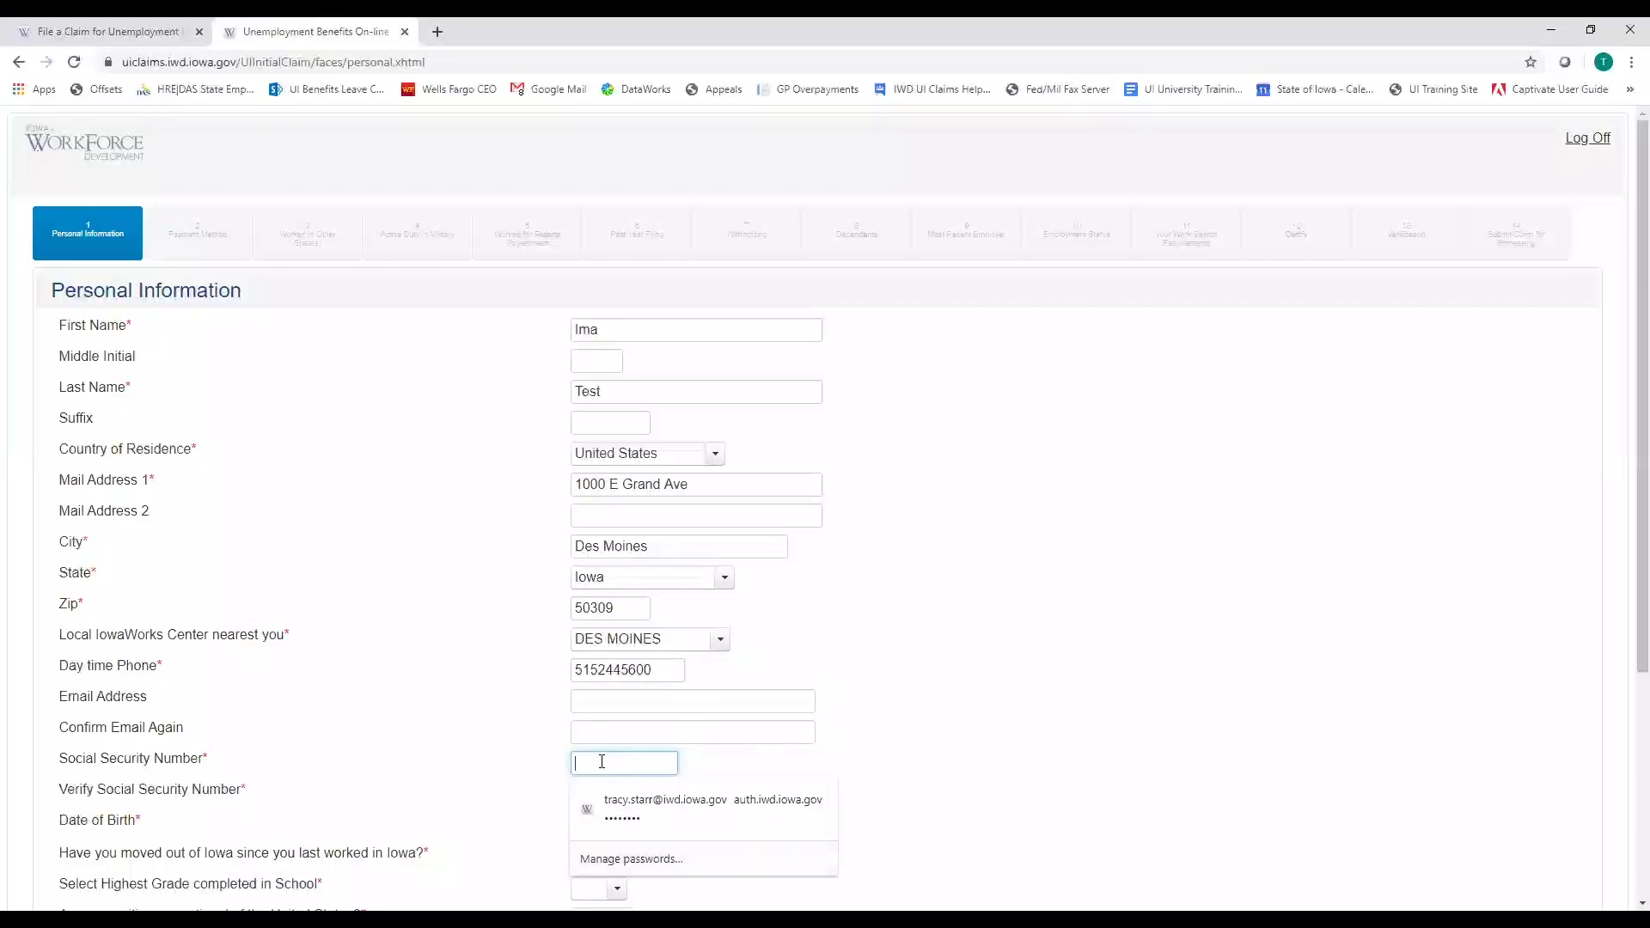
{"action": "type", "text": "123"}
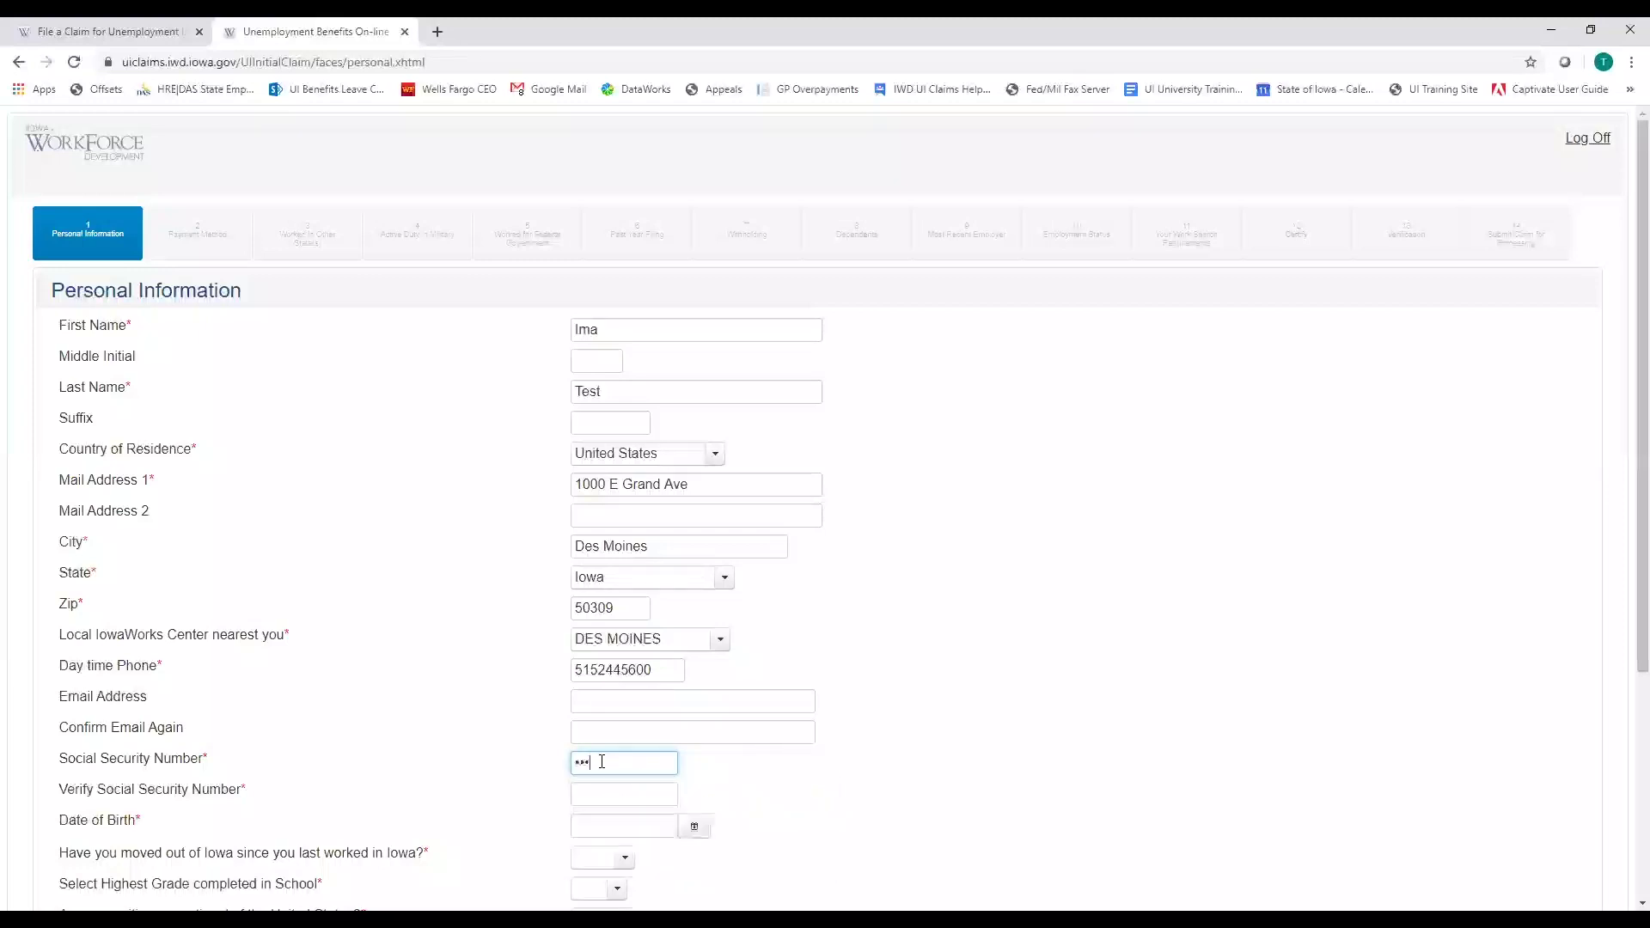
{"action": "type", "text": "456789"}
{"action": "key", "text": "Tab"}
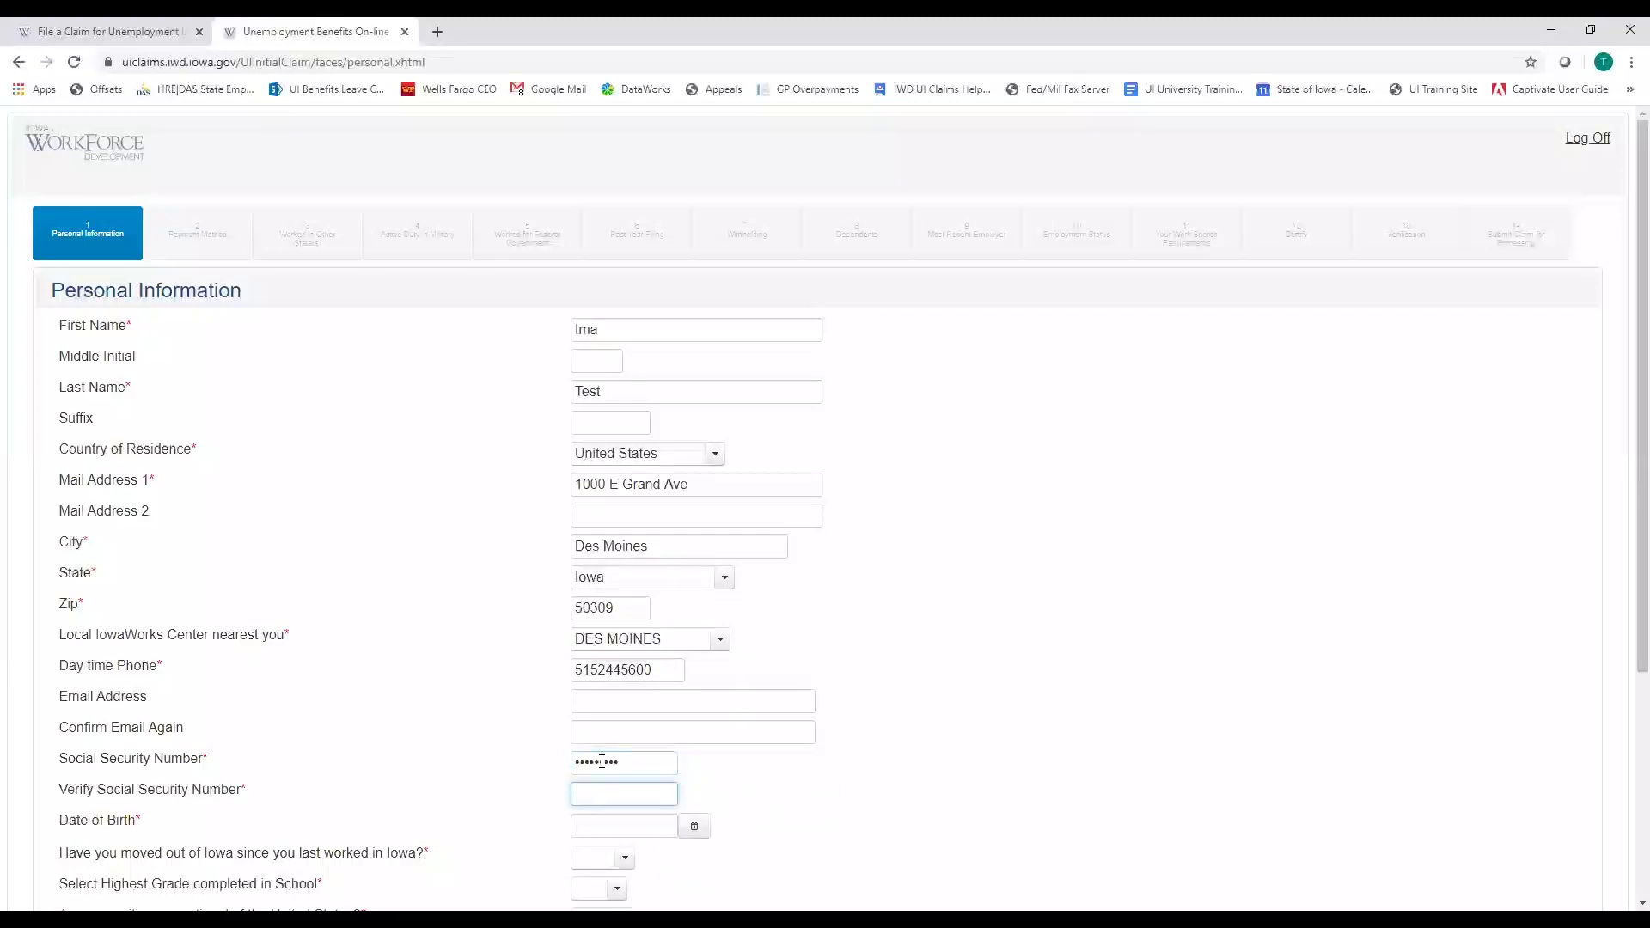
{"action": "type", "text": "123456789"}
{"action": "key", "text": "Tab"}
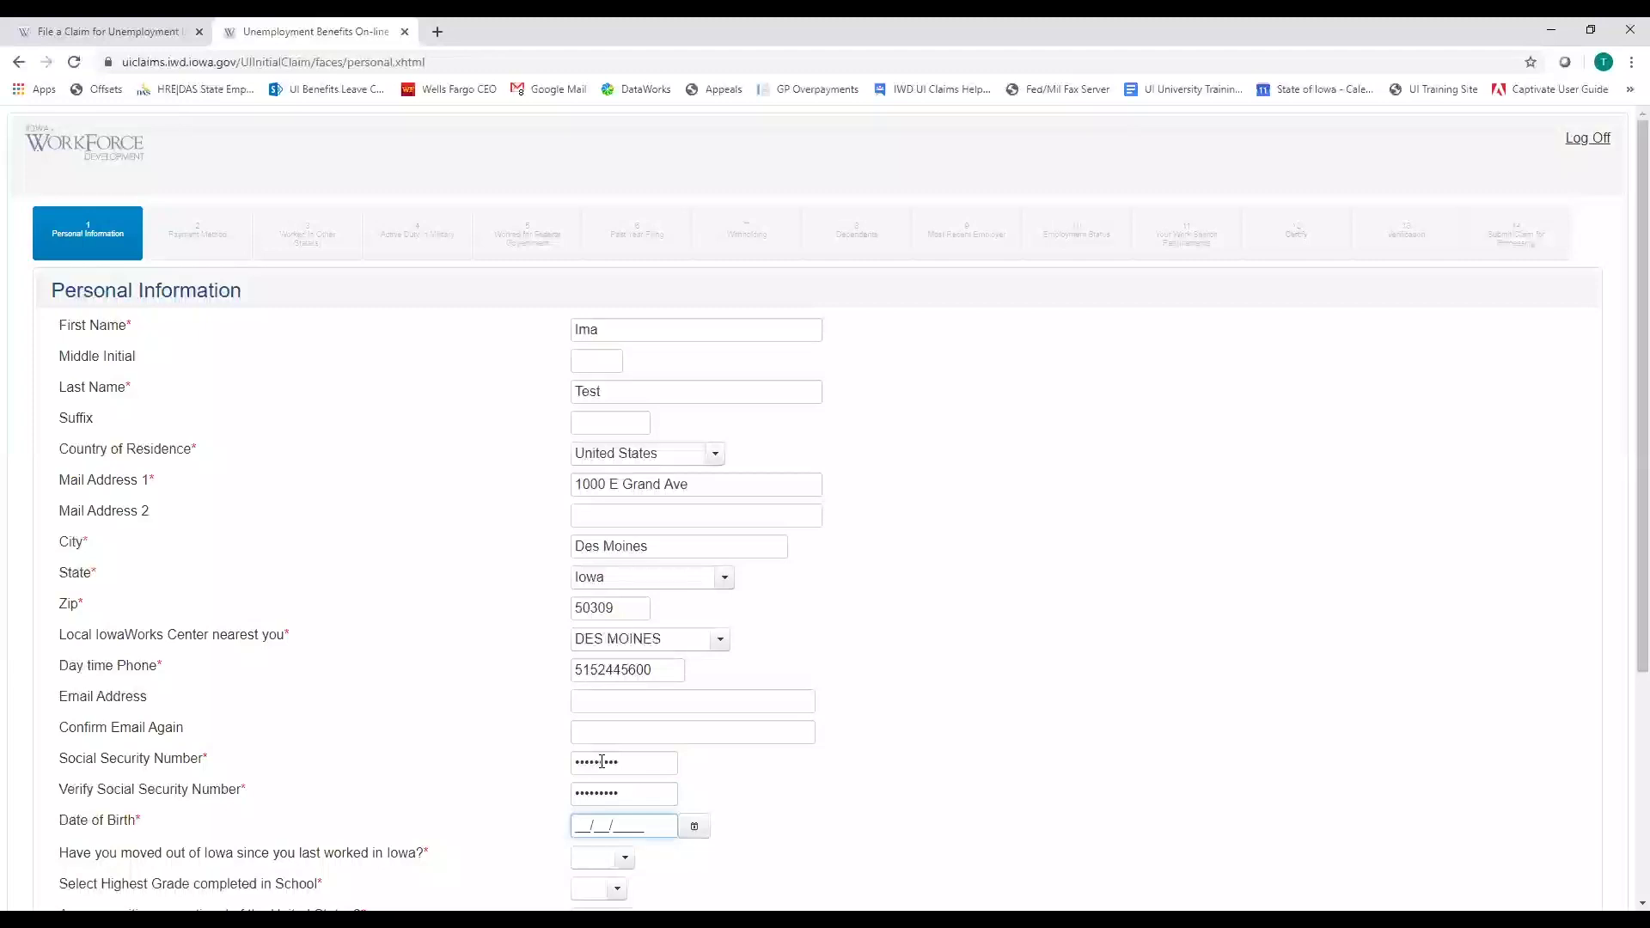
{"action": "type", "text": "01/01/2000"}
{"action": "key", "text": "Tab"}
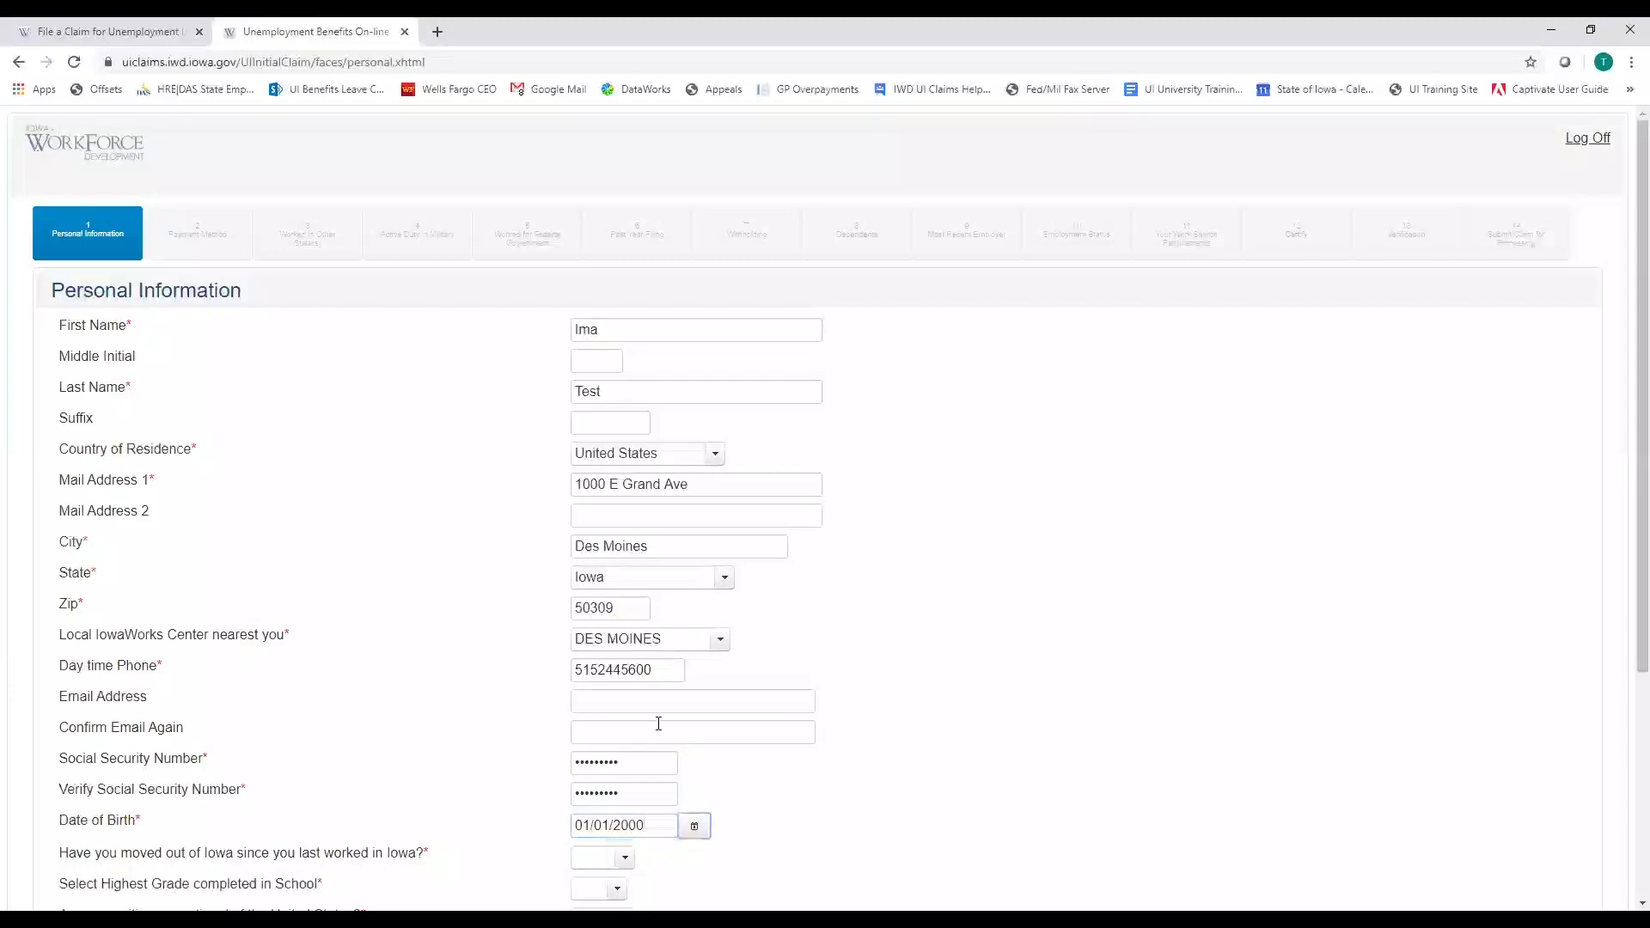
{"action": "scroll", "coordinate": [708, 703], "scroll_direction": "down", "scroll_amount": 3}
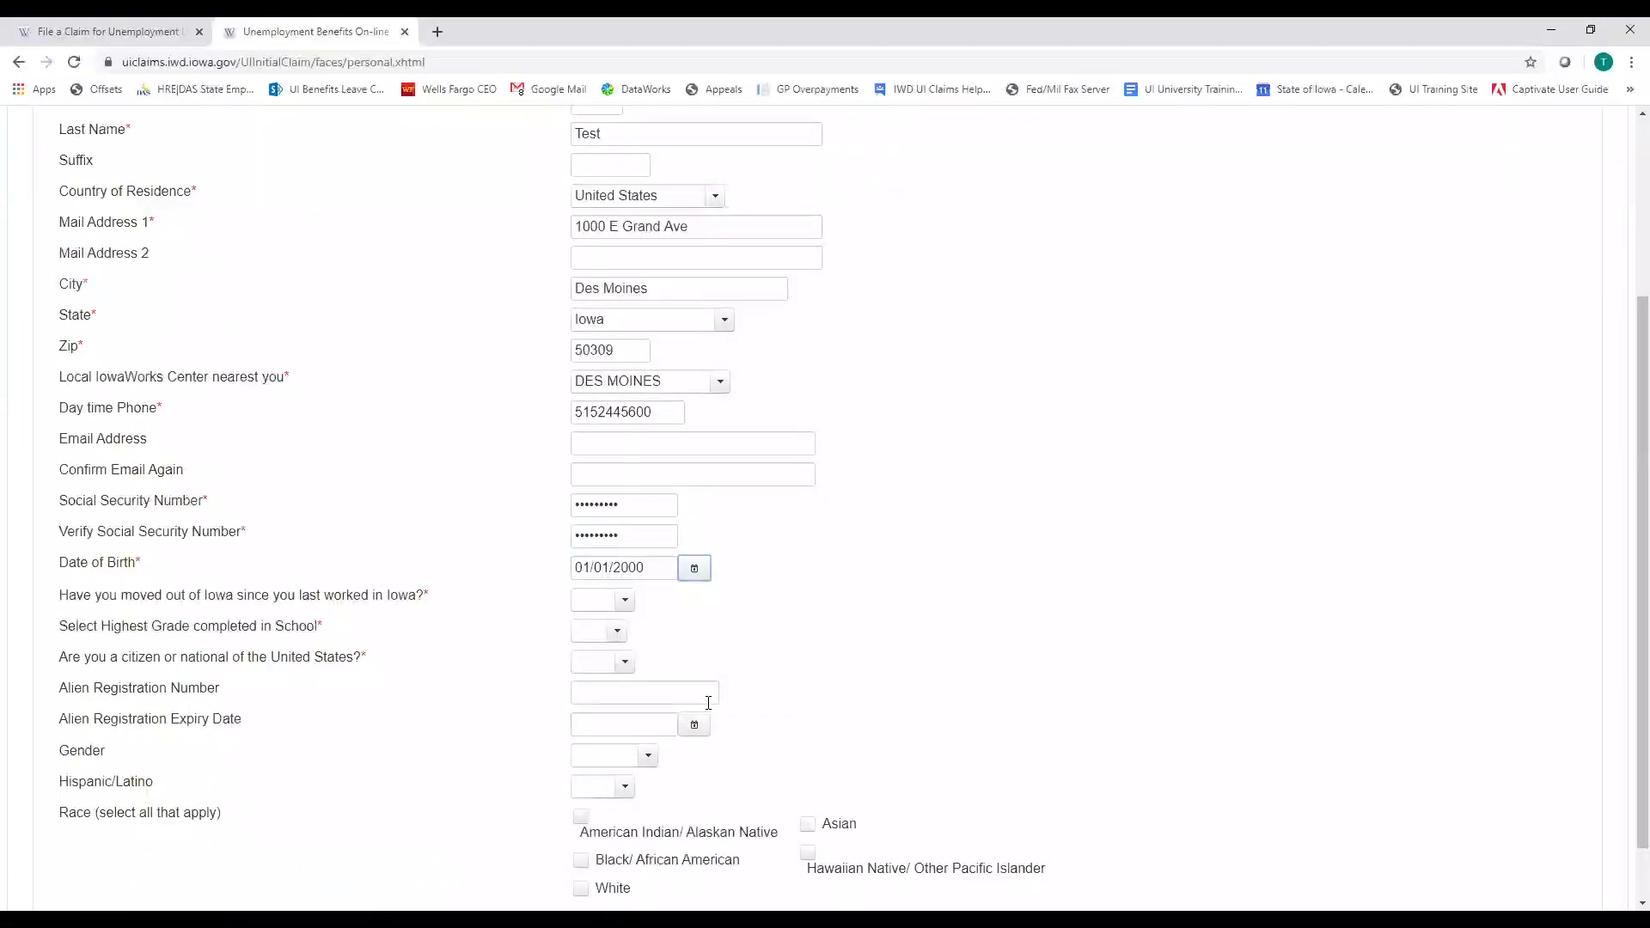
Answer No to moving out of Iowa and set Highest Grade completed to 12
{"action": "left_click", "coordinate": [626, 605]}
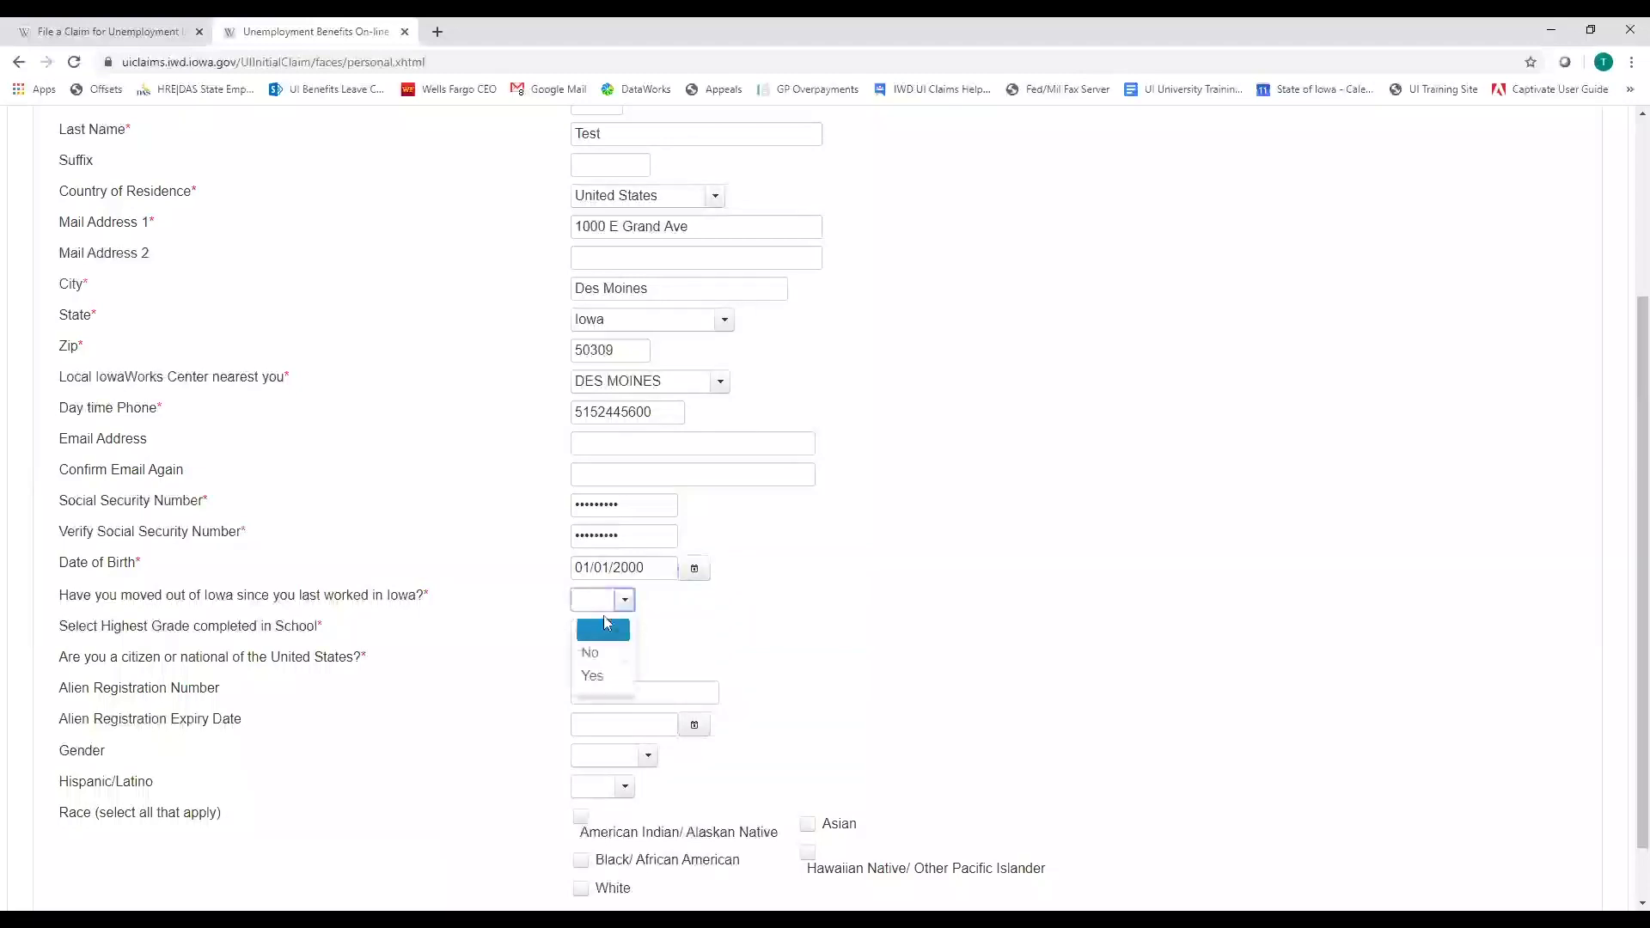
{"action": "left_click", "coordinate": [599, 655]}
{"action": "left_click", "coordinate": [617, 631]}
{"action": "scroll", "coordinate": [622, 709], "scroll_direction": "down", "scroll_amount": 3}
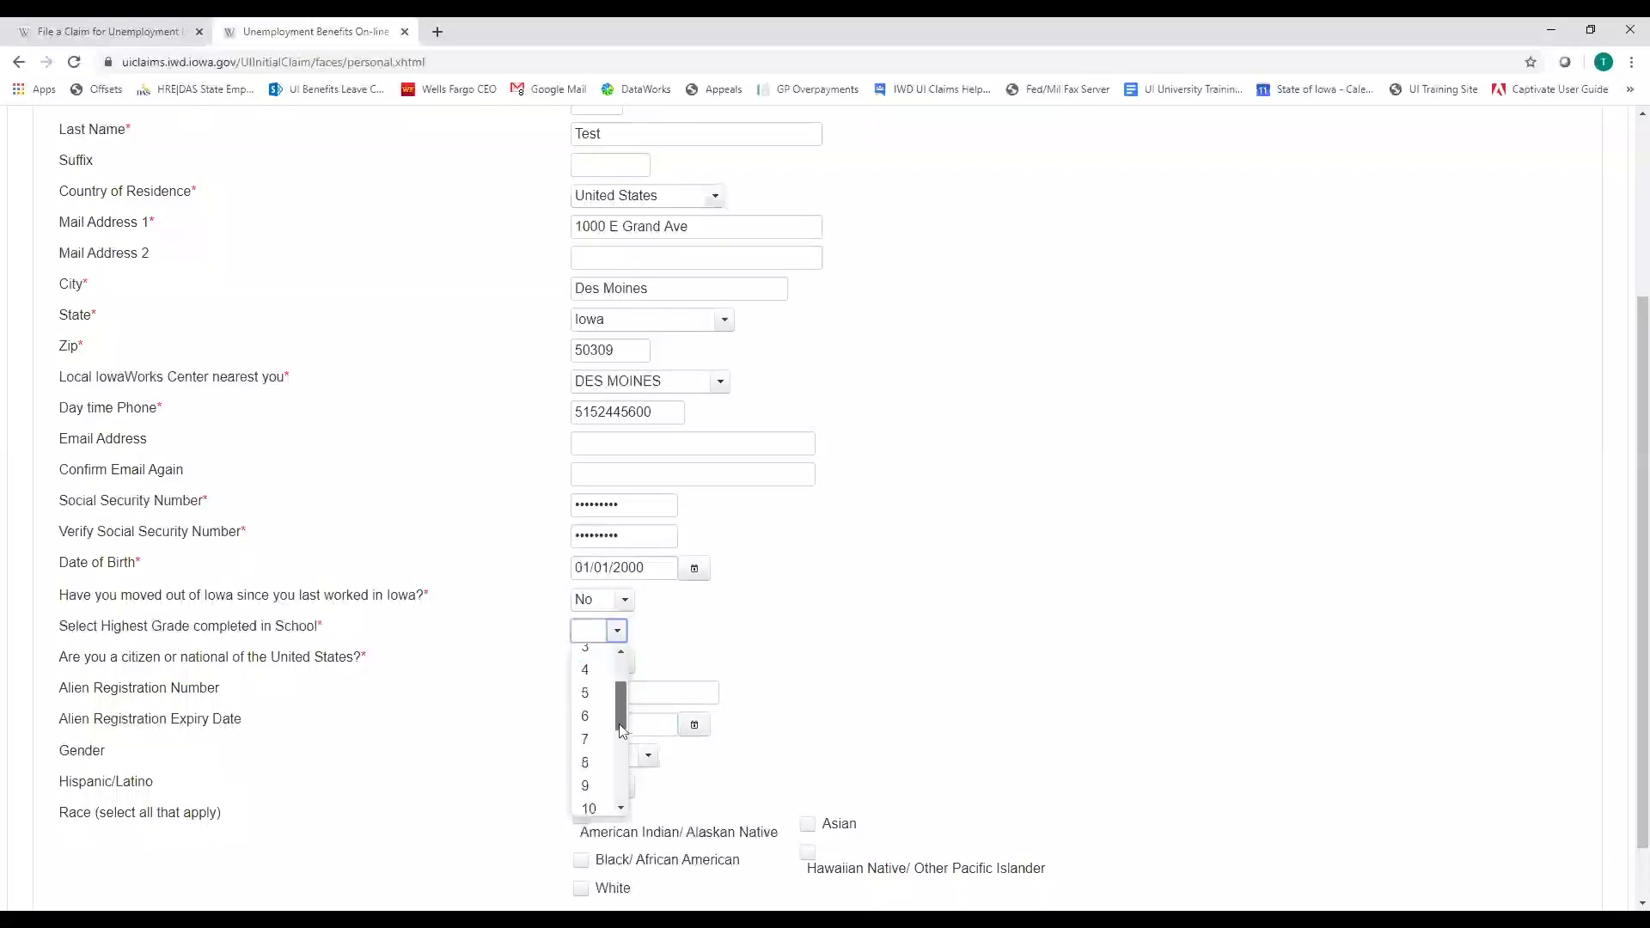
{"action": "key", "text": "Return"}
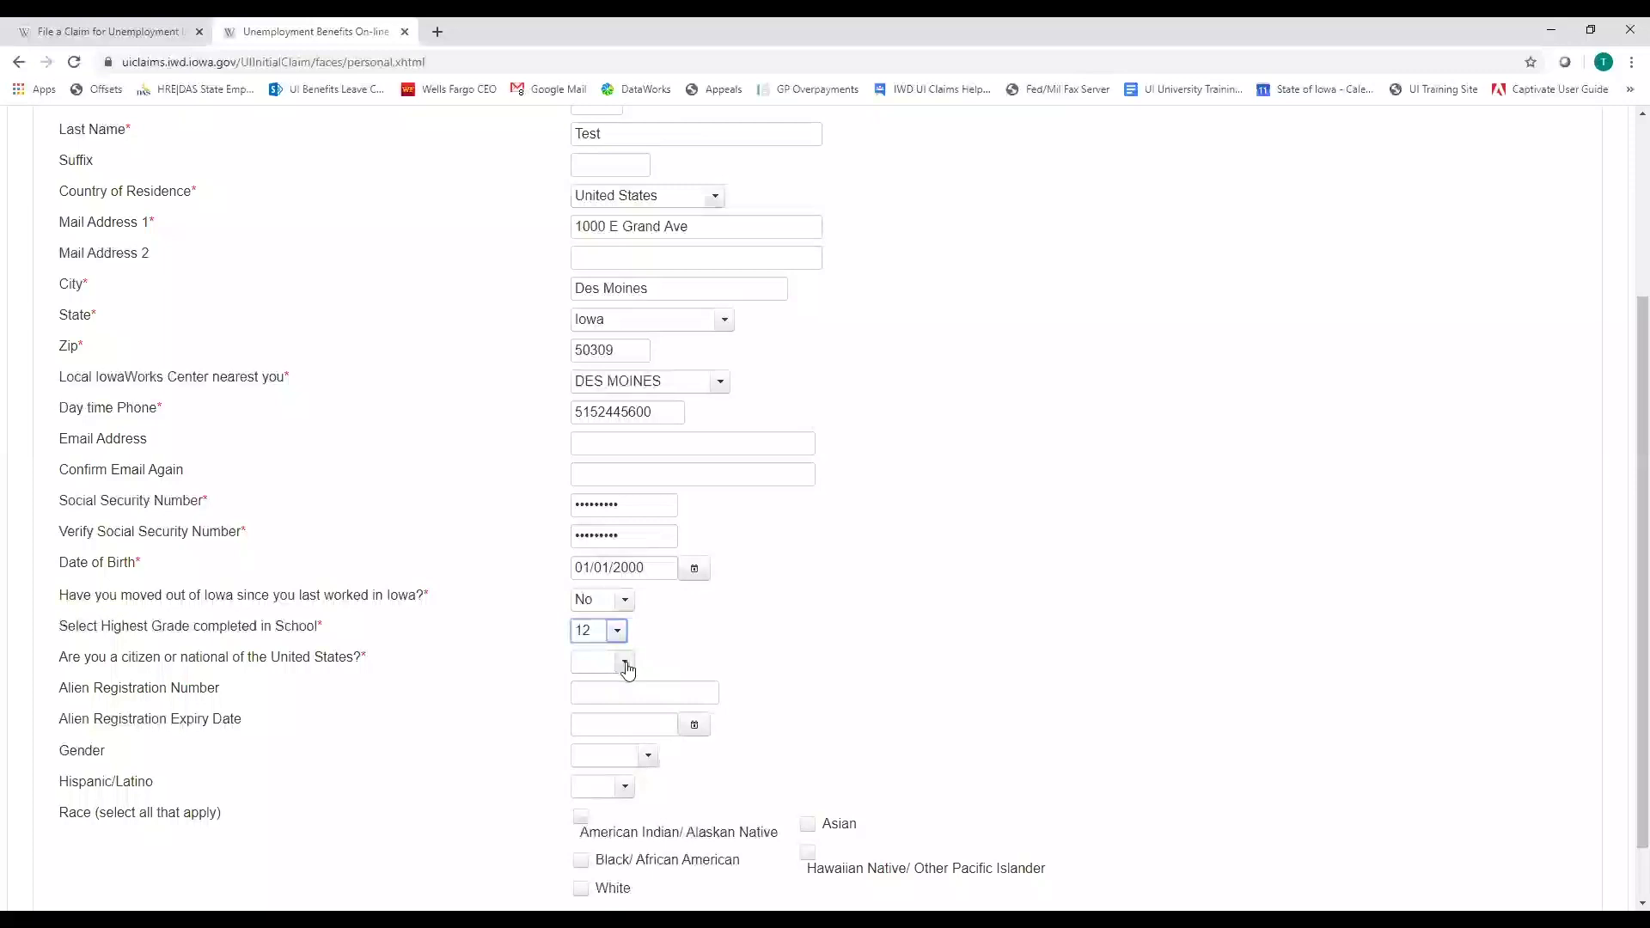
Set the U.S. citizenship answer to Yes and continue to the next claim step
{"action": "left_click", "coordinate": [624, 664]}
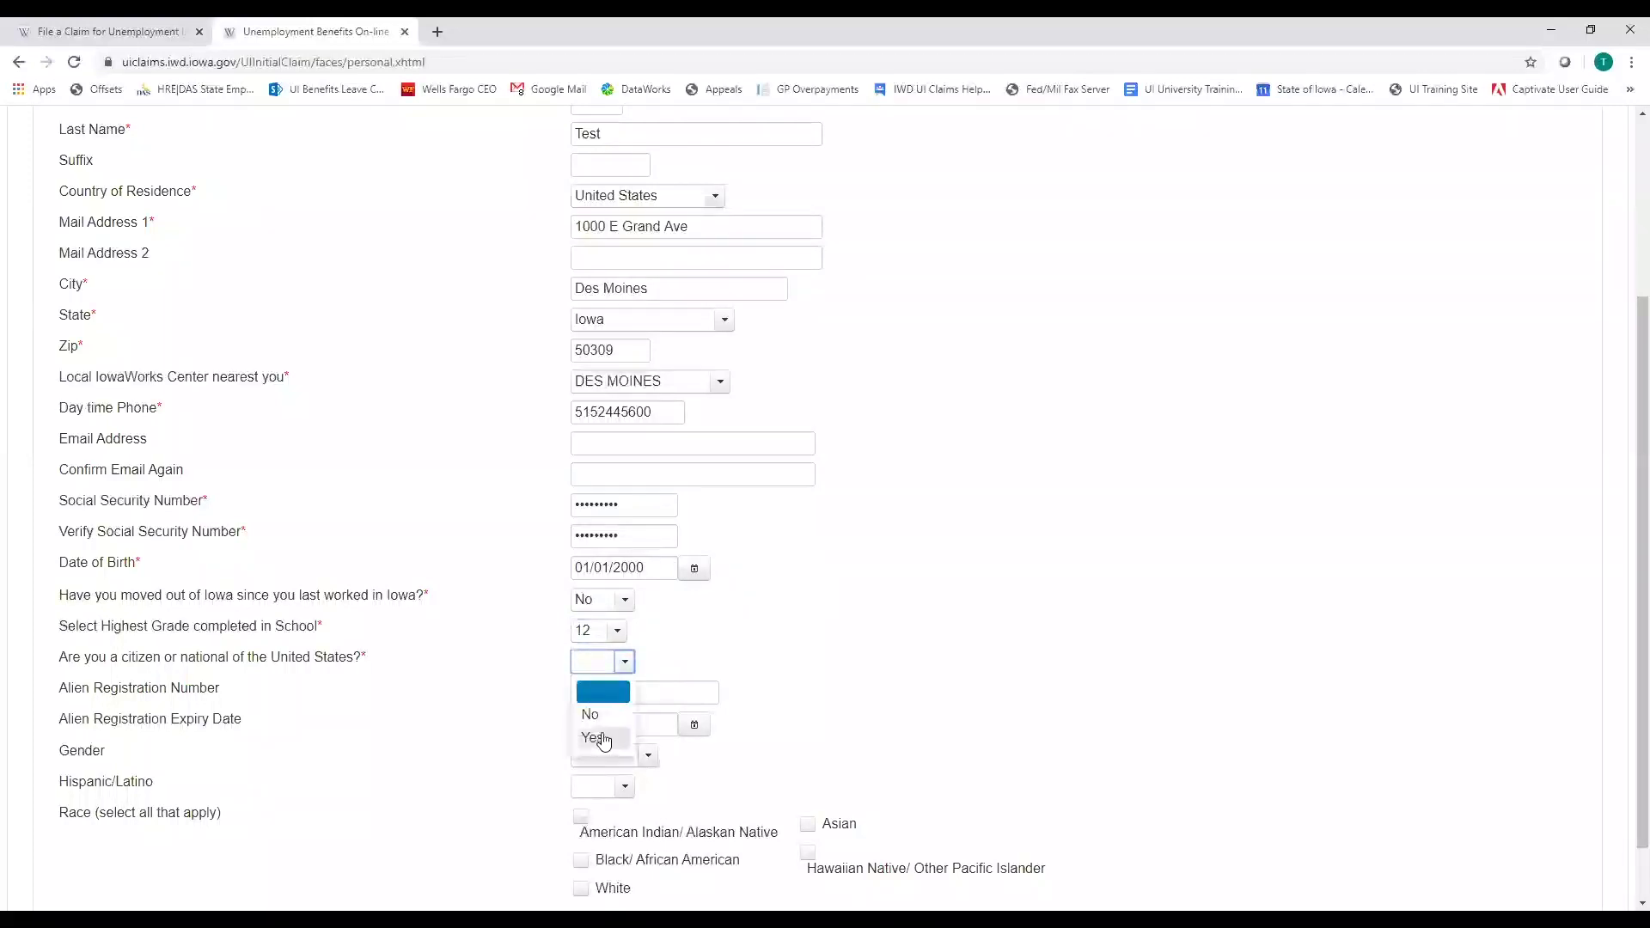
{"action": "left_click", "coordinate": [601, 739]}
{"action": "left_click", "coordinate": [625, 662]}
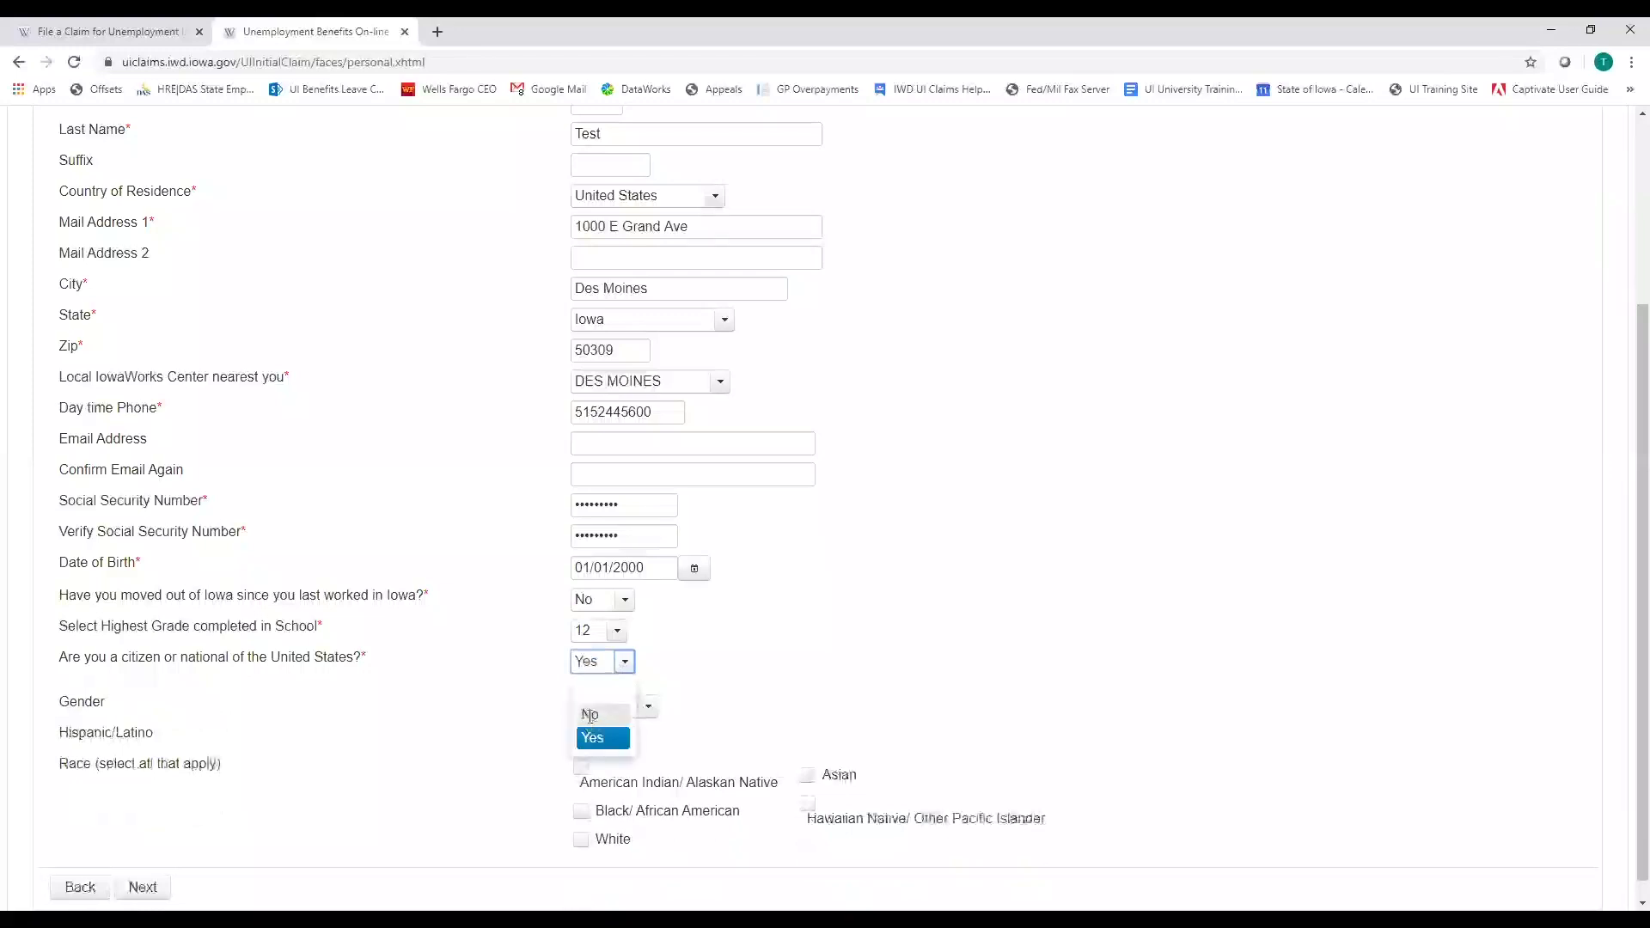
{"action": "left_click", "coordinate": [590, 700]}
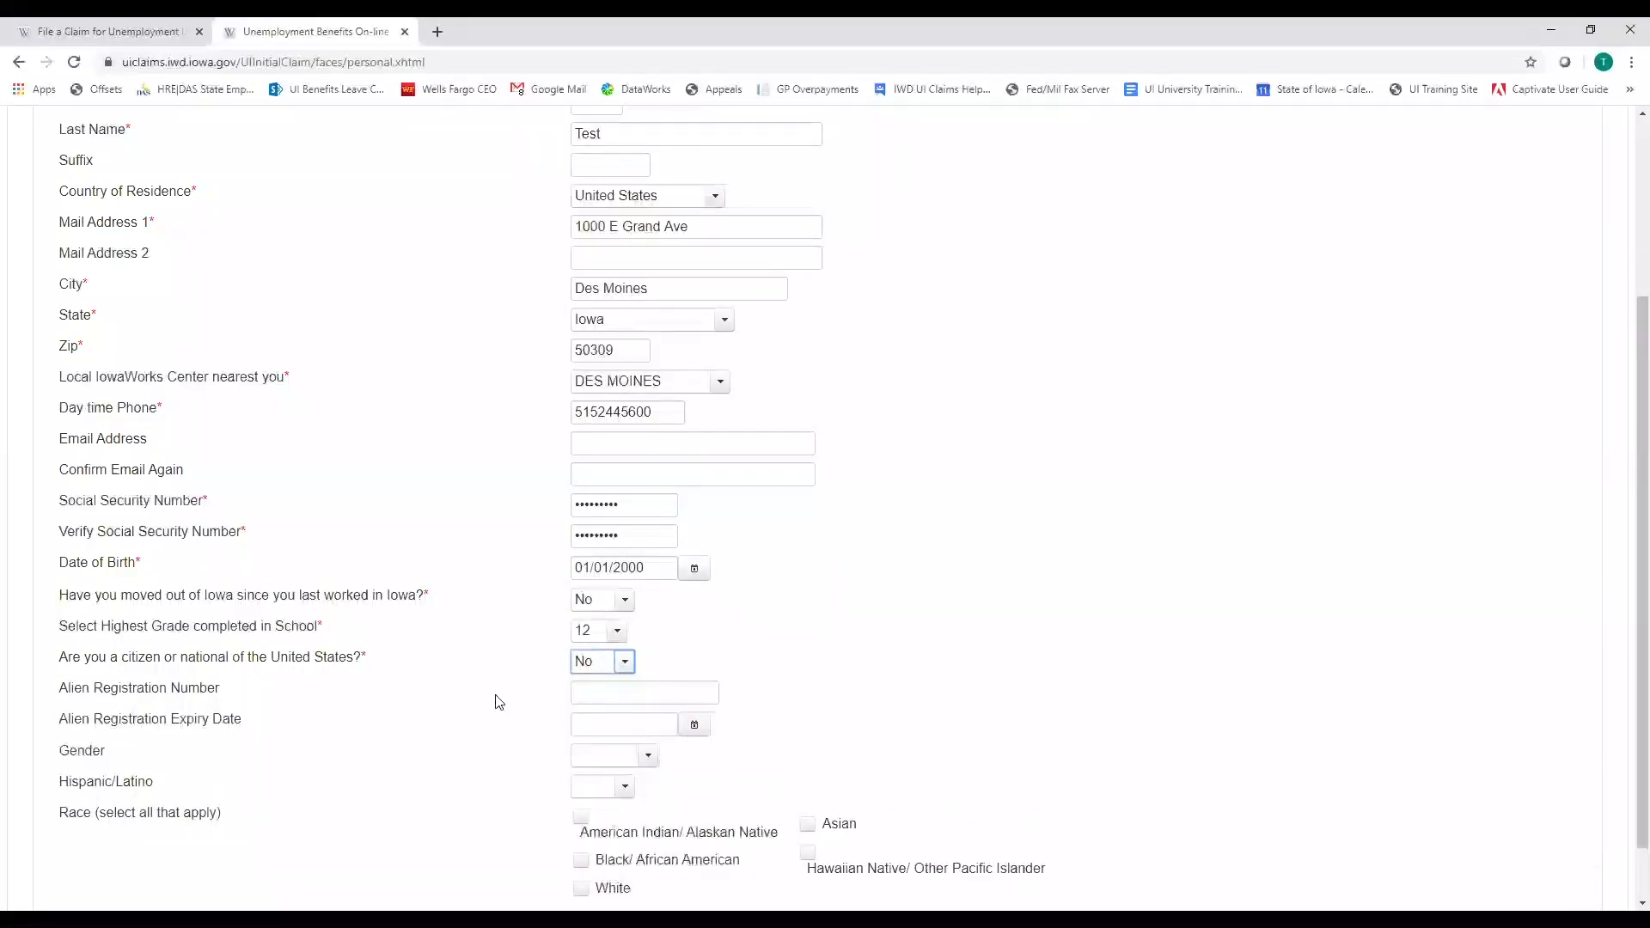
{"action": "left_click", "coordinate": [624, 662]}
{"action": "left_click", "coordinate": [599, 744]}
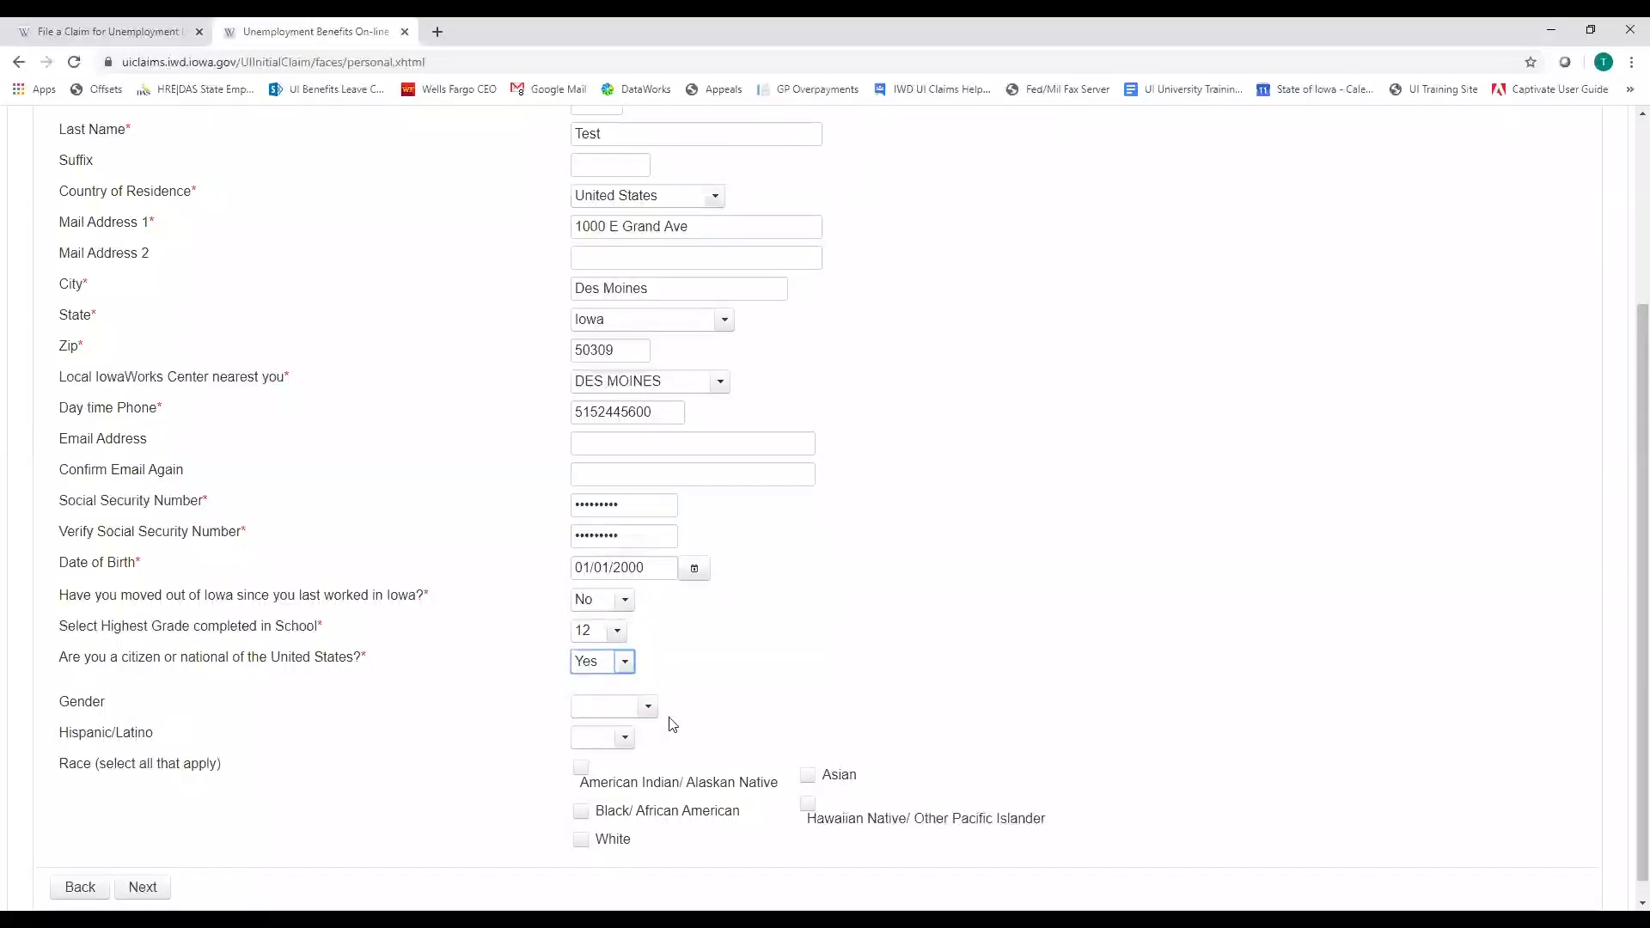
{"action": "scroll", "coordinate": [481, 765], "scroll_direction": "down", "scroll_amount": 1}
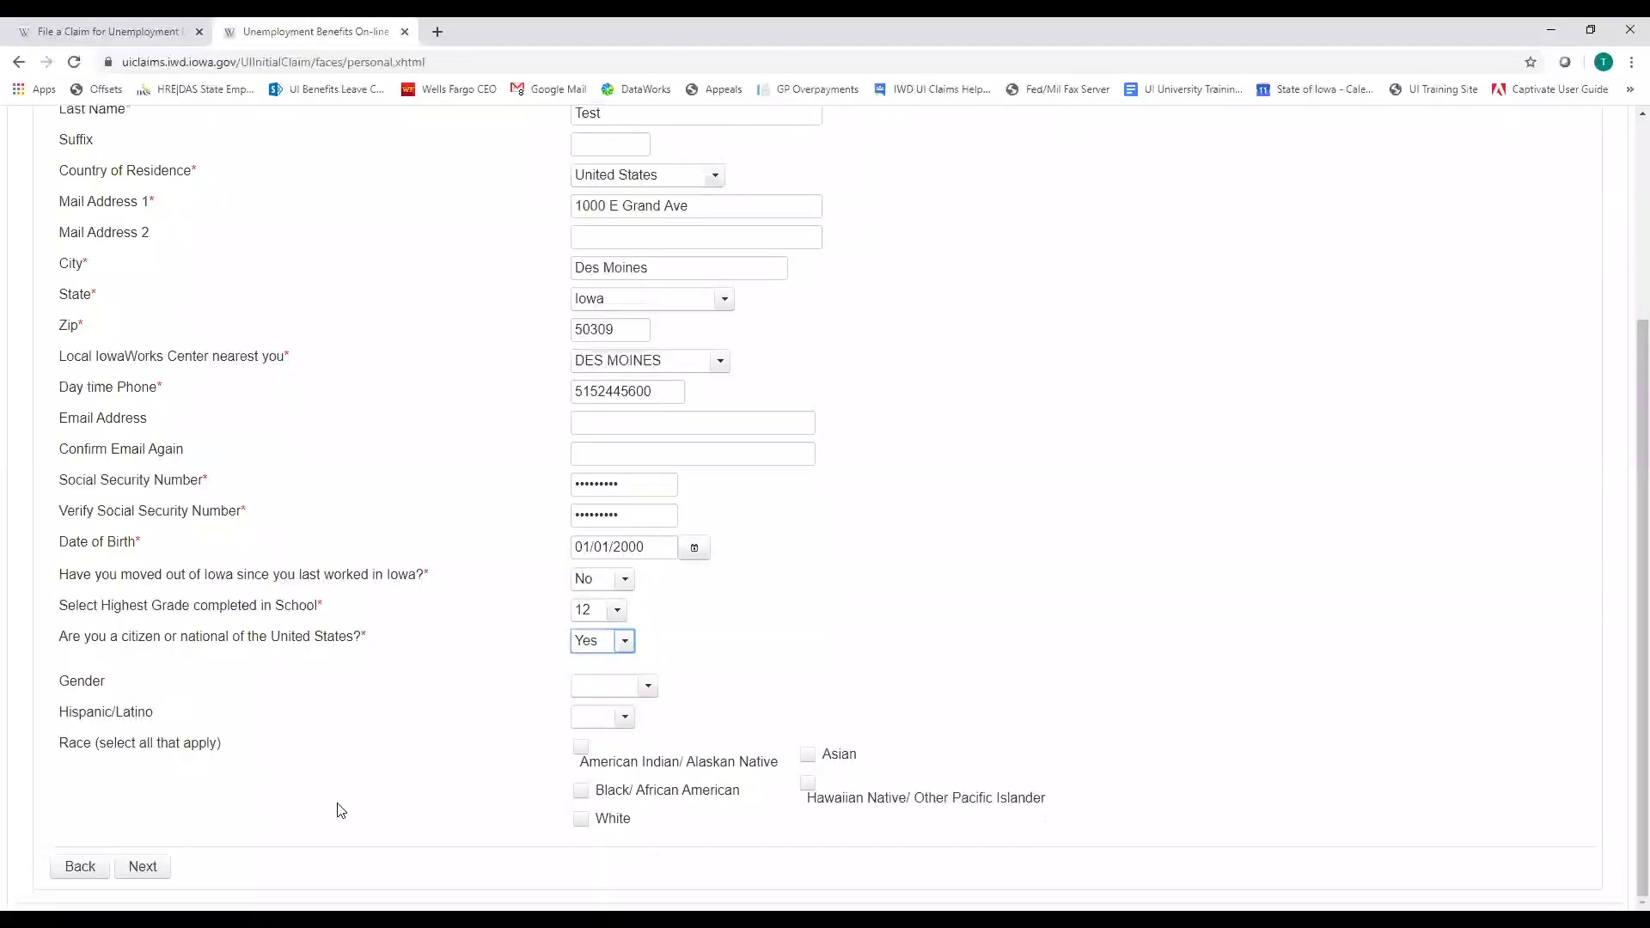
{"action": "left_click", "coordinate": [142, 867]}
{"action": "left_click", "coordinate": [143, 867]}
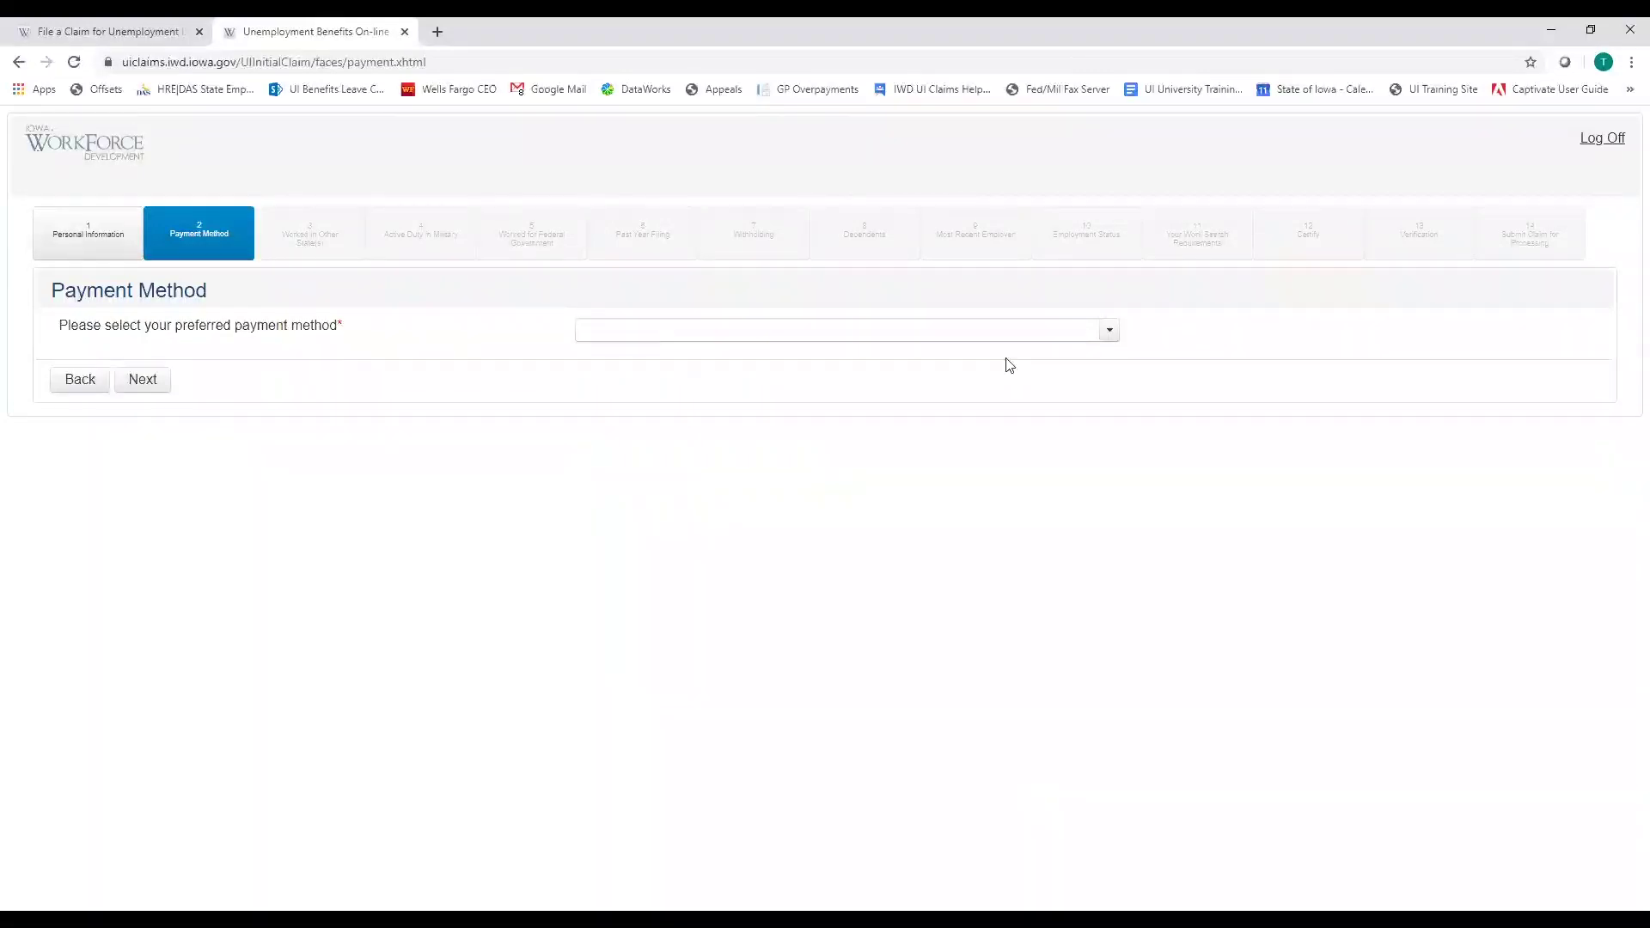
Set the preferred payment method to direct deposit into a CHECKING account
{"action": "left_click", "coordinate": [1109, 333]}
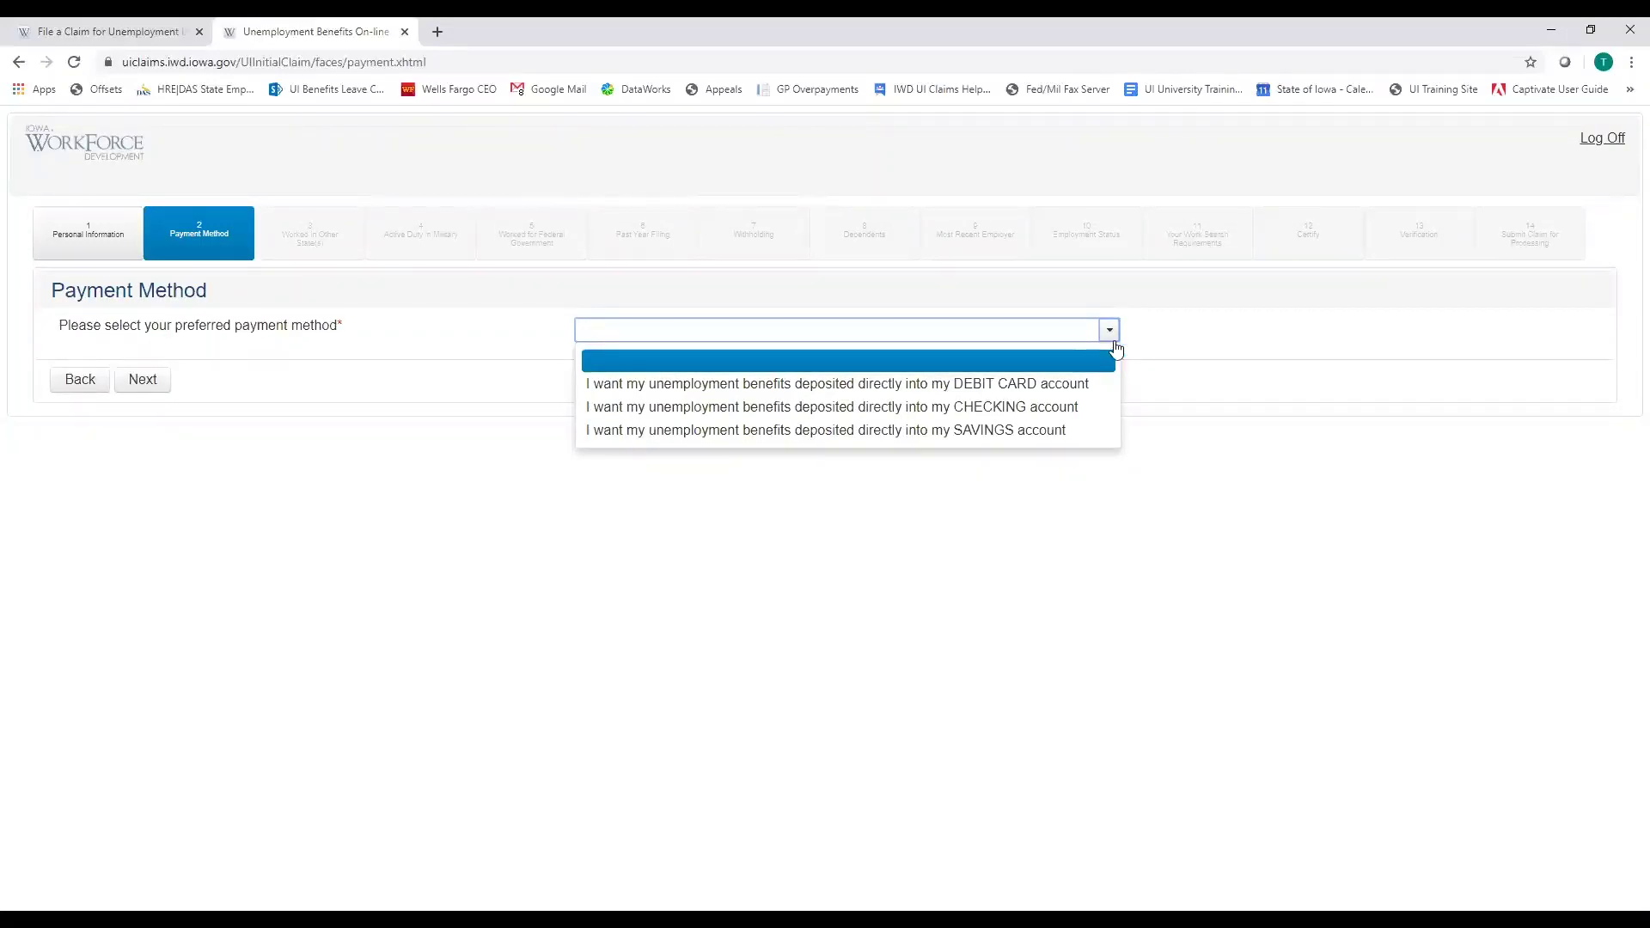
{"action": "left_click", "coordinate": [1035, 387]}
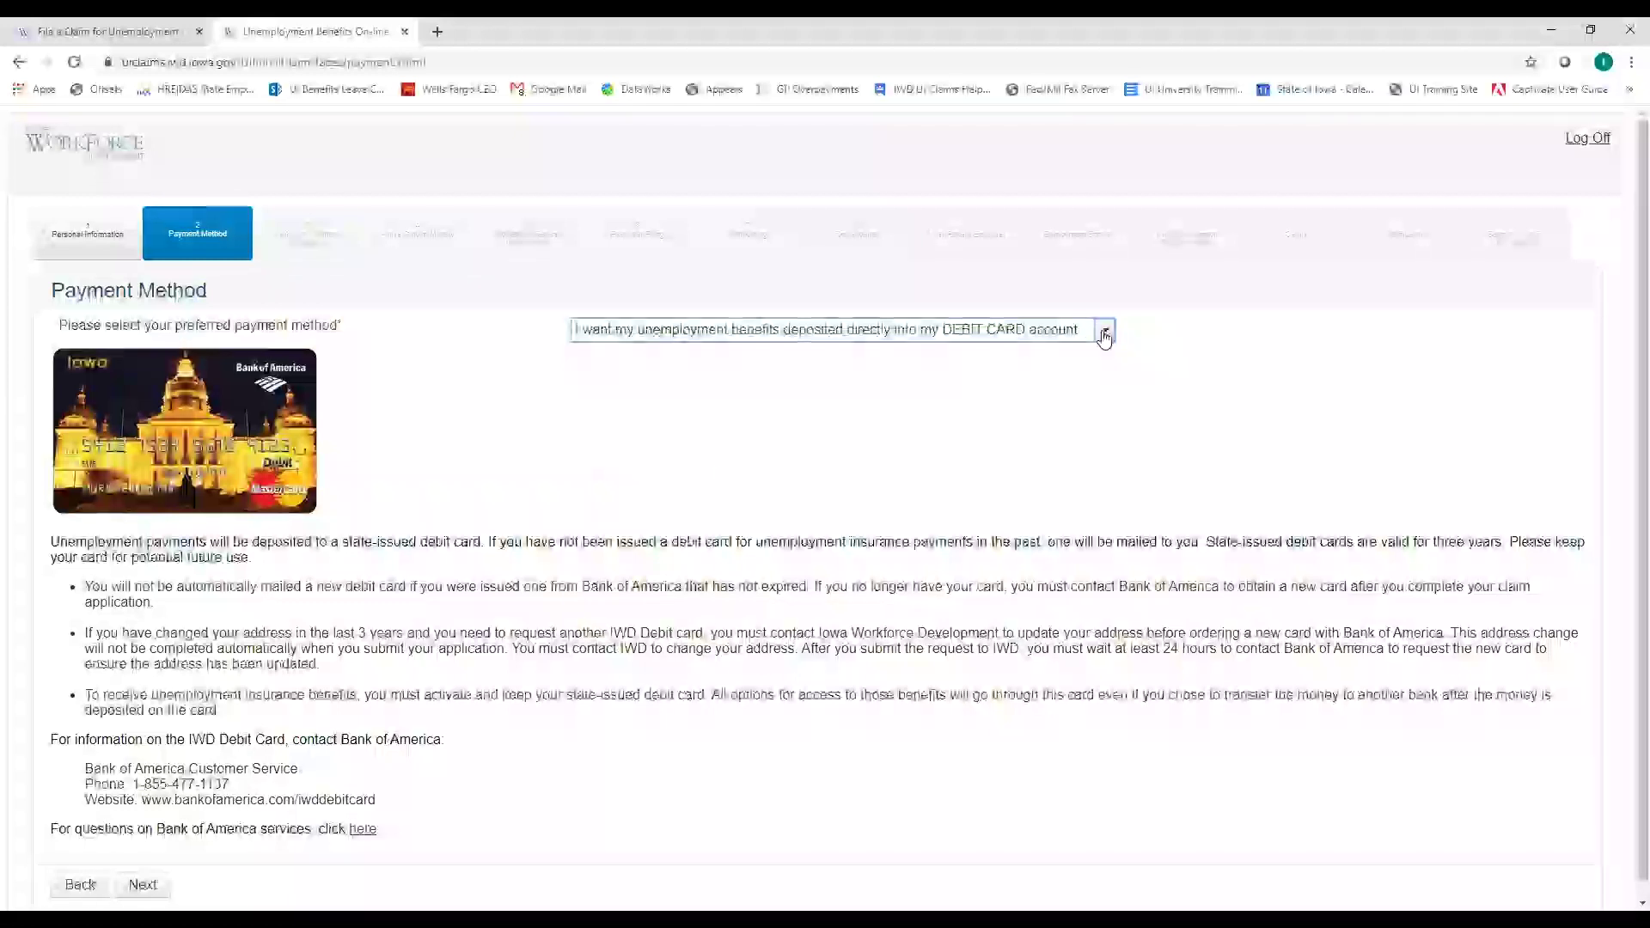
{"action": "left_click", "coordinate": [1104, 333]}
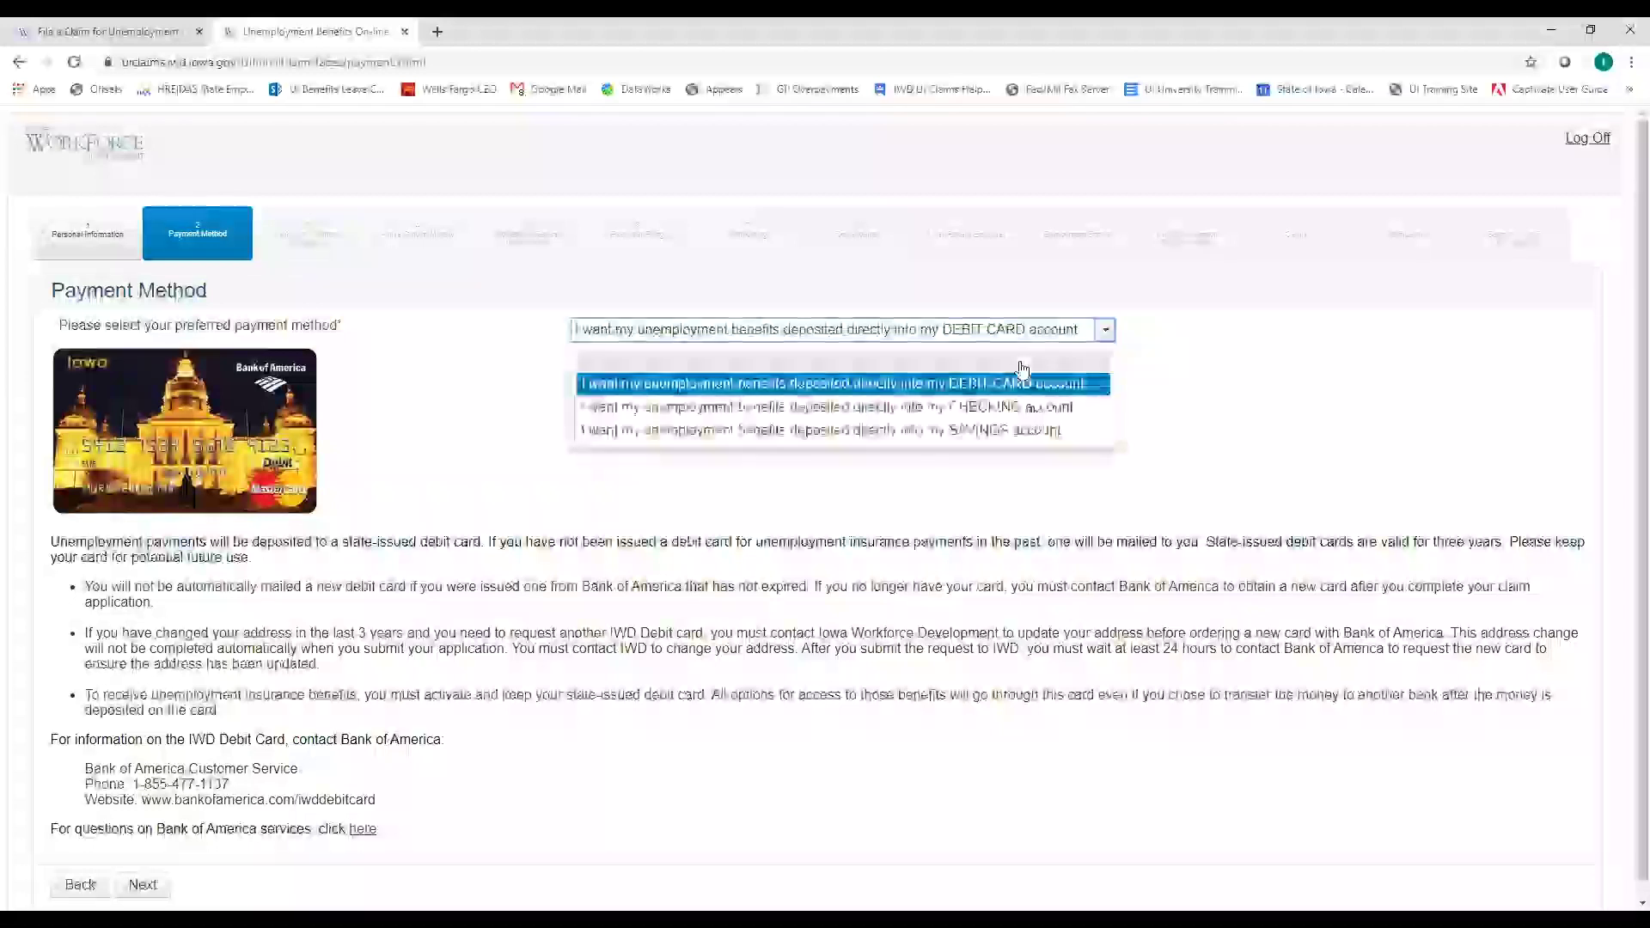
{"action": "left_click", "coordinate": [959, 409]}
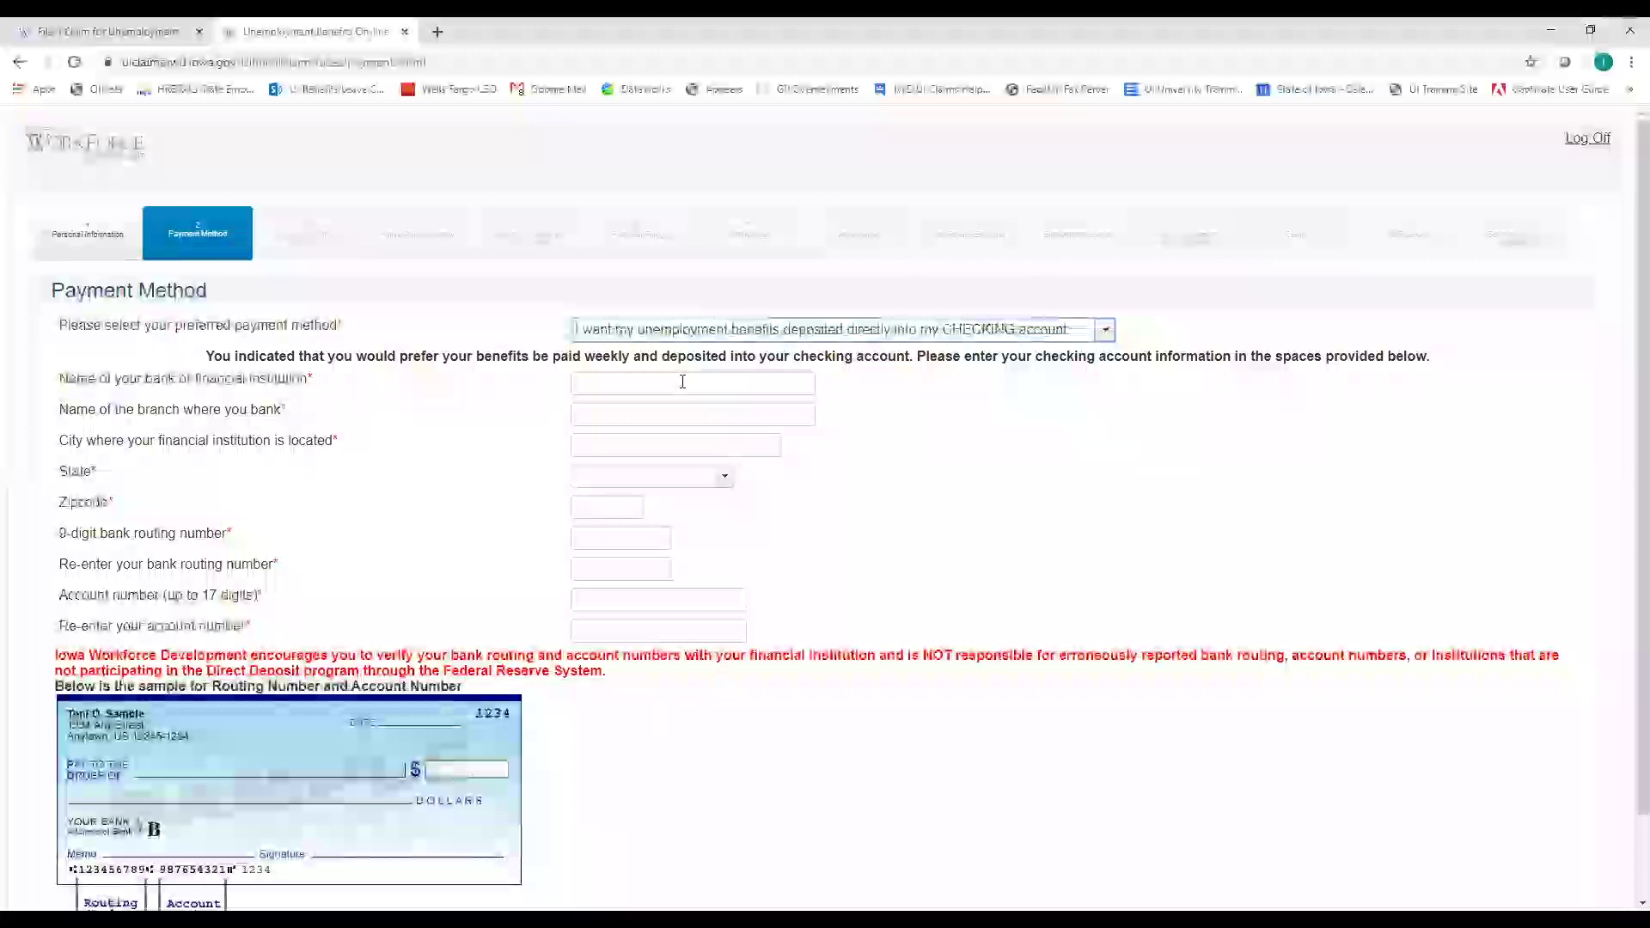
Enter bank name US Bank, branch Des Moines and city Des Moines
{"action": "left_click", "coordinate": [682, 382]}
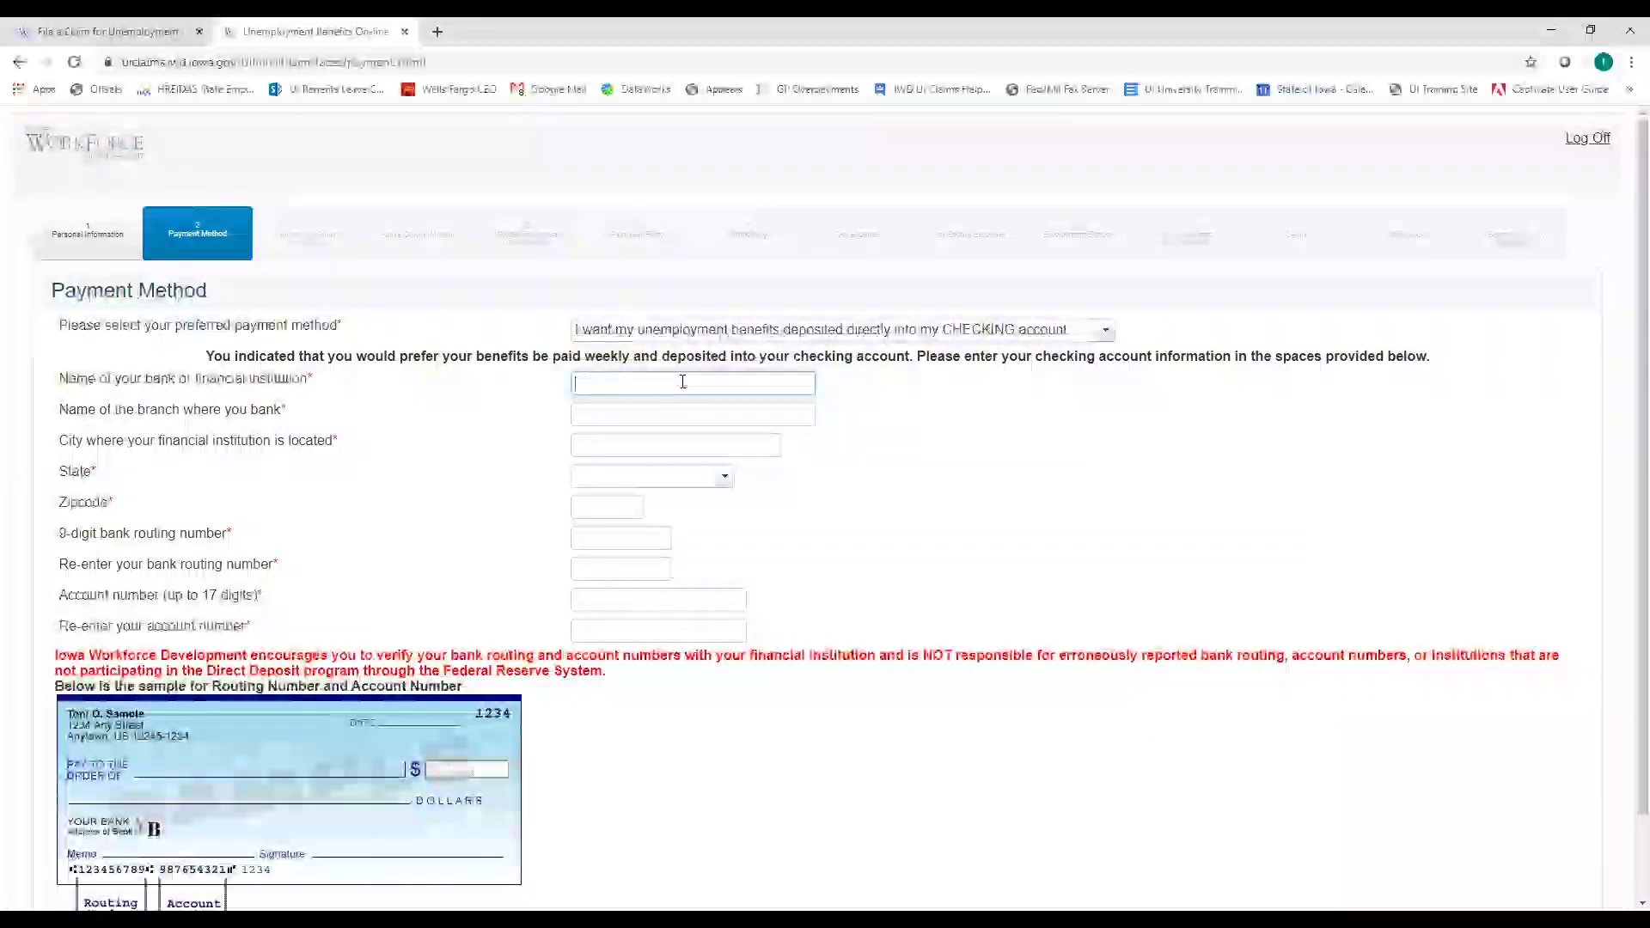
{"action": "type", "text": "US Bank"}
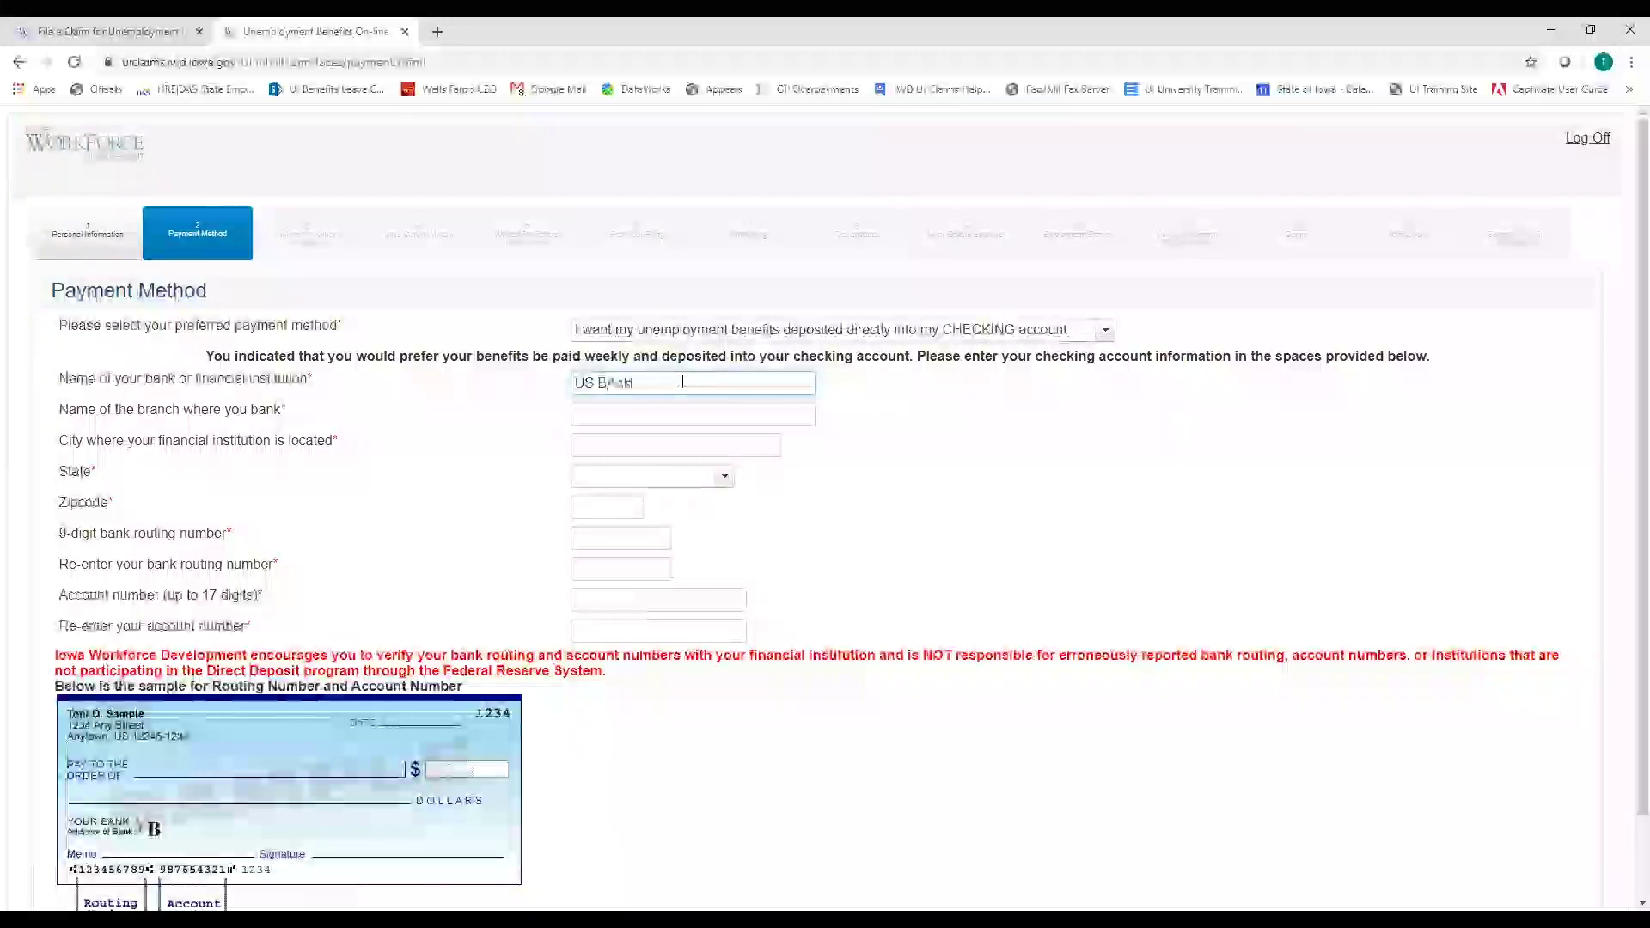
{"action": "key", "text": "Tab"}
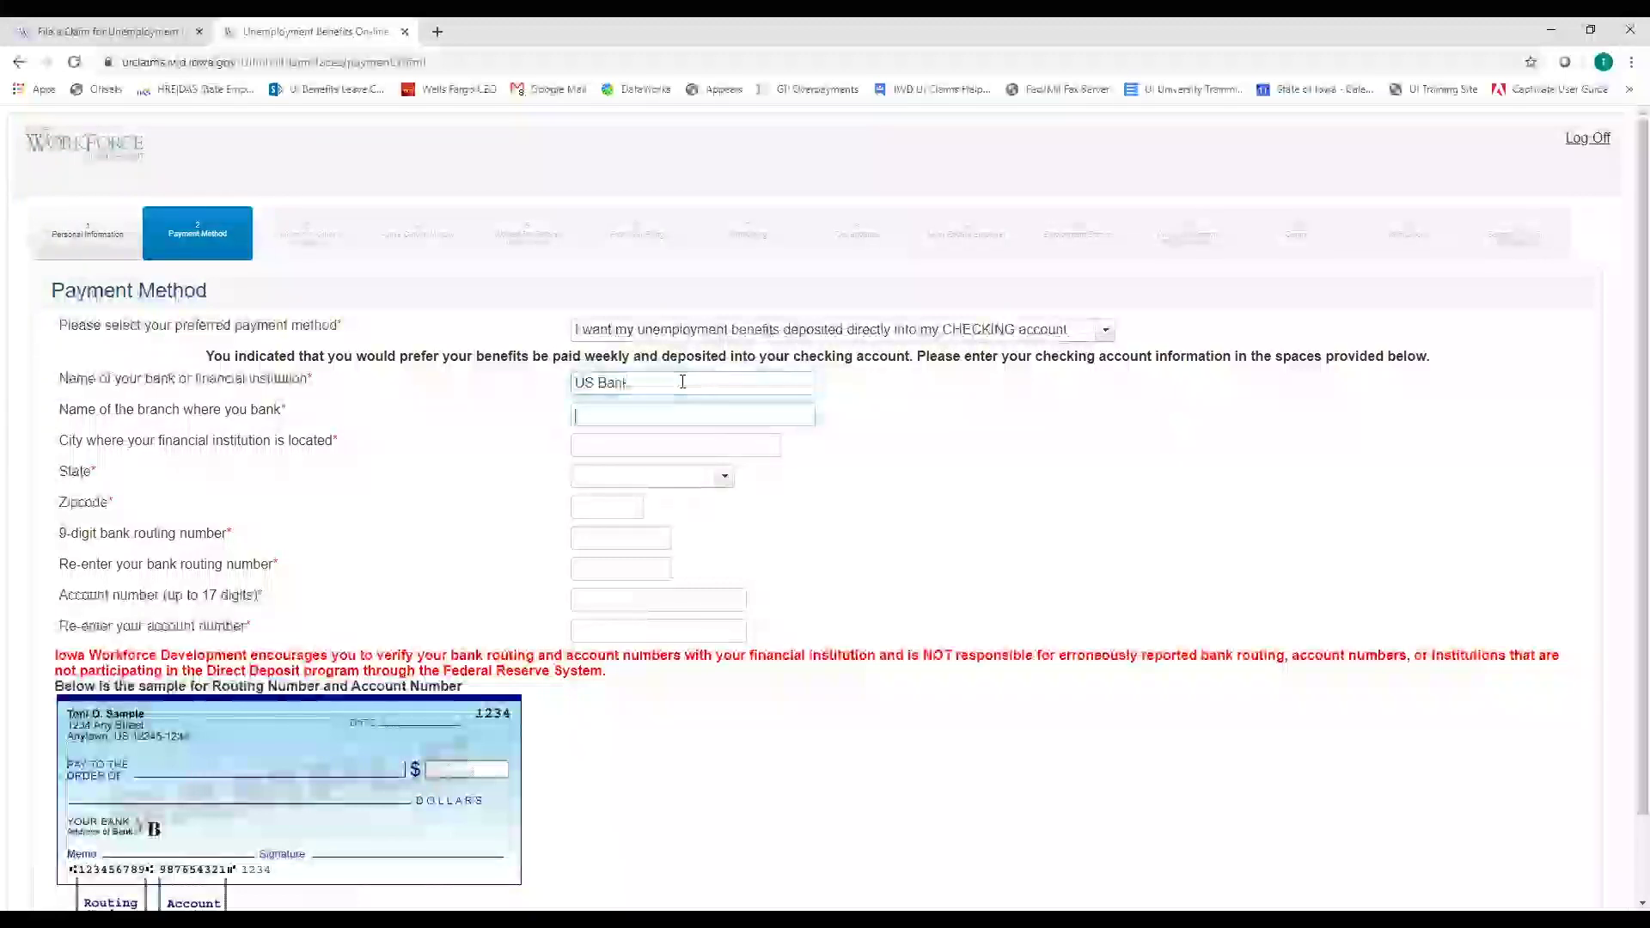
{"action": "type", "text": "Des Moines"}
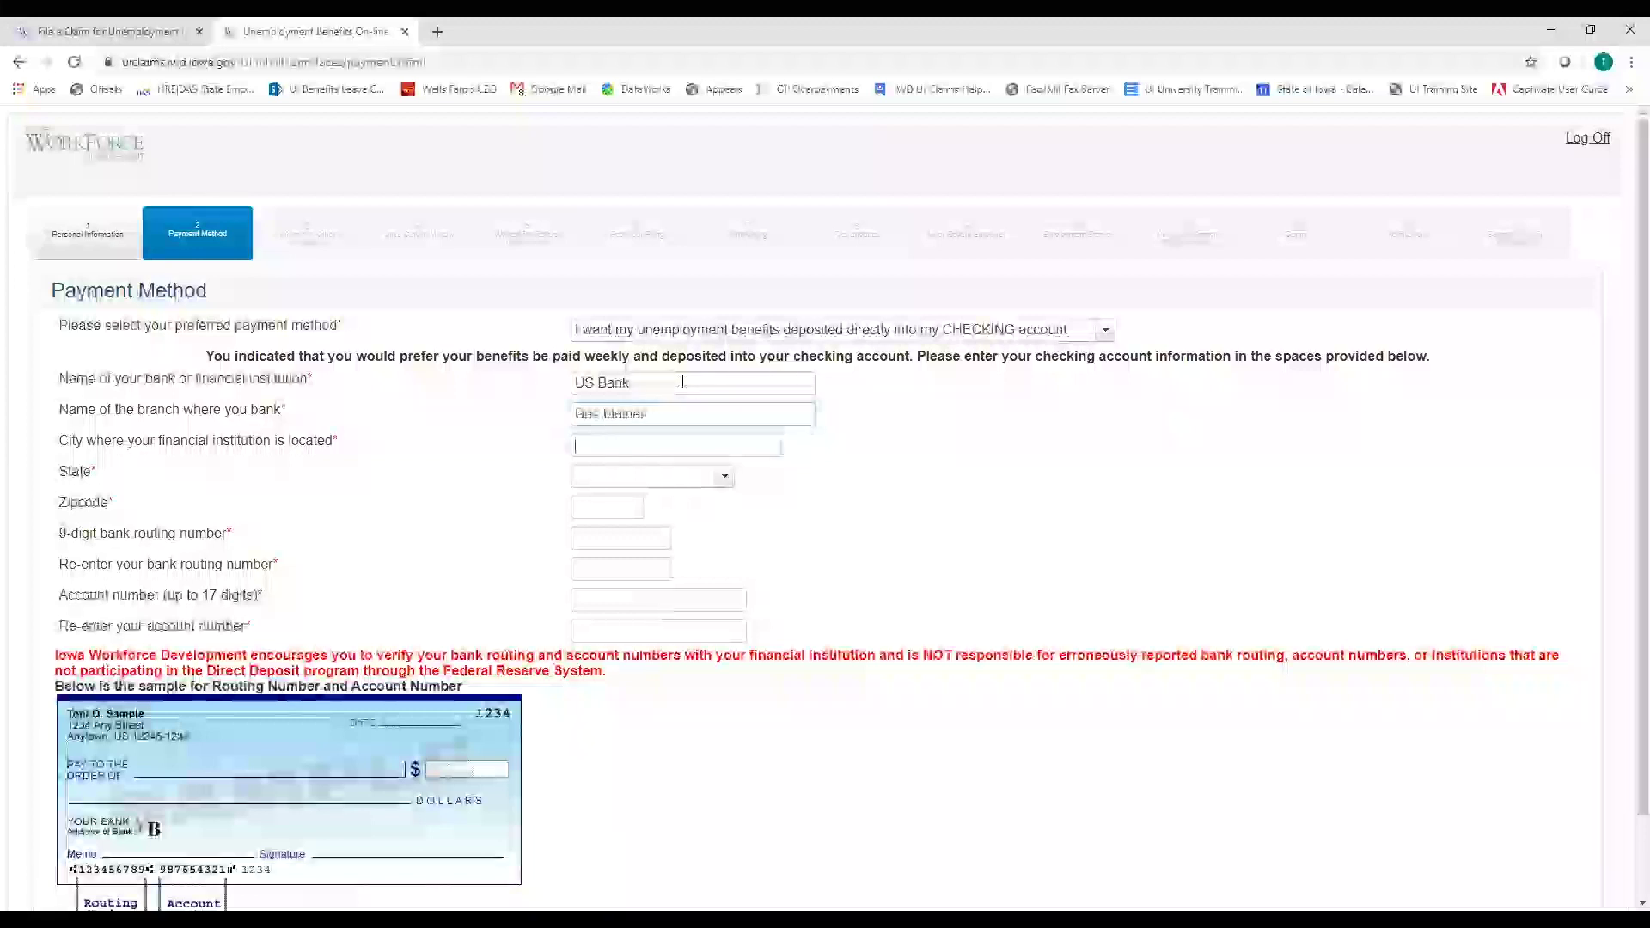
{"action": "key", "text": "Tab"}
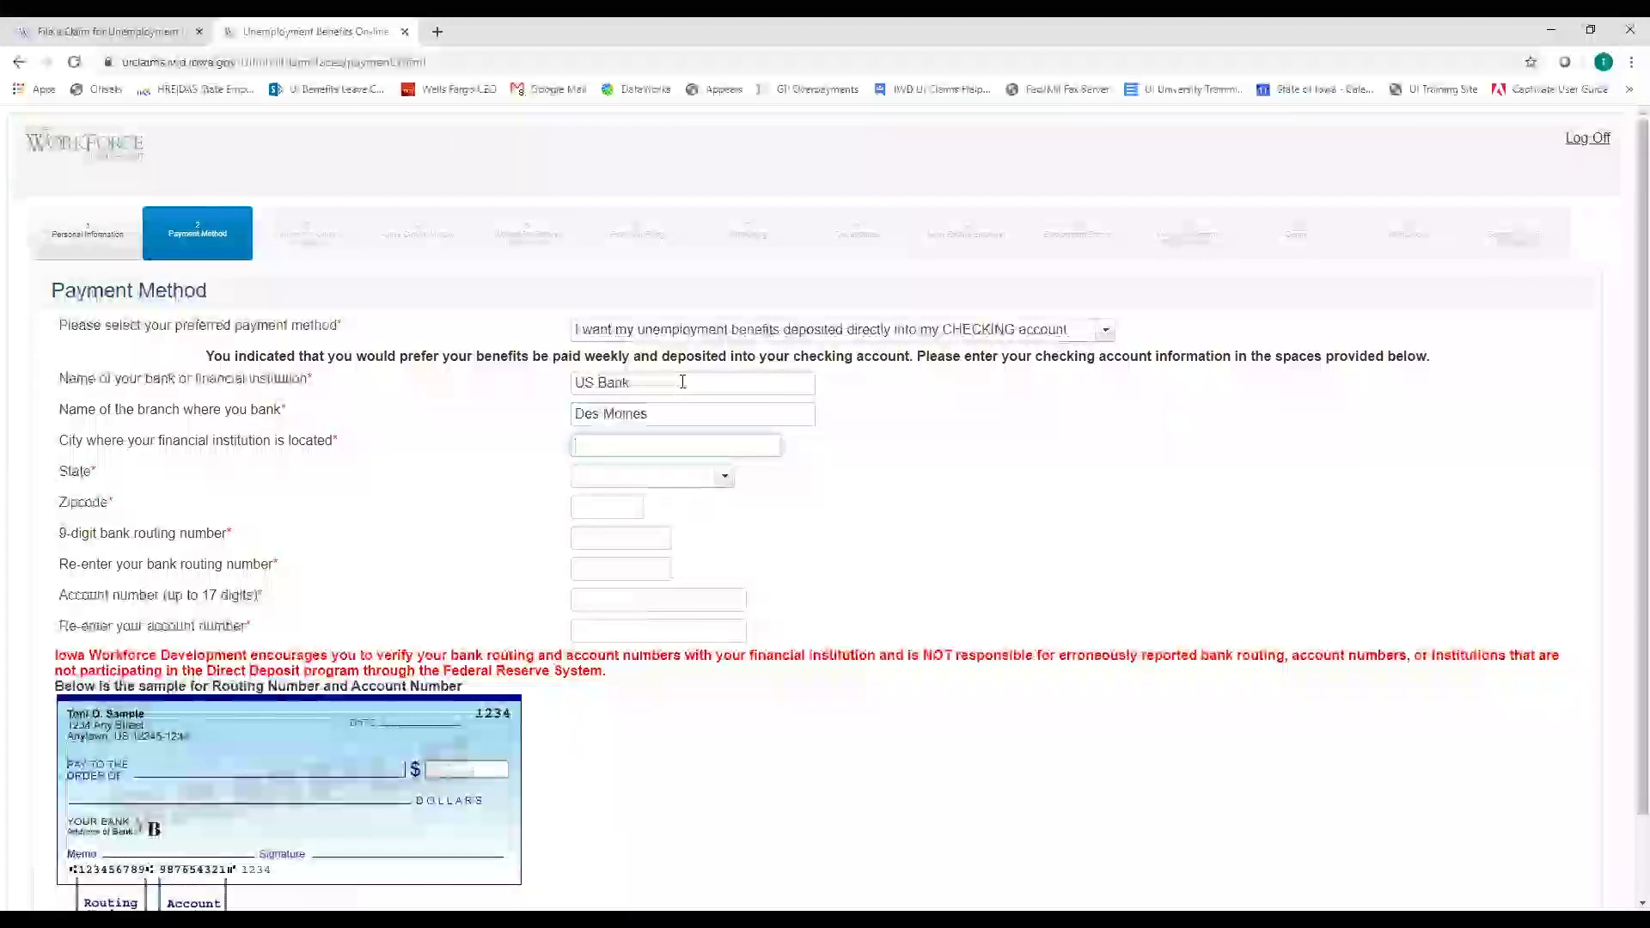
{"action": "type", "text": "Des Moines"}
{"action": "key", "text": "Tab"}
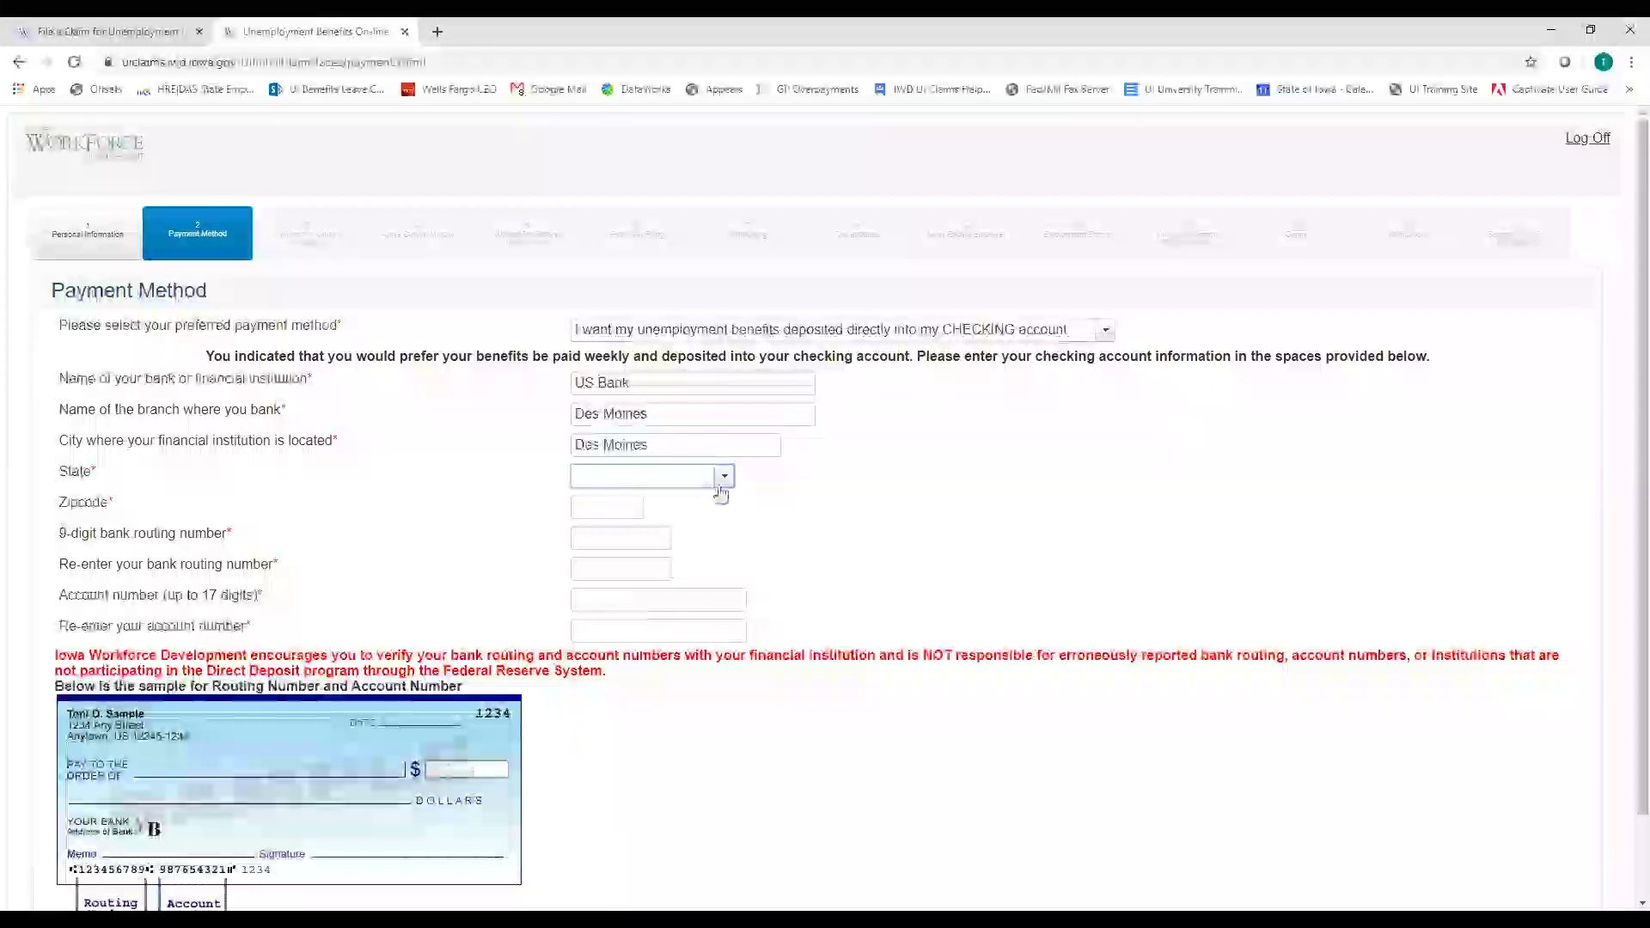
Set the bank's state to Iowa and its zip code to 50309
{"action": "left_click", "coordinate": [723, 477]}
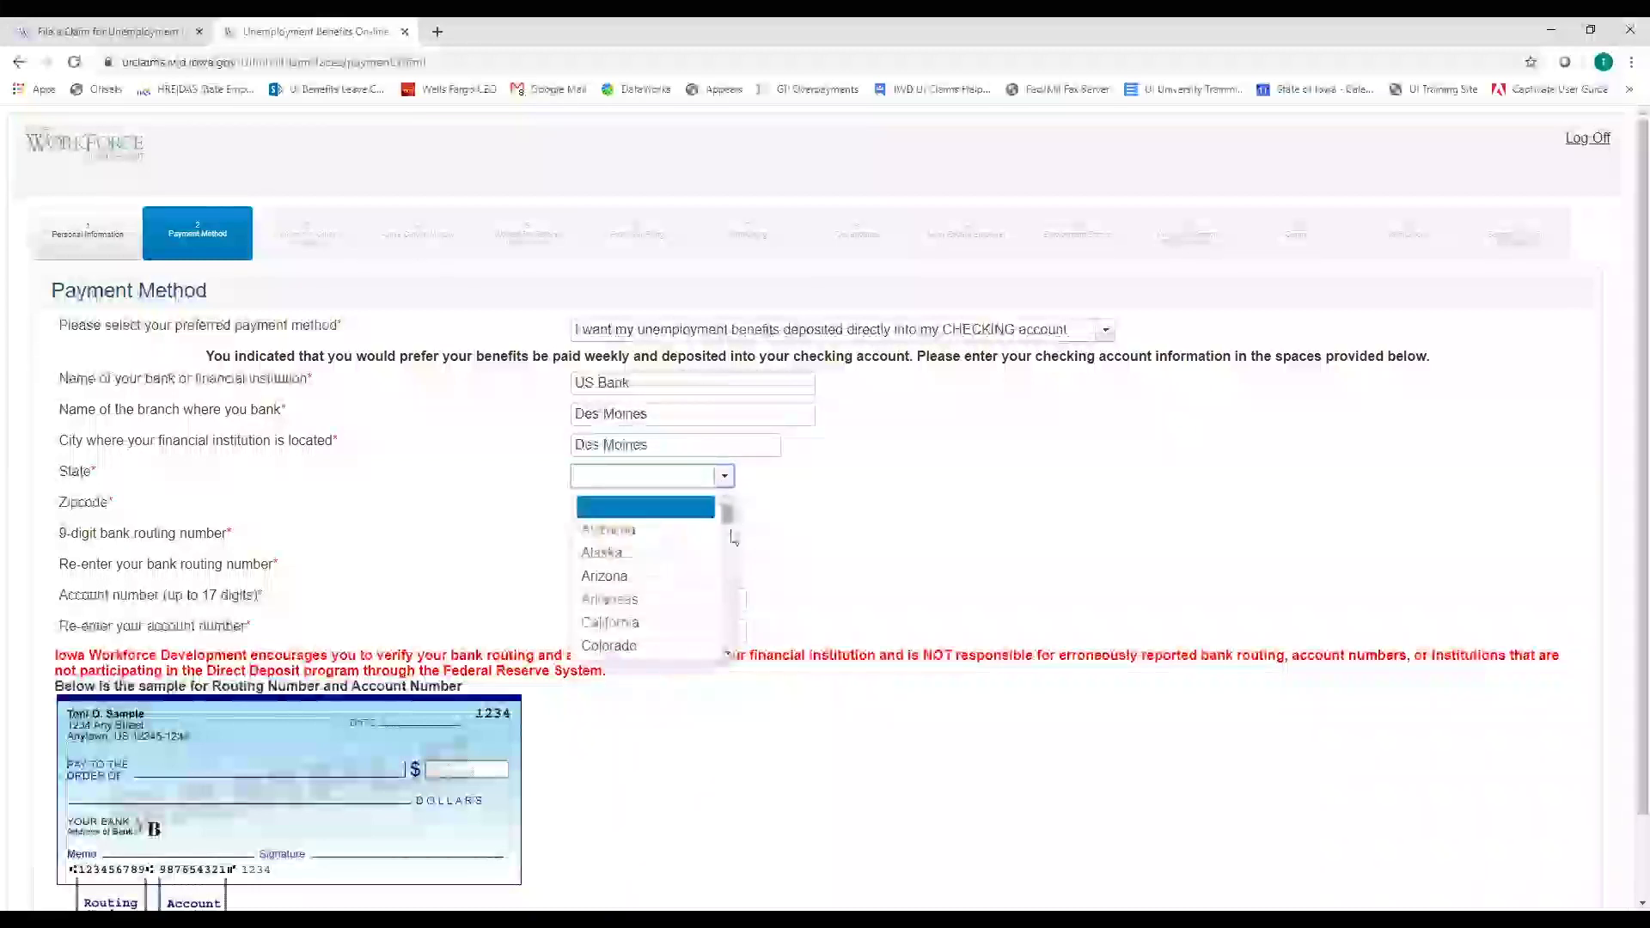
{"action": "scroll", "coordinate": [728, 520], "scroll_direction": "down", "scroll_amount": 1}
{"action": "scroll", "coordinate": [601, 644], "scroll_direction": "down", "scroll_amount": 2}
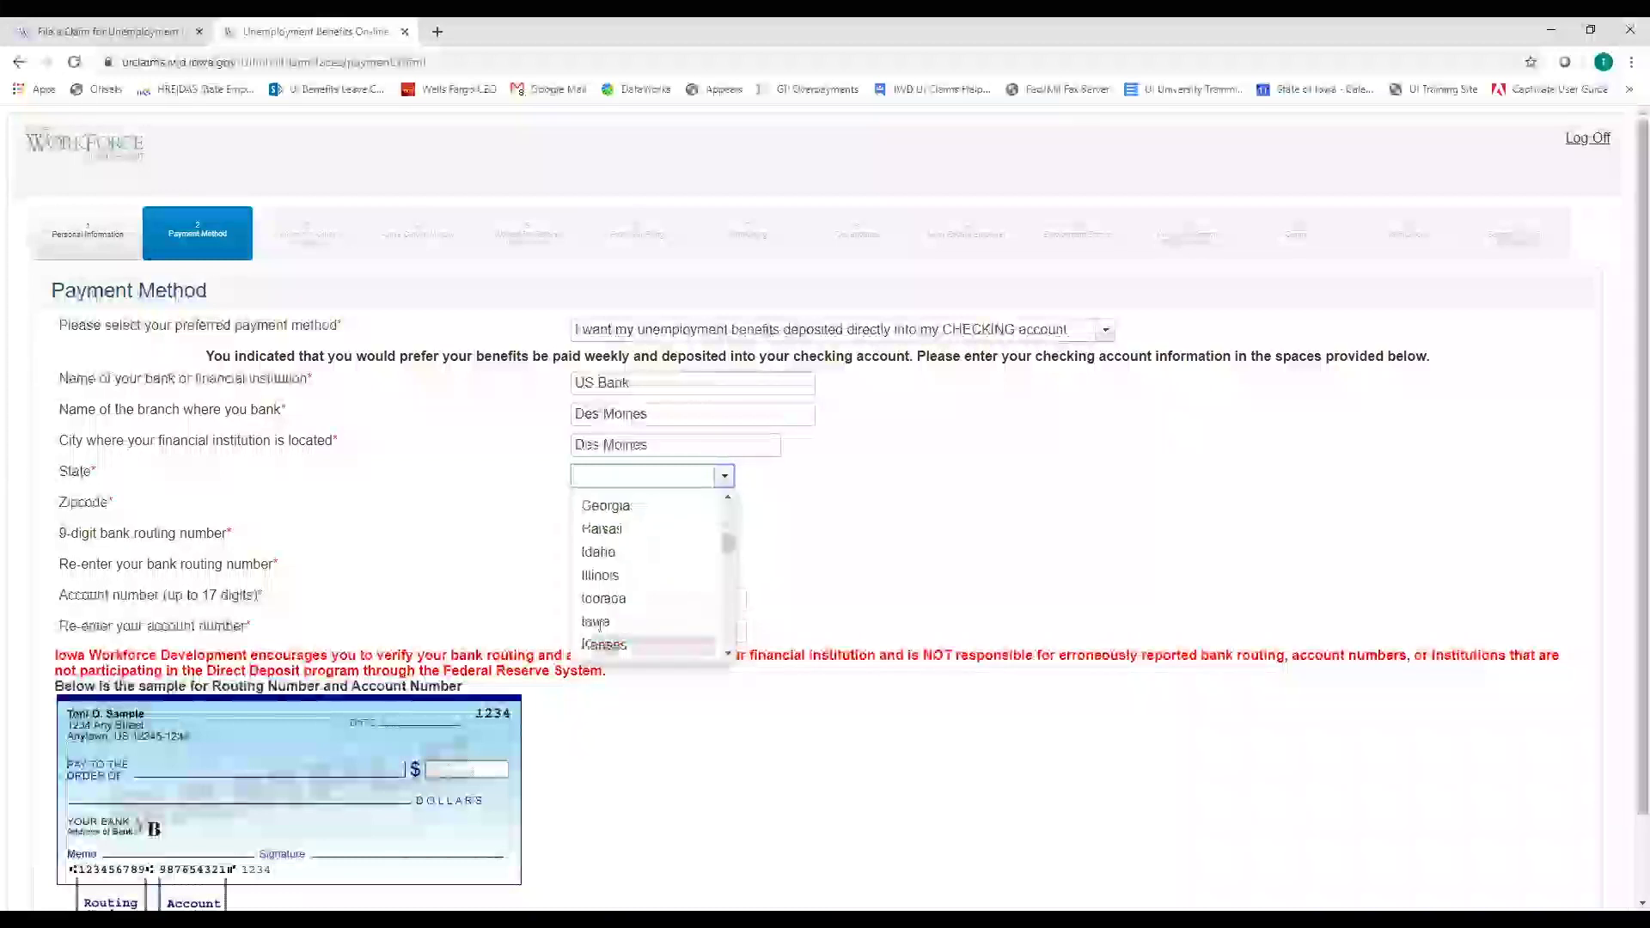
{"action": "left_click", "coordinate": [602, 643]}
{"action": "left_click", "coordinate": [619, 519]}
{"action": "type", "text": "50309"}
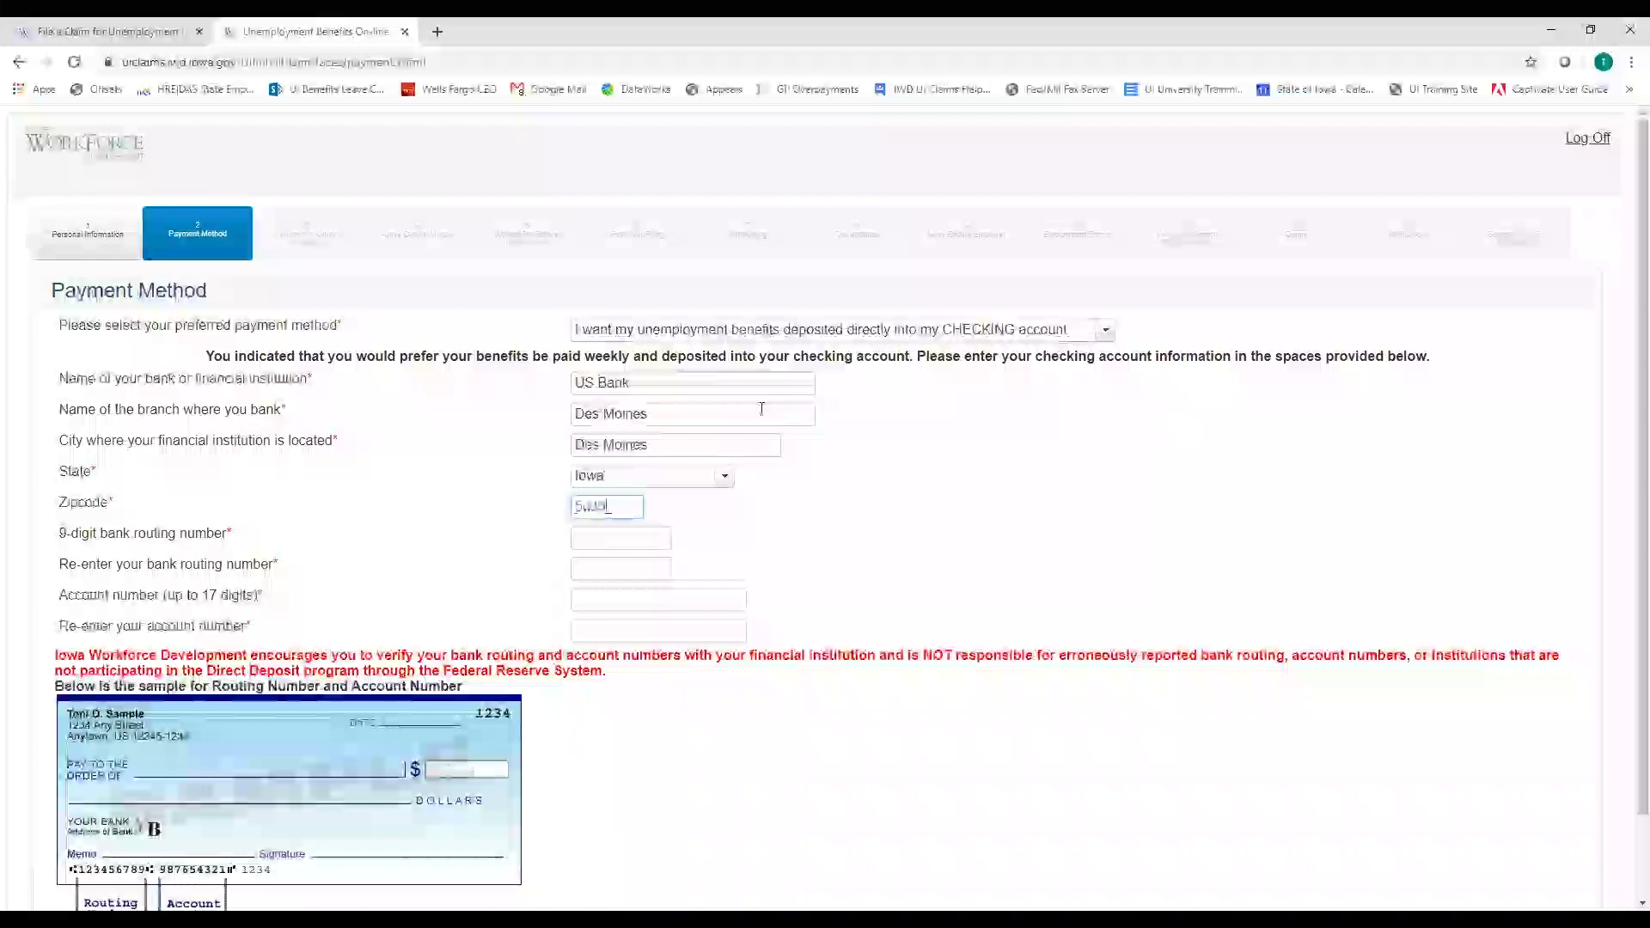
{"action": "key", "text": "Tab"}
{"action": "scroll", "coordinate": [791, 523], "scroll_direction": "down", "scroll_amount": 1}
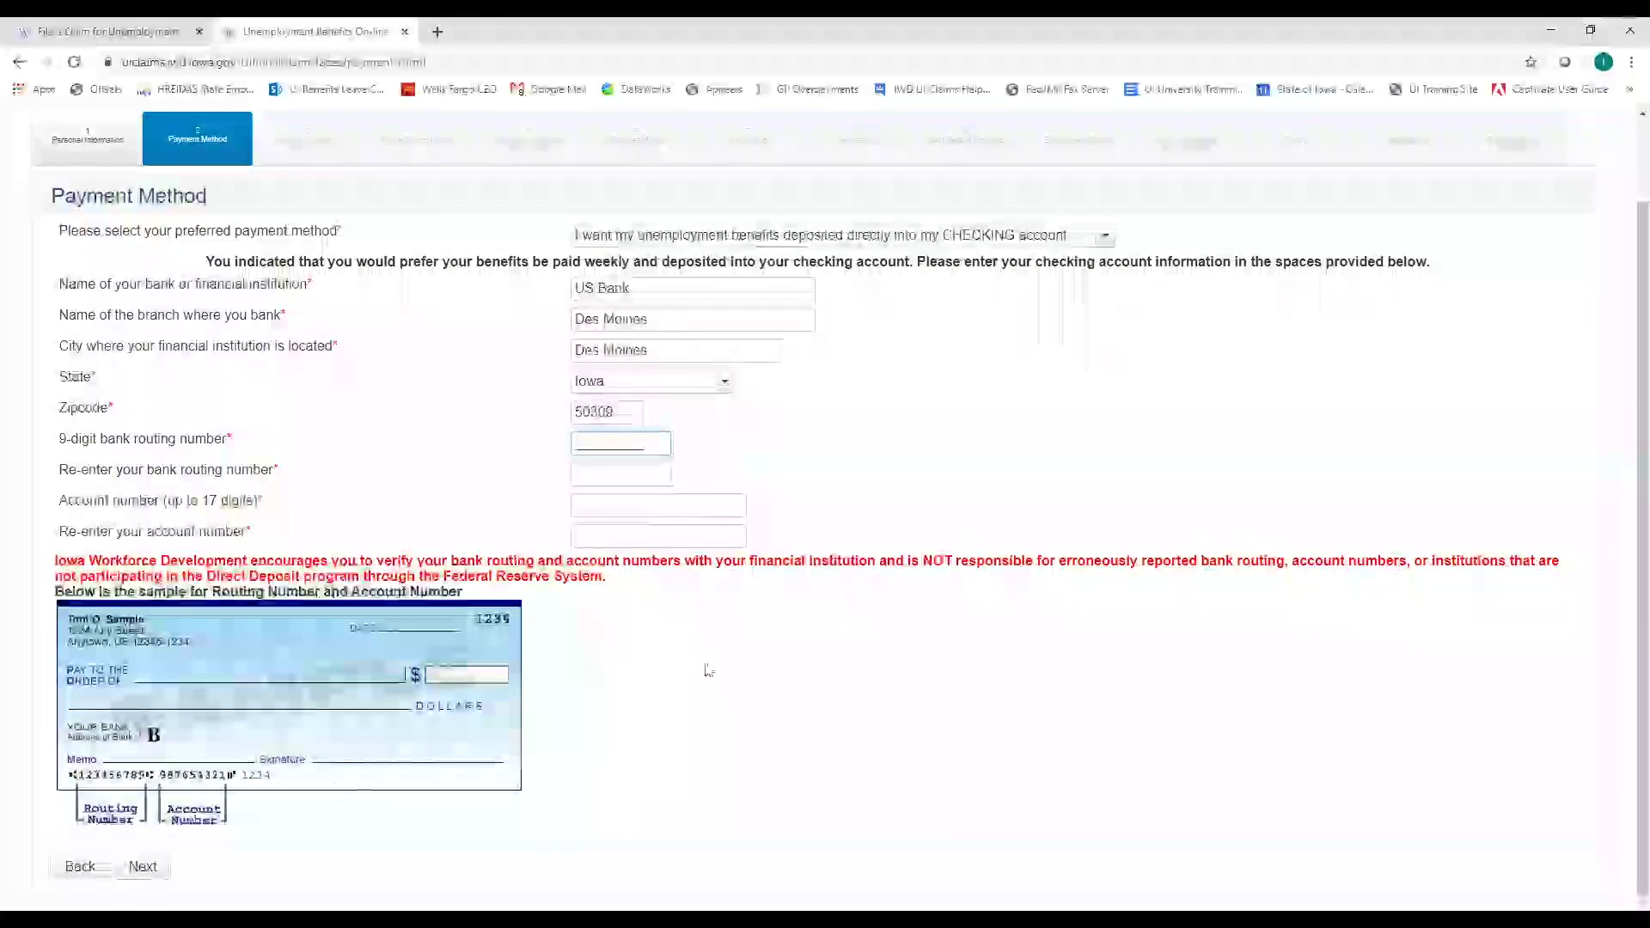
{"action": "scroll", "coordinate": [1027, 399], "scroll_direction": "up", "scroll_amount": 1}
{"action": "scroll", "coordinate": [1109, 342], "scroll_direction": "up", "scroll_amount": 1}
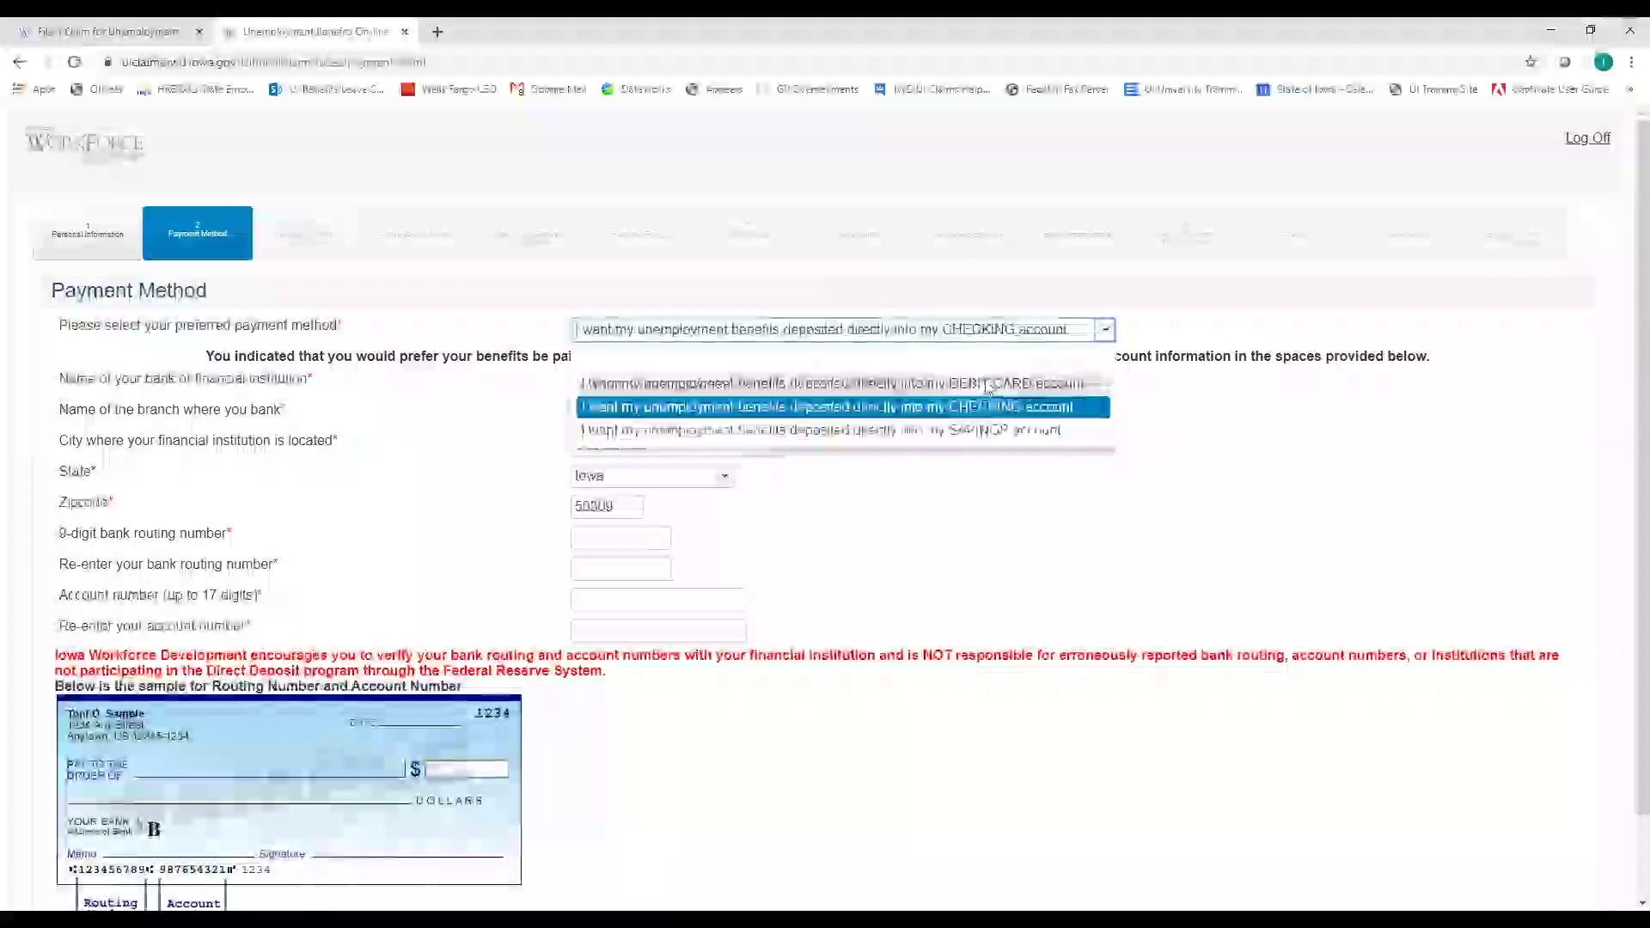
Choose the DEBIT CARD payment option and continue to Worked in Other State(s)
{"action": "left_click", "coordinate": [997, 400]}
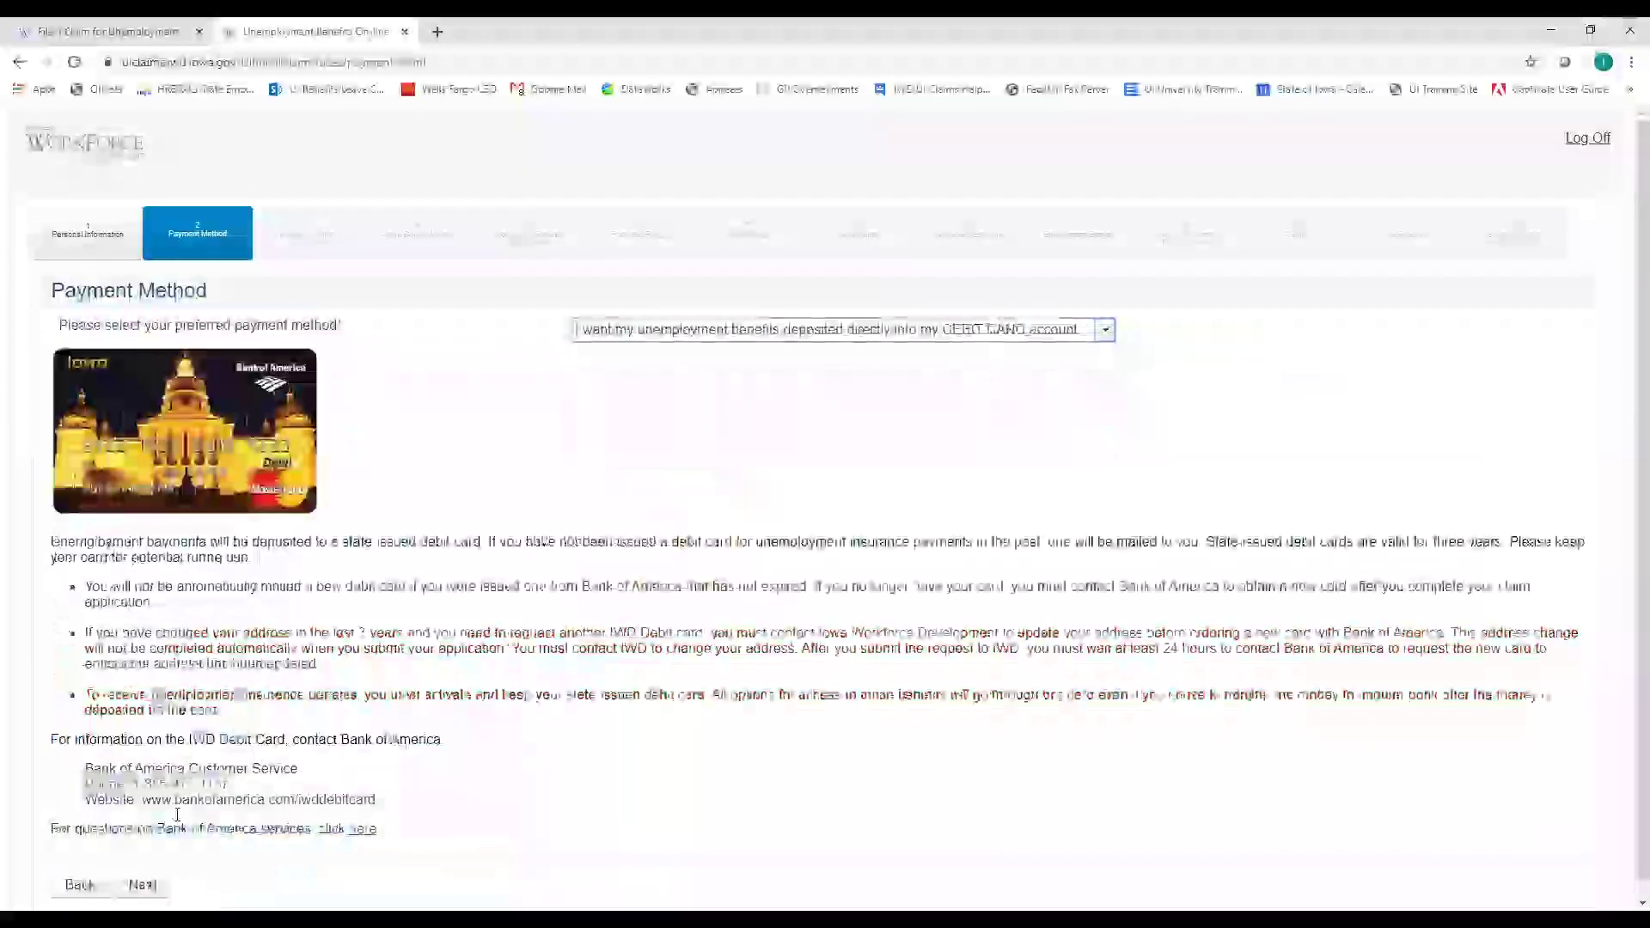
{"action": "scroll", "coordinate": [146, 875], "scroll_direction": "down", "scroll_amount": 1}
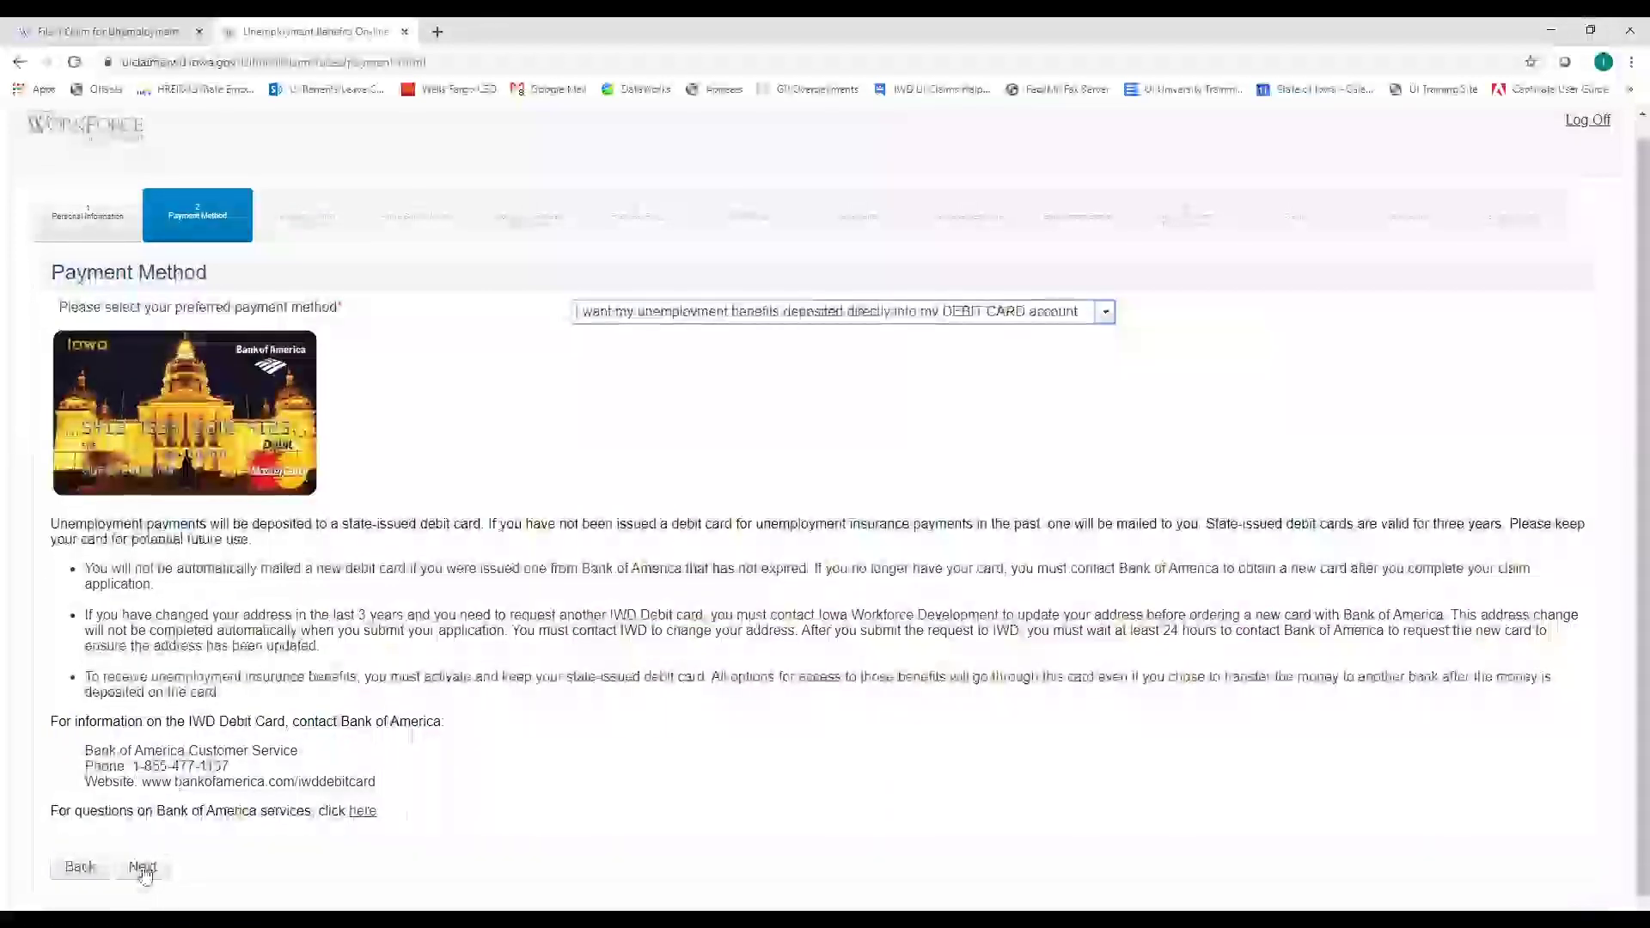
{"action": "left_click", "coordinate": [144, 868]}
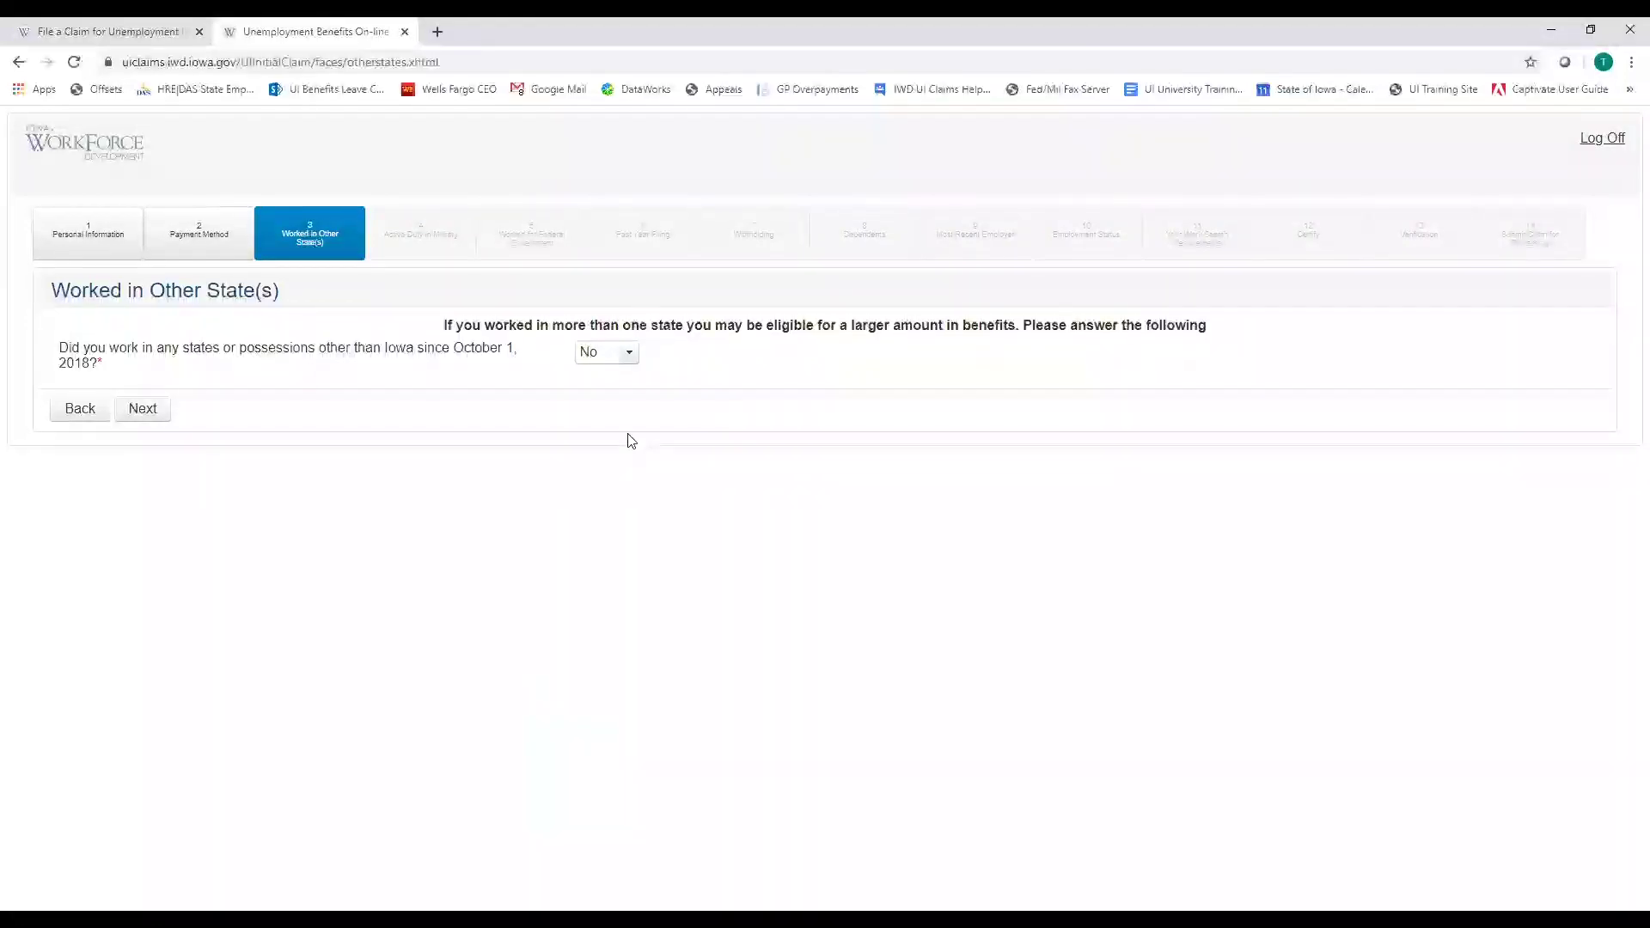
Answer No to working in other states after previewing Yes, then continue to Active Duty
{"action": "left_click", "coordinate": [629, 354]}
{"action": "key", "text": "Down"}
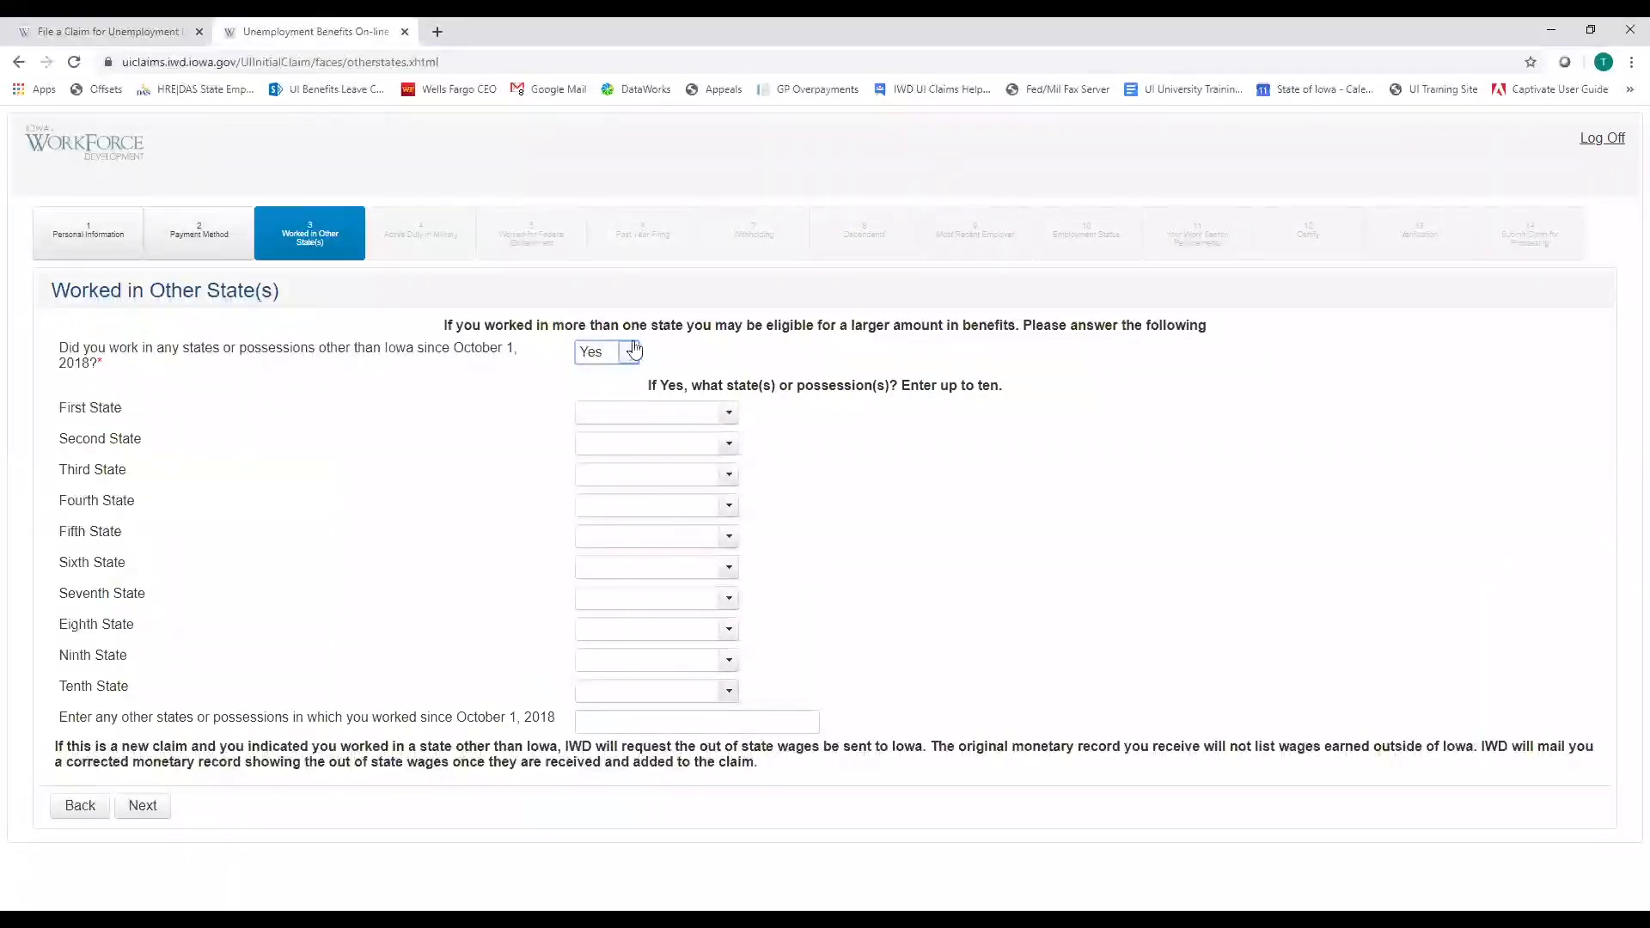
{"action": "left_click", "coordinate": [625, 368]}
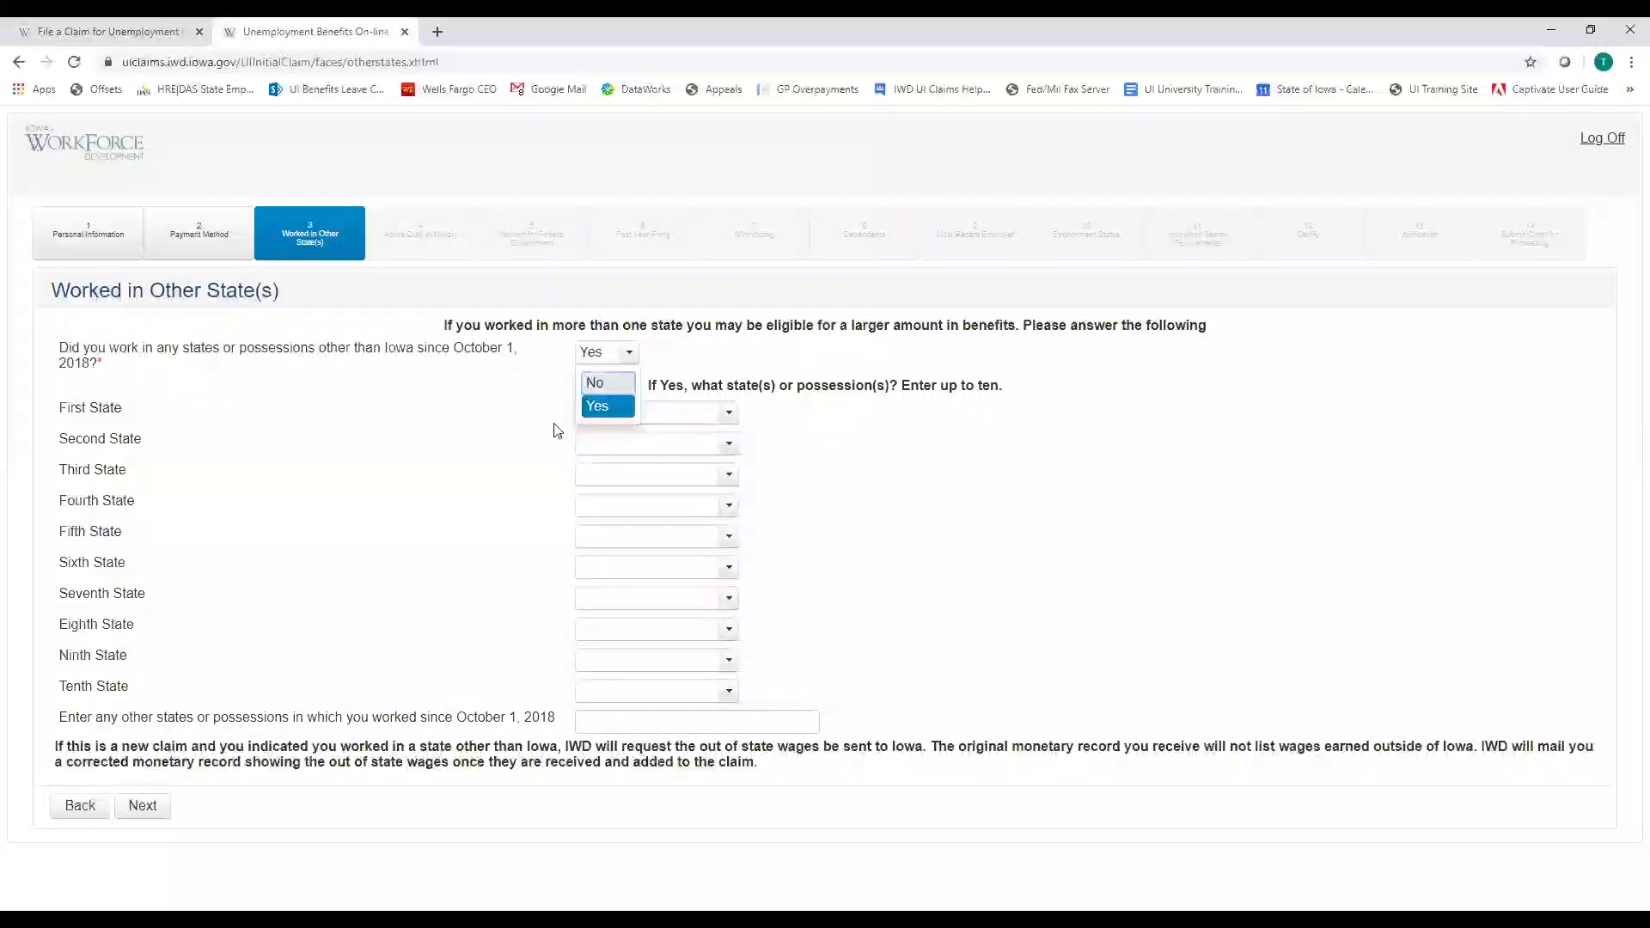
{"action": "key", "text": "Up"}
{"action": "key", "text": "Return"}
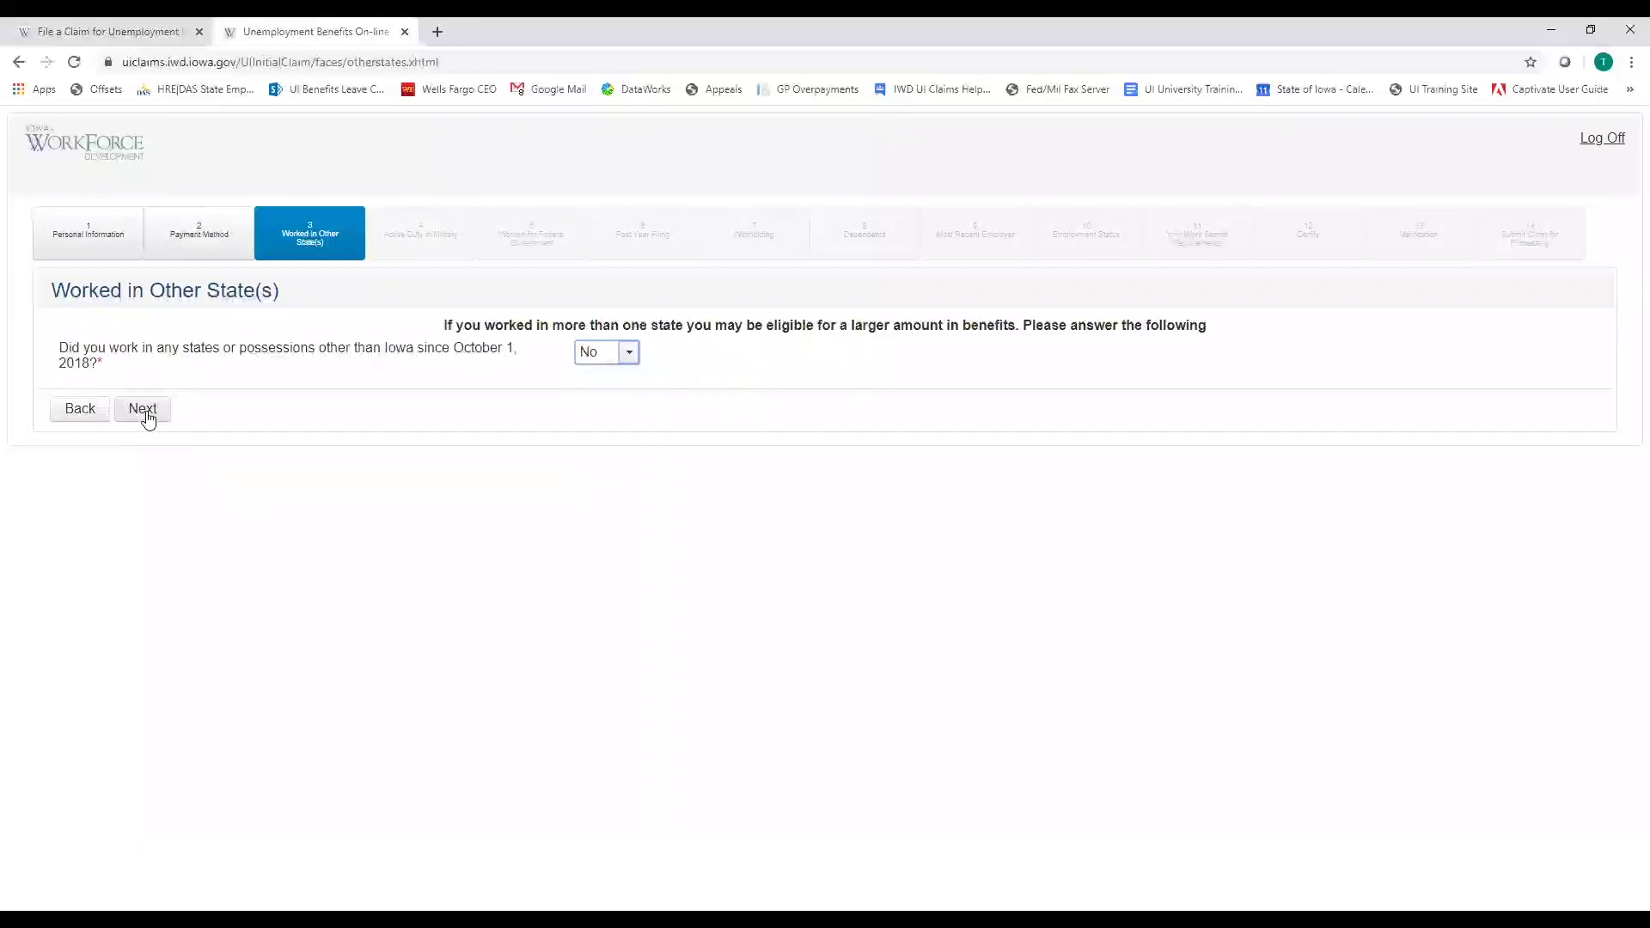
{"action": "left_click", "coordinate": [142, 410]}
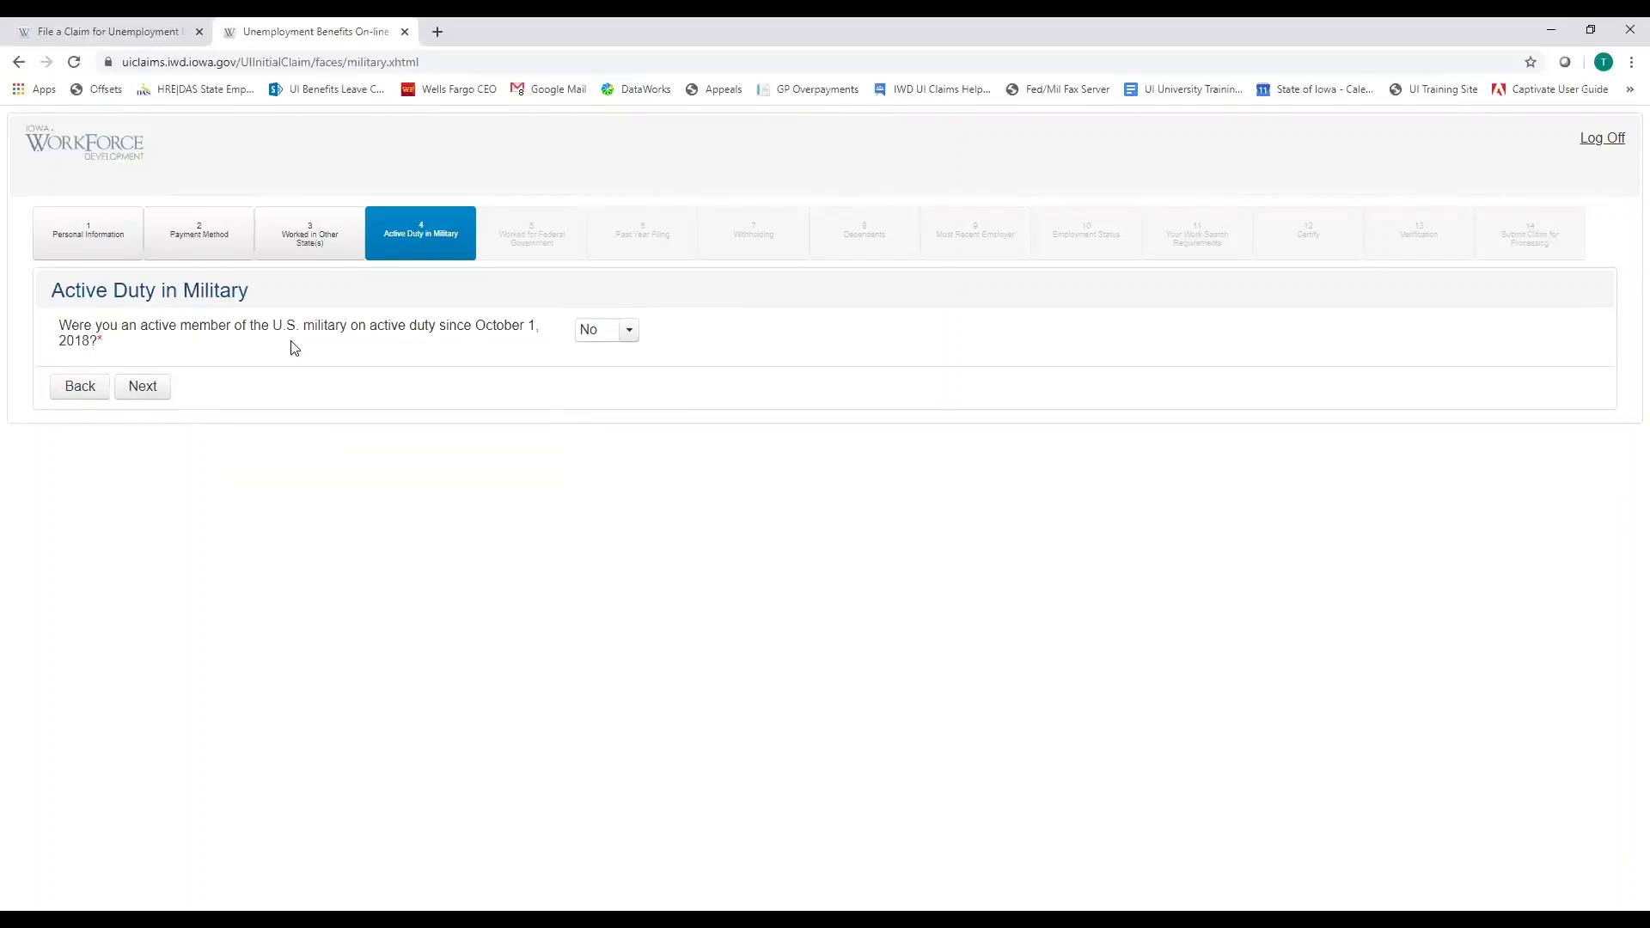
Preview the DD-214 questions by answering Yes, then set active duty back to No
{"action": "left_click", "coordinate": [628, 340]}
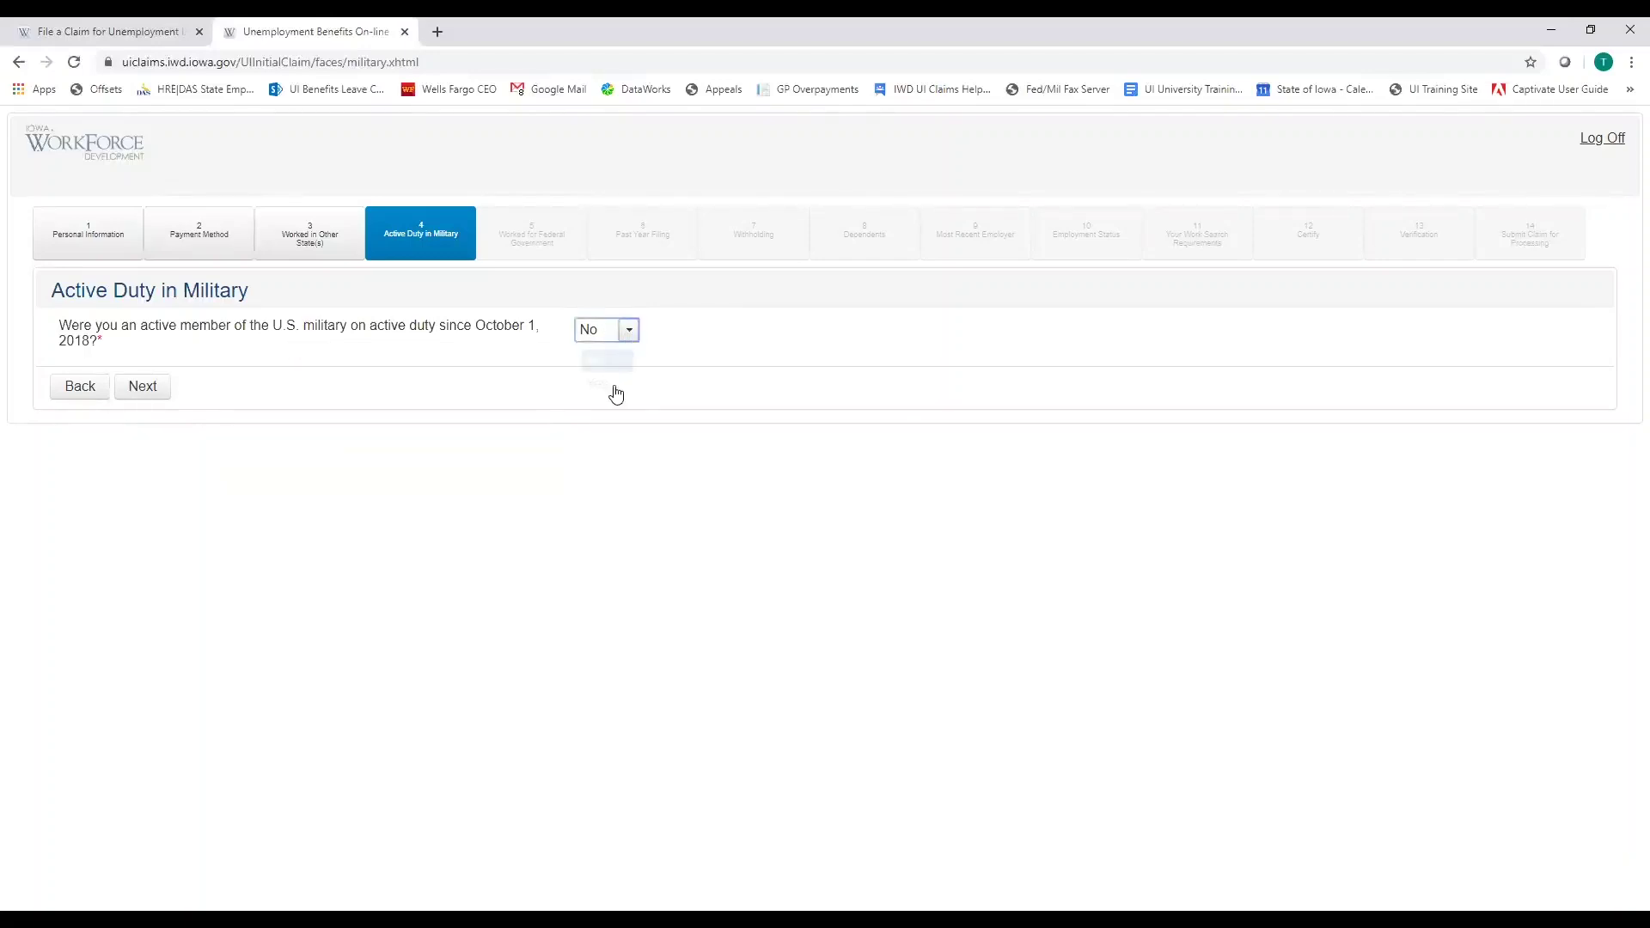
{"action": "left_click", "coordinate": [621, 386]}
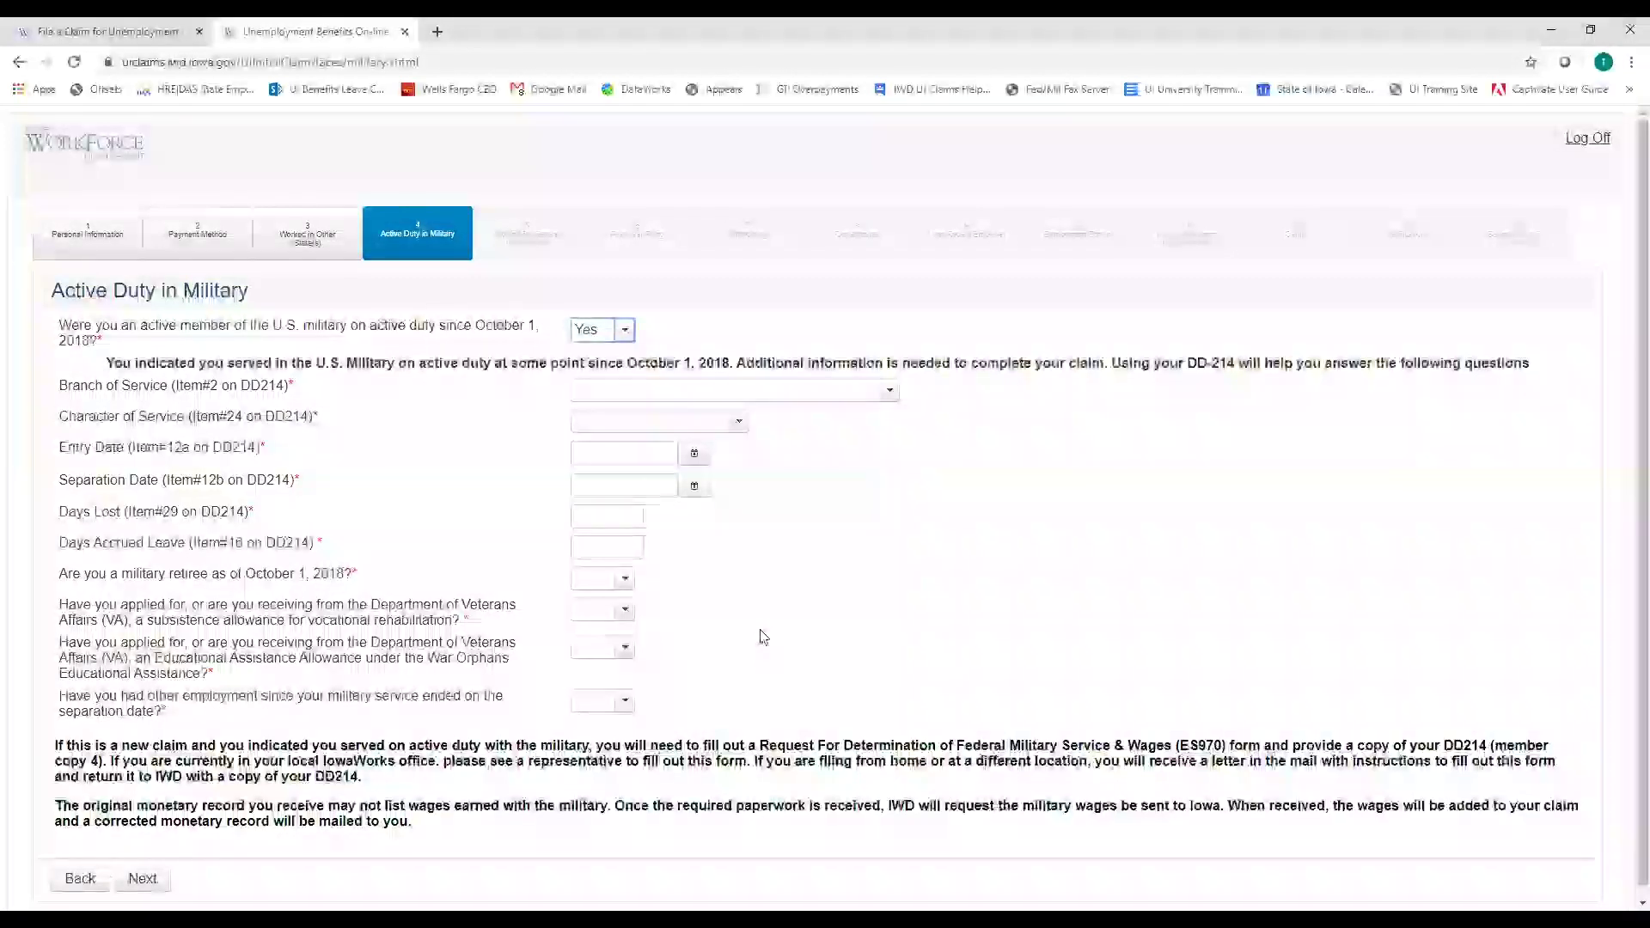
{"action": "left_click", "coordinate": [624, 331]}
{"action": "left_click", "coordinate": [591, 368]}
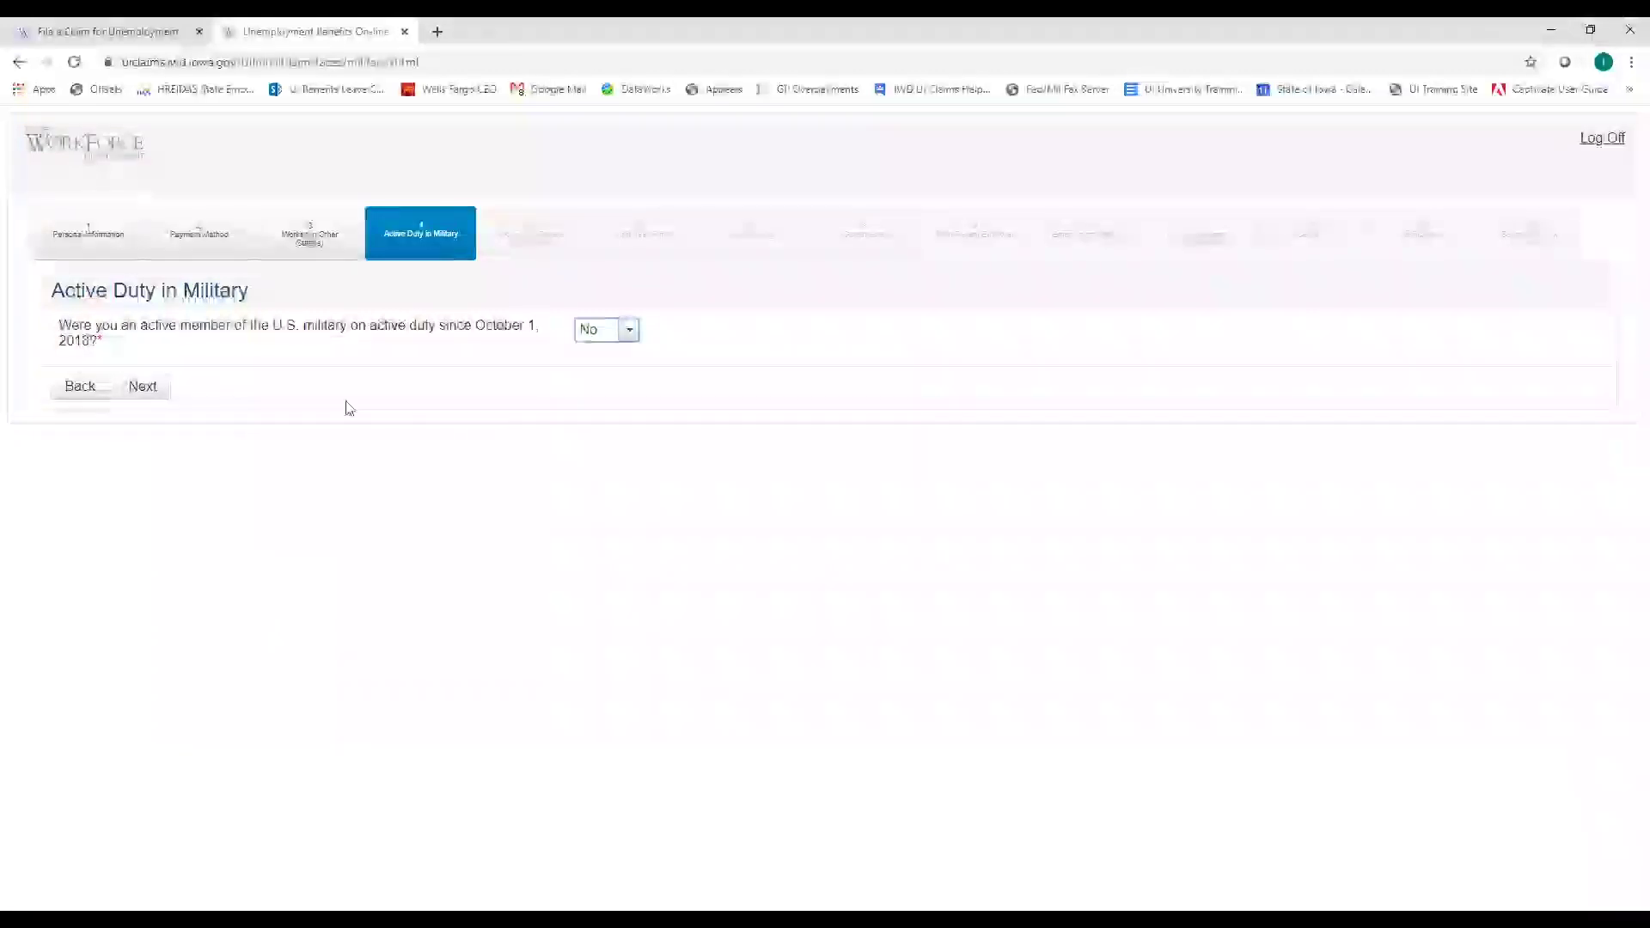
Answer No to federal employment after previewing its fields and Employee Type list, then continue
{"action": "left_click", "coordinate": [143, 387]}
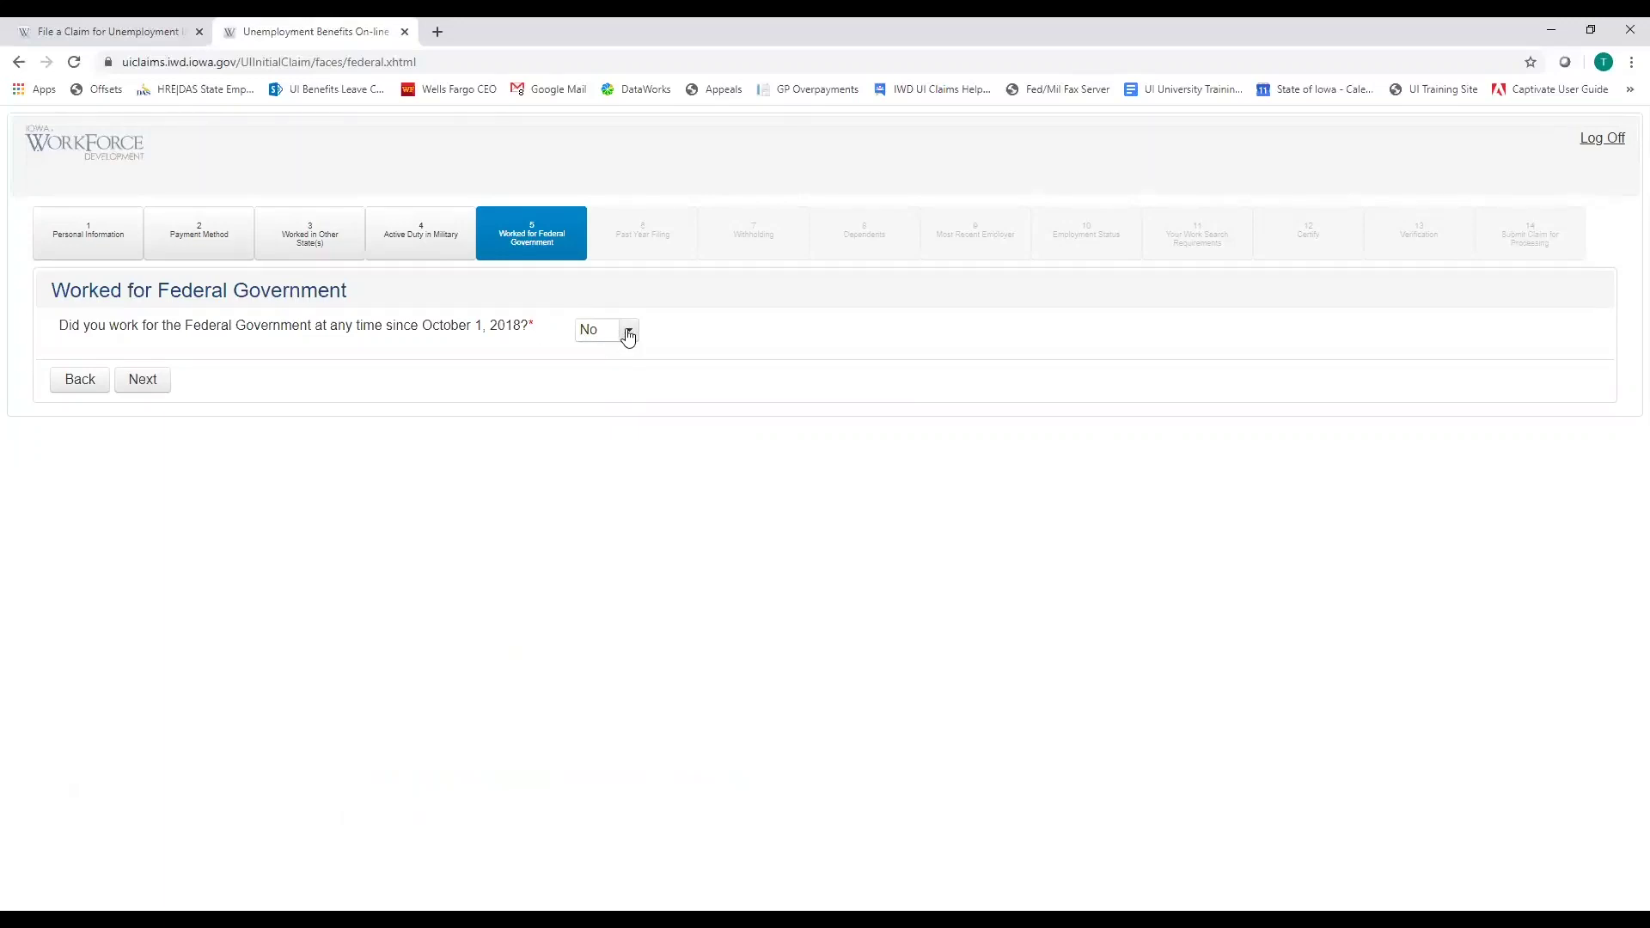
{"action": "left_click", "coordinate": [628, 333]}
{"action": "left_click", "coordinate": [611, 383]}
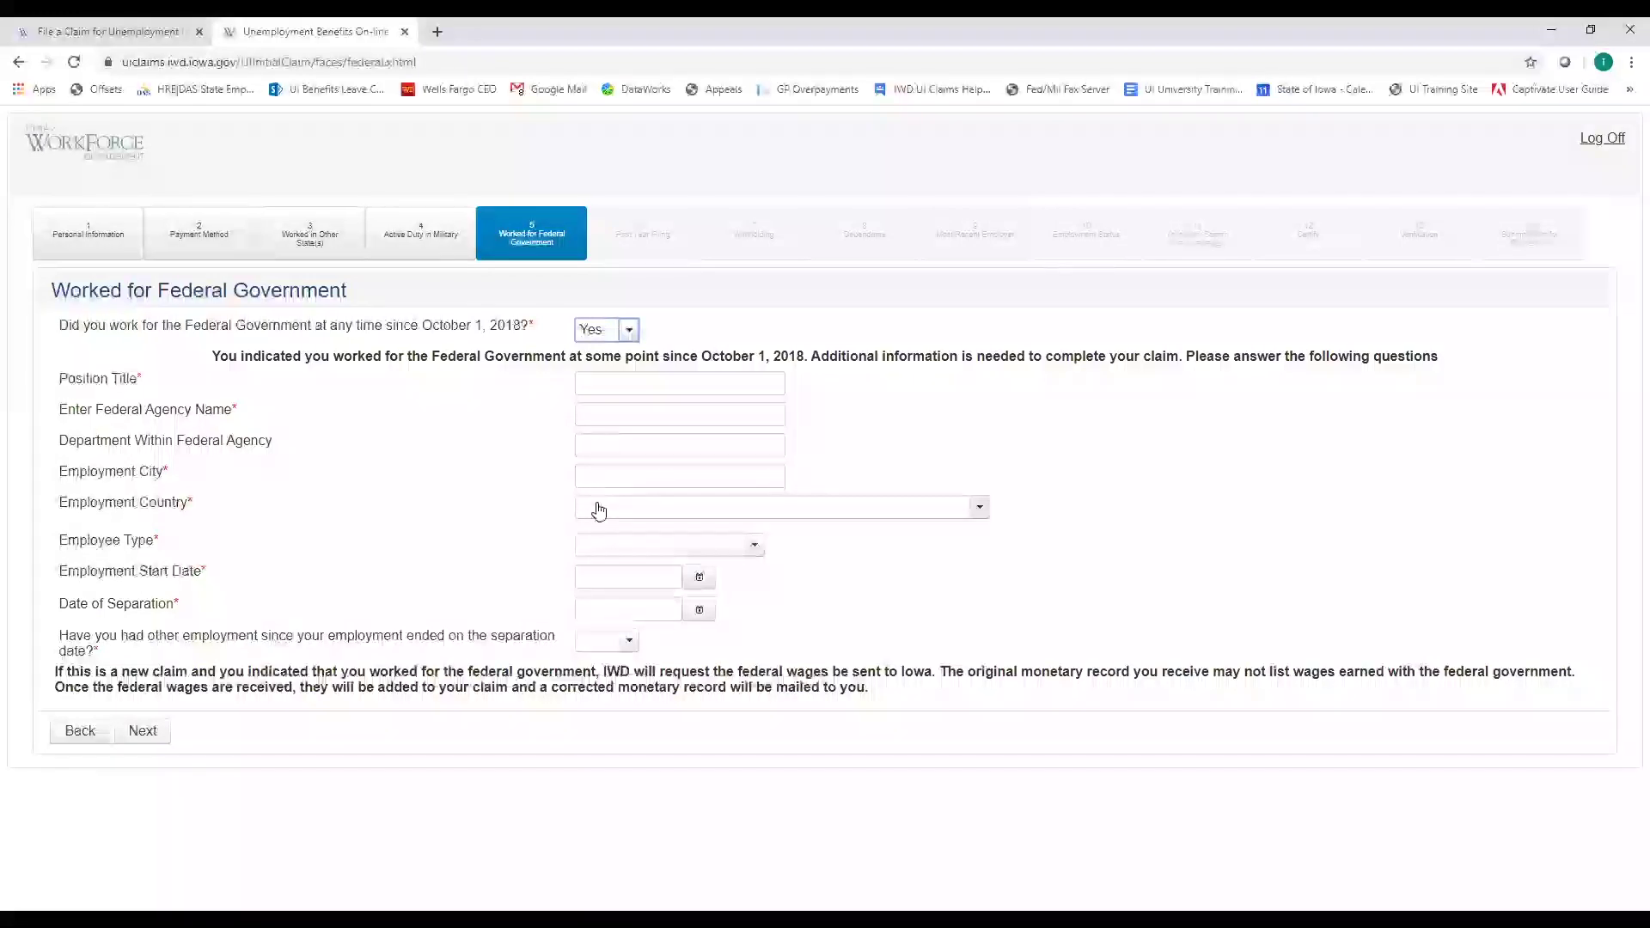
{"action": "left_click", "coordinate": [755, 551]}
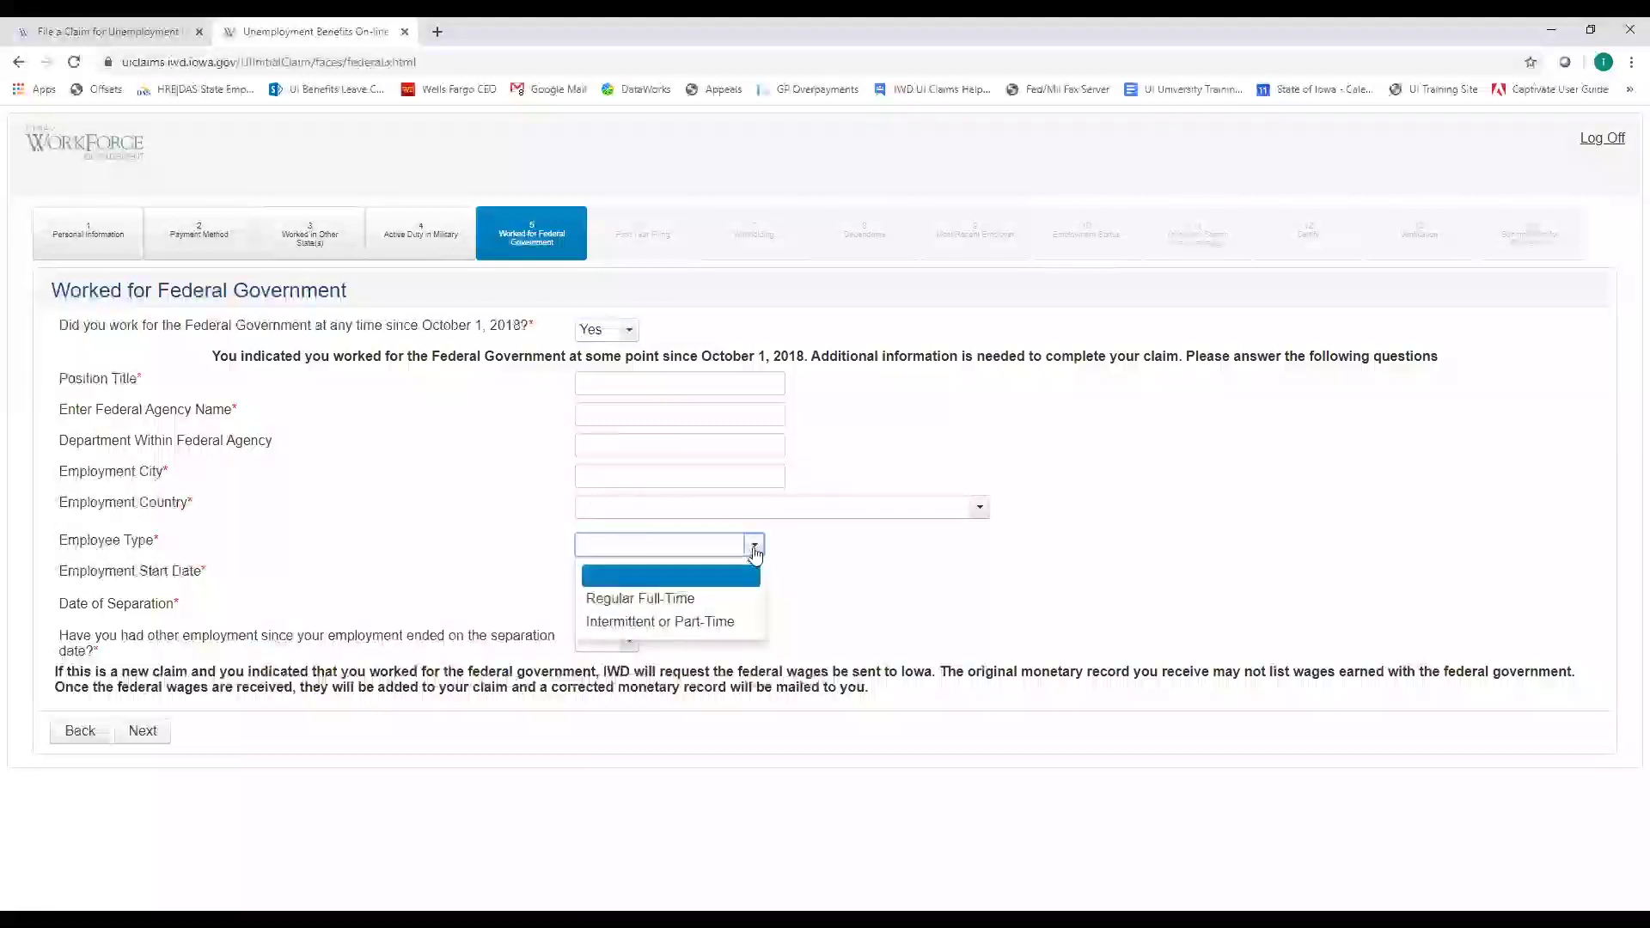
{"action": "left_click", "coordinate": [755, 548]}
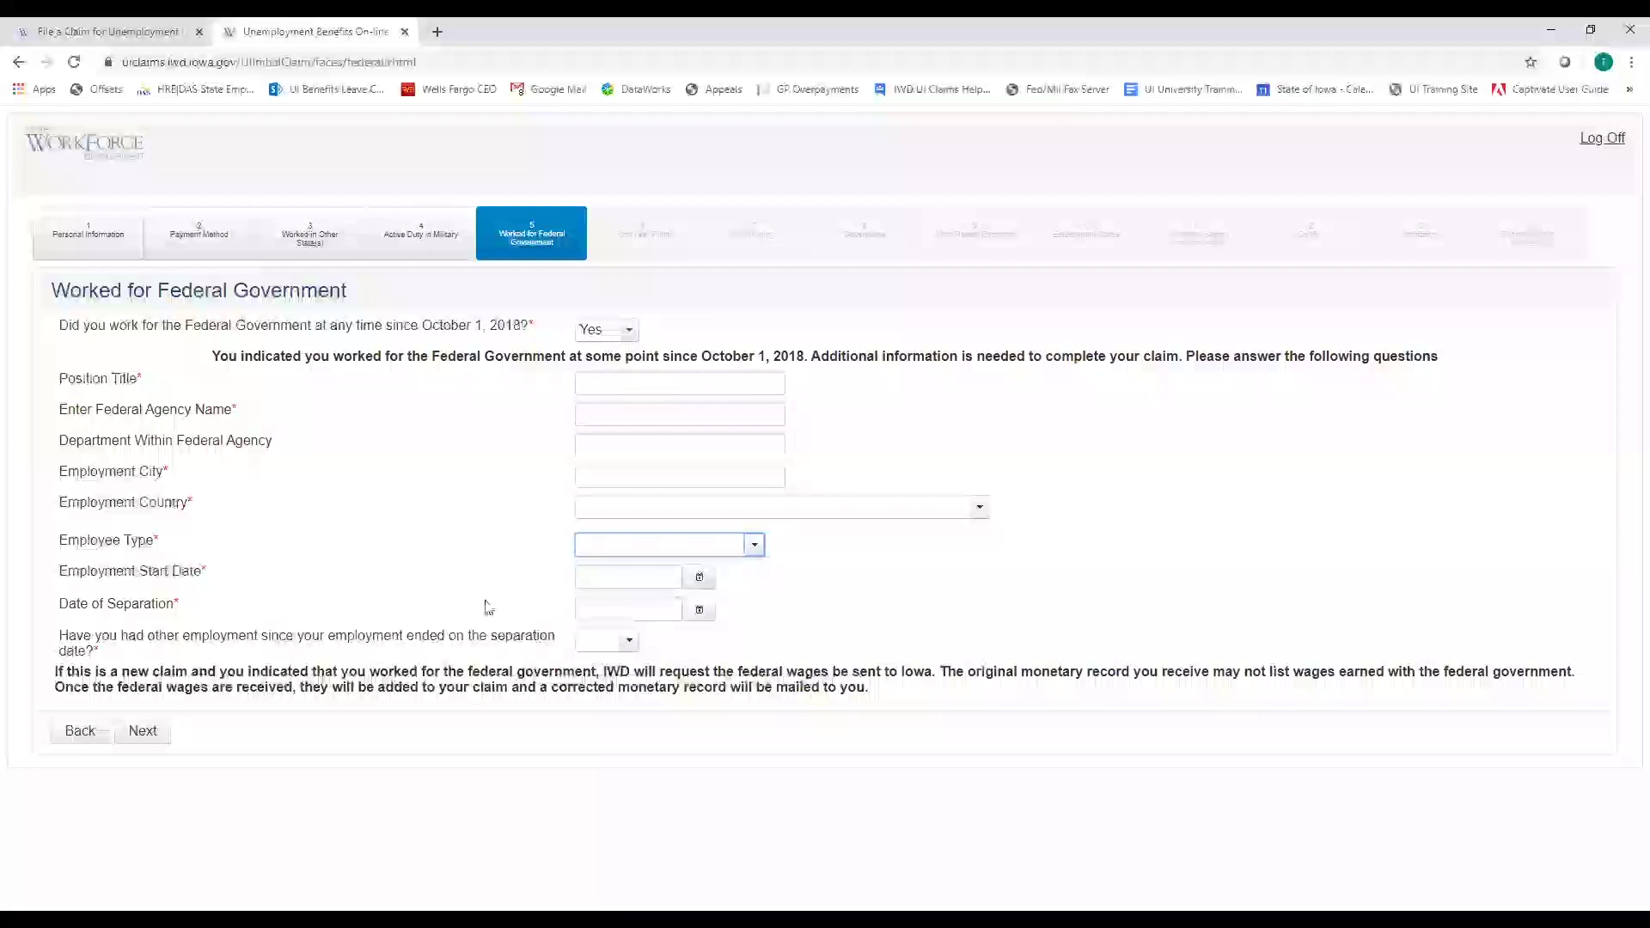
{"action": "left_click", "coordinate": [627, 332]}
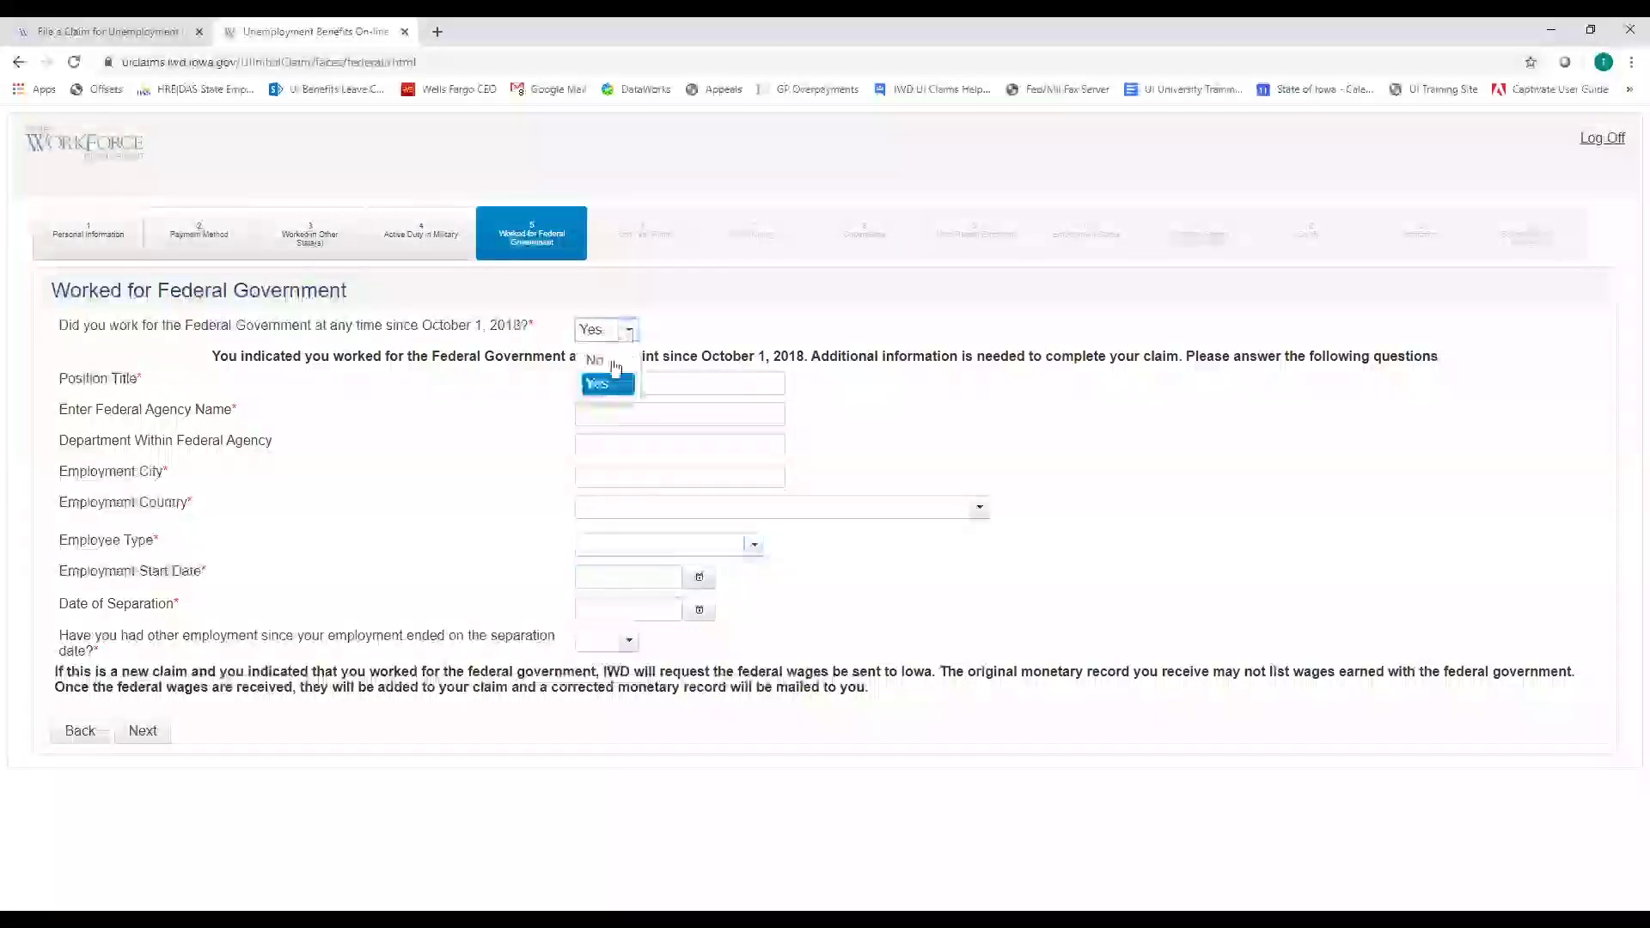
{"action": "left_click", "coordinate": [614, 364]}
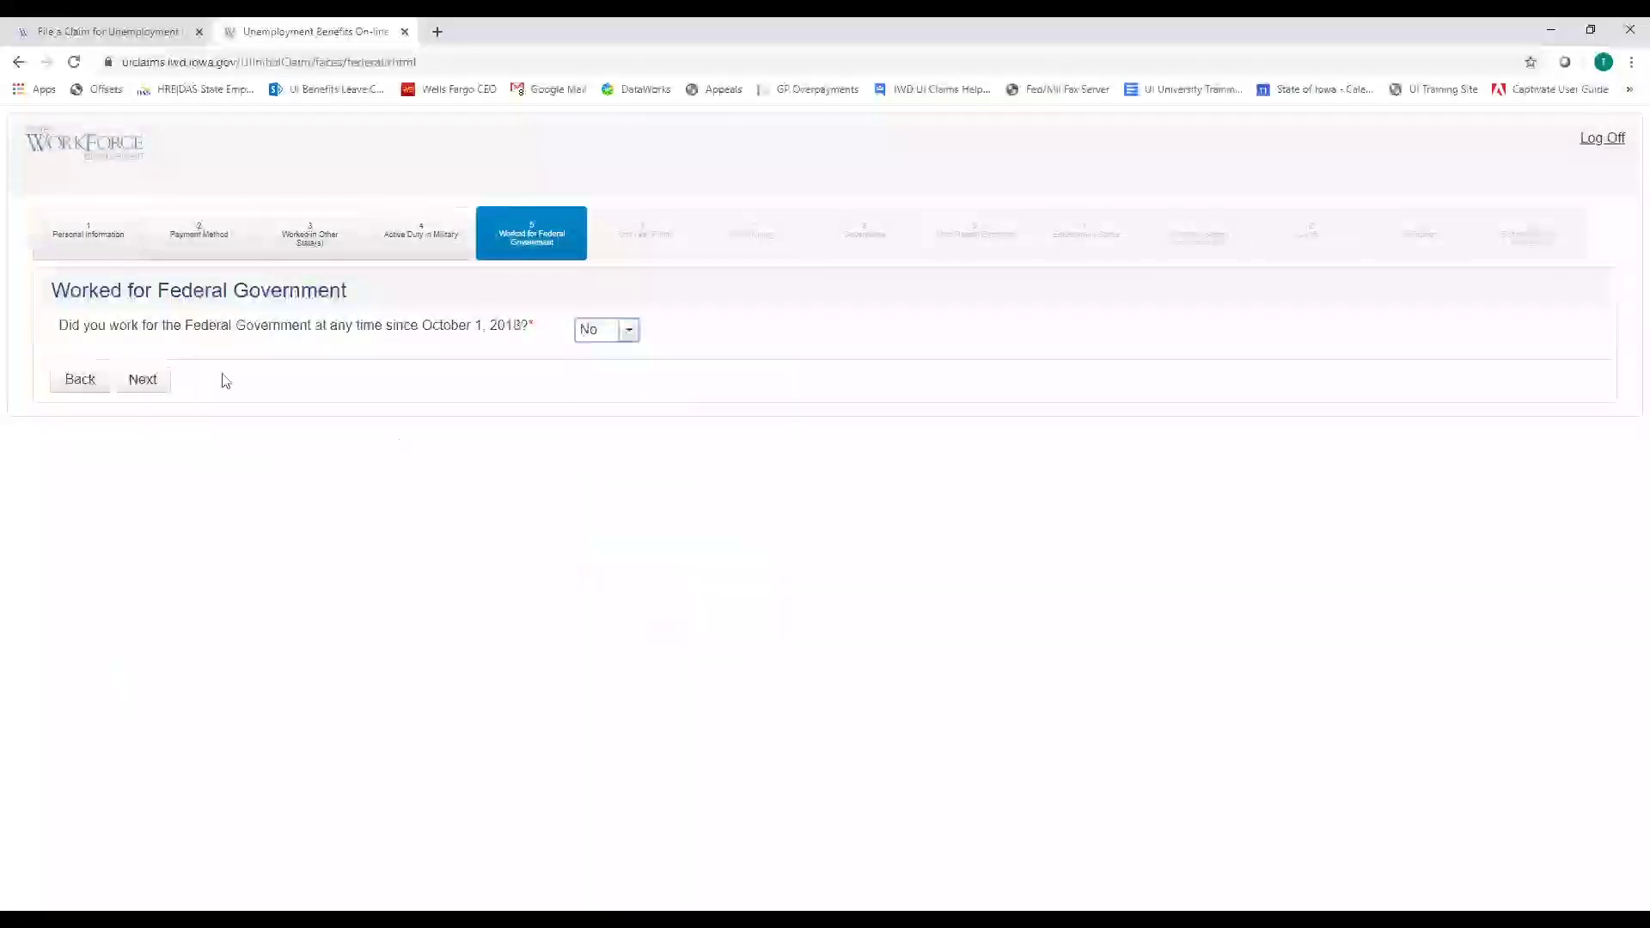
{"action": "left_click", "coordinate": [143, 380]}
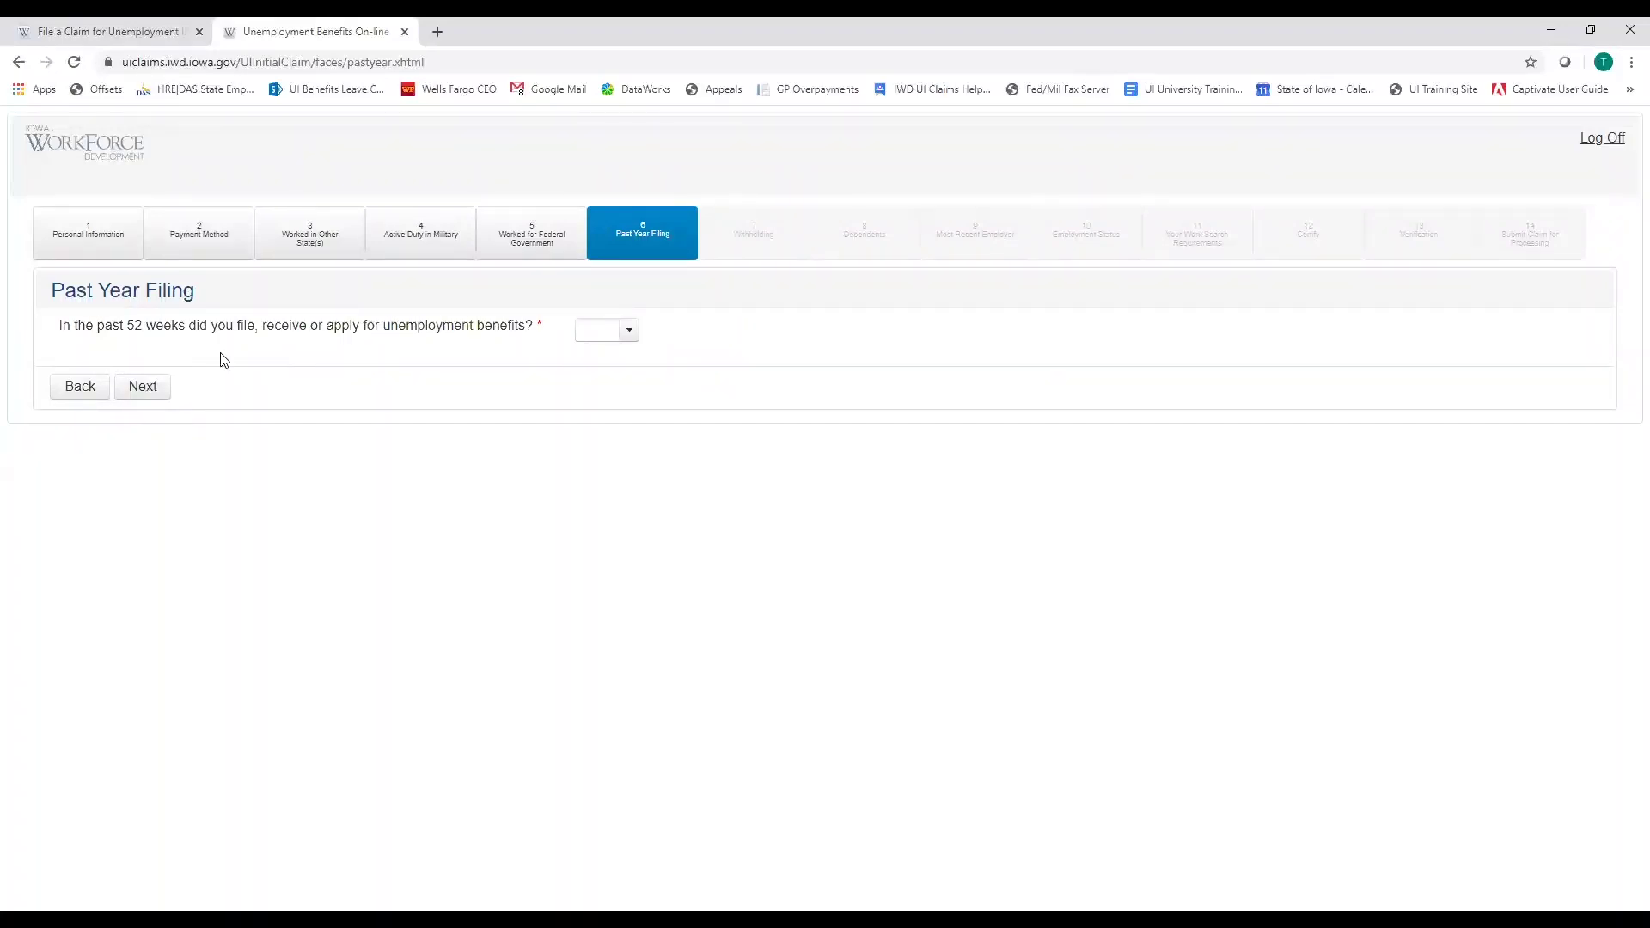
Preview the state question with Yes, then set past-52-weeks filing to No
{"action": "left_click", "coordinate": [629, 333]}
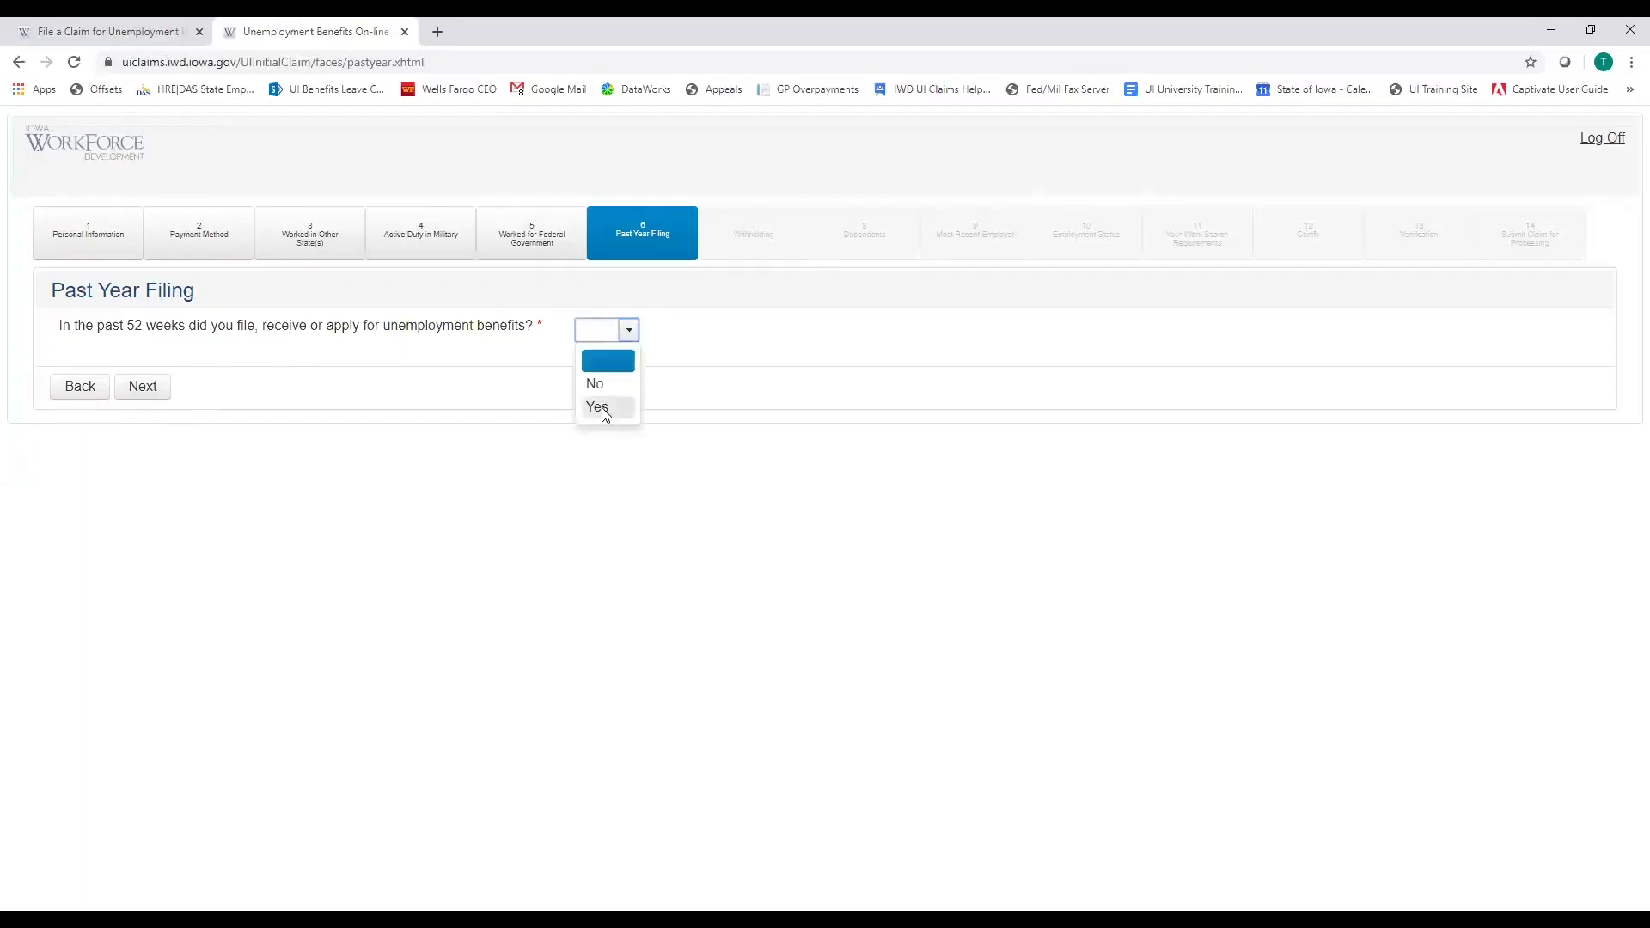
{"action": "left_click", "coordinate": [605, 409]}
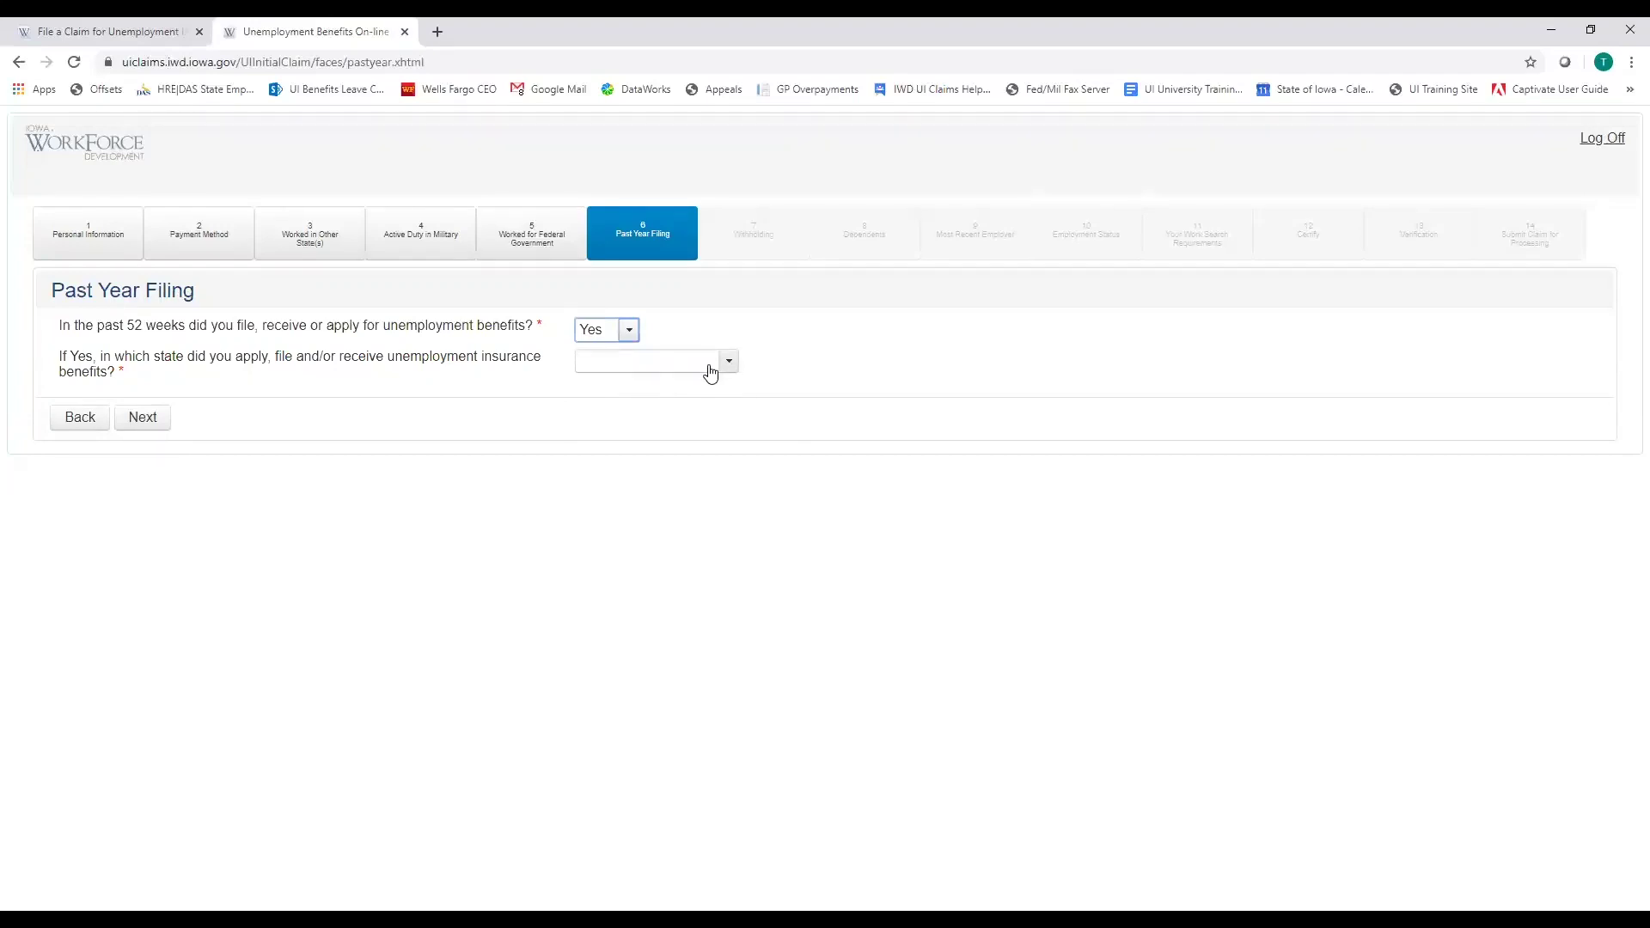
{"action": "left_click", "coordinate": [619, 340]}
{"action": "left_click", "coordinate": [591, 384]}
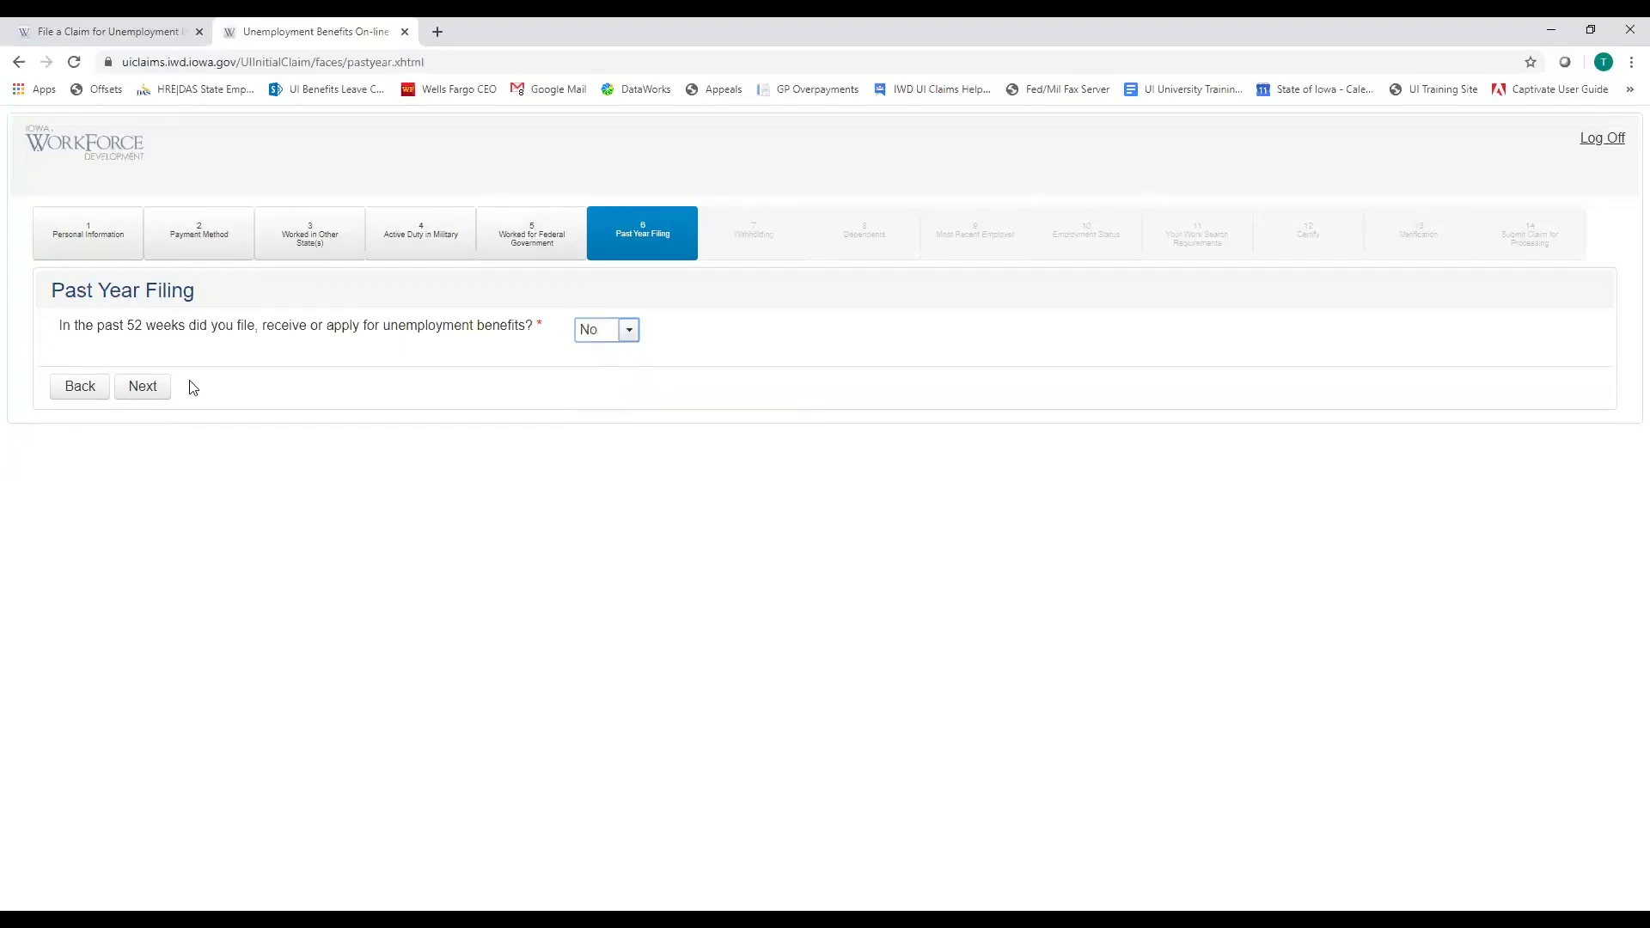
On Withholding, set federal 10% and Iowa 5% tax withholding both to Yes
{"action": "left_click", "coordinate": [148, 392]}
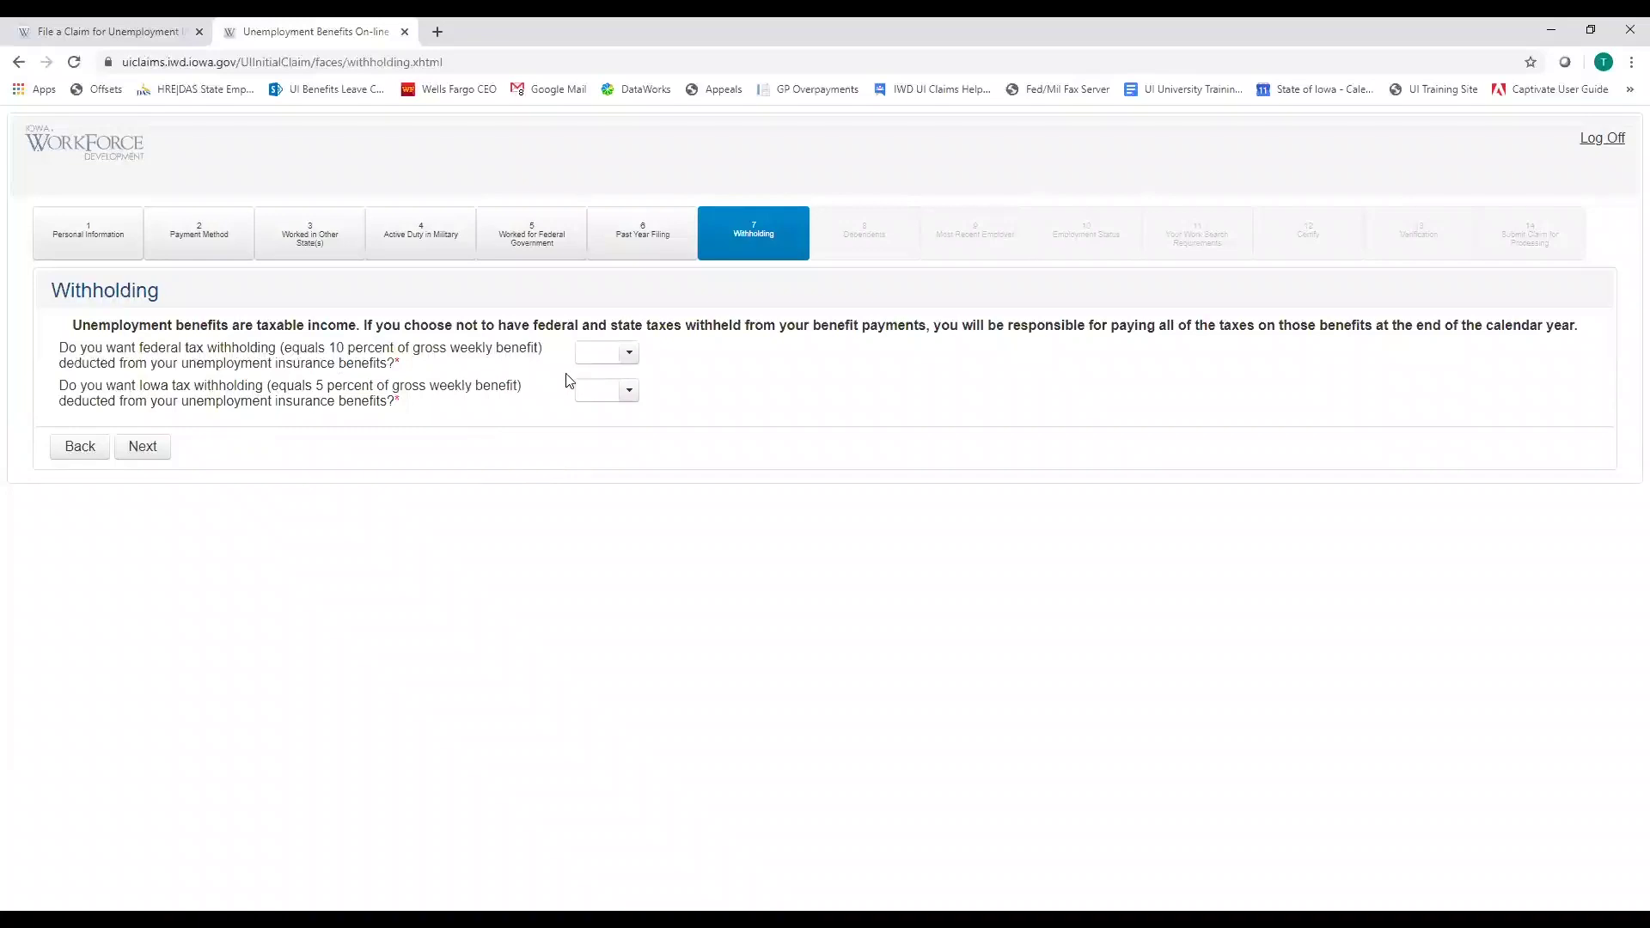
{"action": "left_click", "coordinate": [632, 359]}
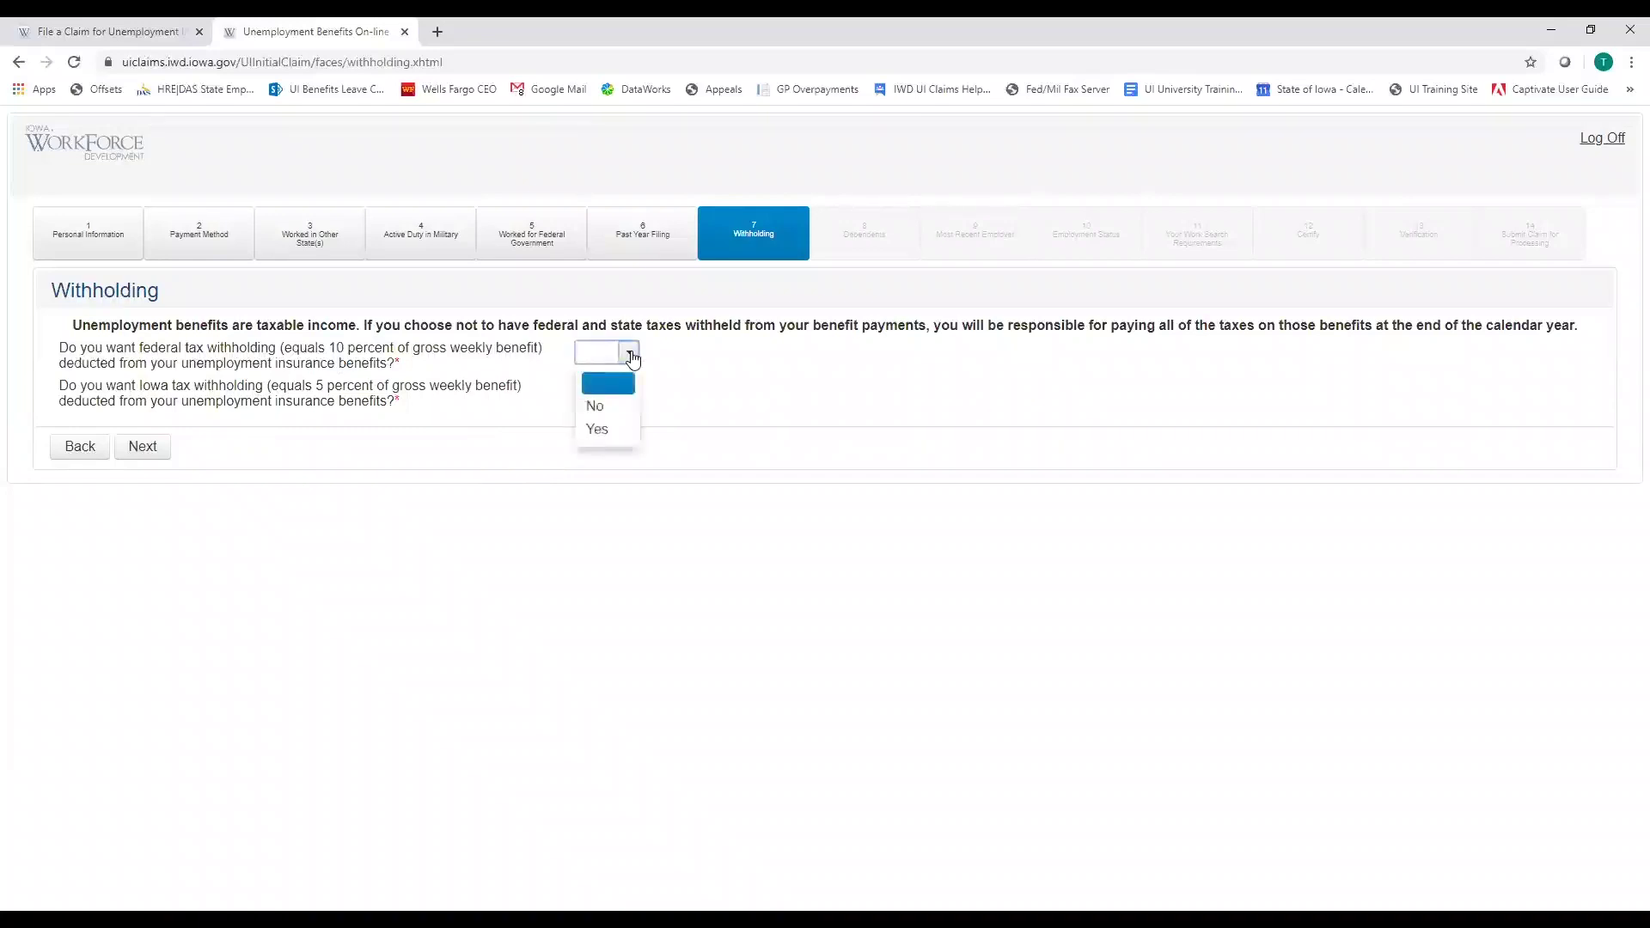
{"action": "left_click", "coordinate": [608, 429]}
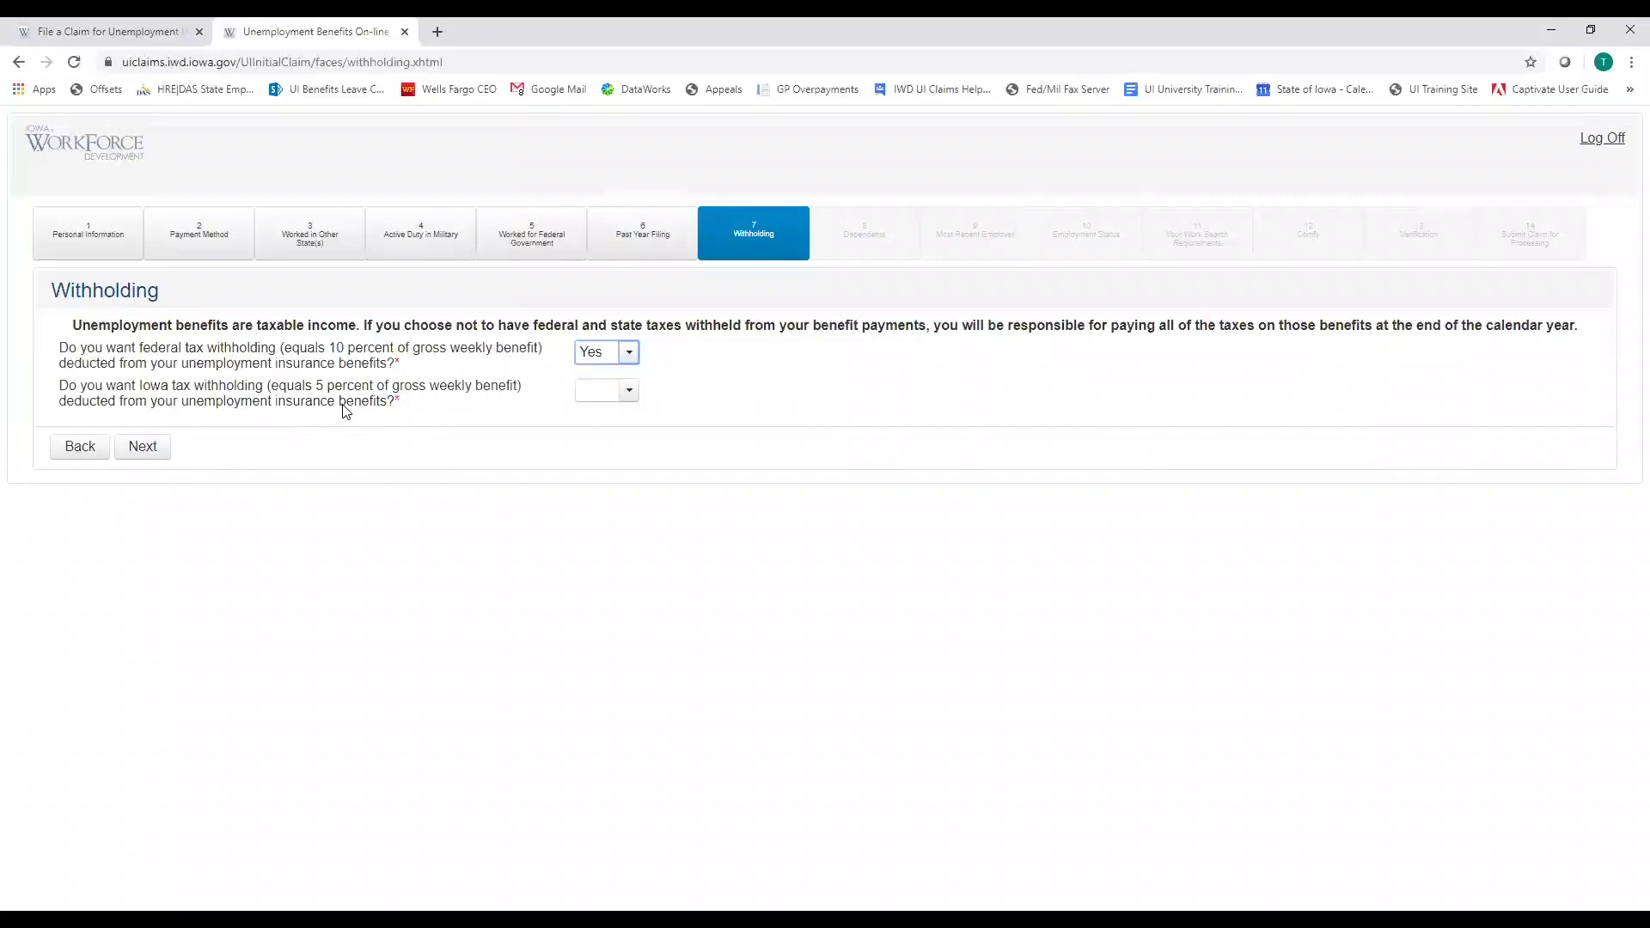
{"action": "left_click", "coordinate": [623, 394]}
{"action": "left_click", "coordinate": [608, 469]}
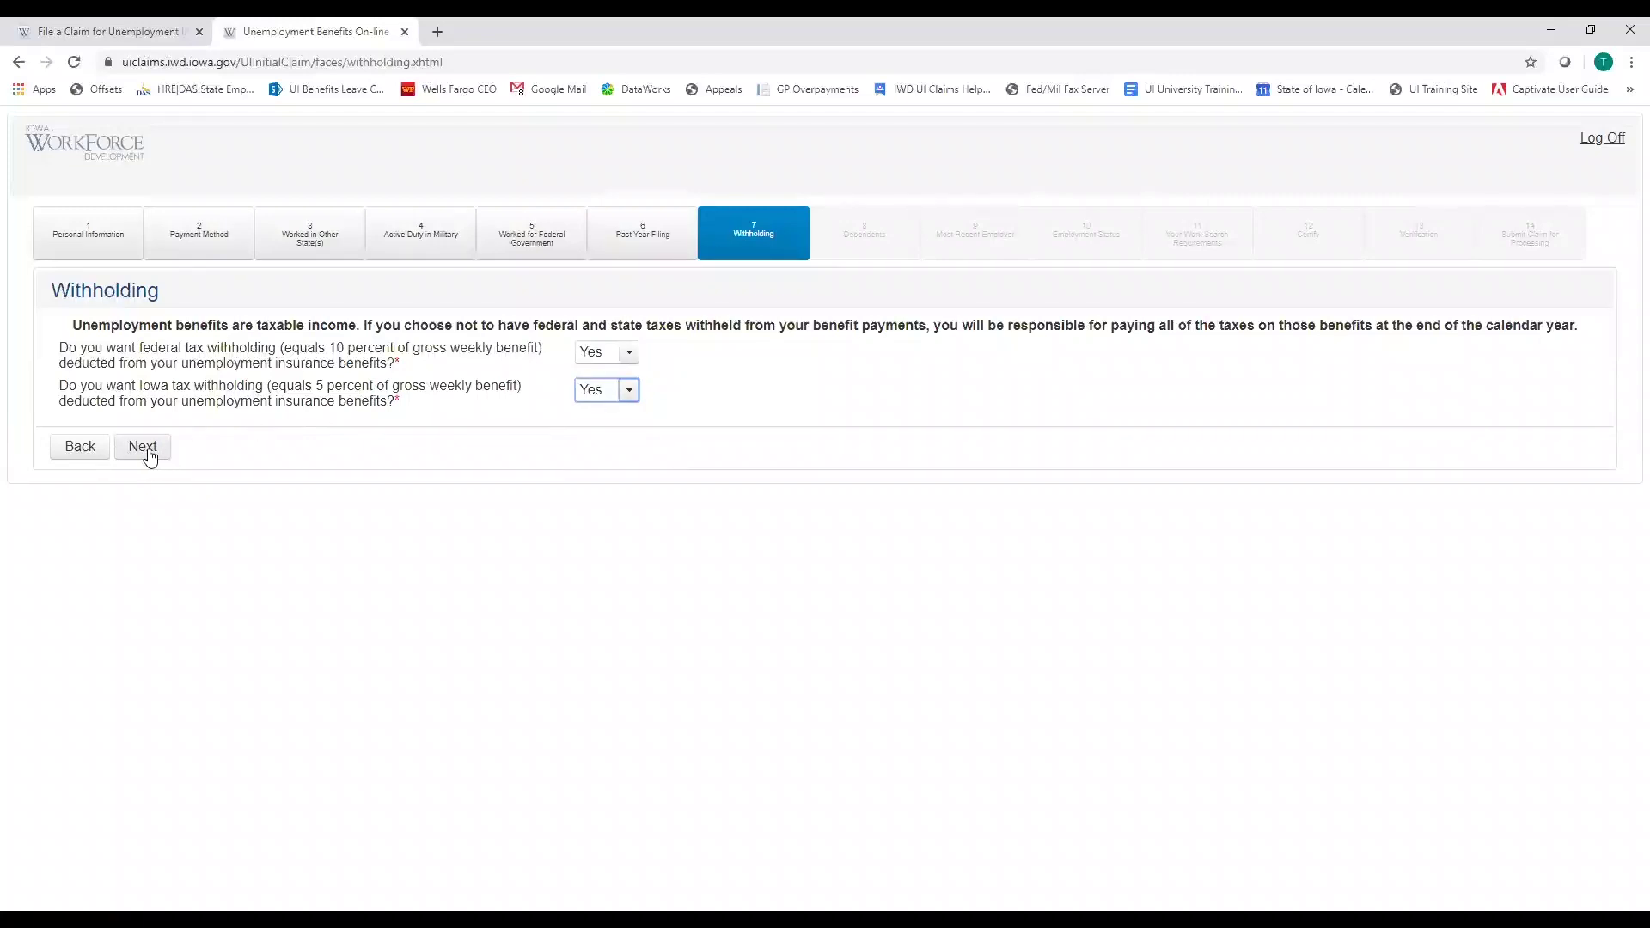
On Dependents, answer Yes to having dependents and to spouse earning $120 or less
{"action": "left_click", "coordinate": [148, 453]}
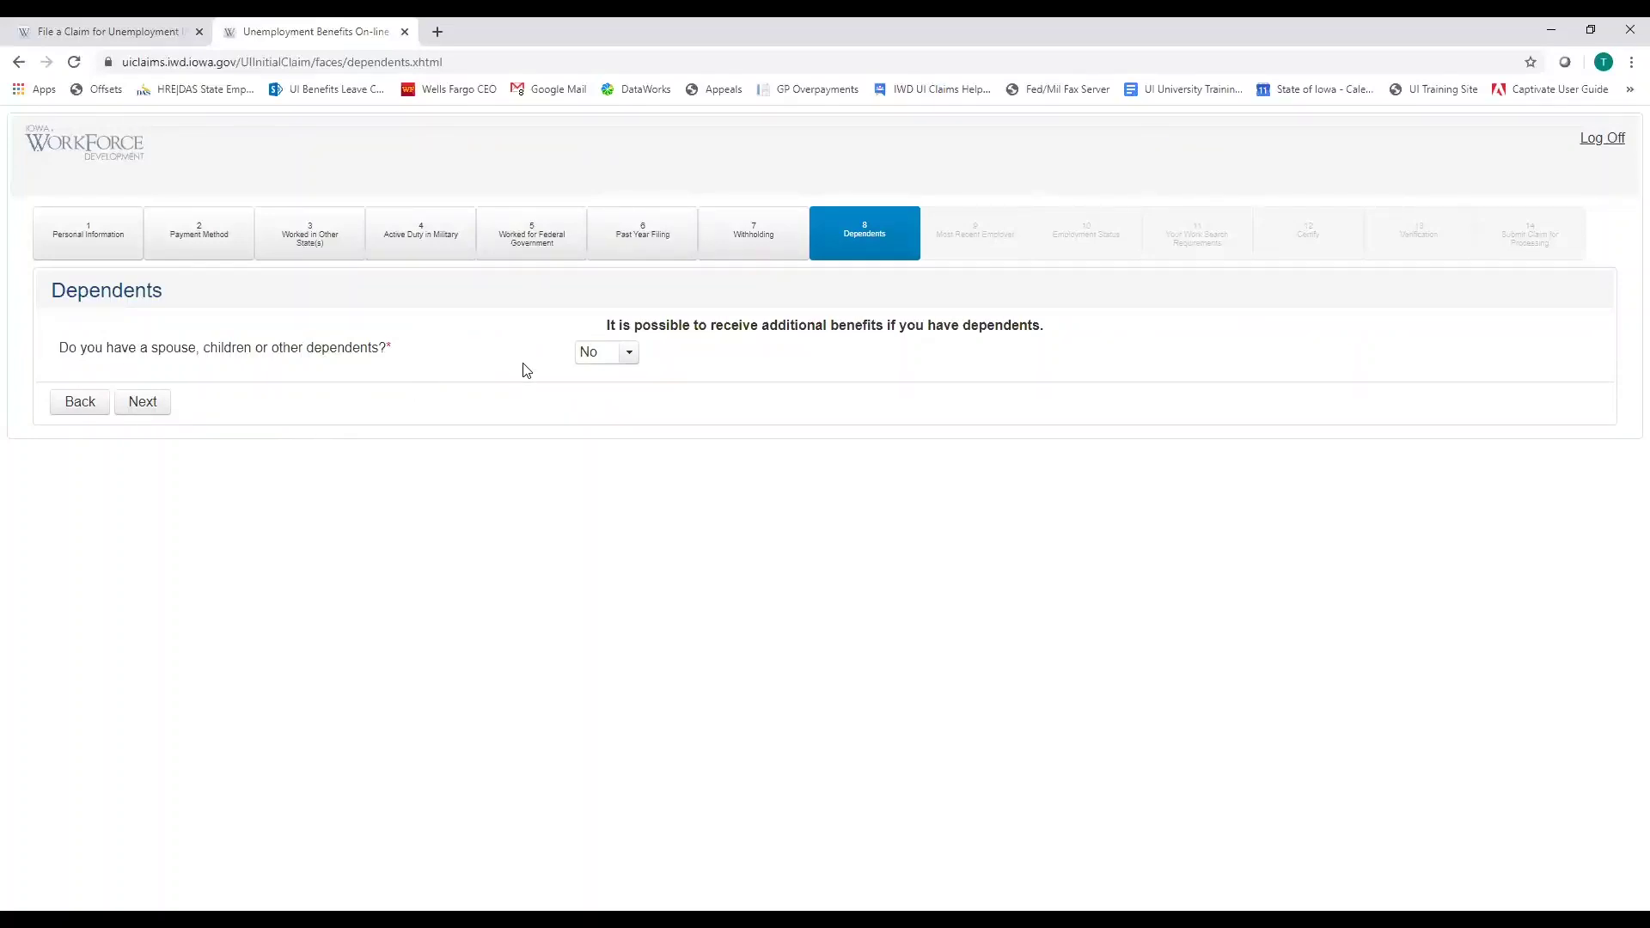
{"action": "left_click", "coordinate": [627, 355]}
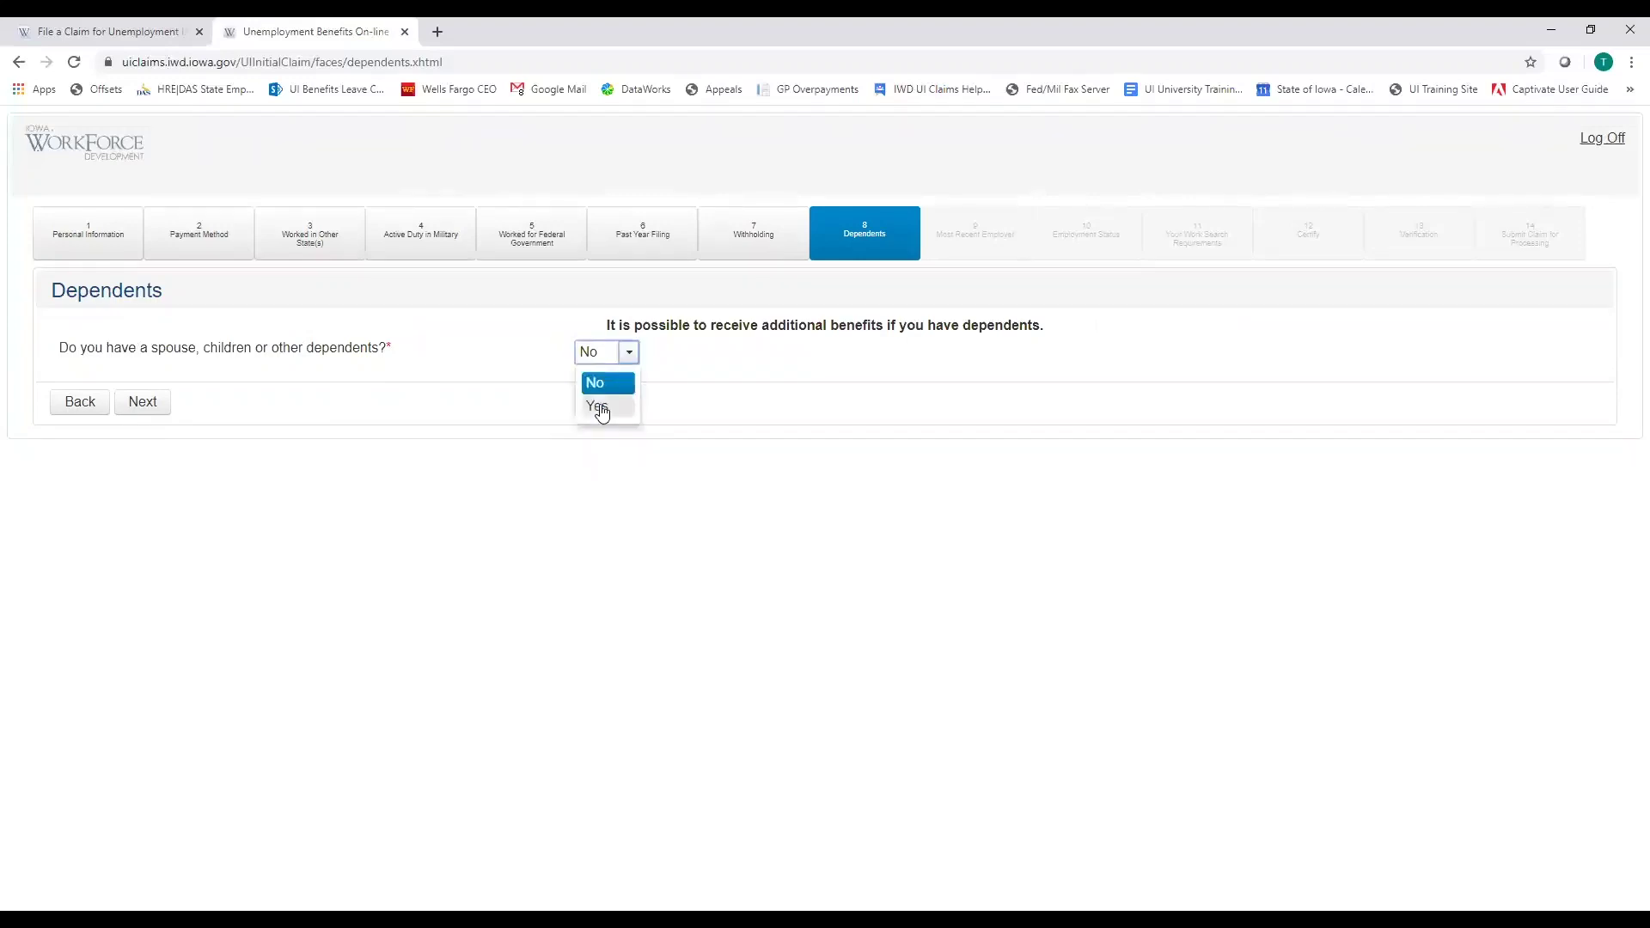
{"action": "left_click", "coordinate": [602, 407]}
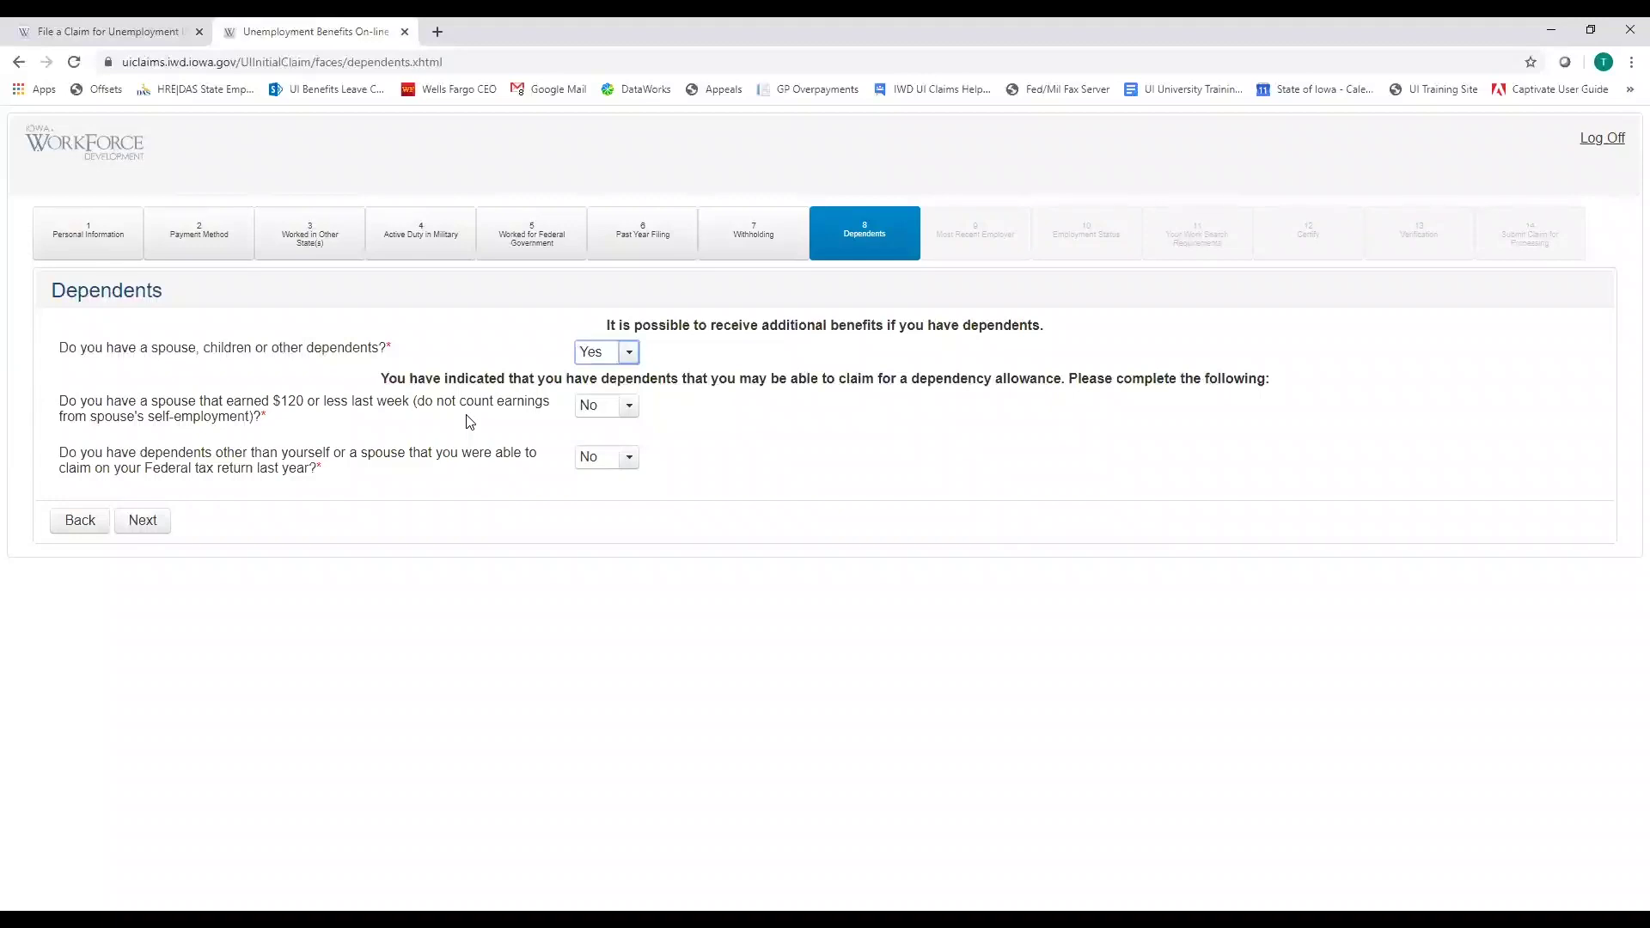
{"action": "left_click", "coordinate": [629, 412]}
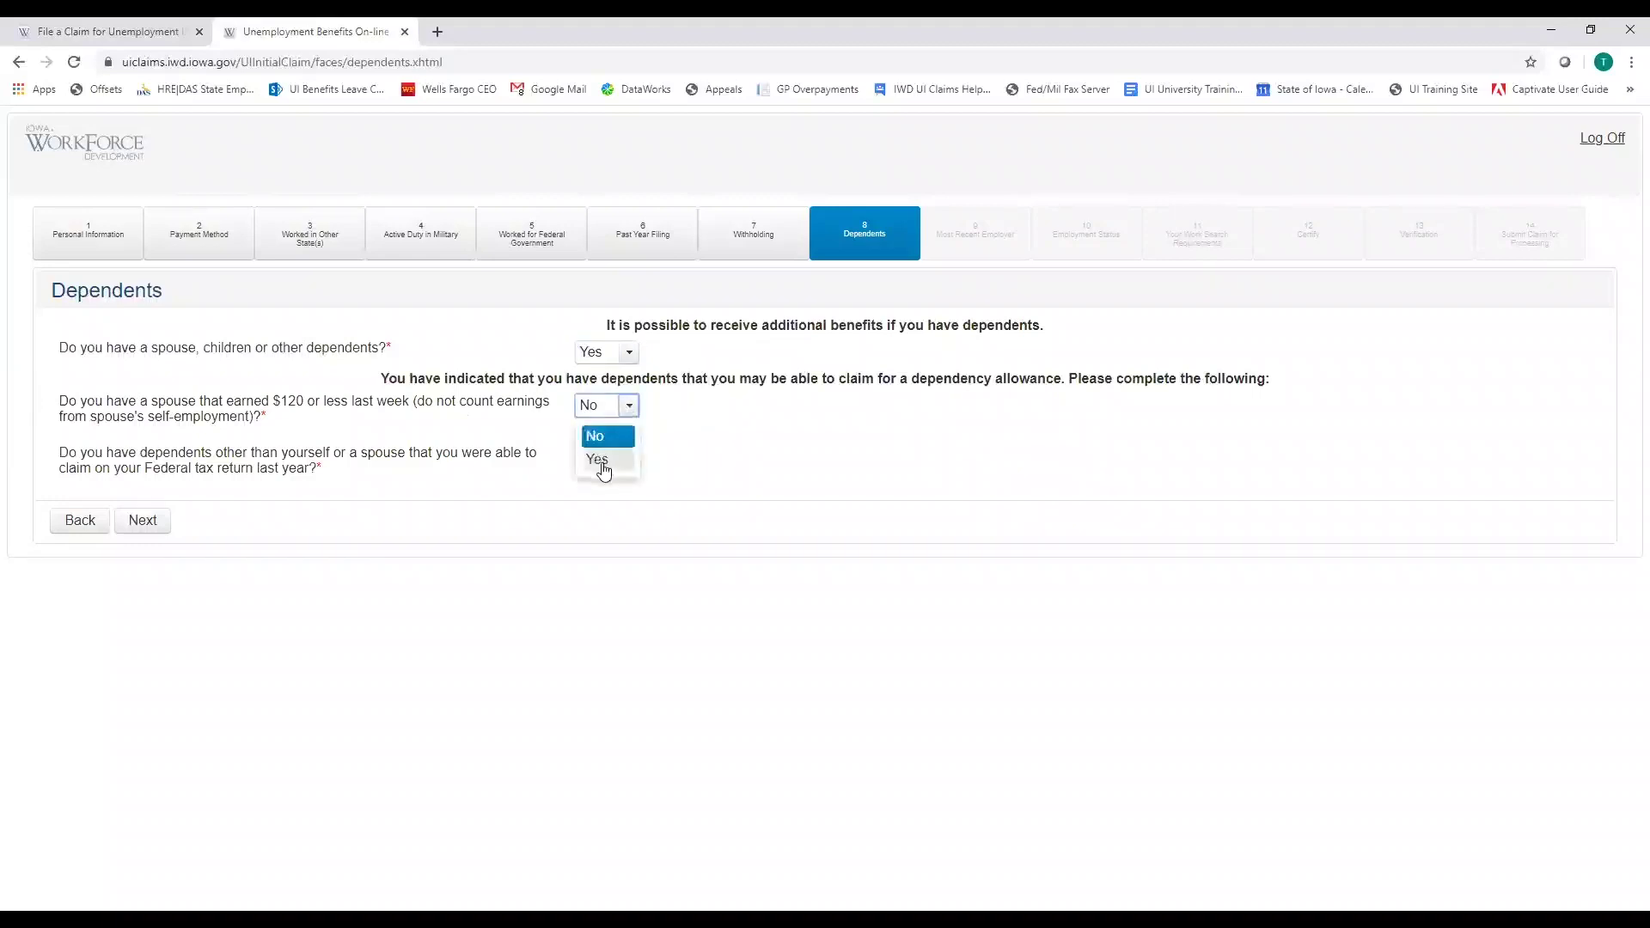
{"action": "left_click", "coordinate": [602, 465]}
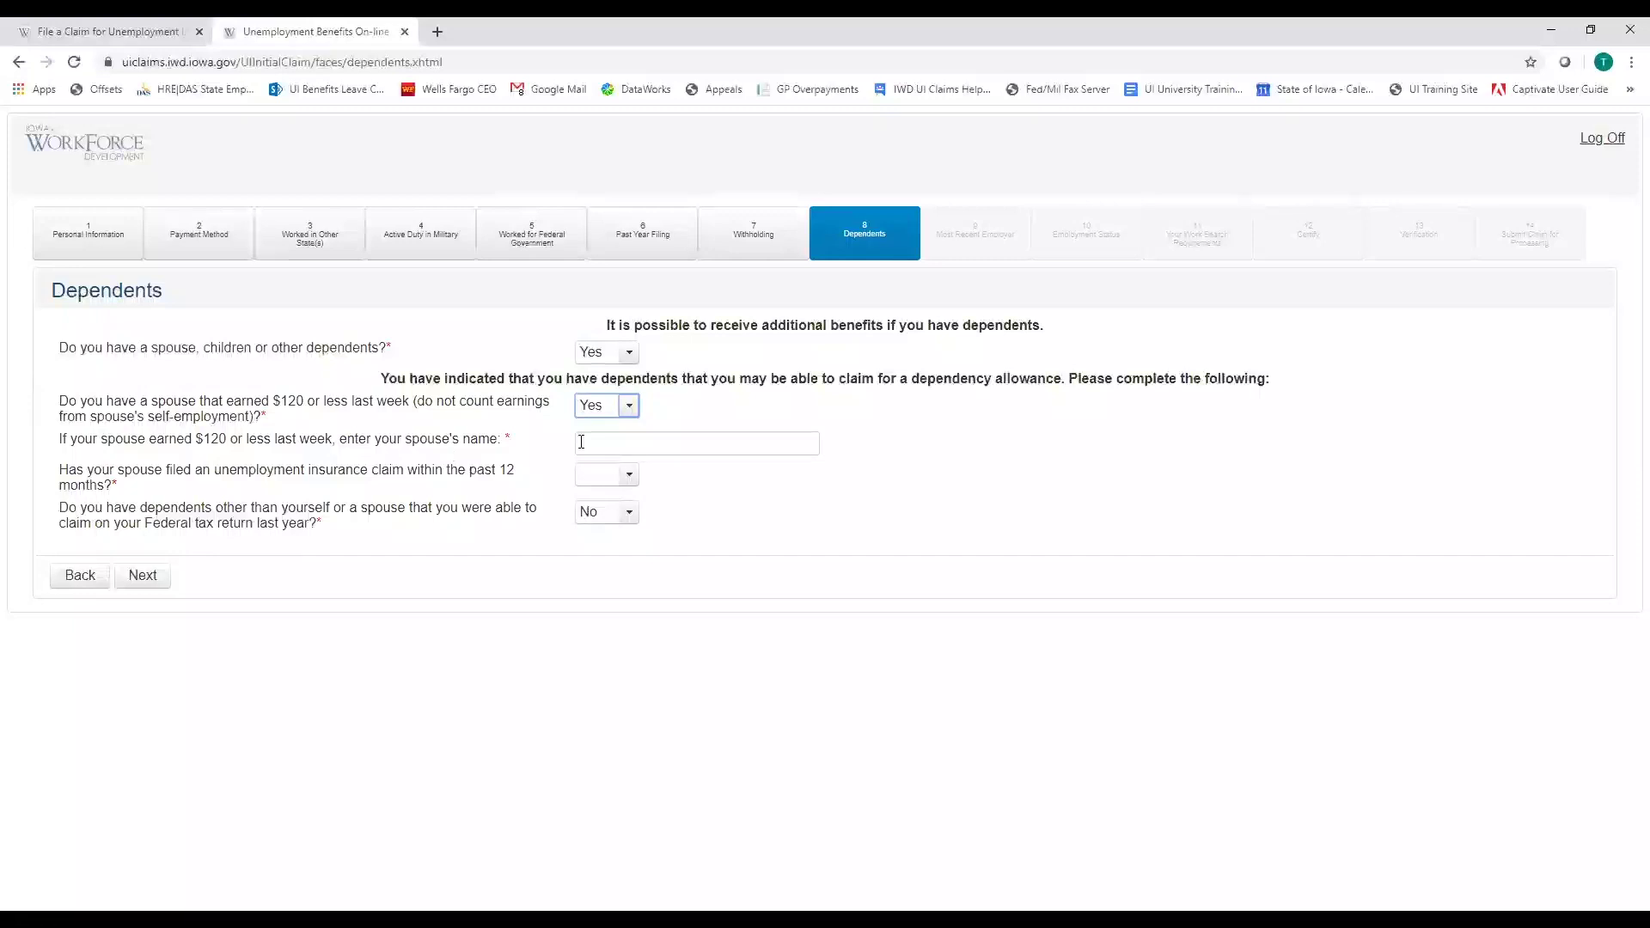
Enter the spouse's name and answer Yes to spouse claim and tax dependents questions
{"action": "left_click", "coordinate": [612, 444]}
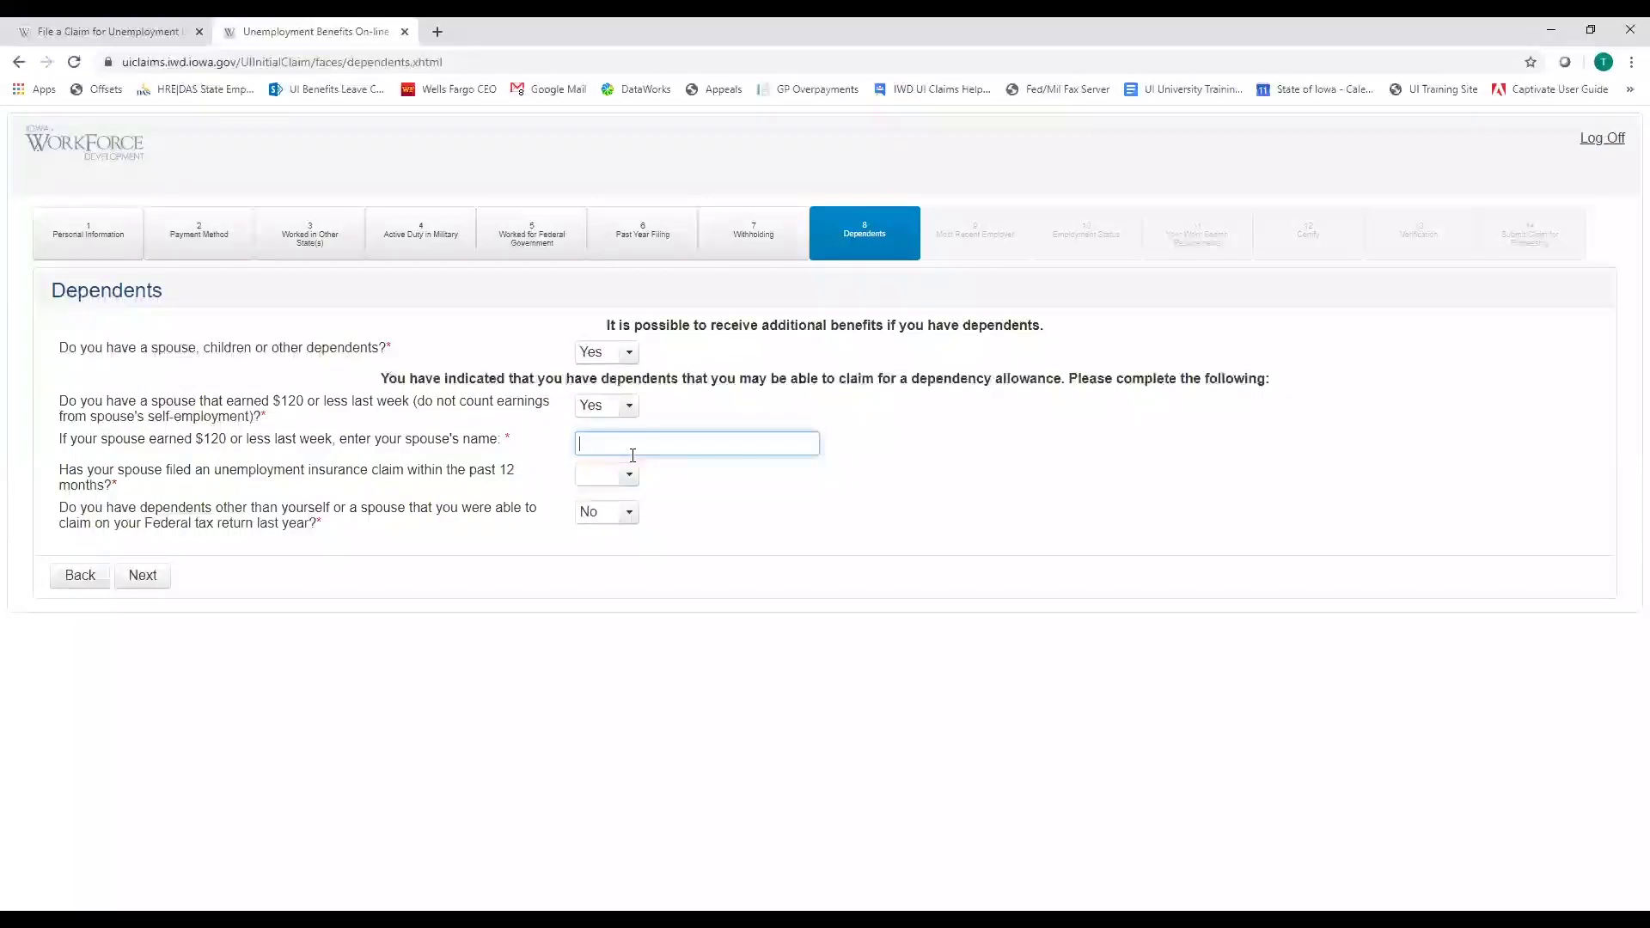
{"action": "type", "text": "John Test"}
{"action": "key", "text": "Tab"}
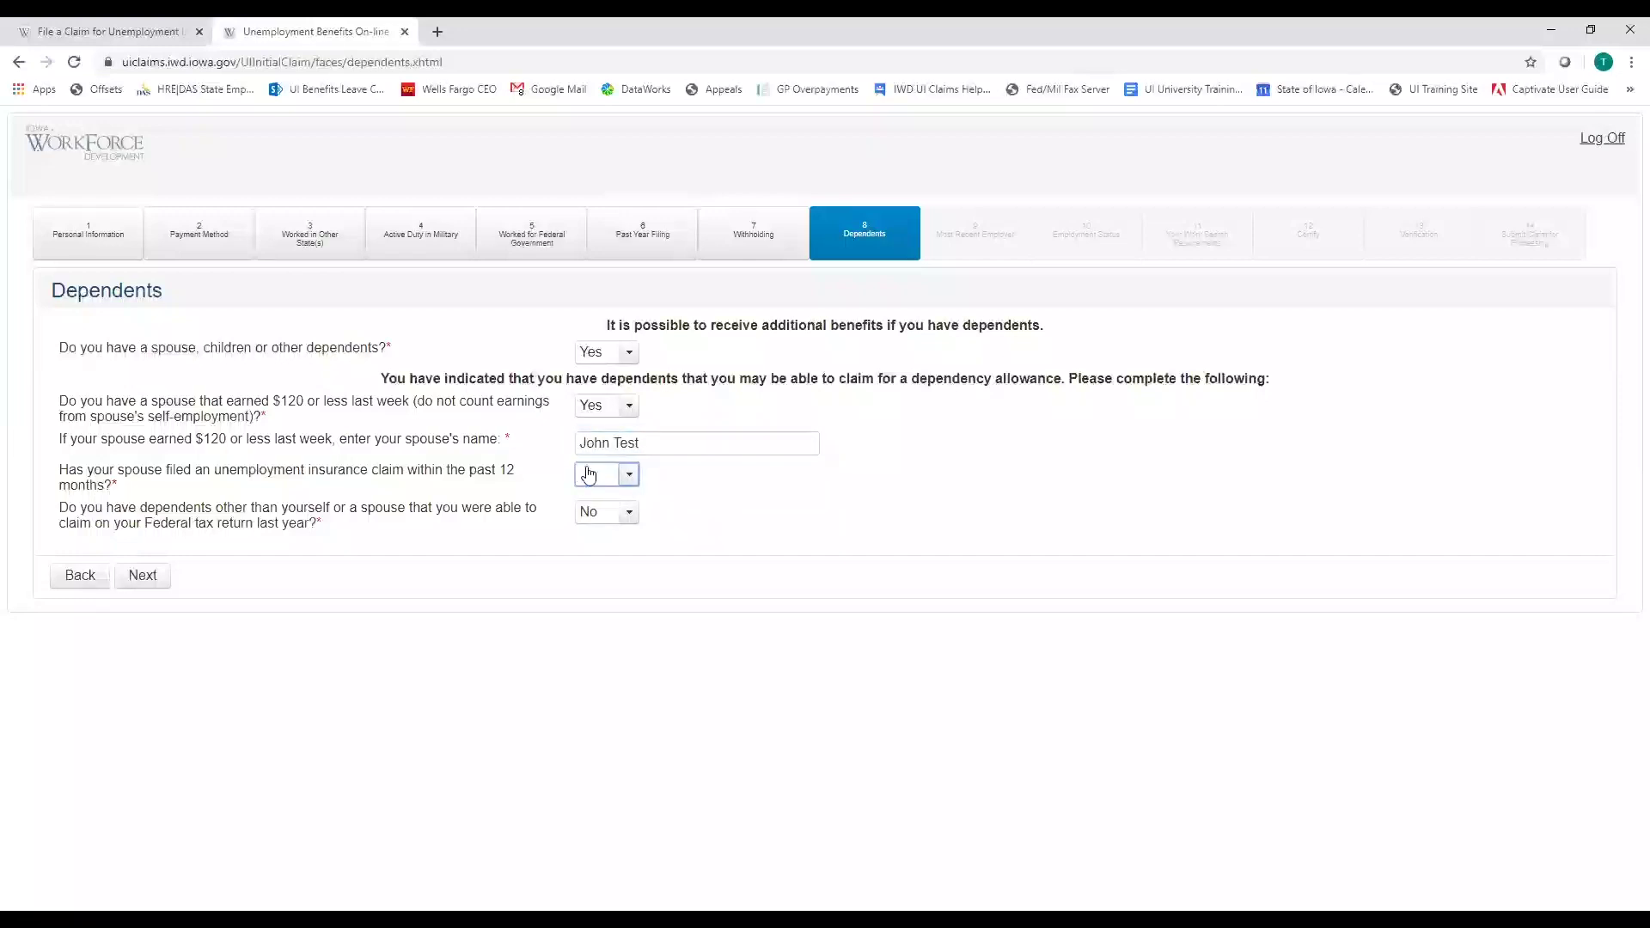
{"action": "left_click", "coordinate": [630, 477]}
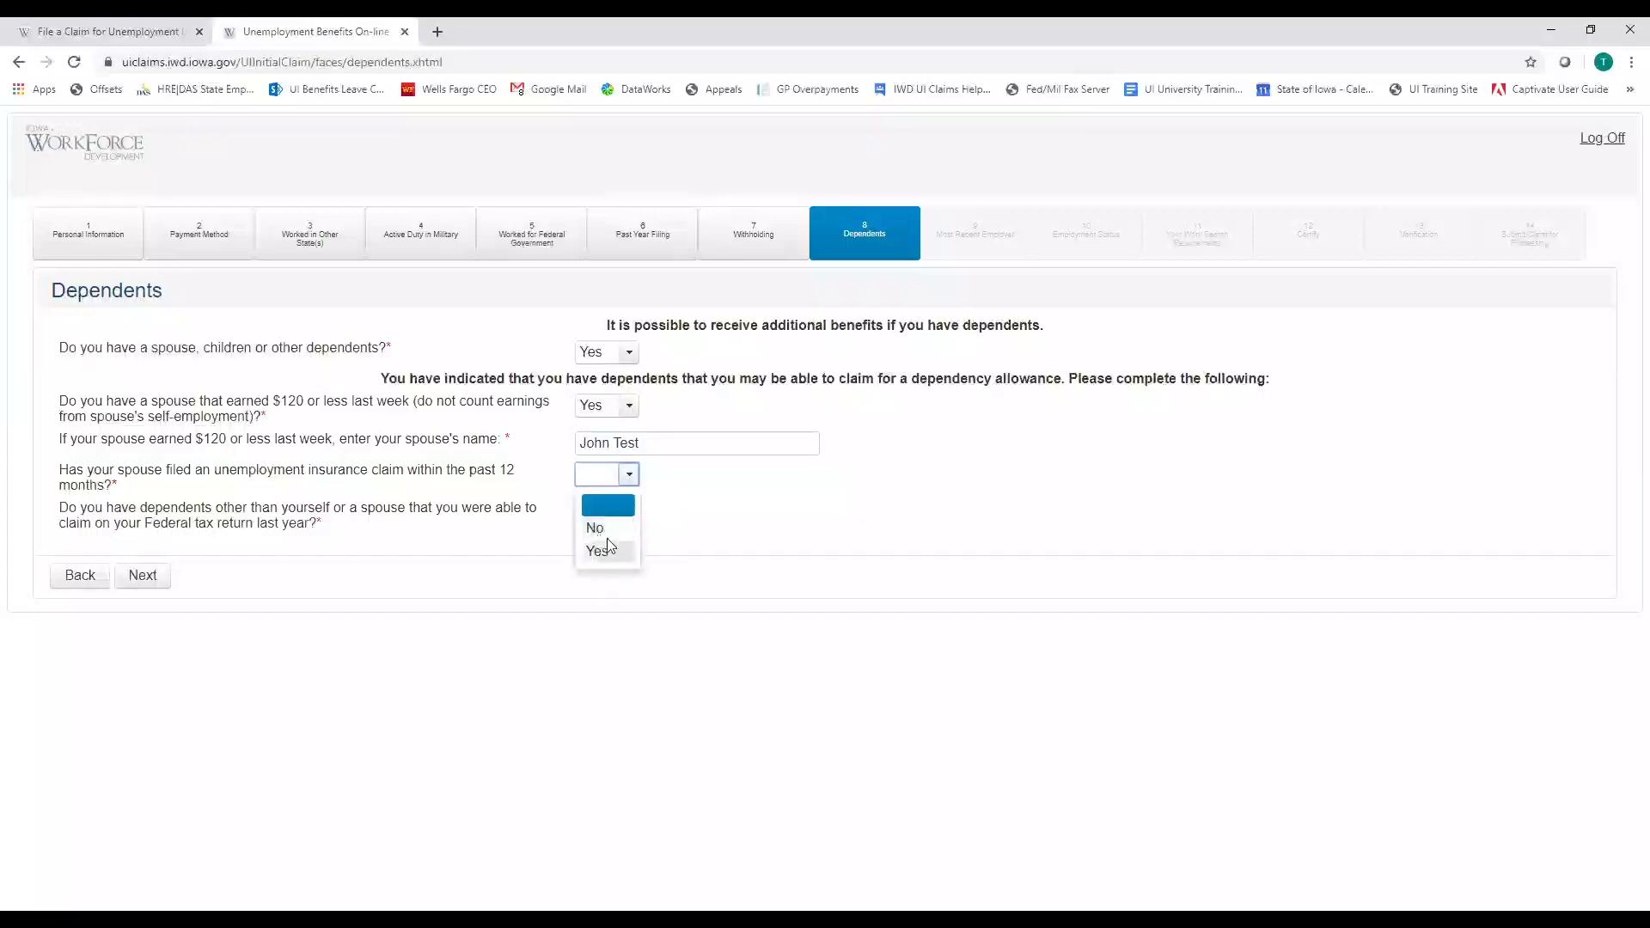
{"action": "left_click", "coordinate": [607, 547]}
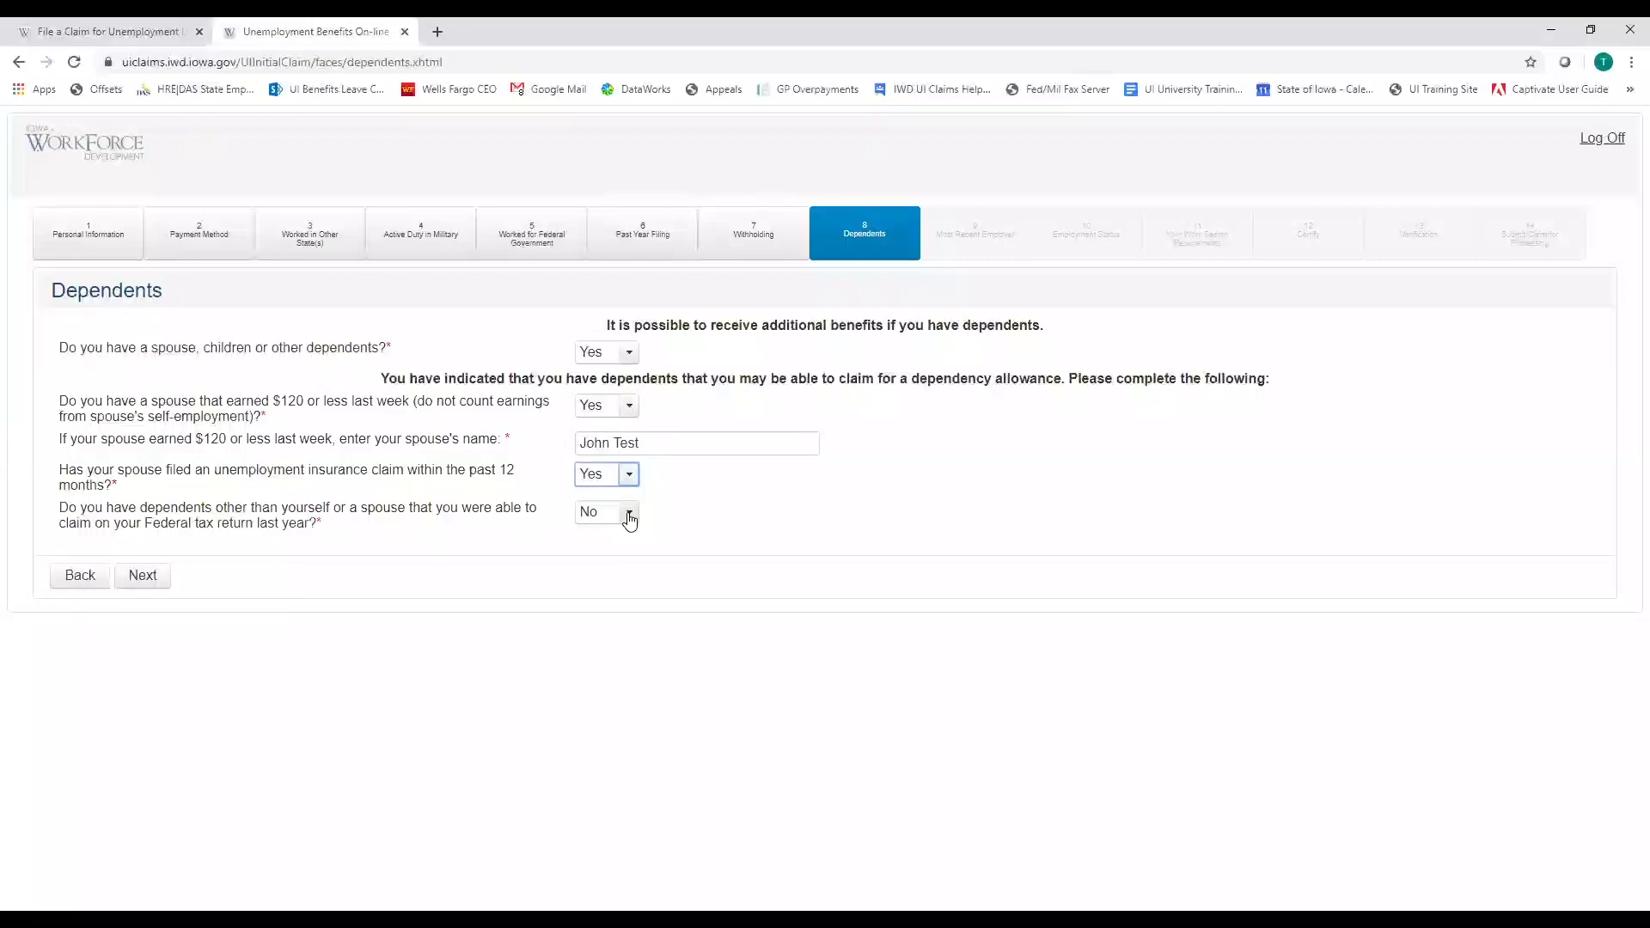
{"action": "left_click", "coordinate": [630, 515]}
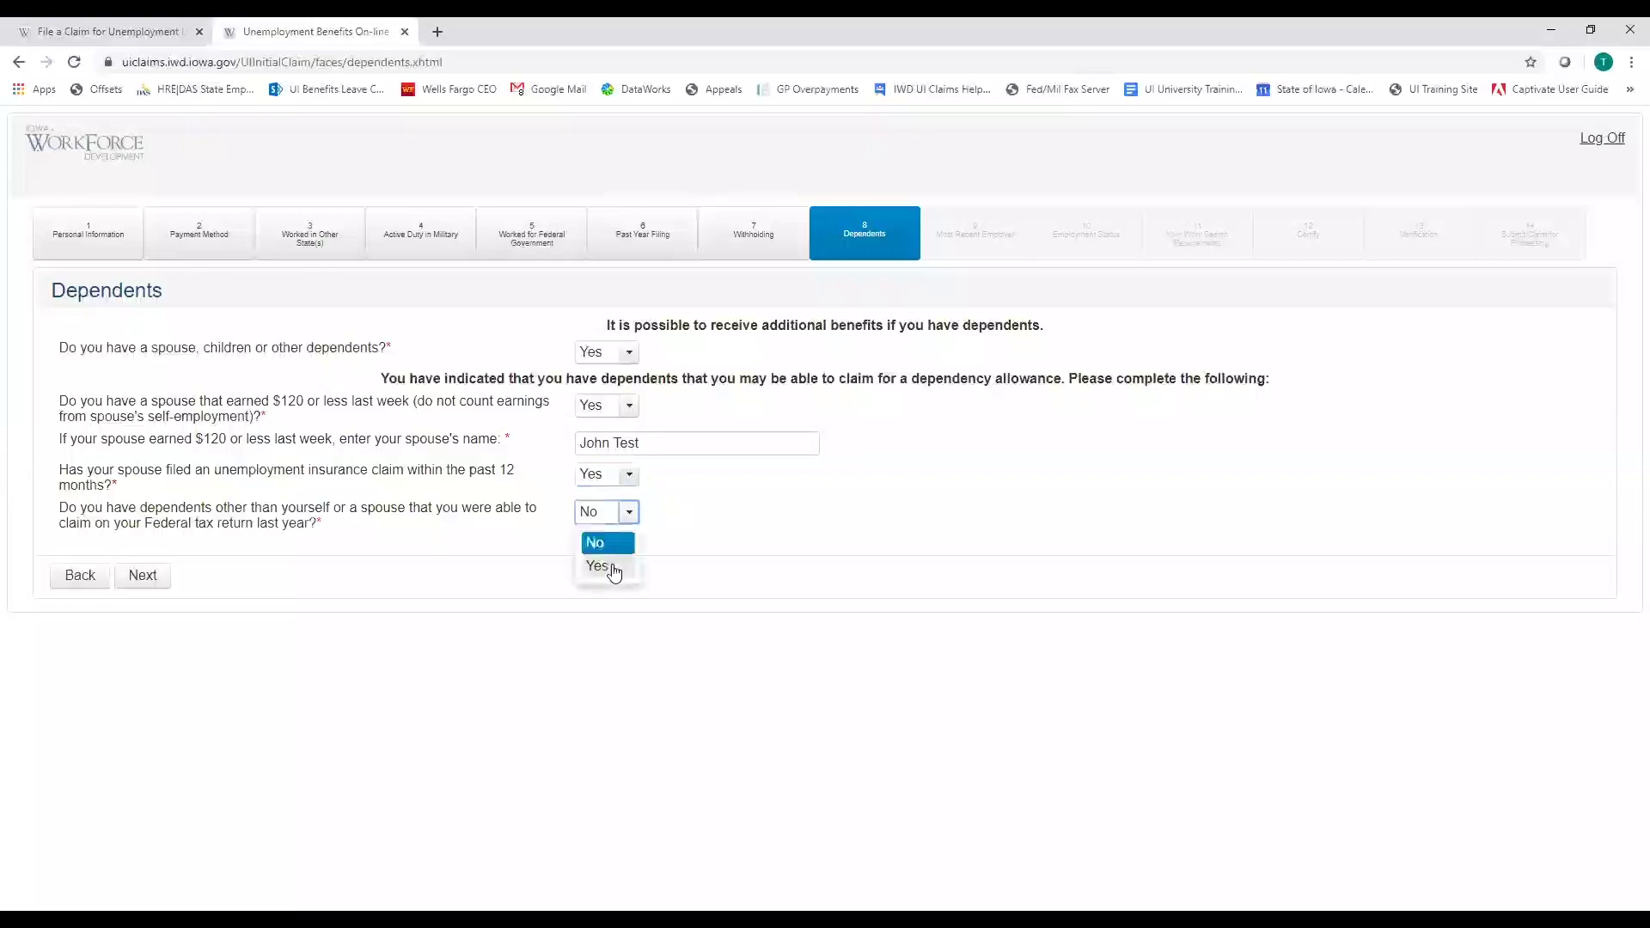
{"action": "key", "text": "Down"}
{"action": "key", "text": "Return"}
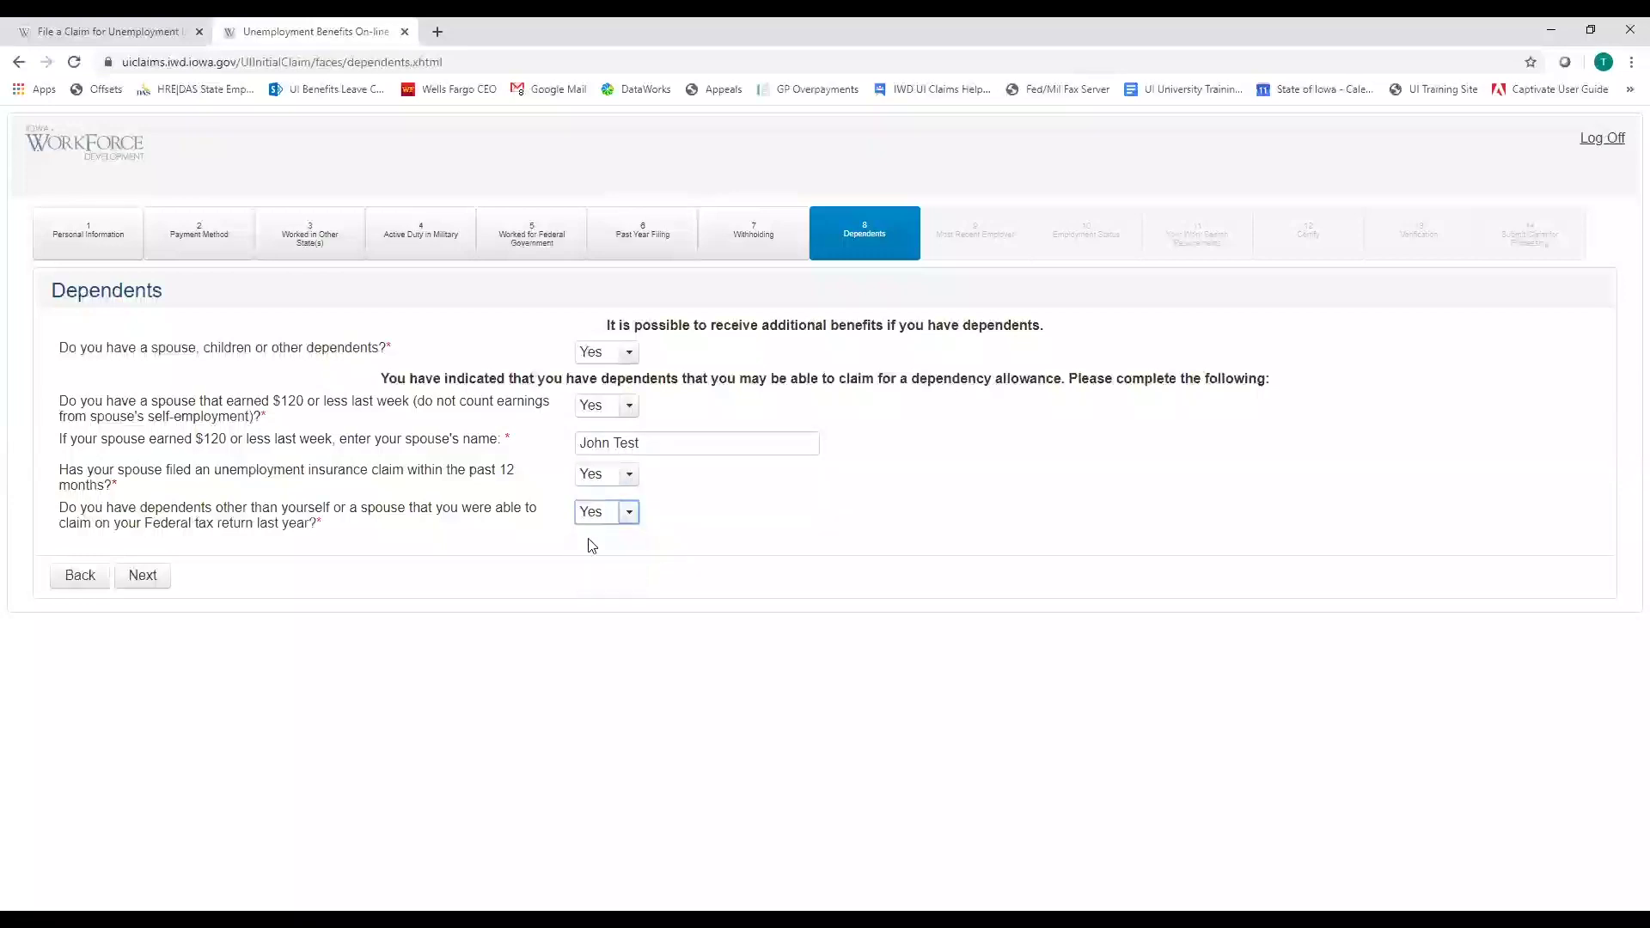
Enter the first dependent's name and continue to Most Recent Employer
{"action": "left_click", "coordinate": [195, 593]}
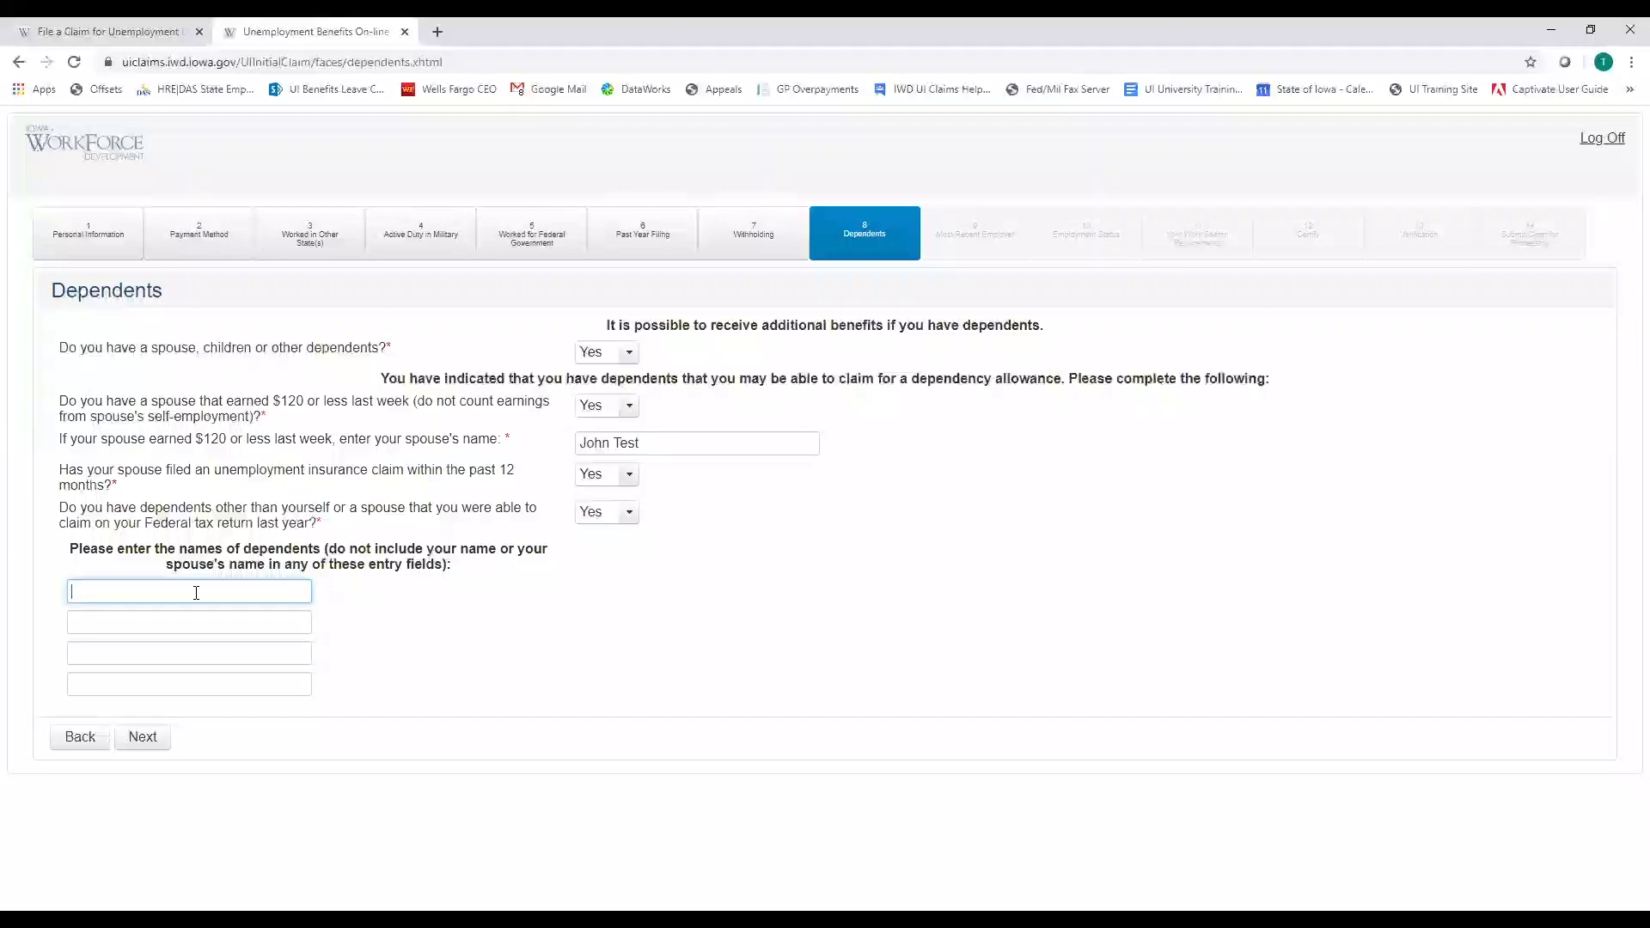
{"action": "type", "text": "Stevie TEst"}
{"action": "key", "text": "BackSpace"}
{"action": "key", "text": "BackSpace"}
{"action": "type", "text": "est"}
{"action": "left_click", "coordinate": [140, 740]}
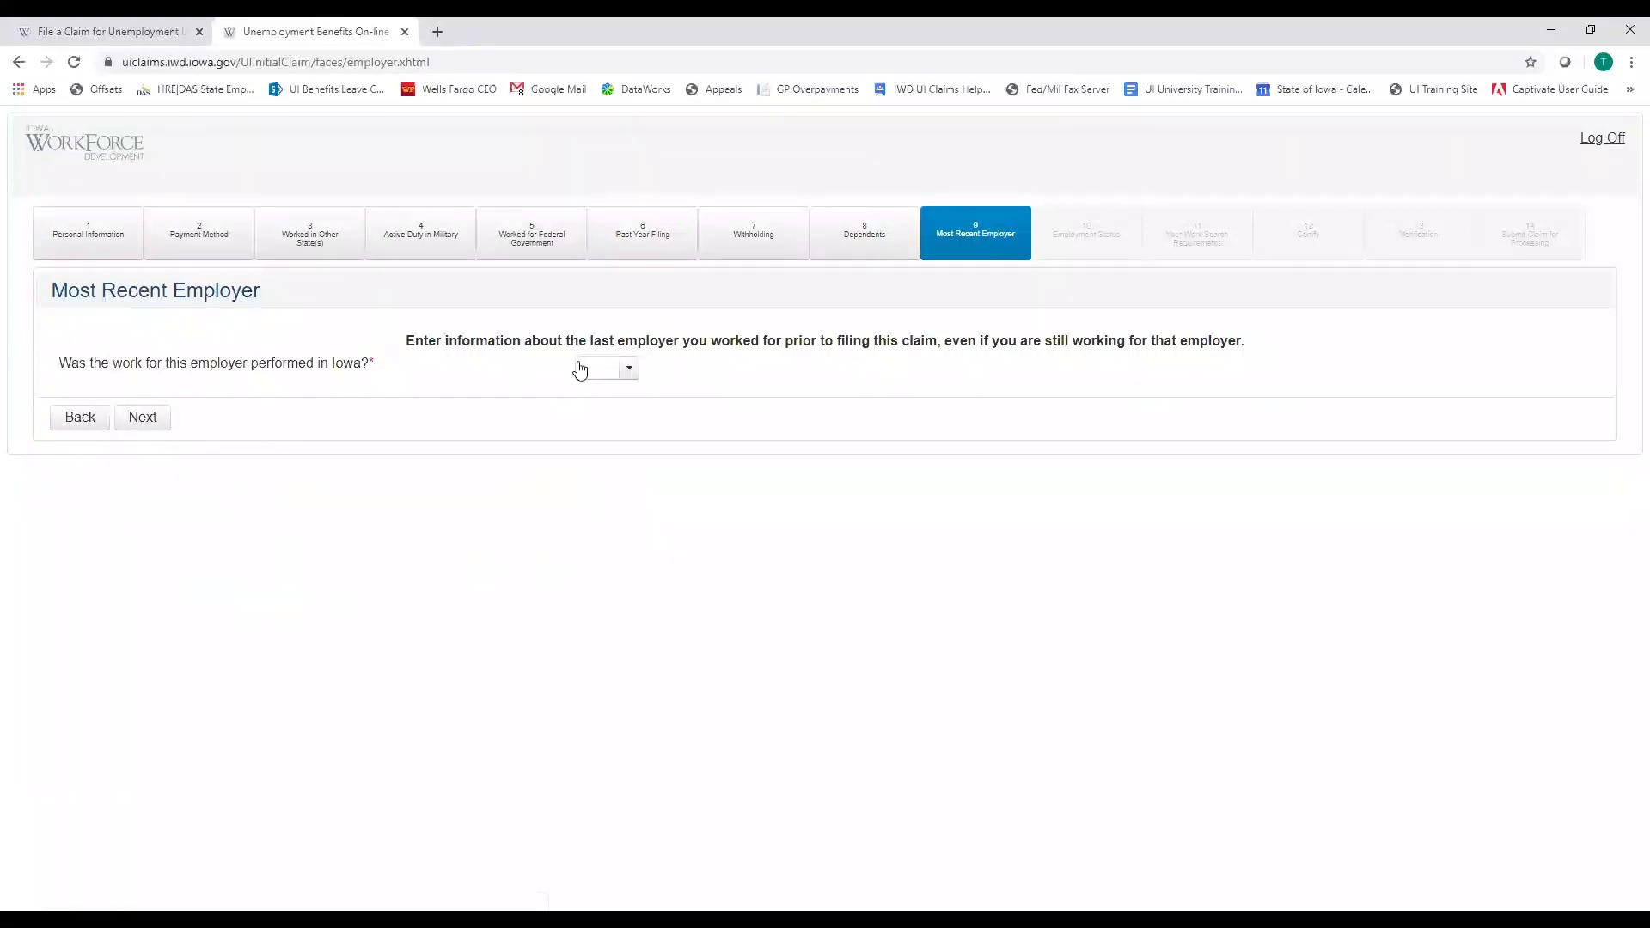
Answer No to work performed in Iowa and browse the employer fields and separation reasons
{"action": "left_click", "coordinate": [627, 369]}
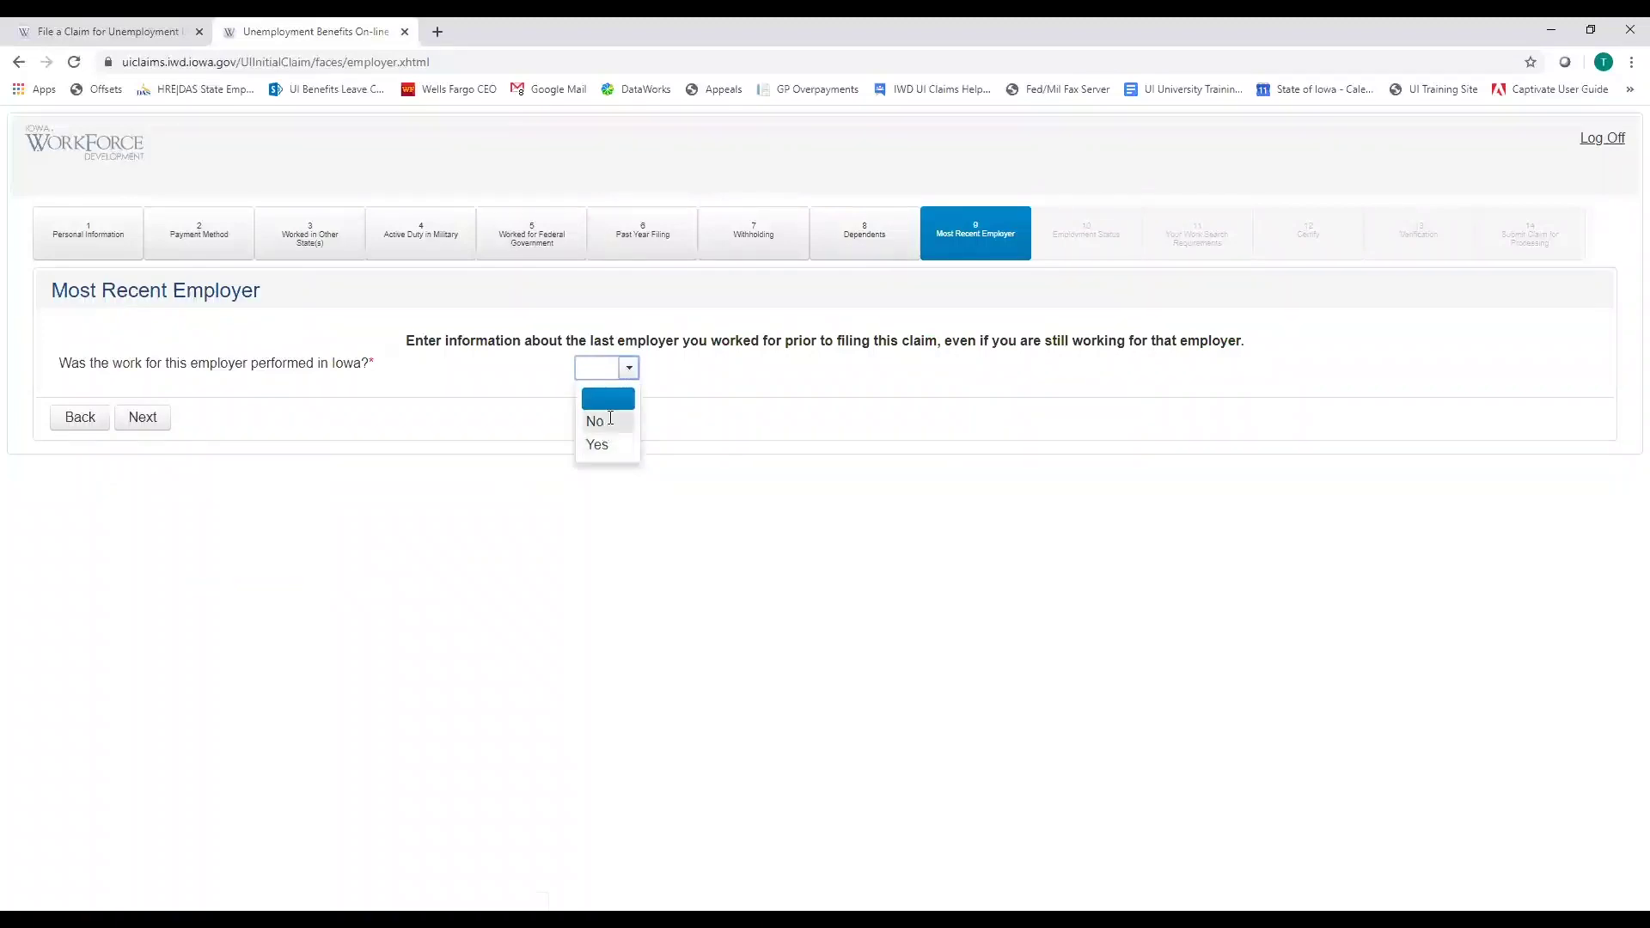
{"action": "left_click", "coordinate": [603, 427]}
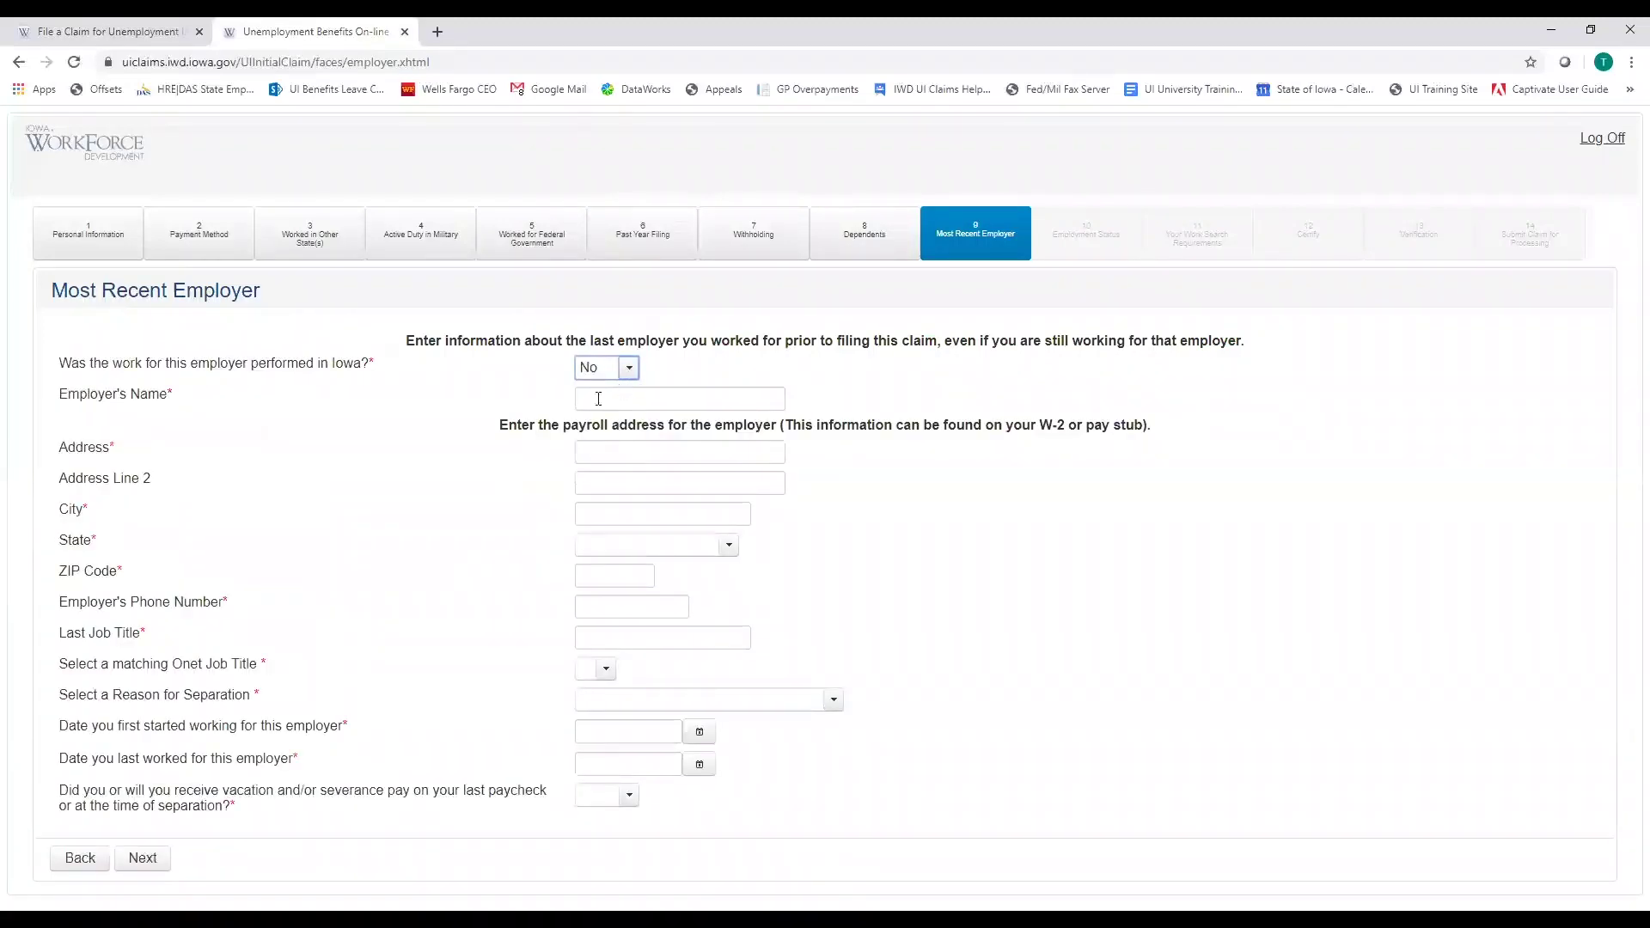
{"action": "left_click", "coordinate": [597, 398]}
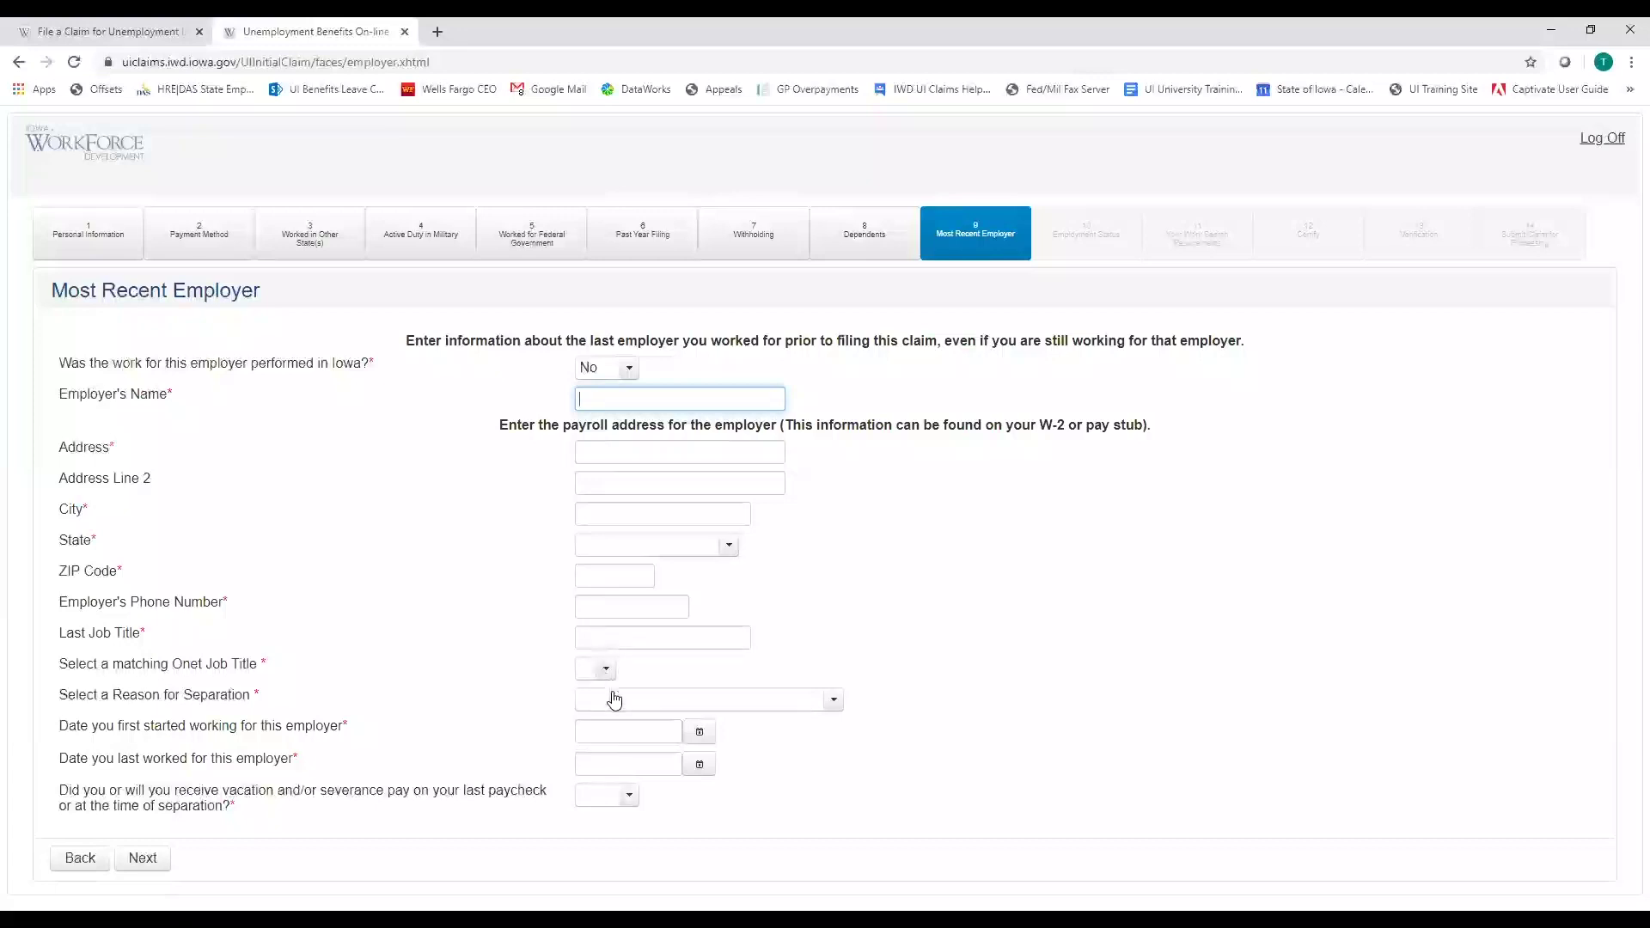
{"action": "left_click", "coordinate": [605, 670]}
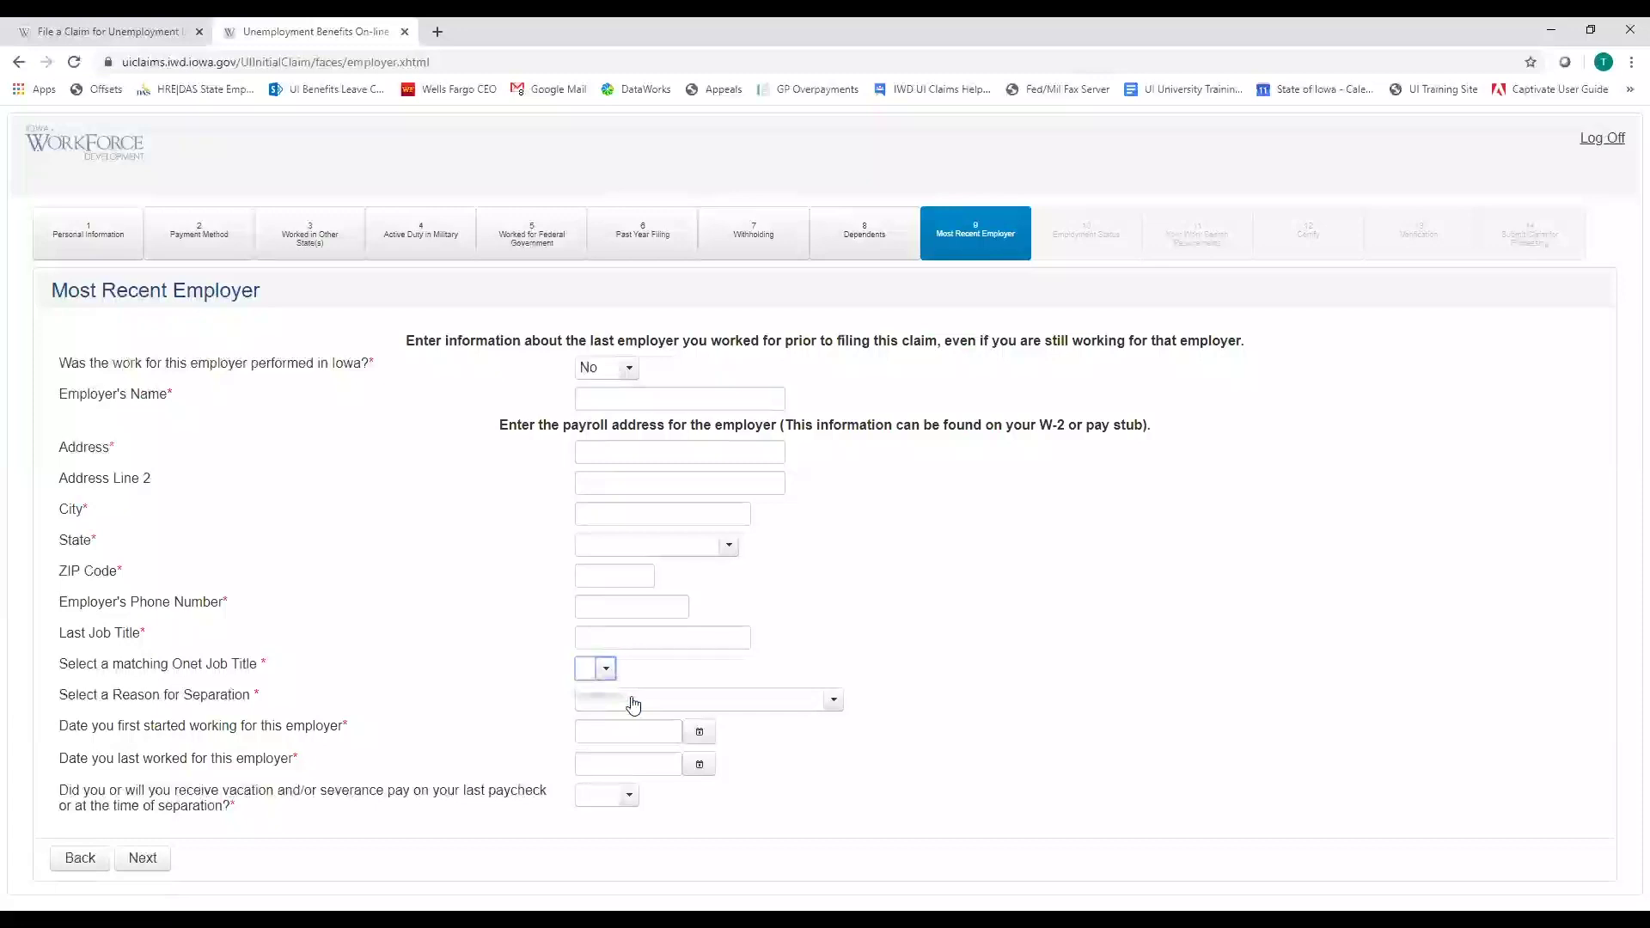
{"action": "left_click", "coordinate": [631, 701]}
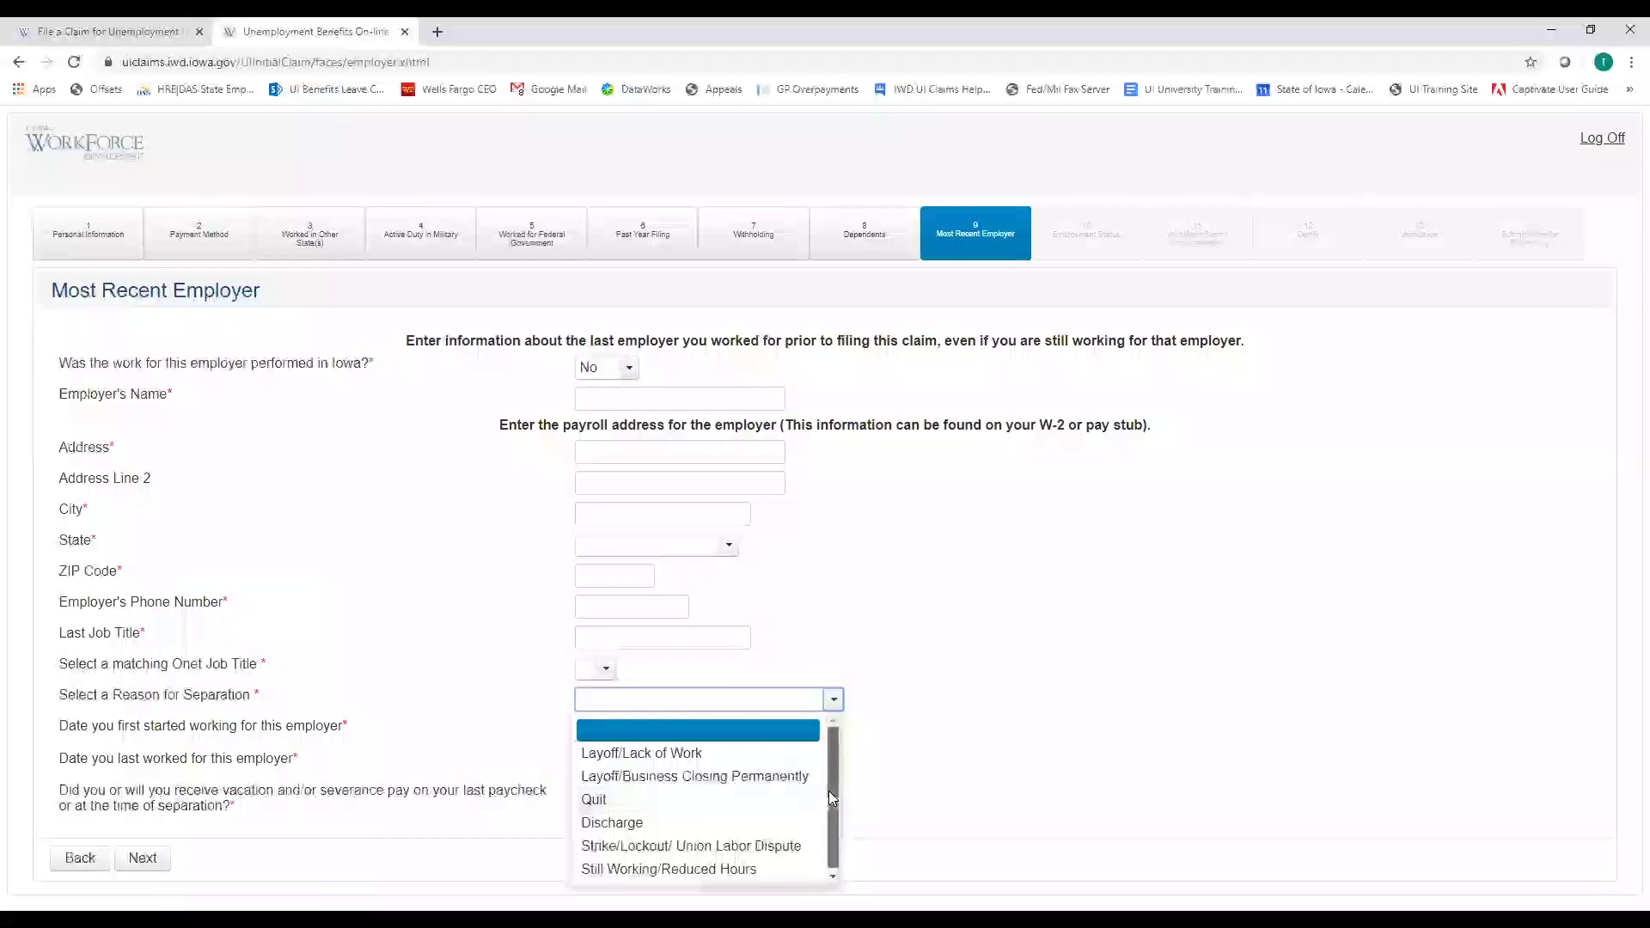
{"action": "left_click_drag", "start_coordinate": [829, 790], "coordinate": [832, 821]}
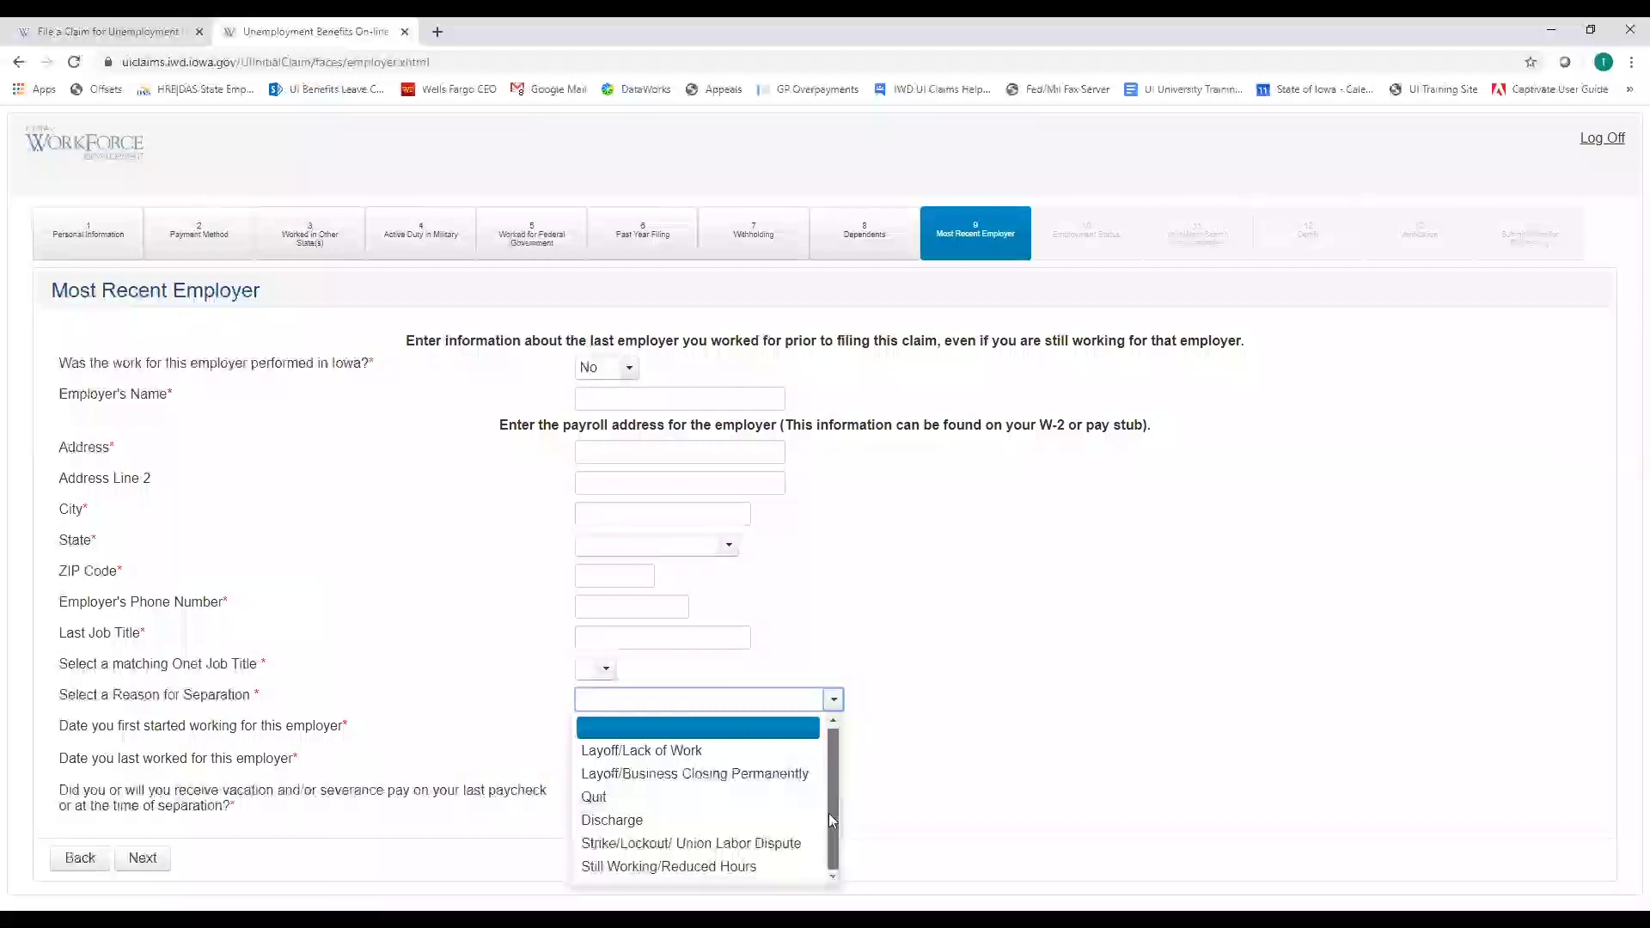
{"action": "left_click", "coordinate": [830, 702]}
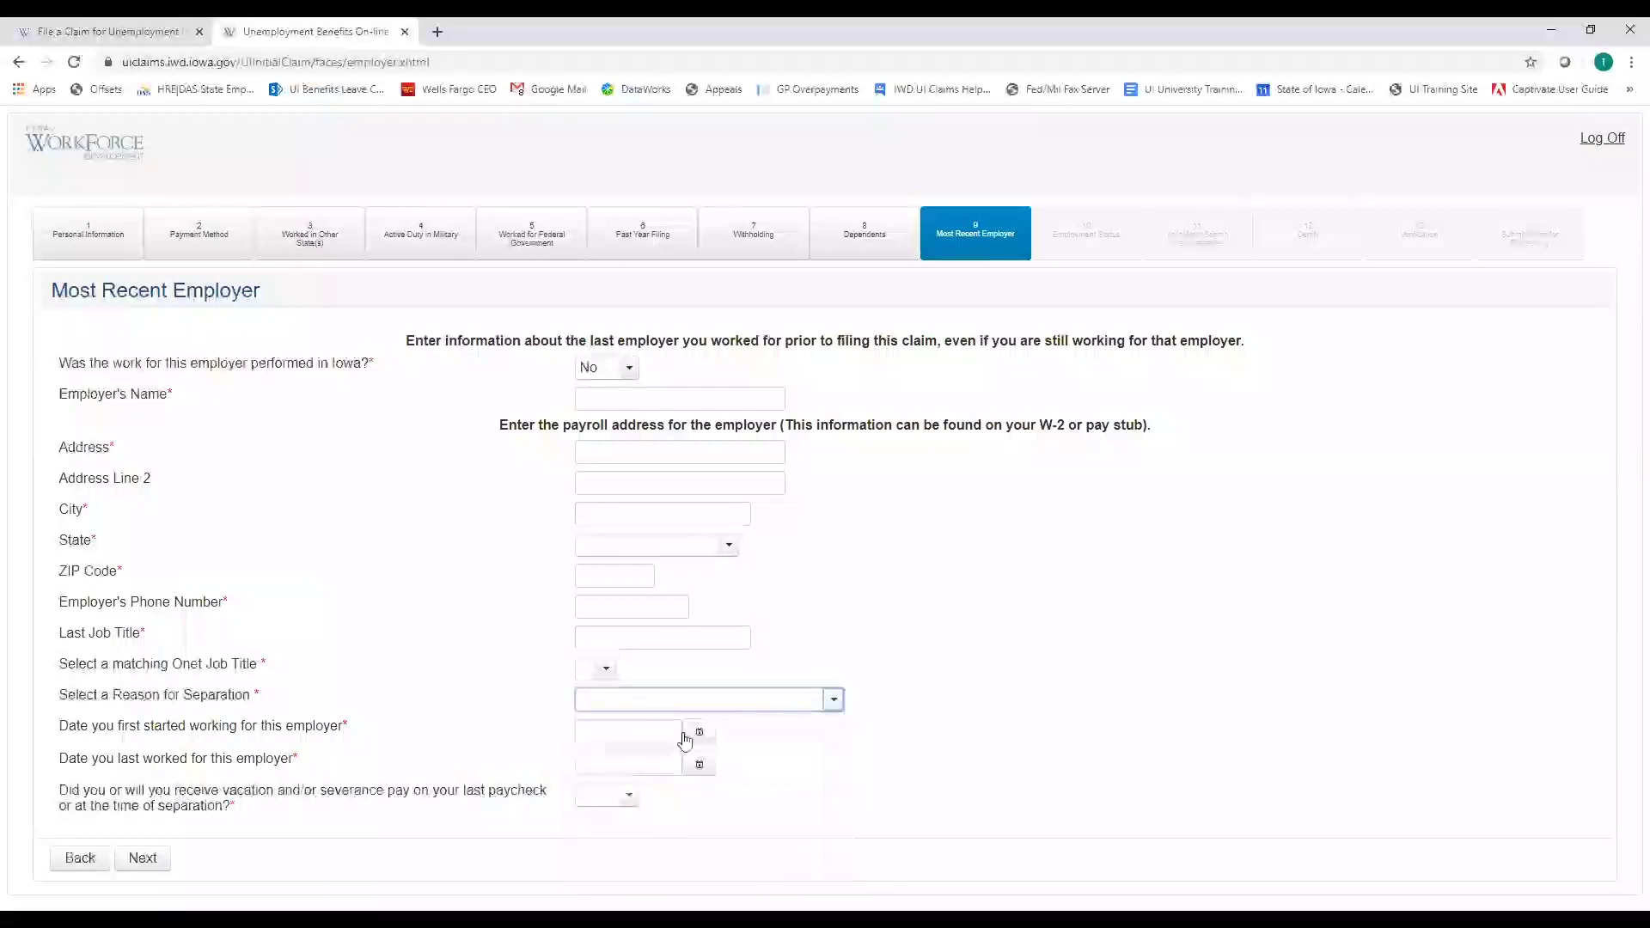
{"action": "left_click", "coordinate": [593, 735]}
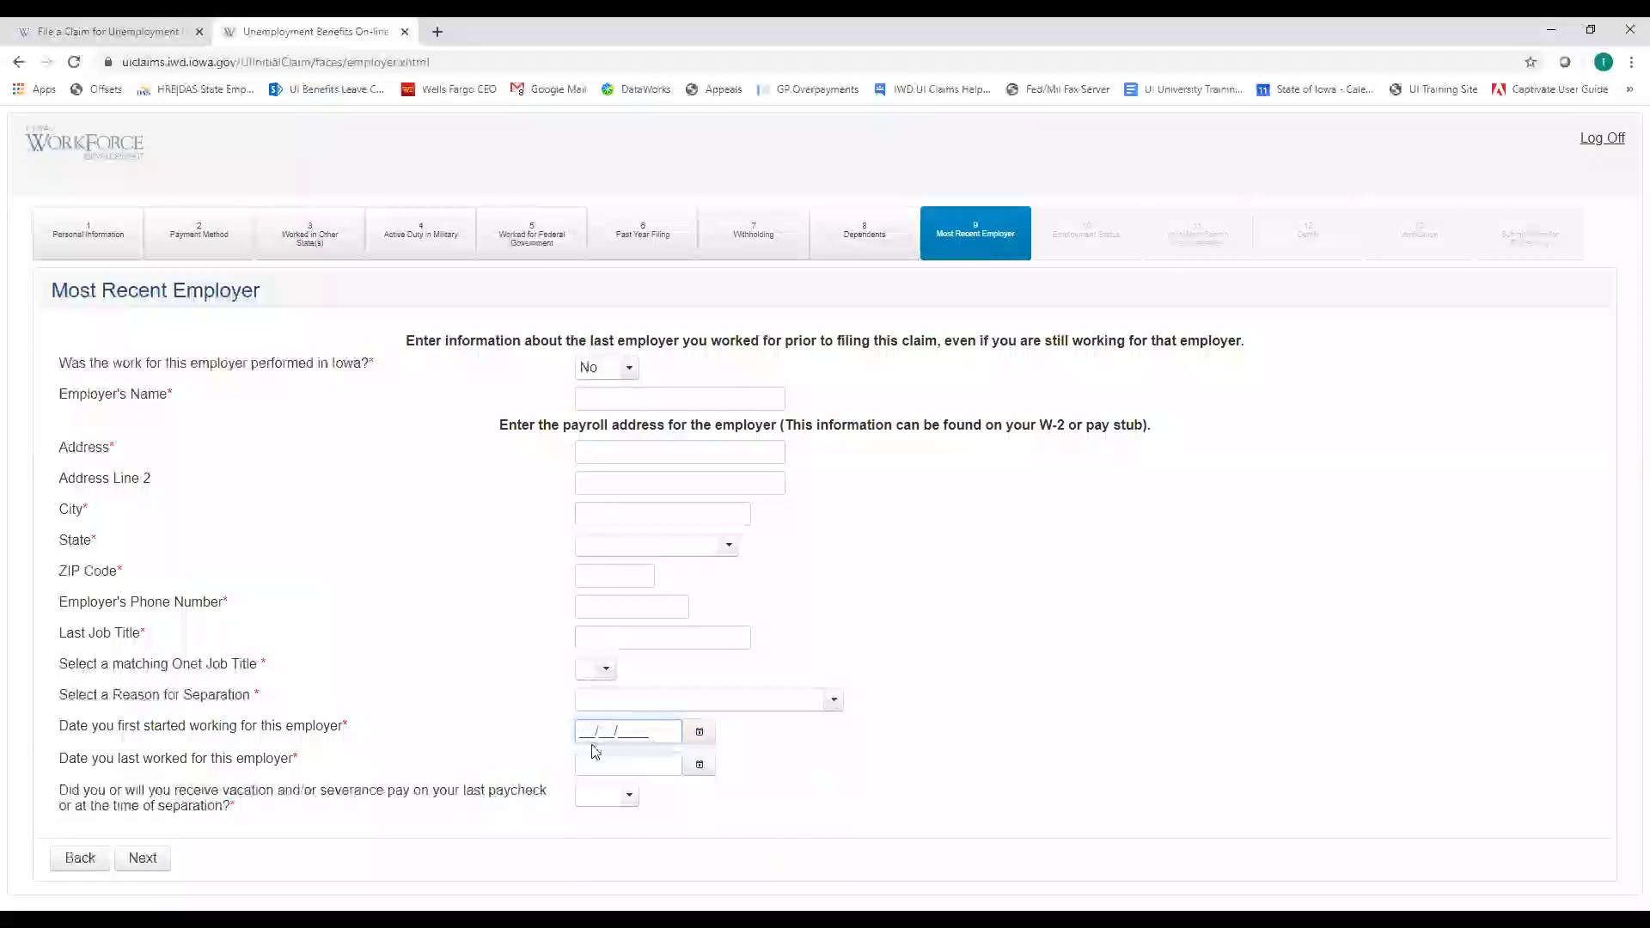
{"action": "left_click", "coordinate": [593, 767]}
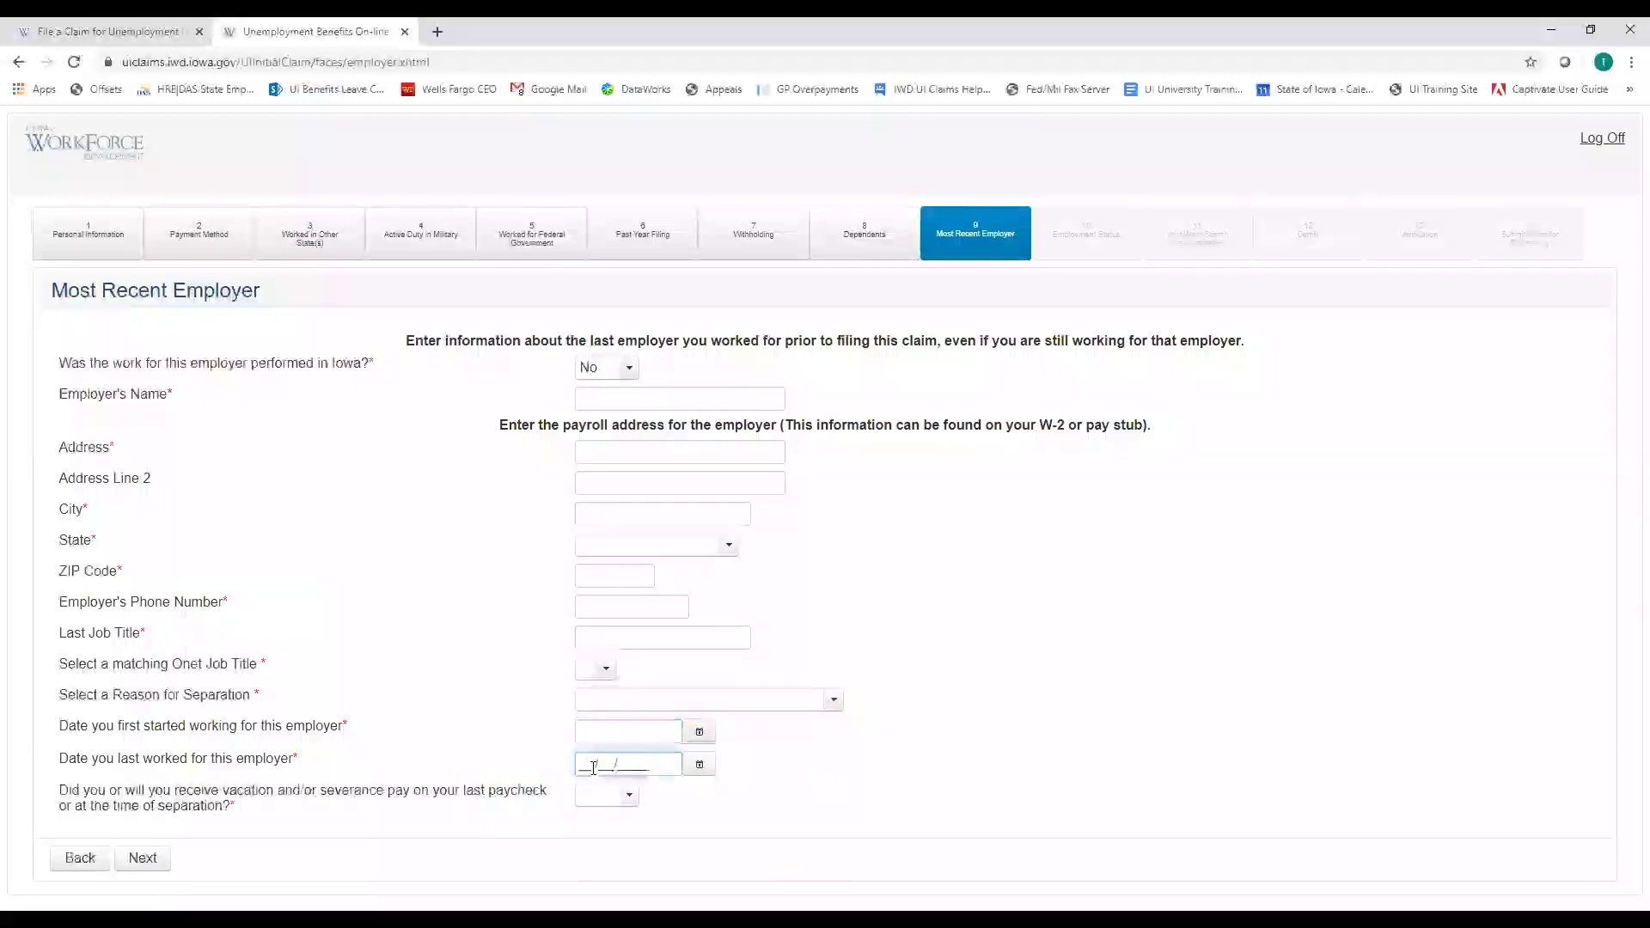
Answer Yes to vacation/severance pay and go to the paid-through date field
{"action": "left_click", "coordinate": [631, 800]}
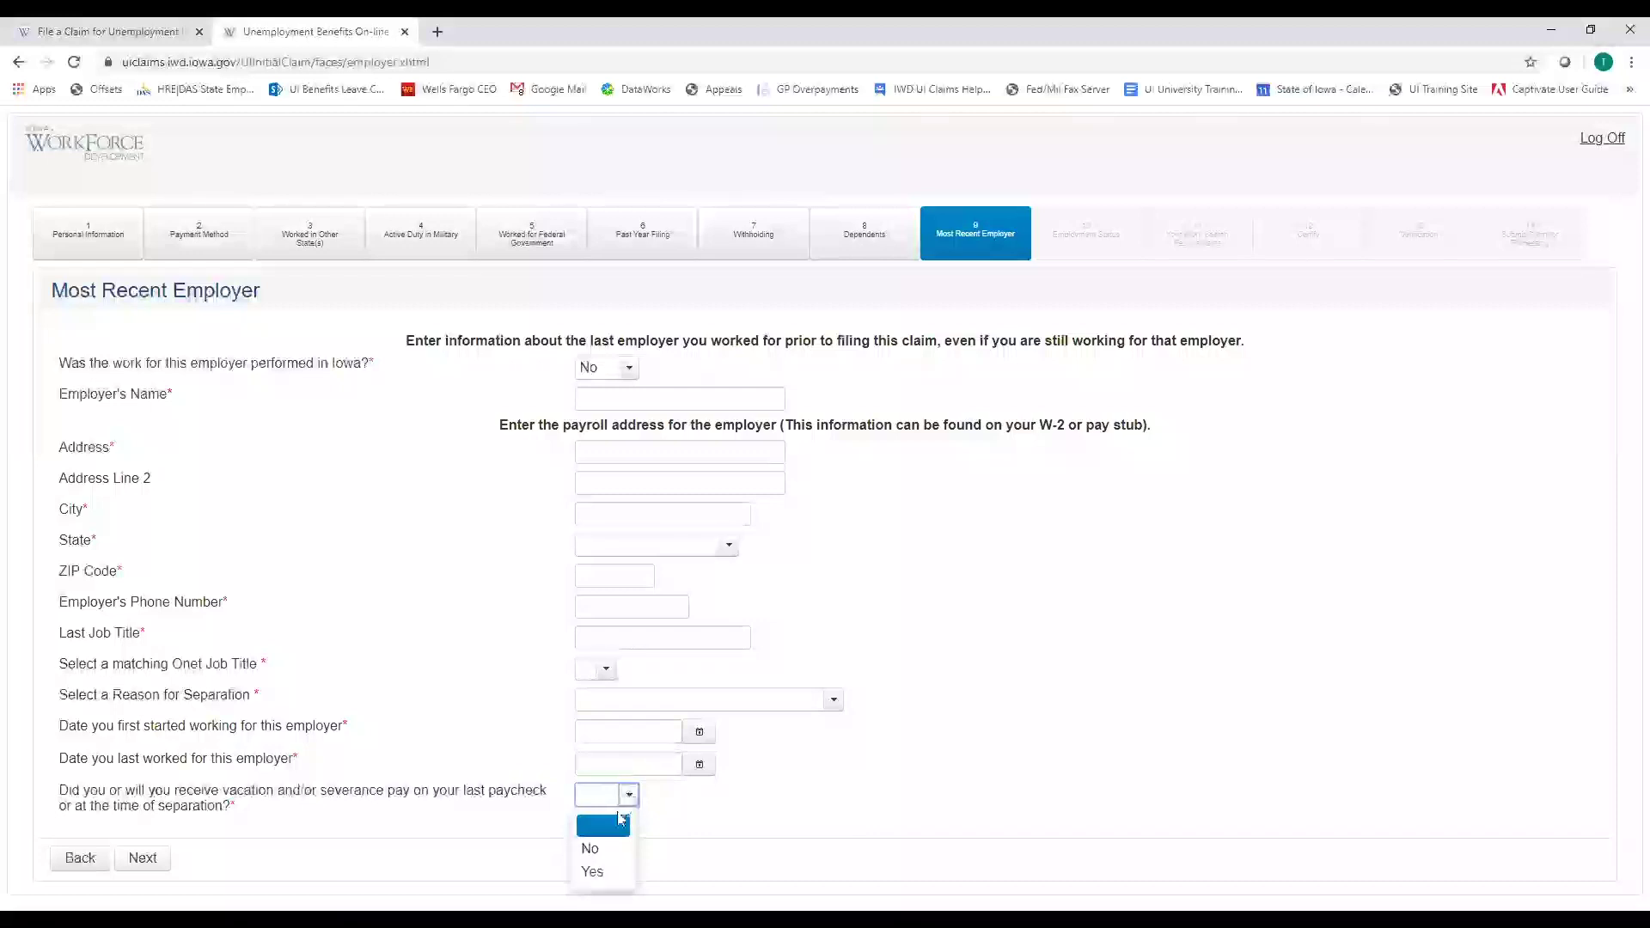
{"action": "left_click", "coordinate": [599, 873]}
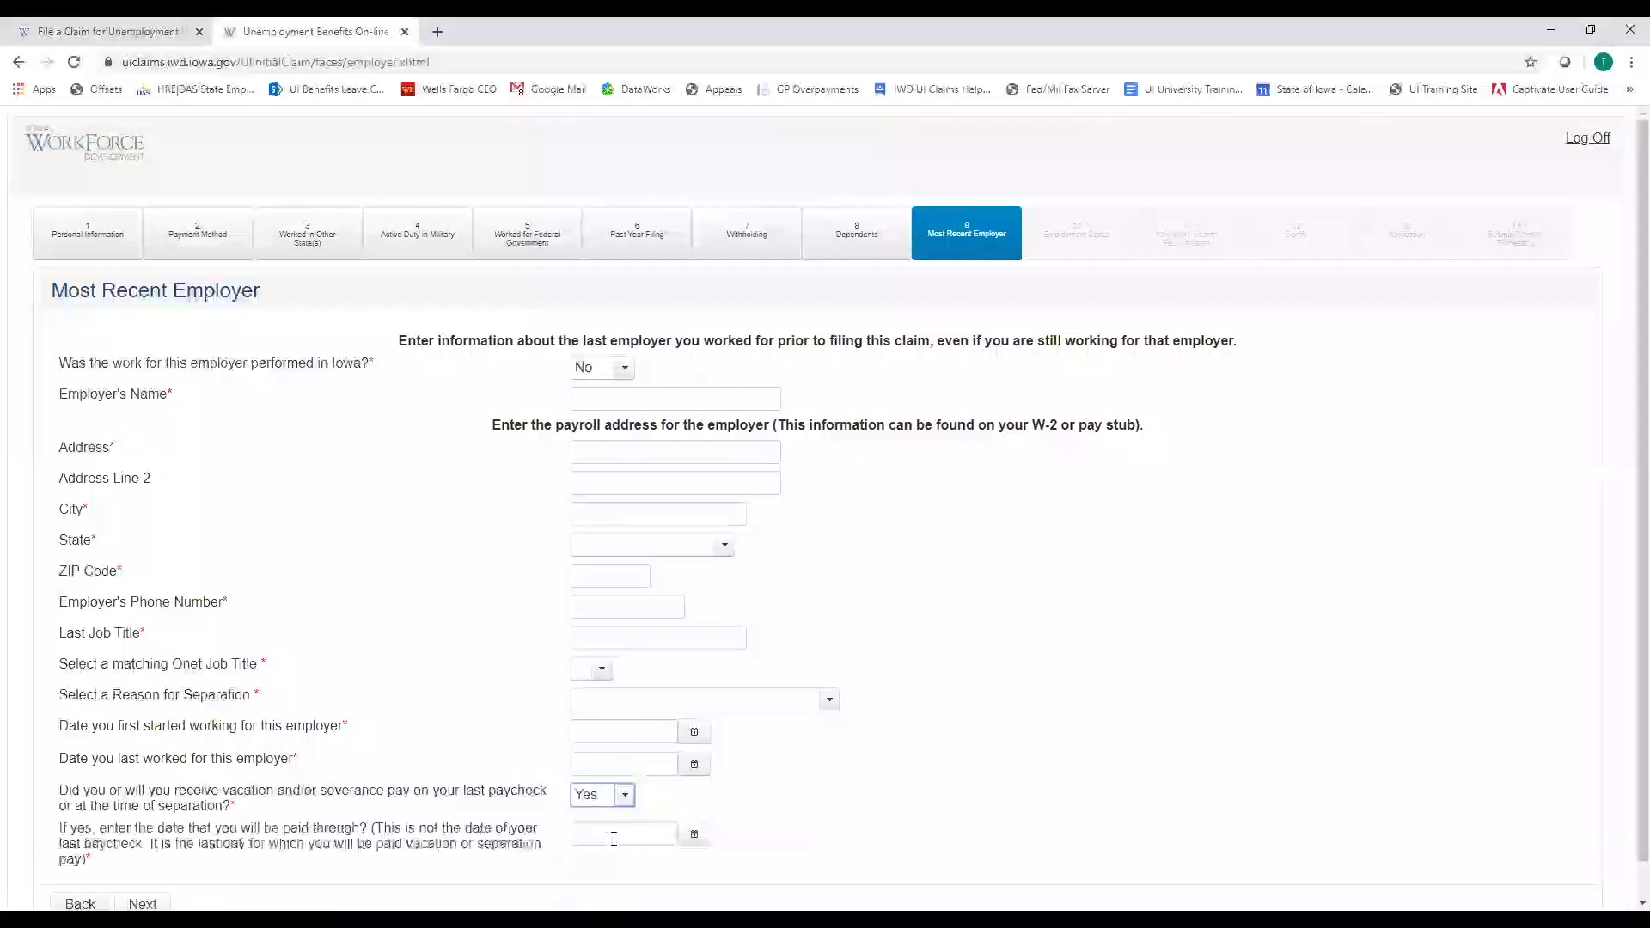
{"action": "scroll", "coordinate": [602, 799], "scroll_direction": "down", "scroll_amount": 1}
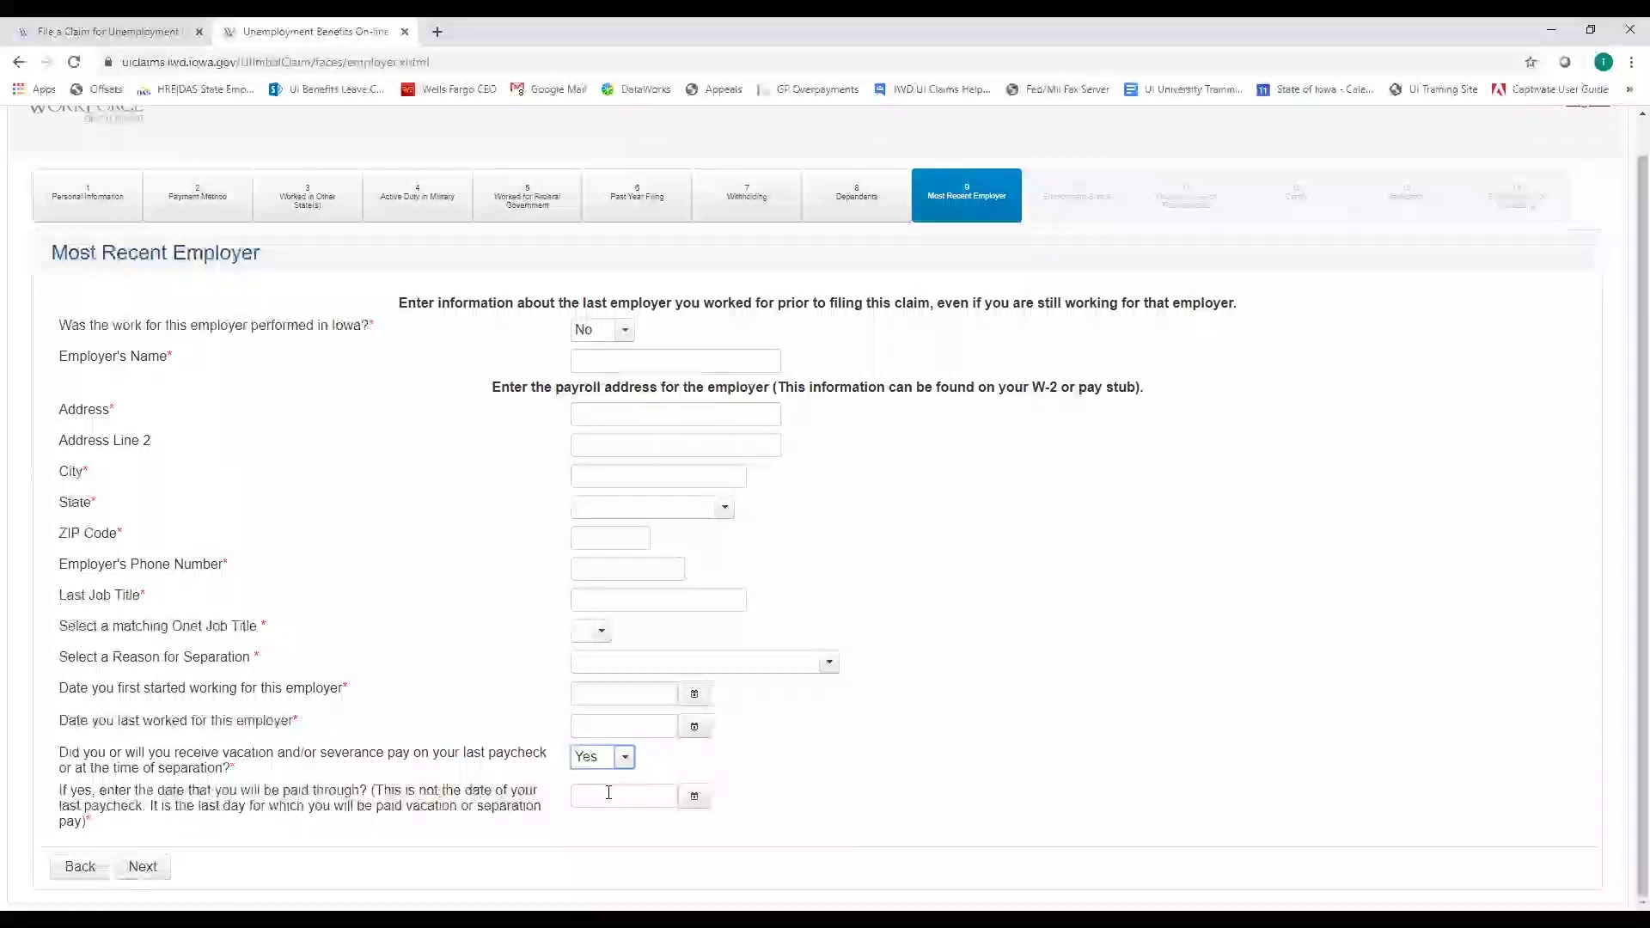
{"action": "left_click", "coordinate": [610, 792]}
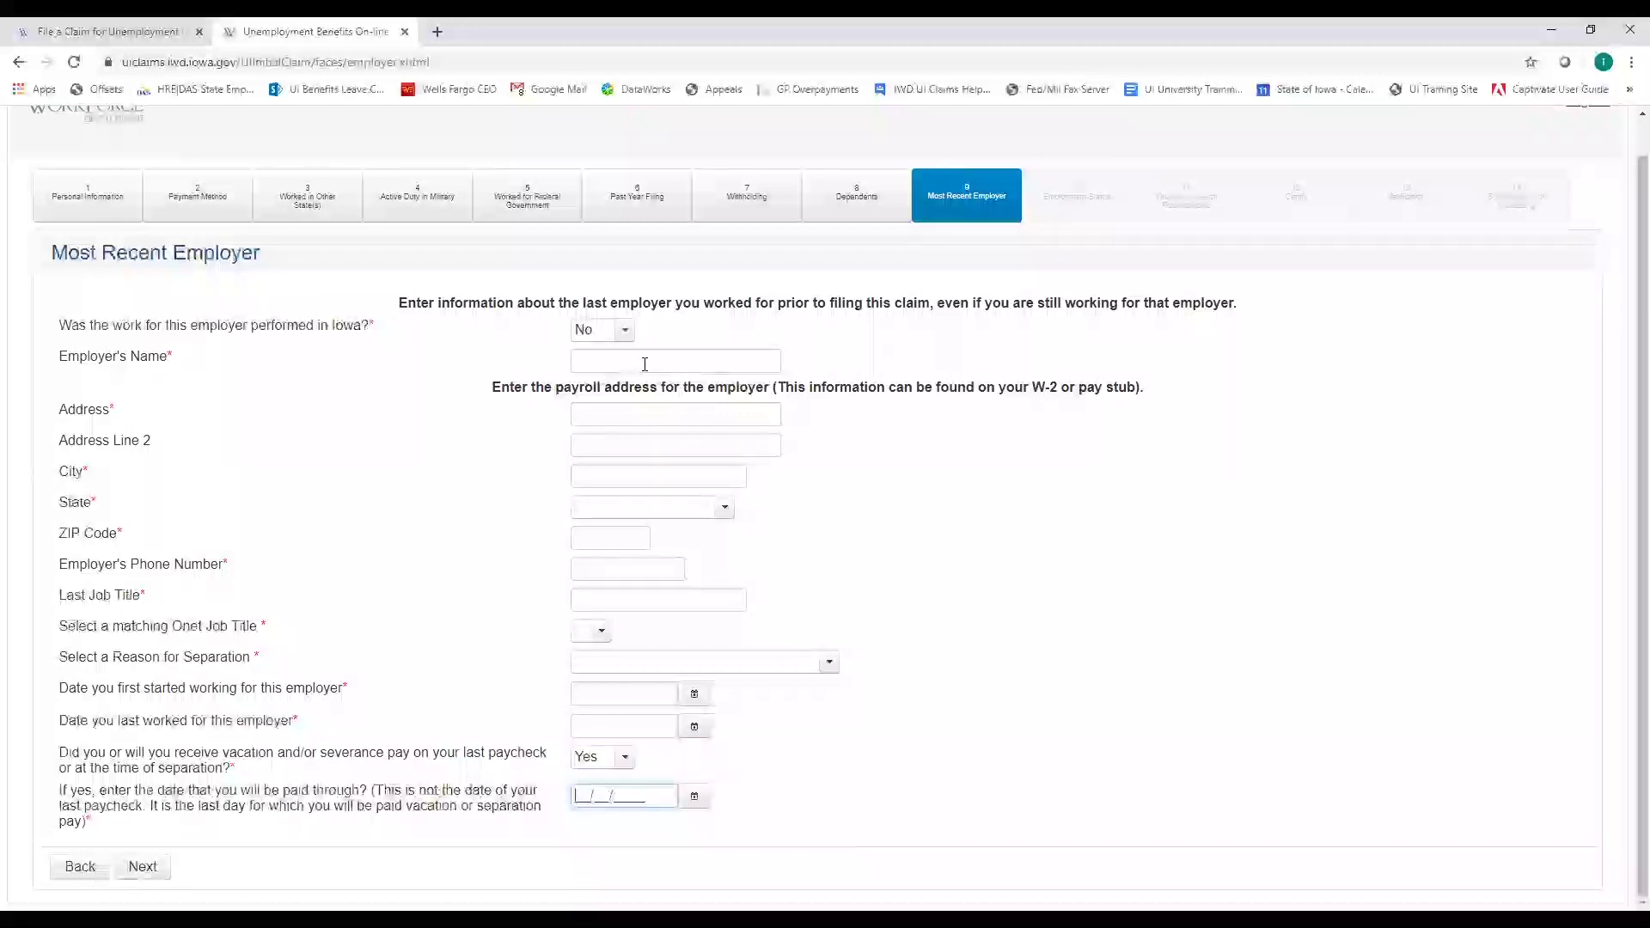
Switch the worked-in-Iowa answer to Yes and continue to the Most Recent Employer Search
{"action": "left_click", "coordinate": [601, 329]}
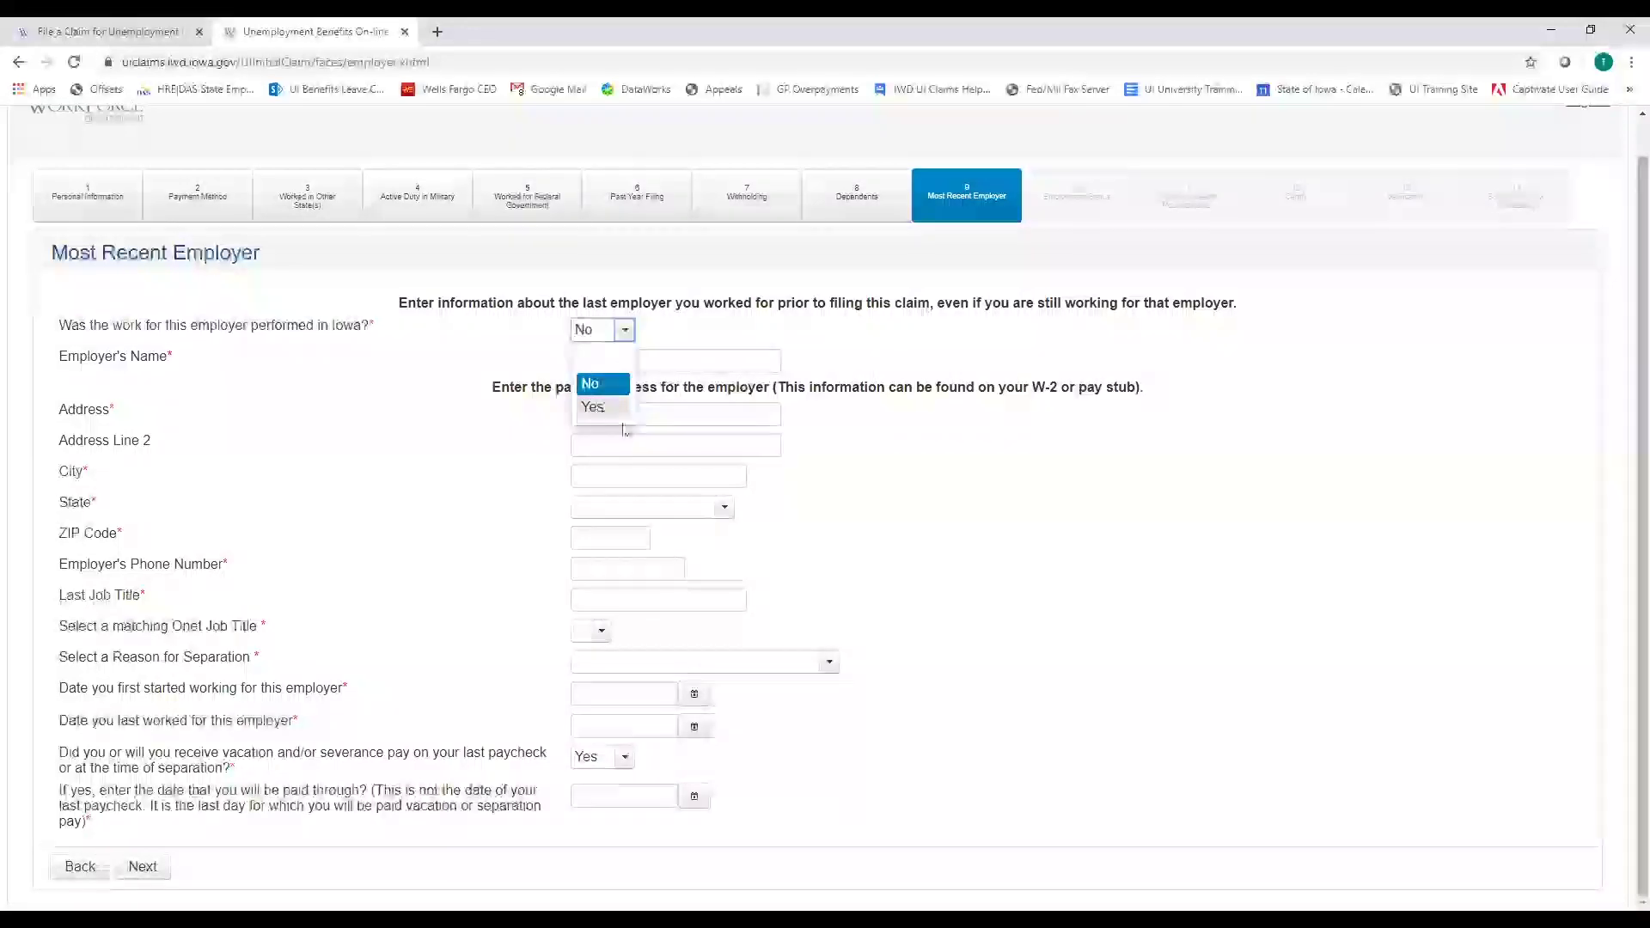
{"action": "left_click", "coordinate": [612, 406]}
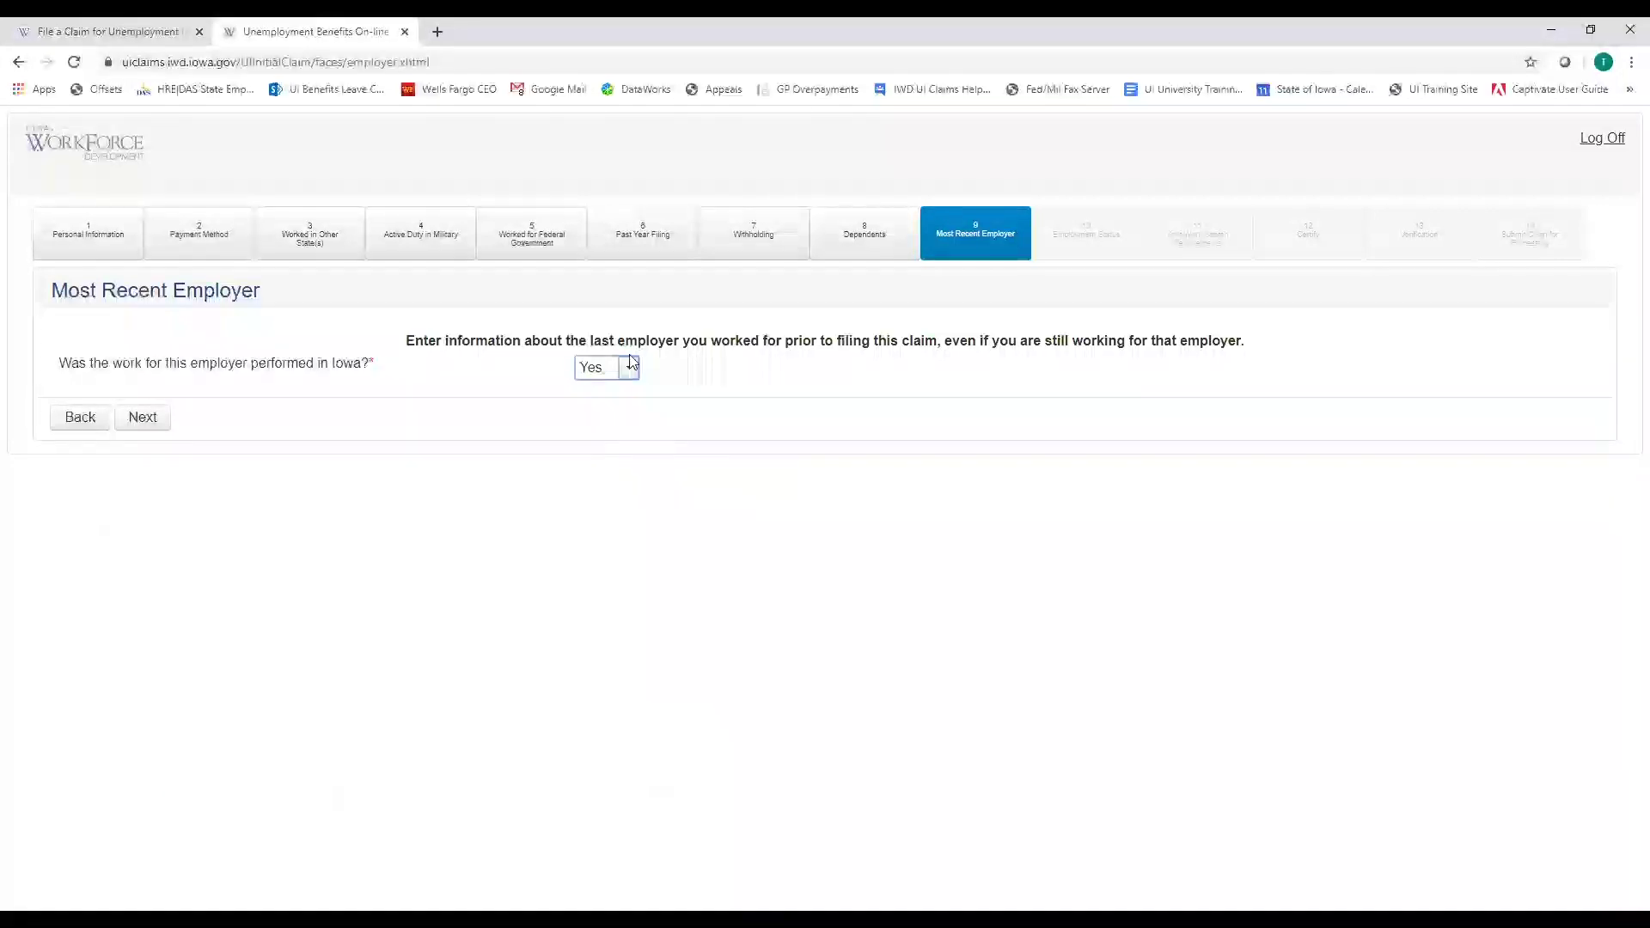
{"action": "left_click", "coordinate": [618, 410]}
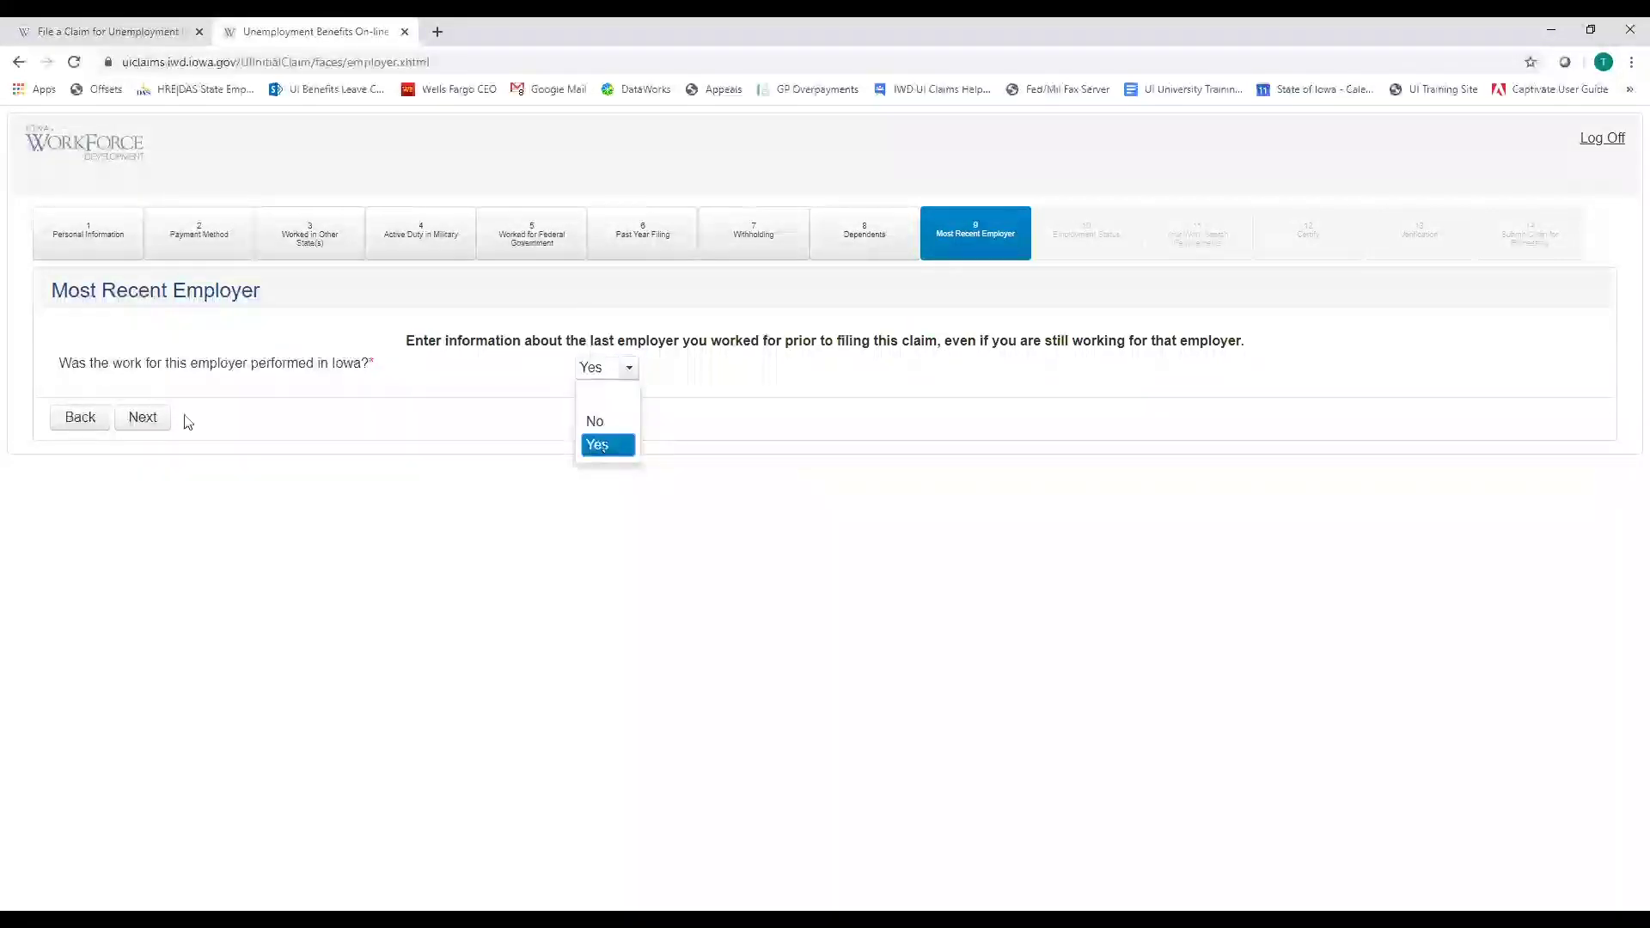
{"action": "left_click", "coordinate": [156, 428]}
{"action": "left_click", "coordinate": [156, 428]}
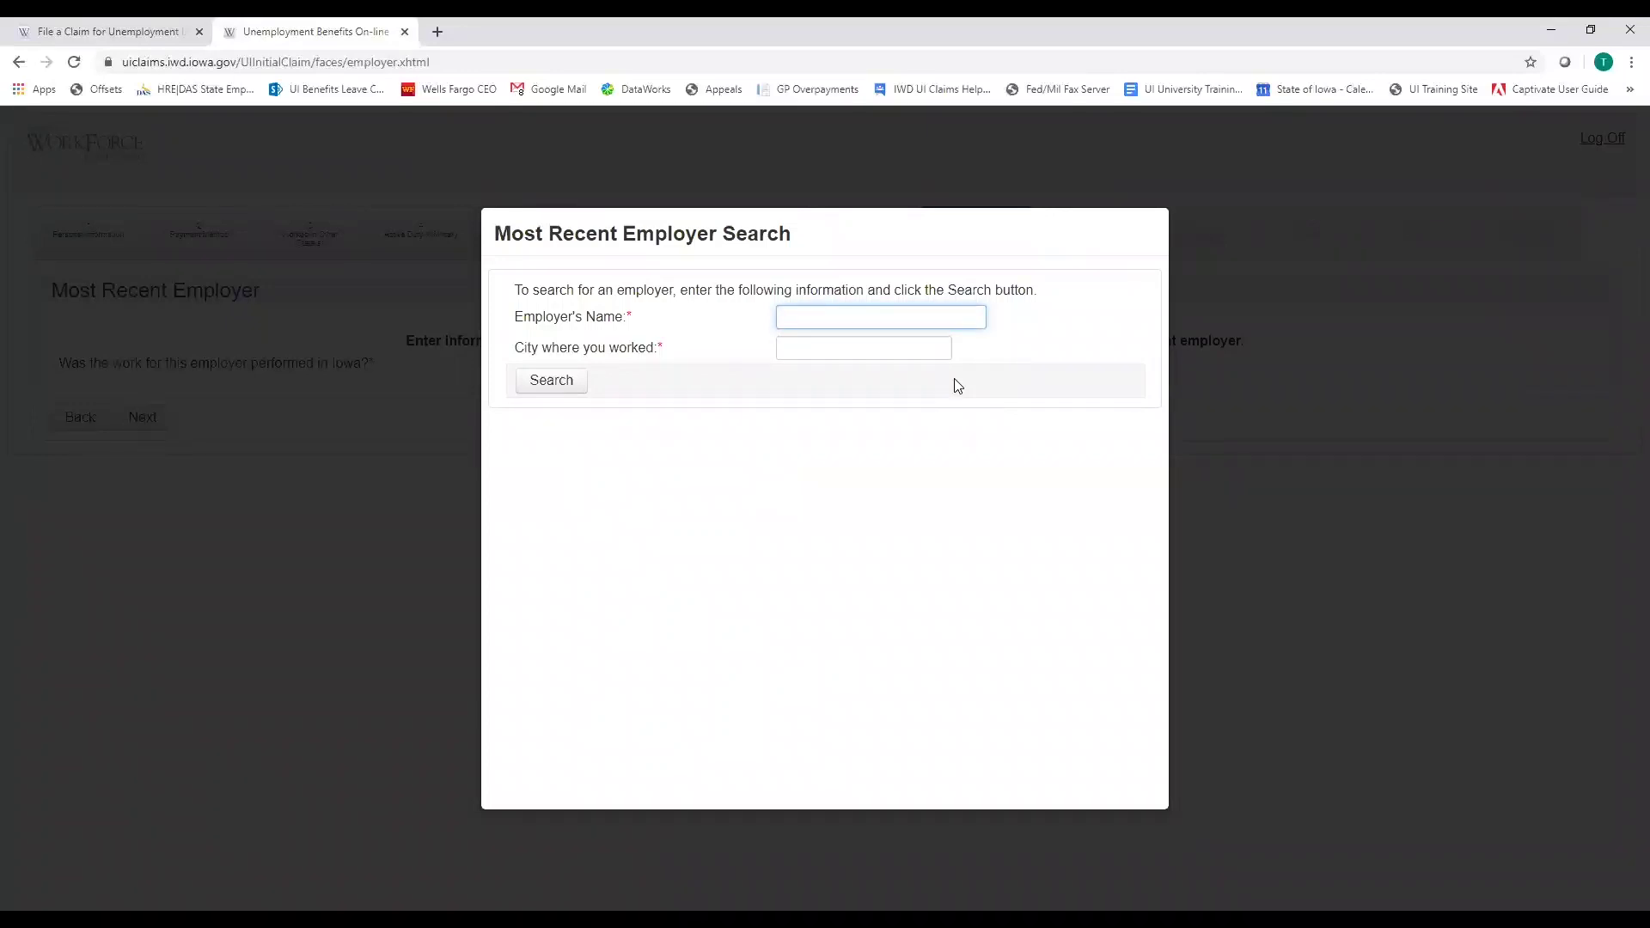
Search for the employer by name with city Des Moines, then choose manual entry after no records are found
{"action": "type", "text": "Ima Test"}
{"action": "left_click", "coordinate": [819, 350]}
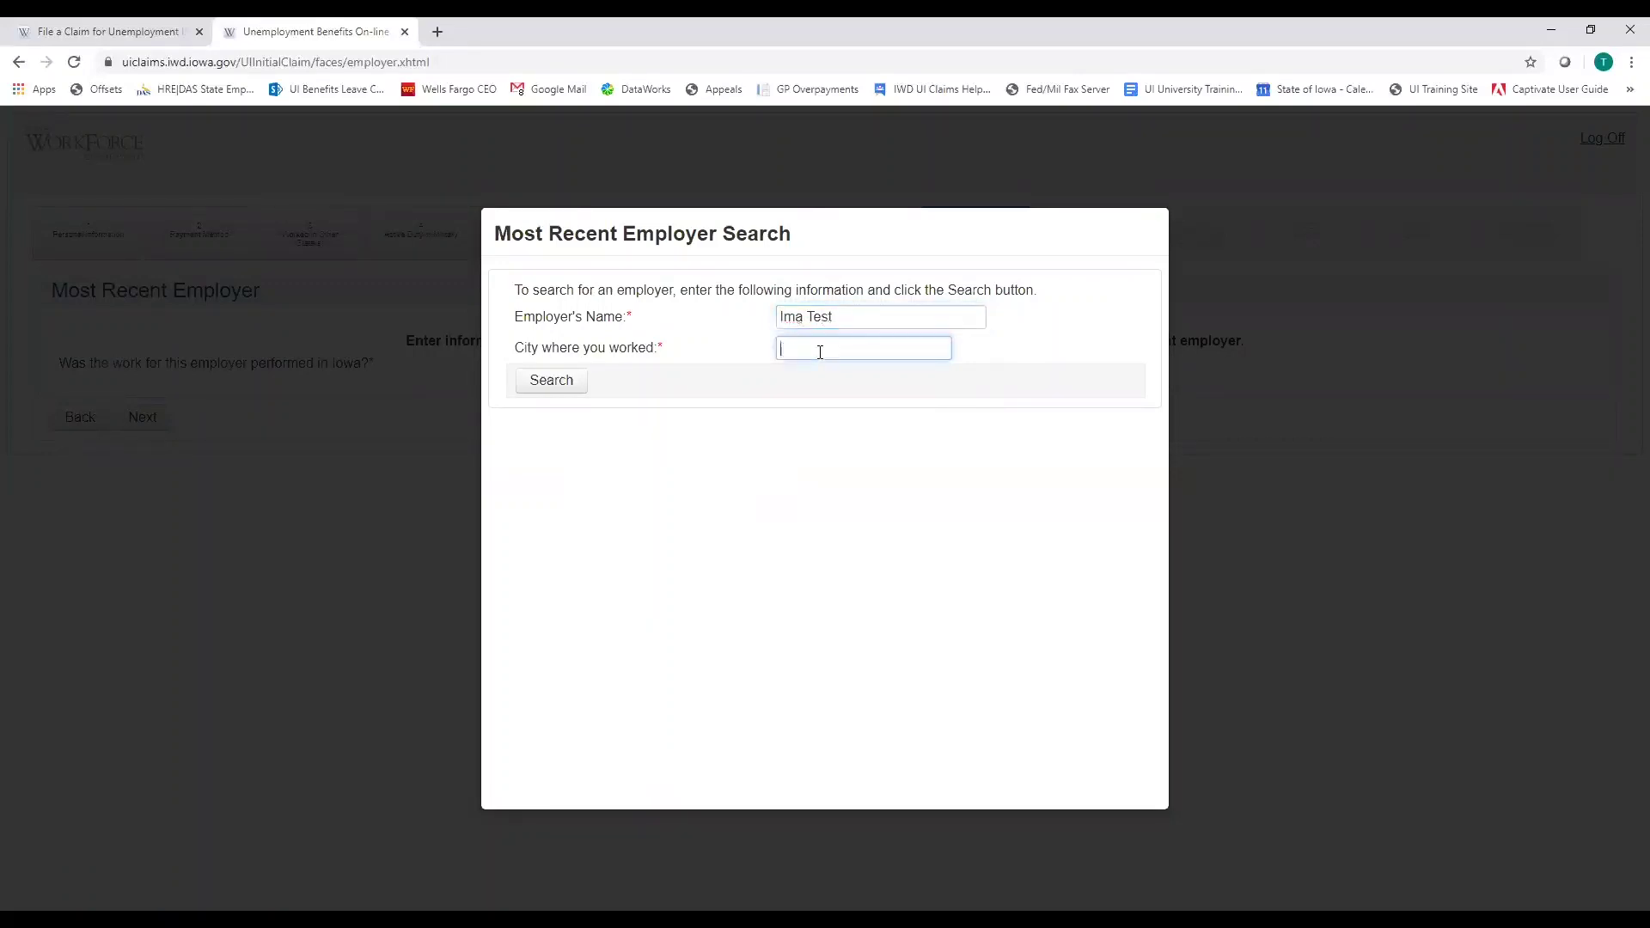
{"action": "type", "text": "Des Moines"}
{"action": "left_click", "coordinate": [848, 308]}
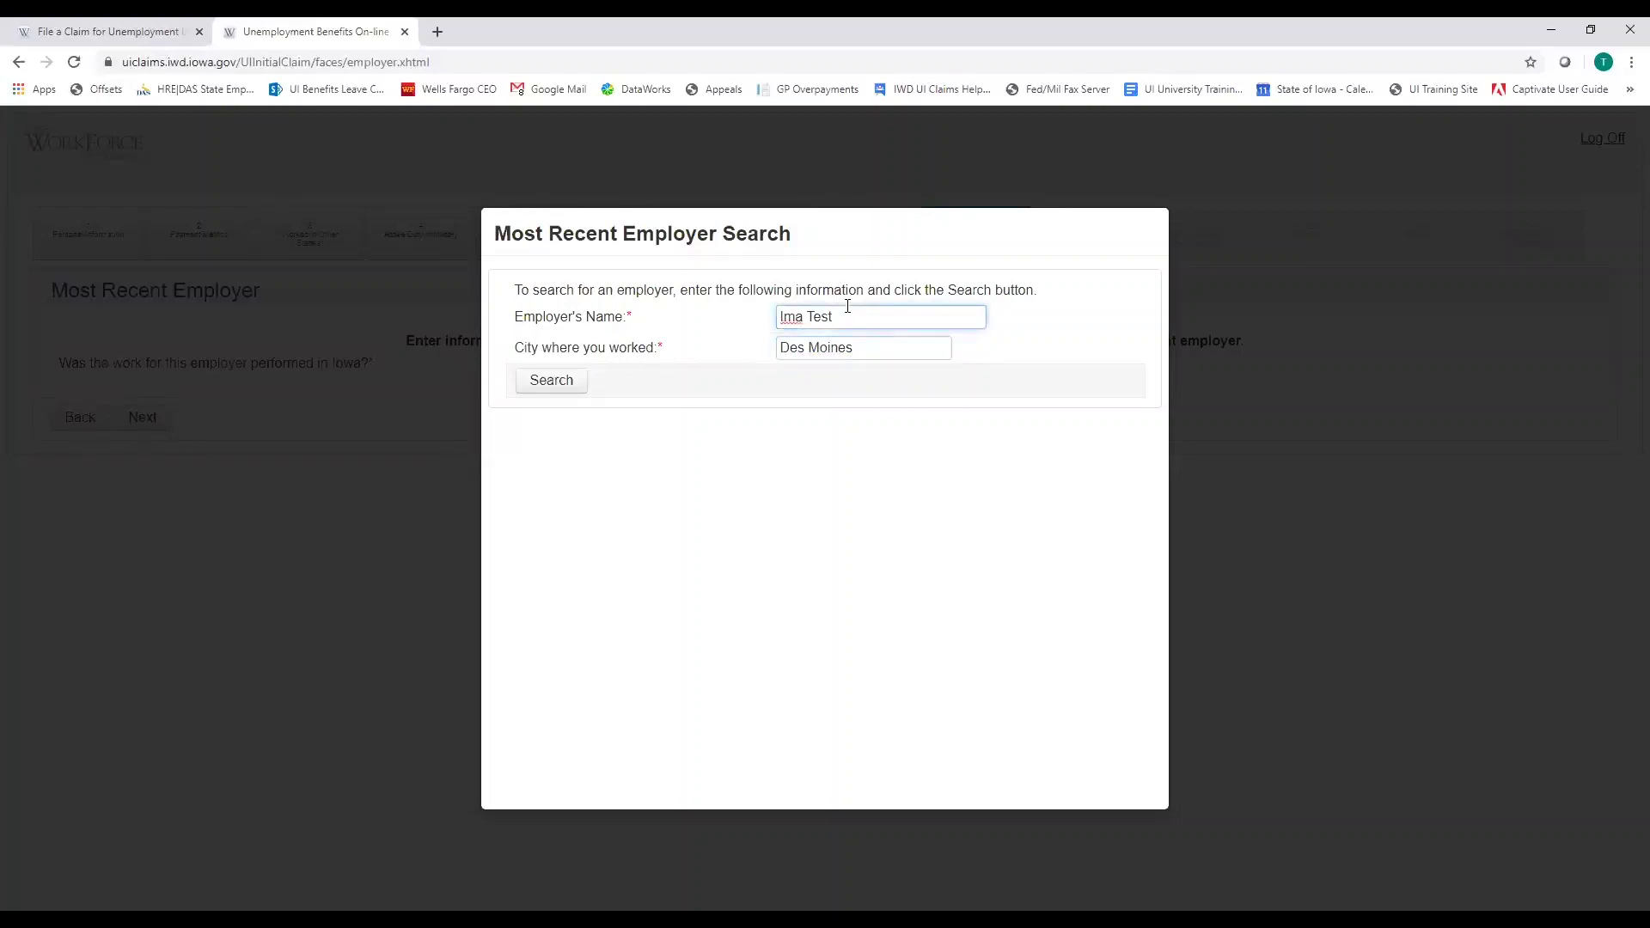
{"action": "left_click", "coordinate": [551, 383]}
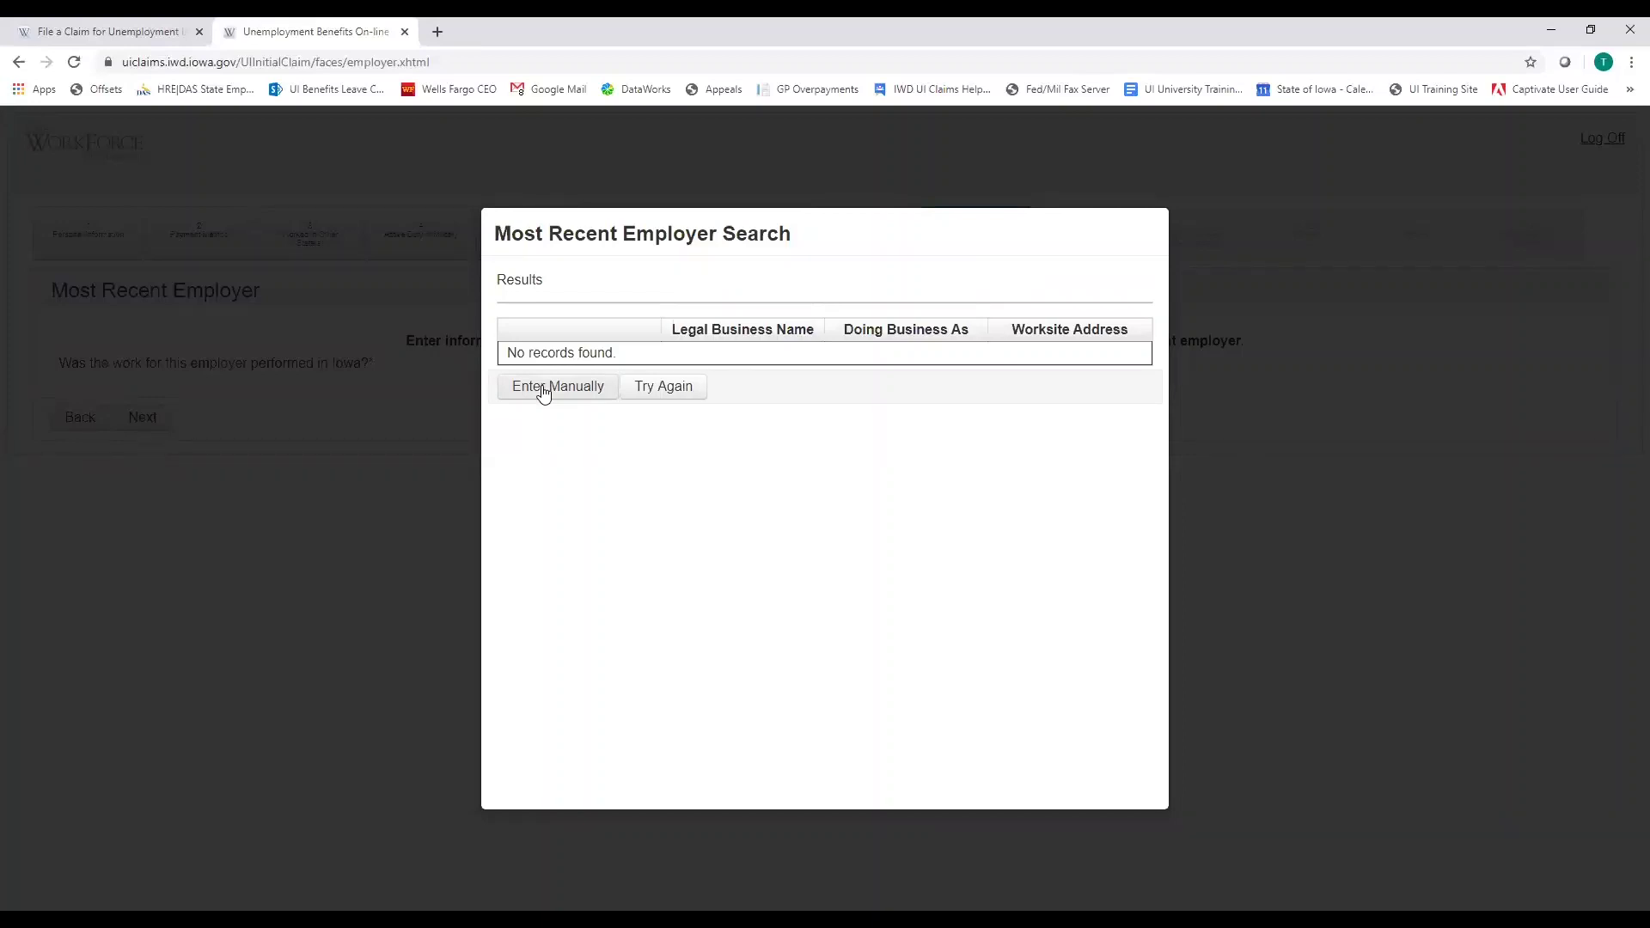
{"action": "left_click", "coordinate": [543, 388]}
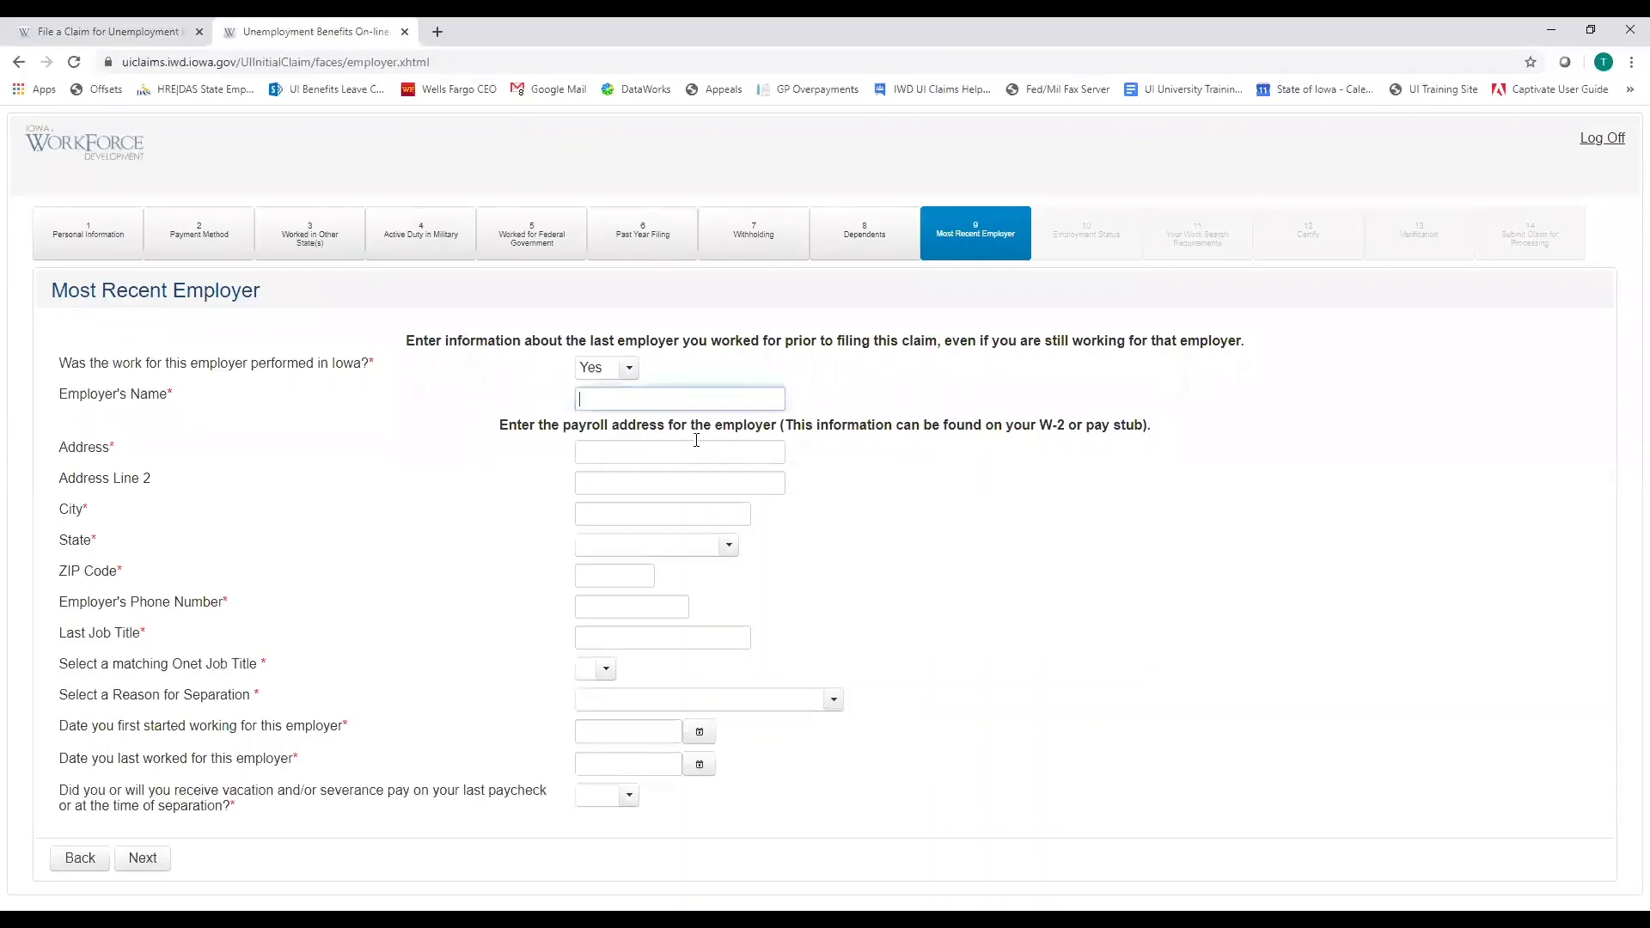
Enter the employer's name, street address, city Des Moines and state Iowa
{"action": "type", "text": "Ima Test"}
{"action": "key", "text": "Tab"}
{"action": "type", "text": "1000"}
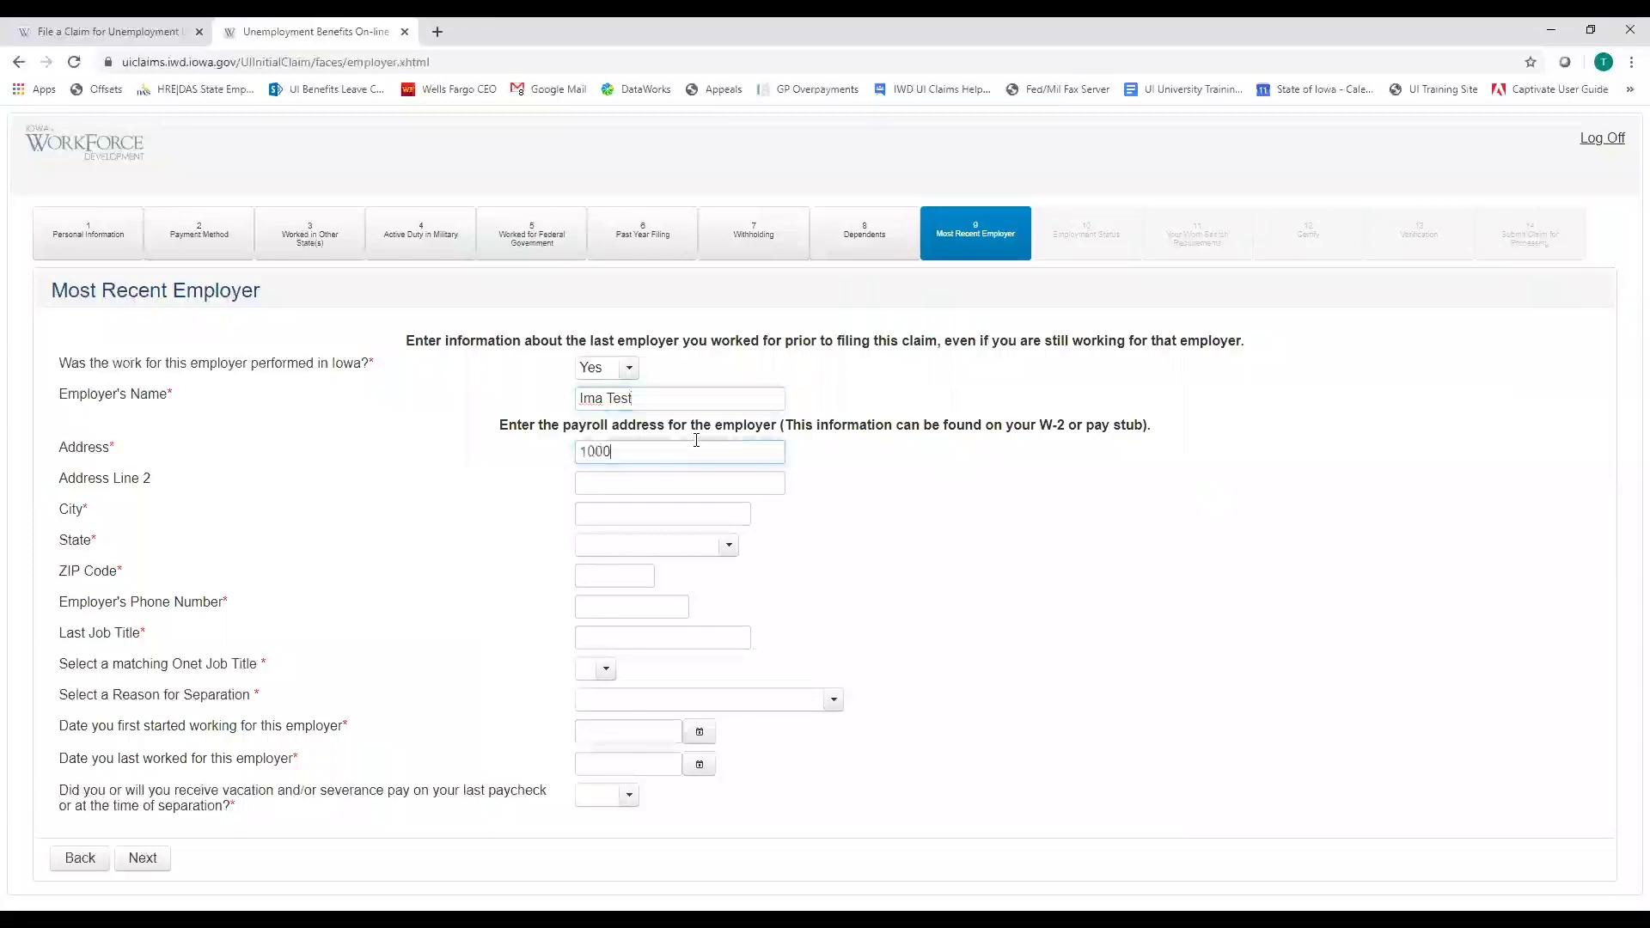
{"action": "type", "text": " E. Grand"}
{"action": "left_click", "coordinate": [608, 516]}
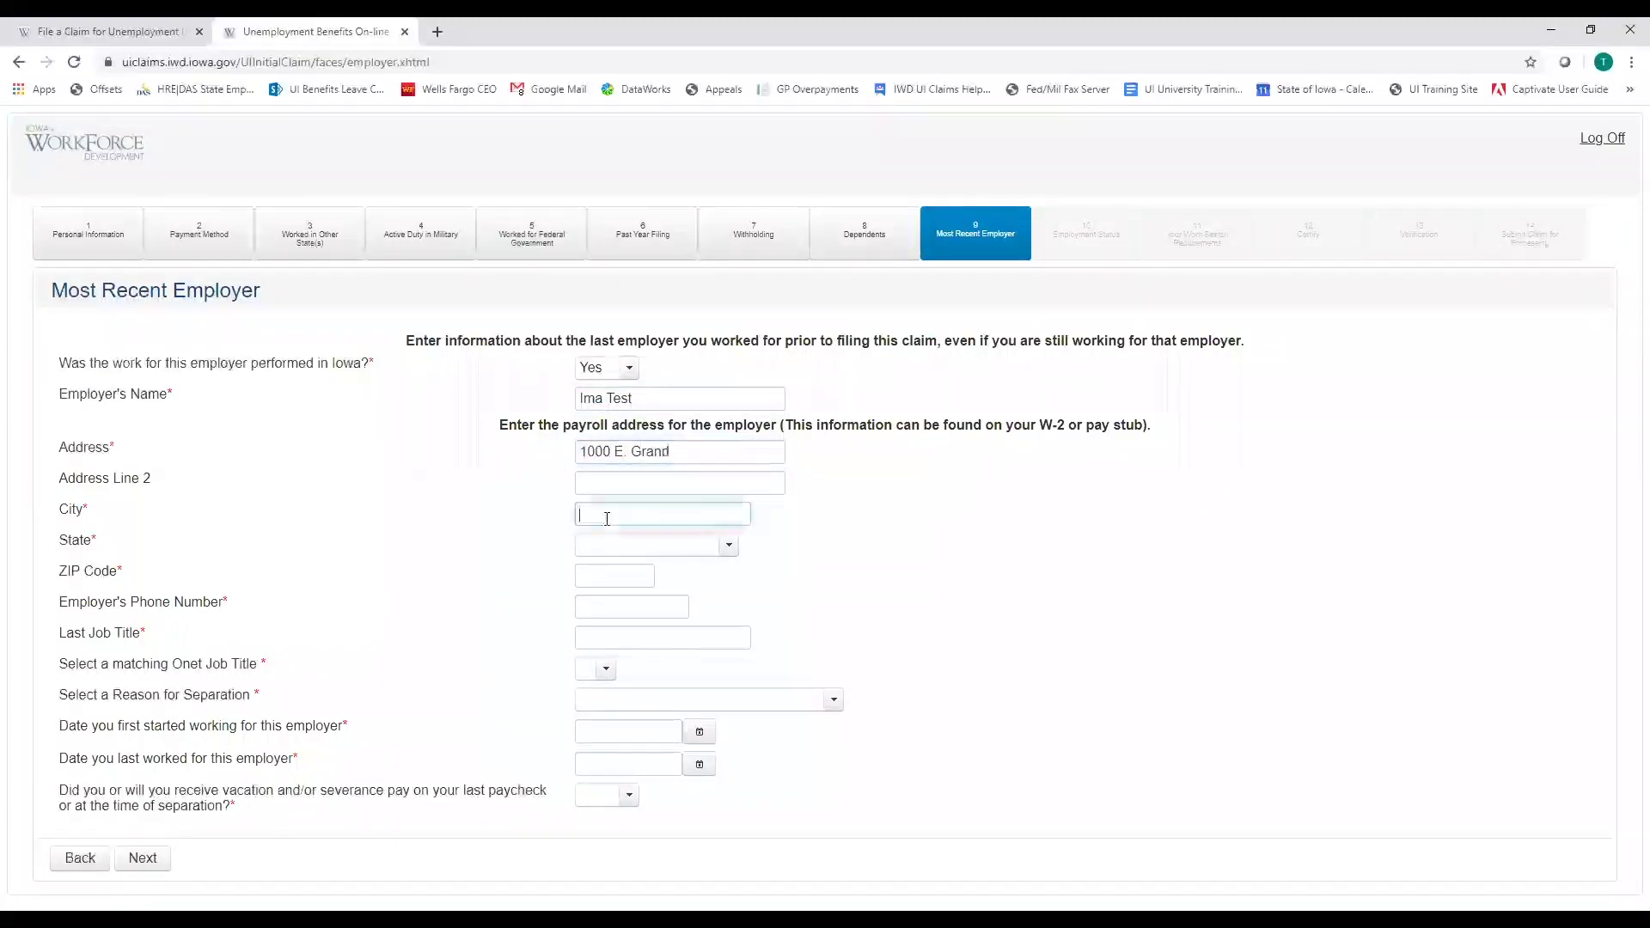
{"action": "type", "text": "Des Moines"}
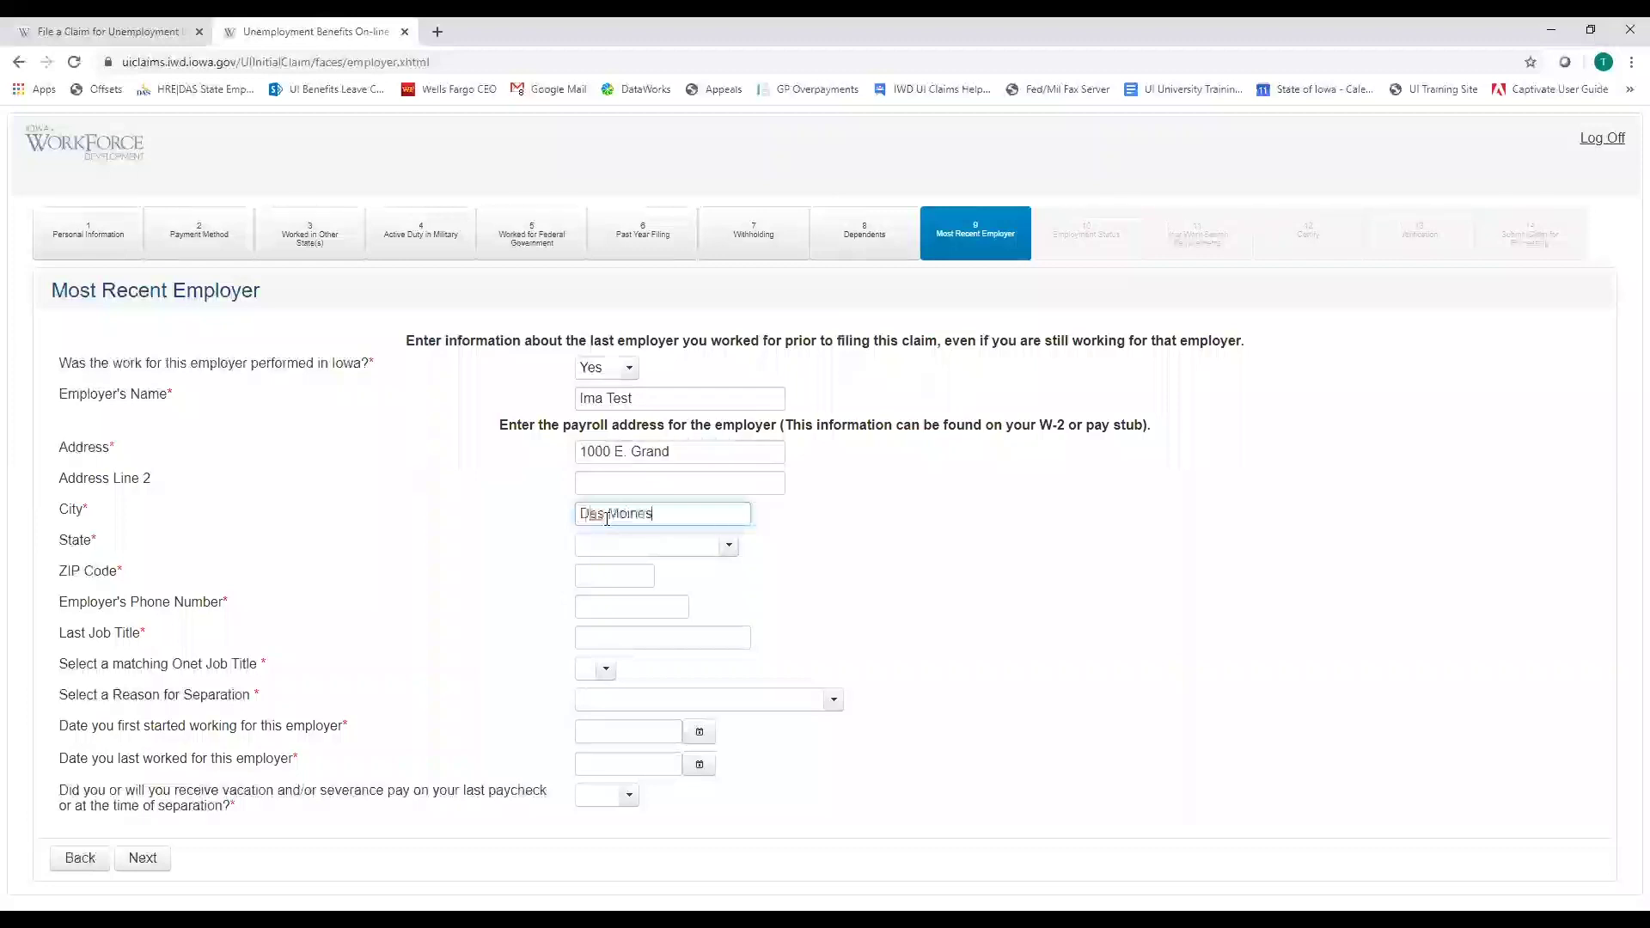
{"action": "key", "text": "Tab"}
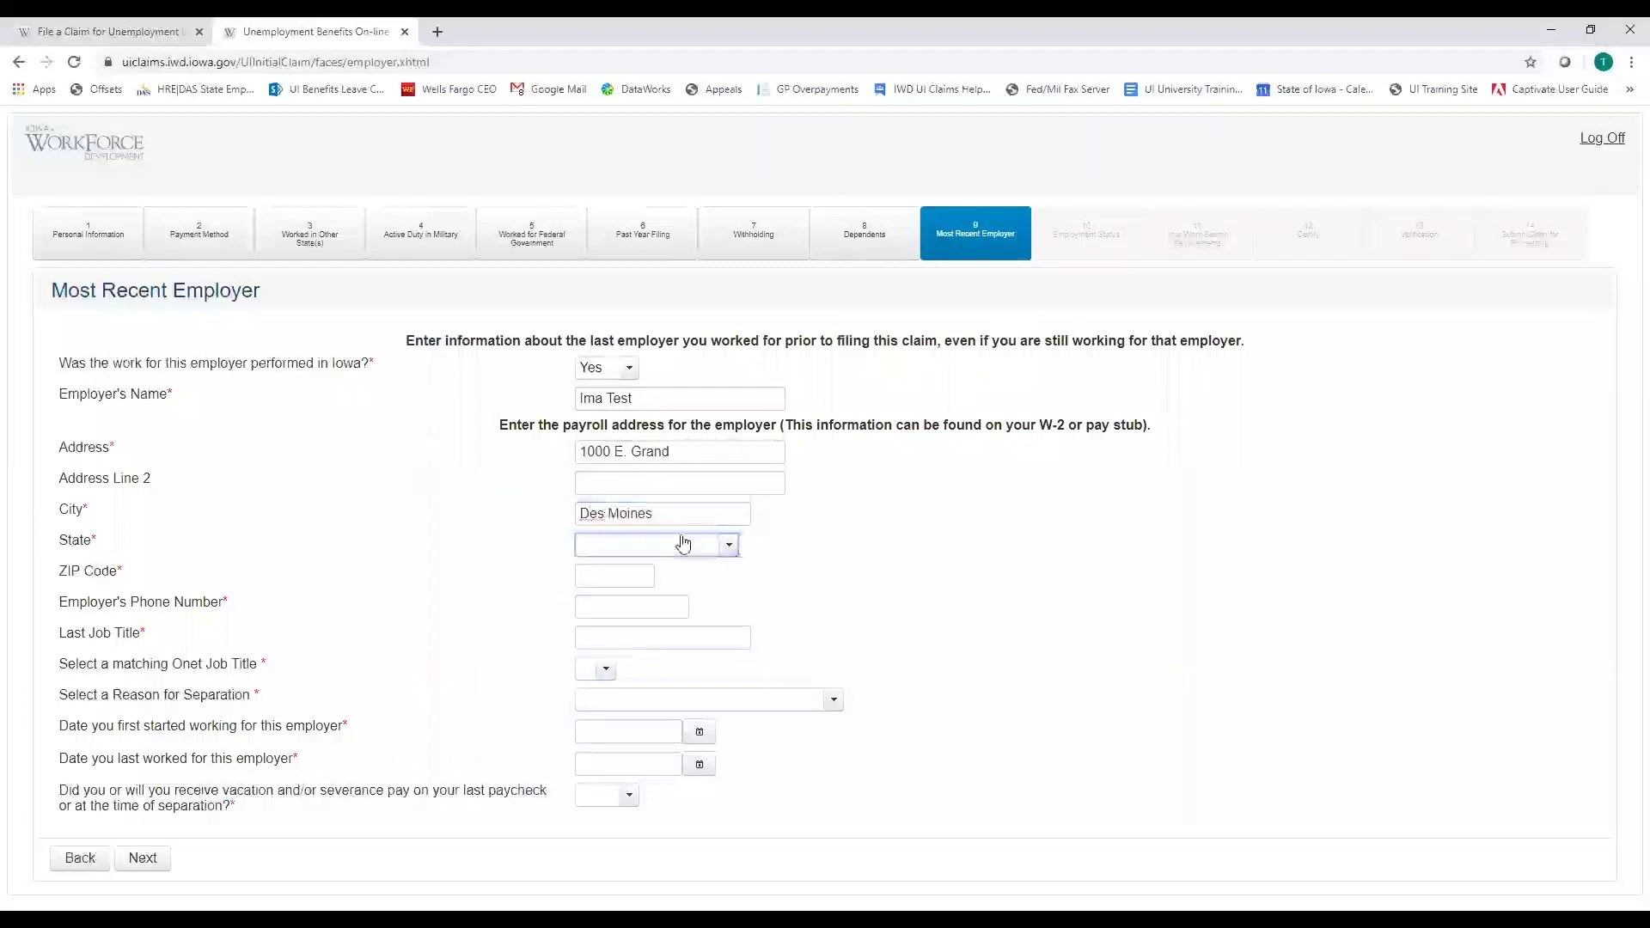
{"action": "left_click", "coordinate": [730, 547]}
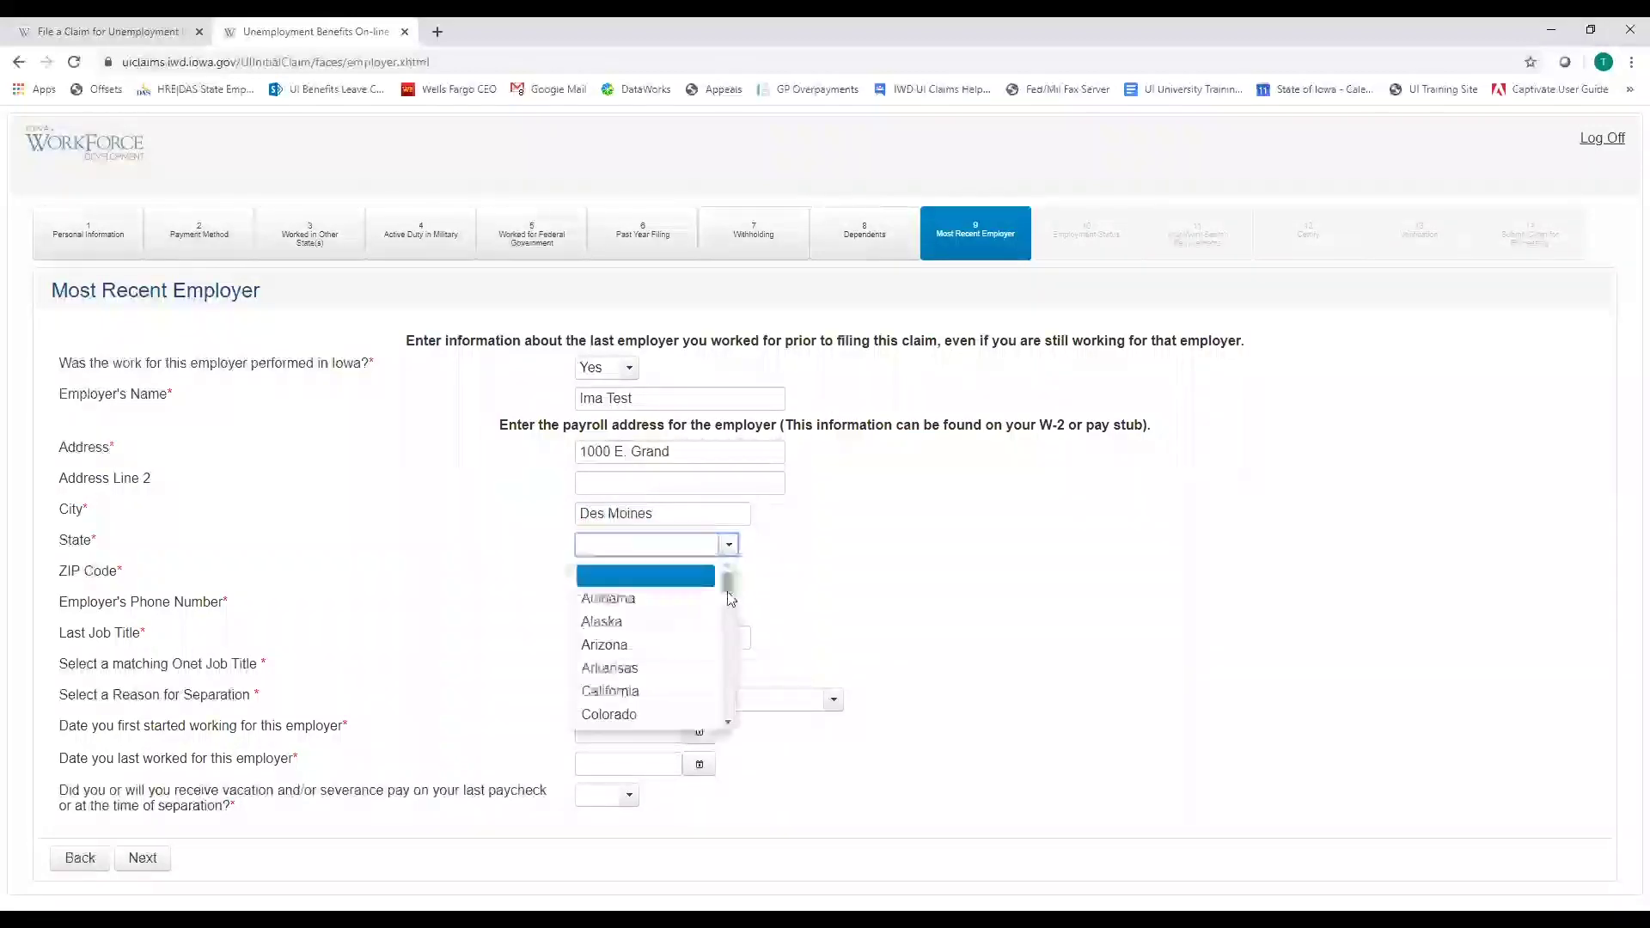
{"action": "scroll", "coordinate": [730, 610], "scroll_direction": "down", "scroll_amount": 3}
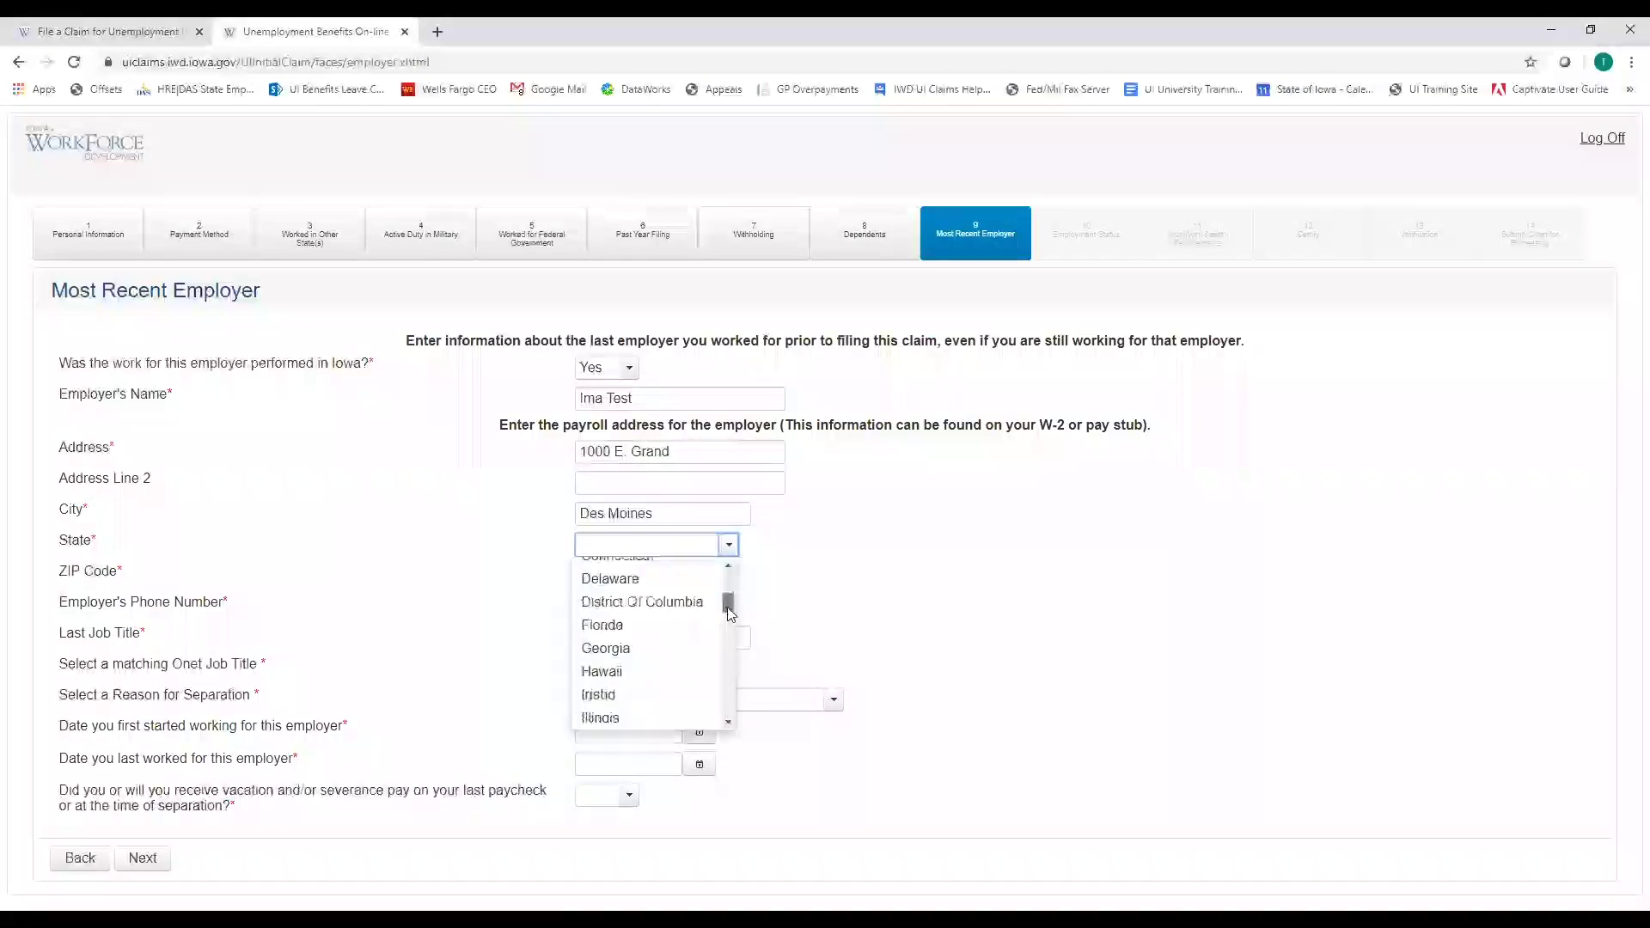
{"action": "scroll", "coordinate": [729, 626], "scroll_direction": "down", "scroll_amount": 2}
{"action": "left_click", "coordinate": [625, 670]}
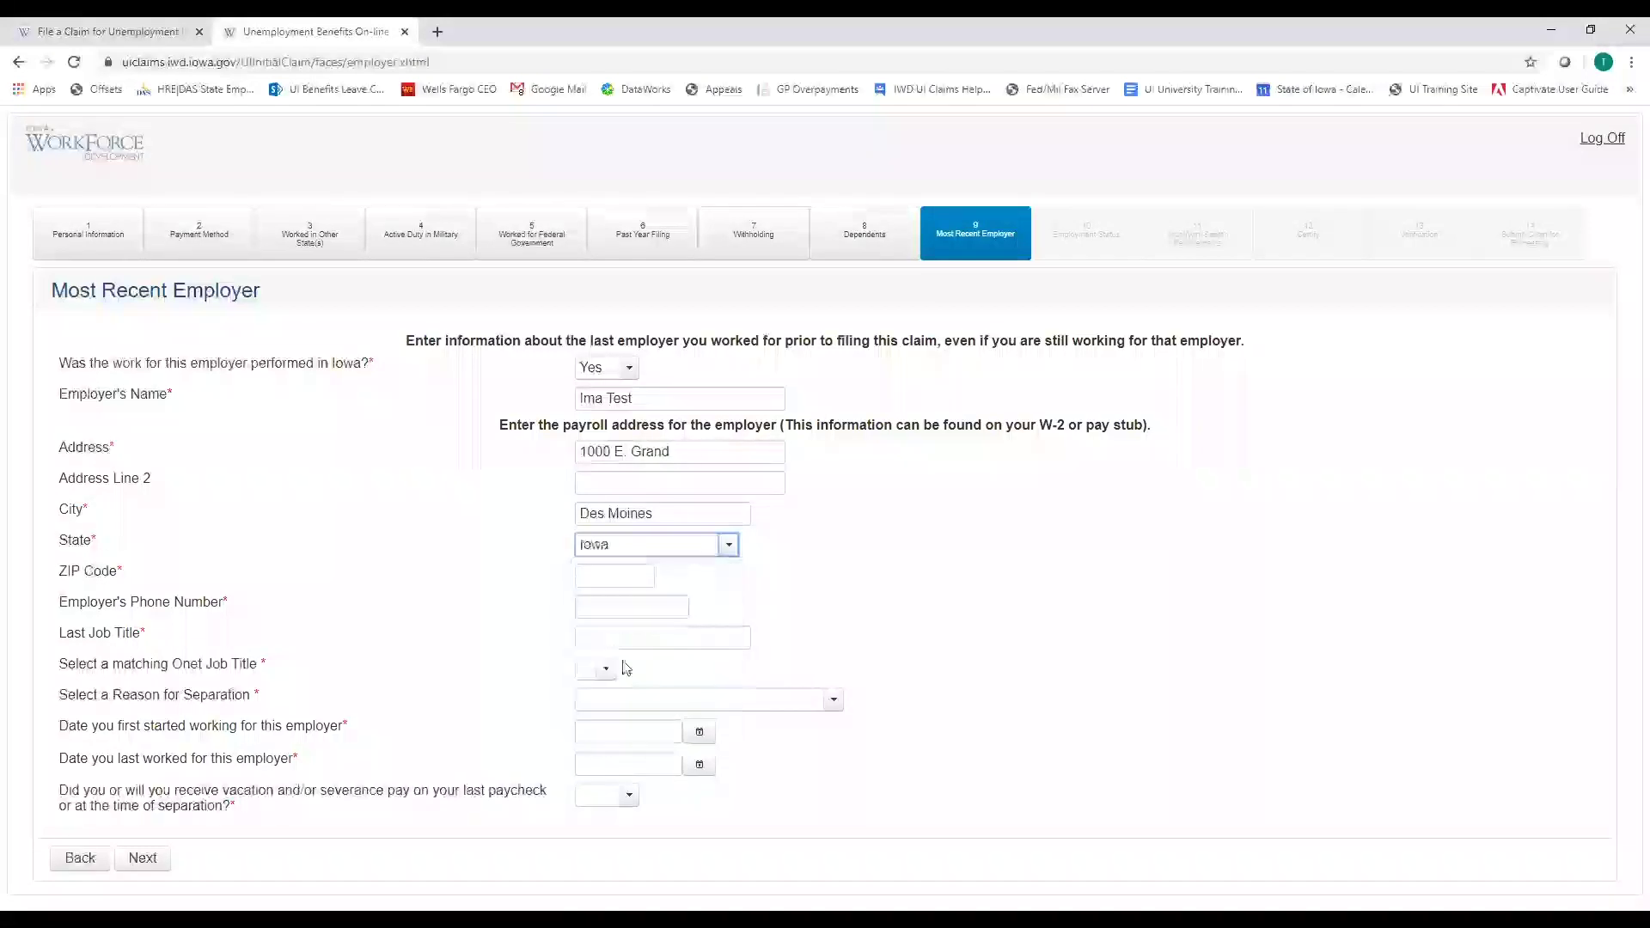
Add the employer's ZIP code, phone number and the job title 'In Home Daycare Provider'
{"action": "left_click", "coordinate": [604, 574]}
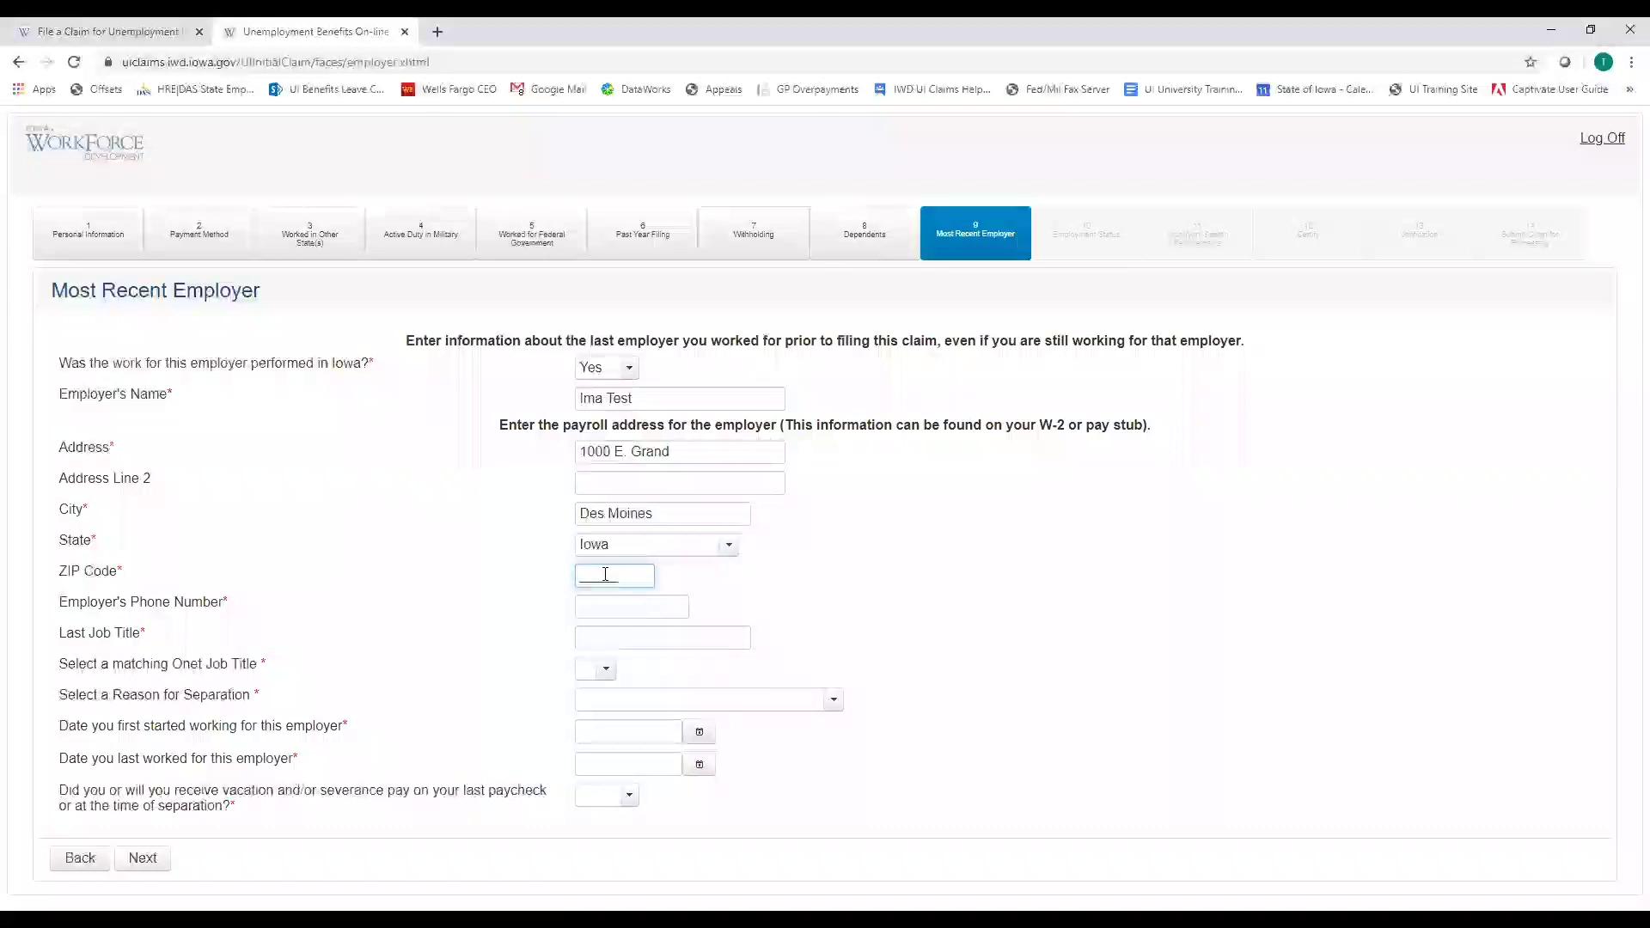
{"action": "type", "text": "50309"}
{"action": "key", "text": "Tab"}
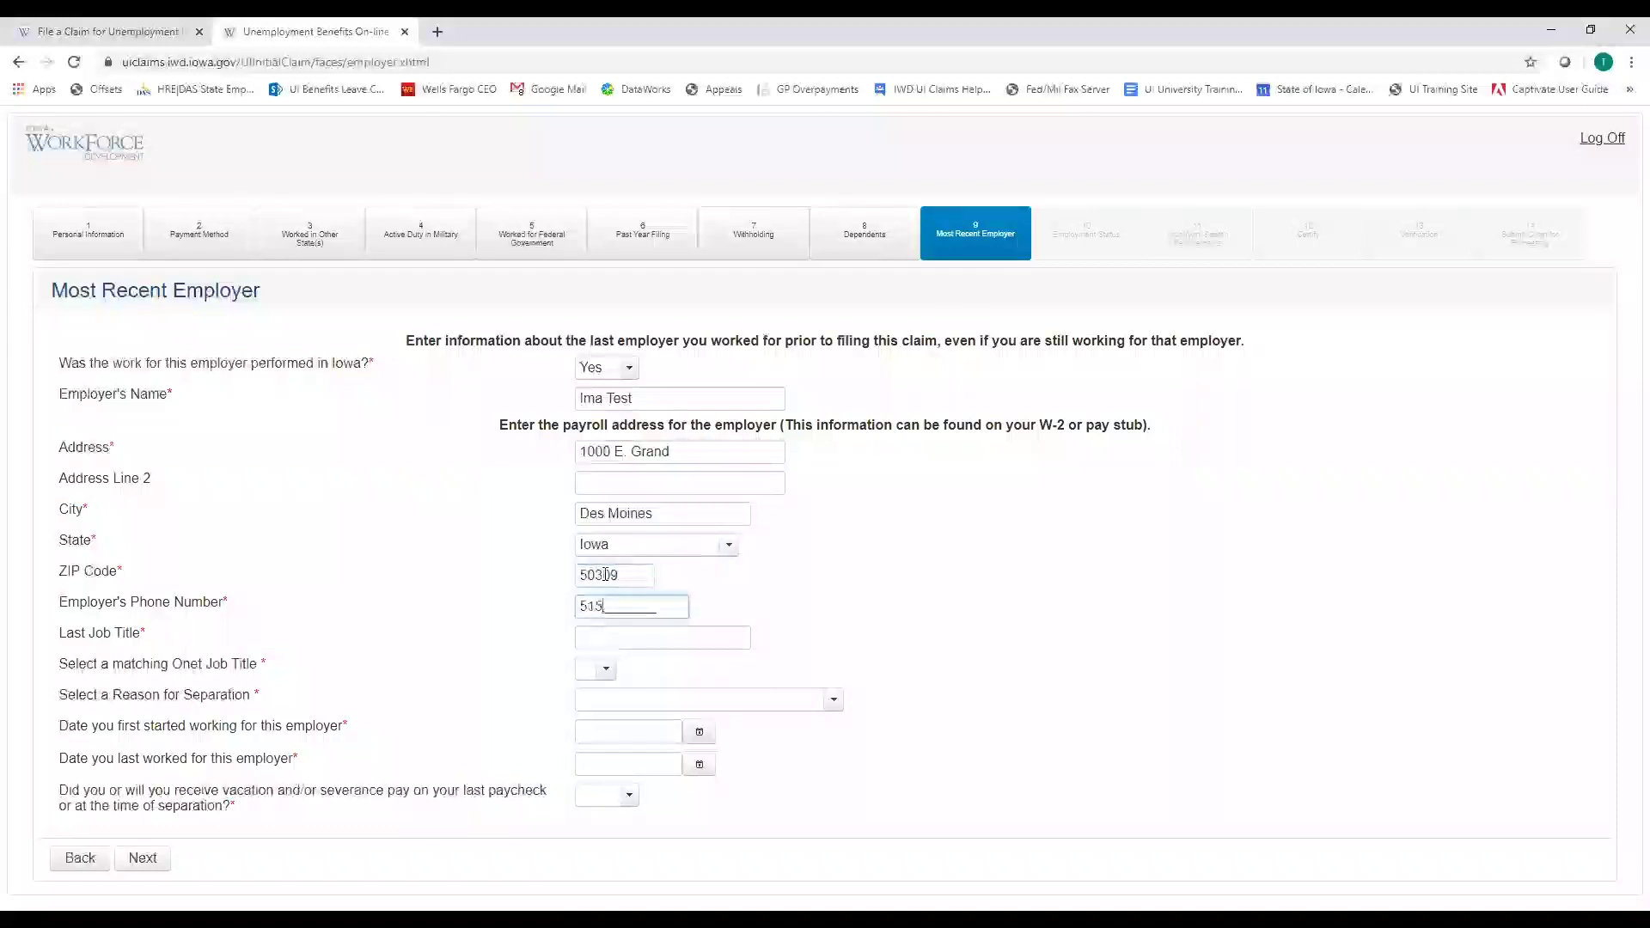
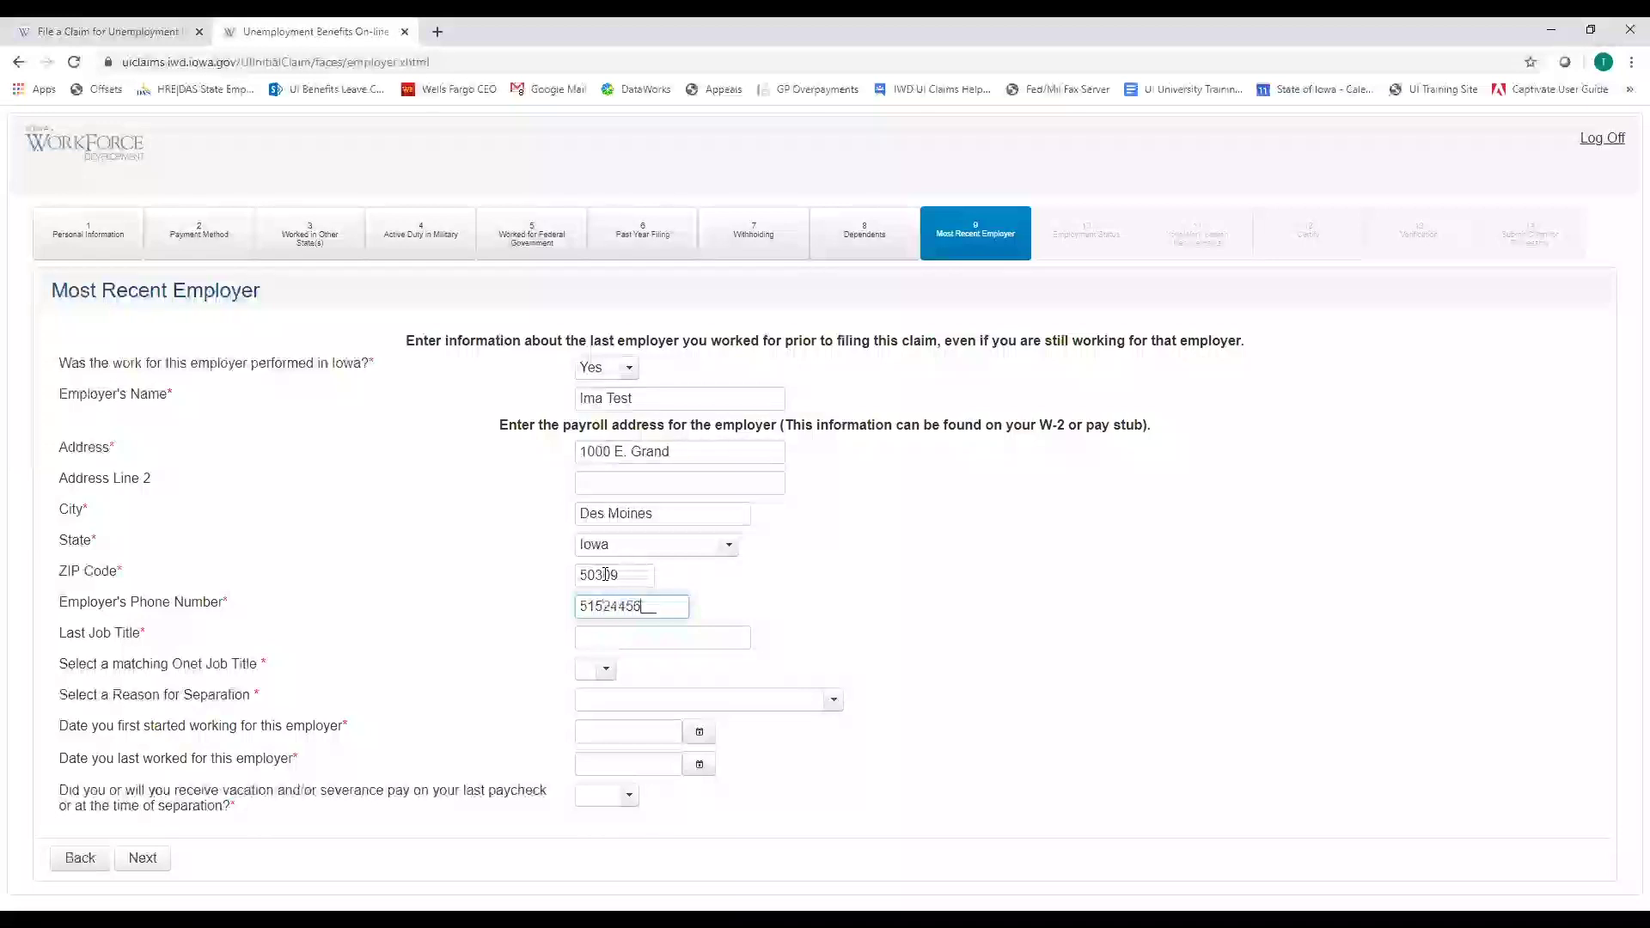
{"action": "key", "text": "Tab"}
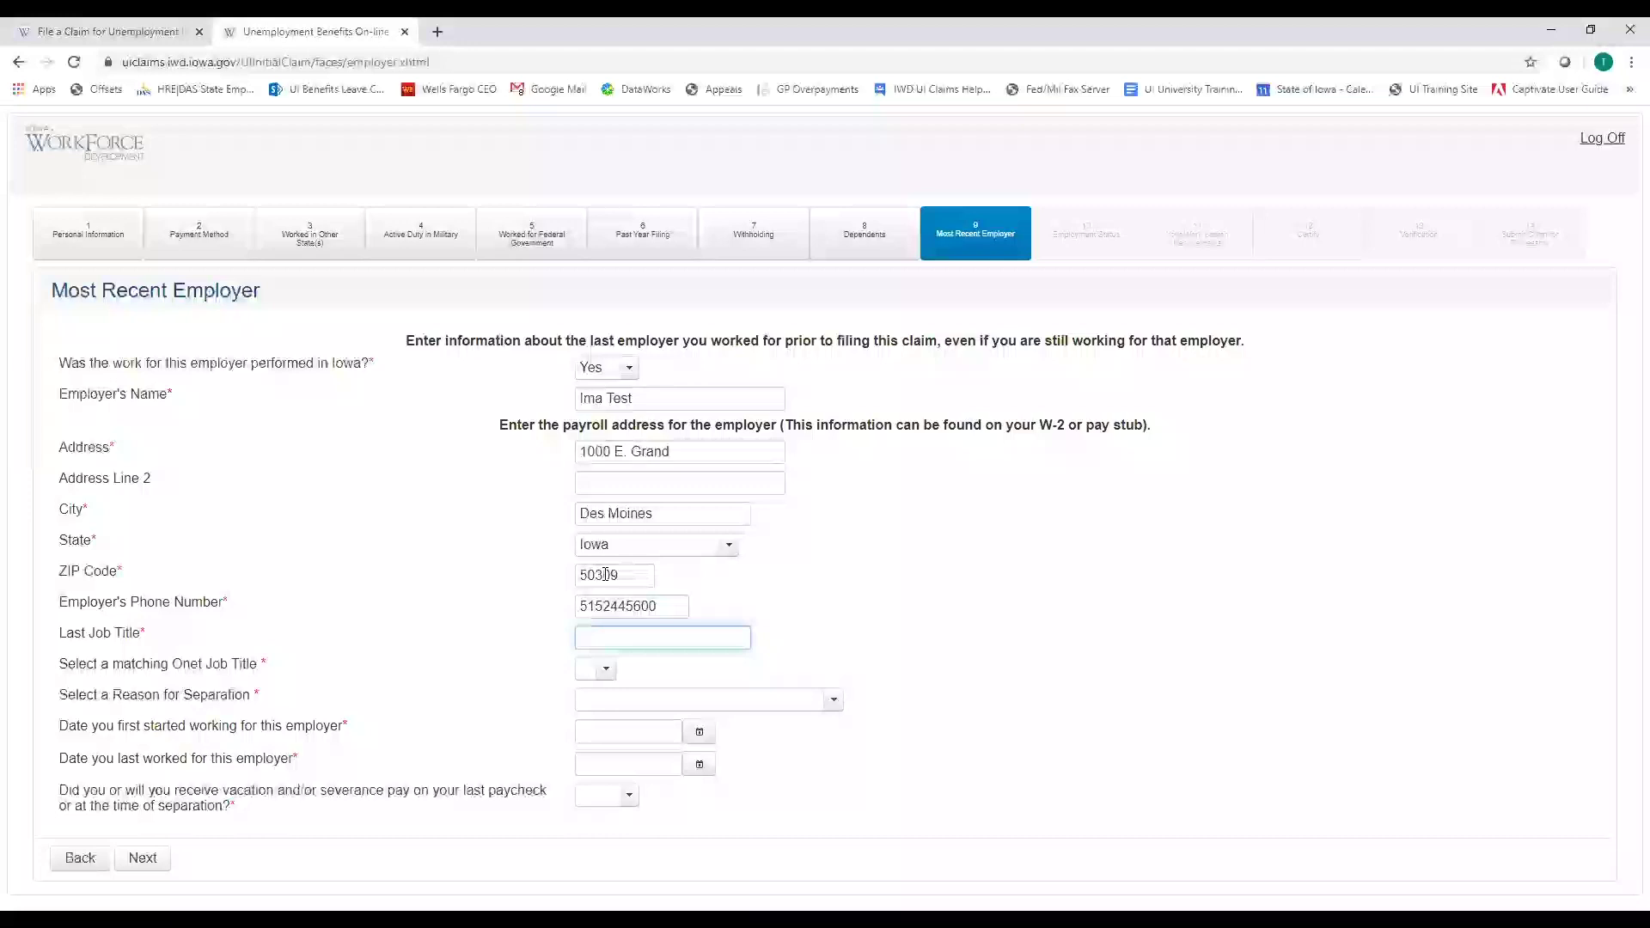
{"action": "type", "text": "In Home Daycare P"}
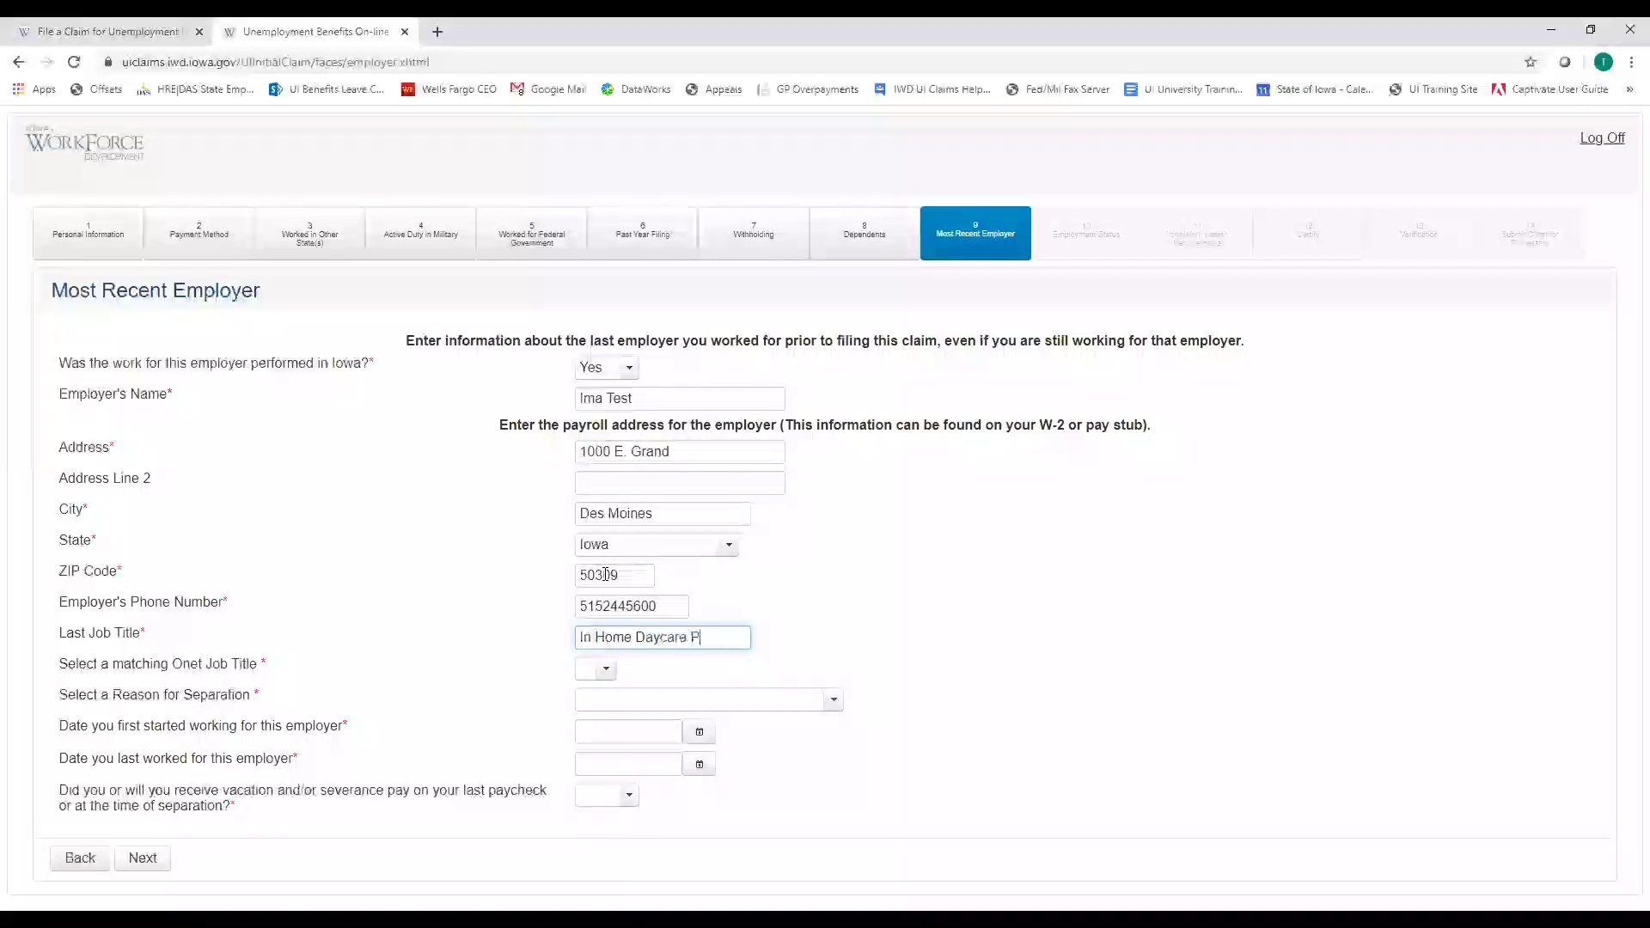
{"action": "type", "text": "rovider"}
Set the Onet job title to Childcare Workers and the separation reason to Layoff/Lack of Work
{"action": "left_click", "coordinate": [604, 670]}
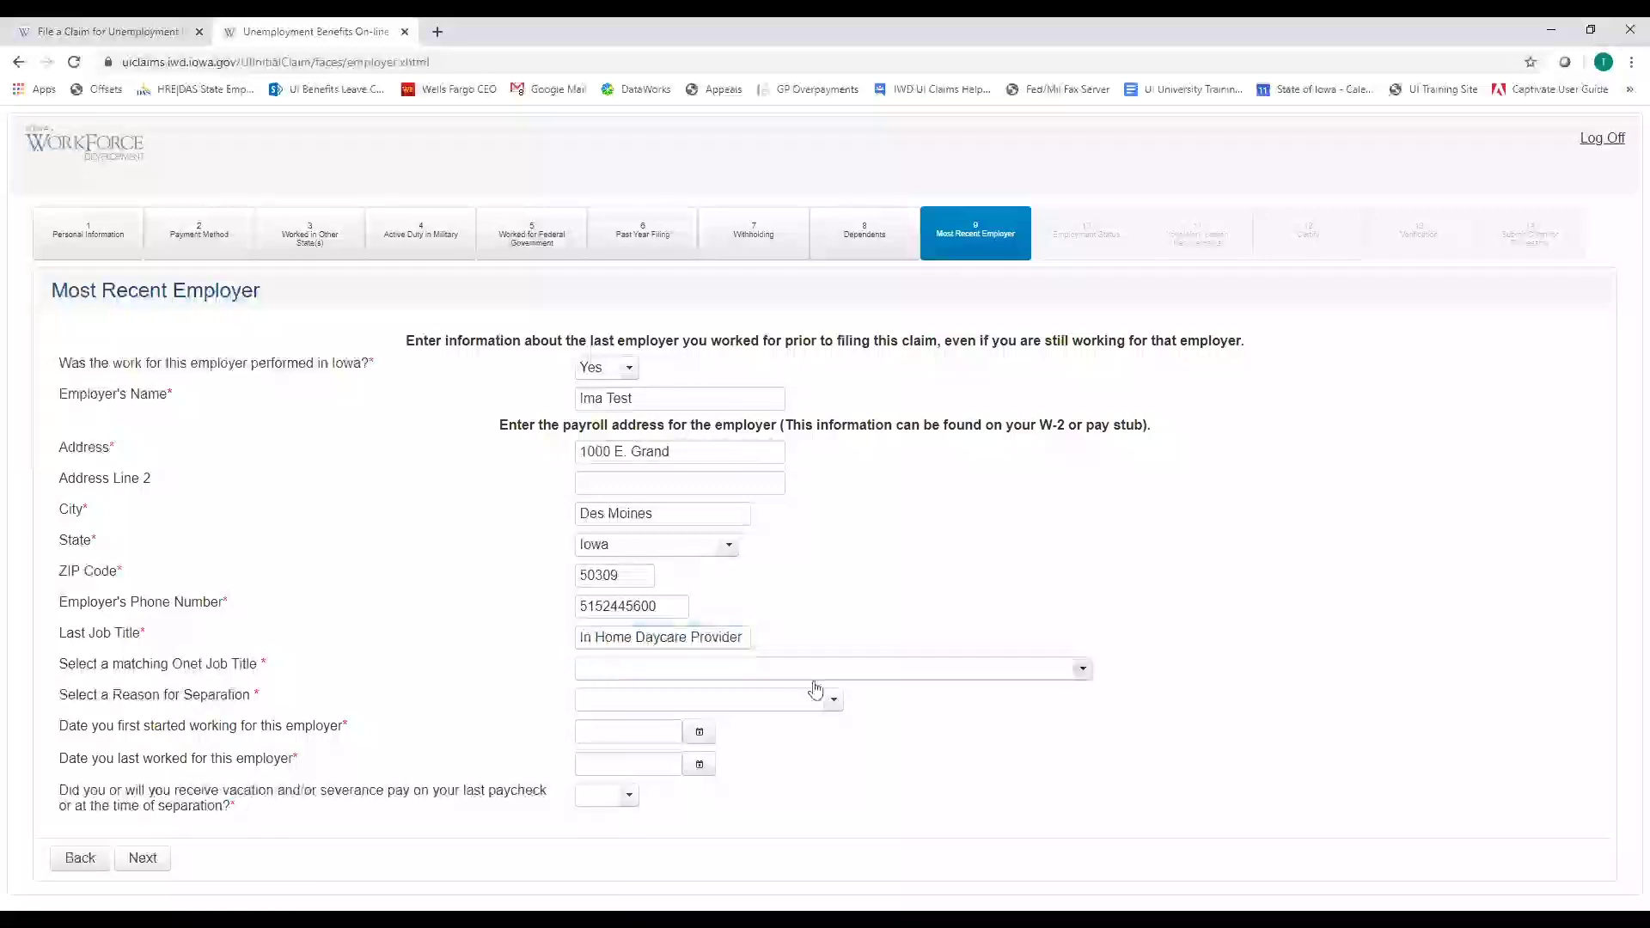
{"action": "left_click", "coordinate": [966, 679]}
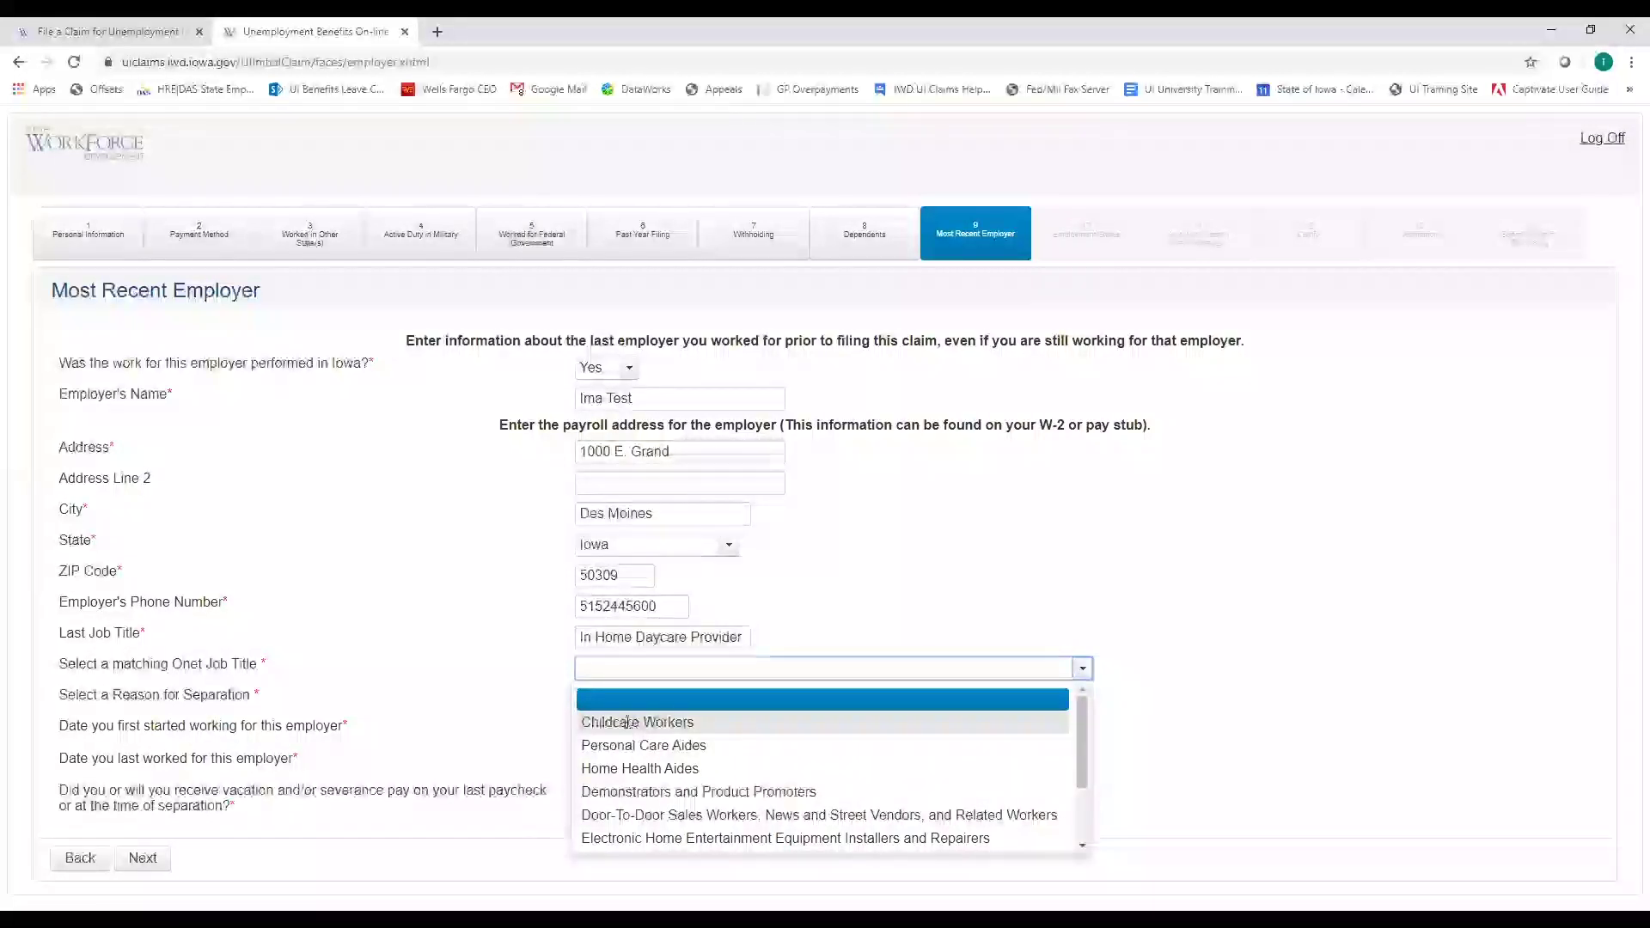
{"action": "left_click", "coordinate": [698, 719]}
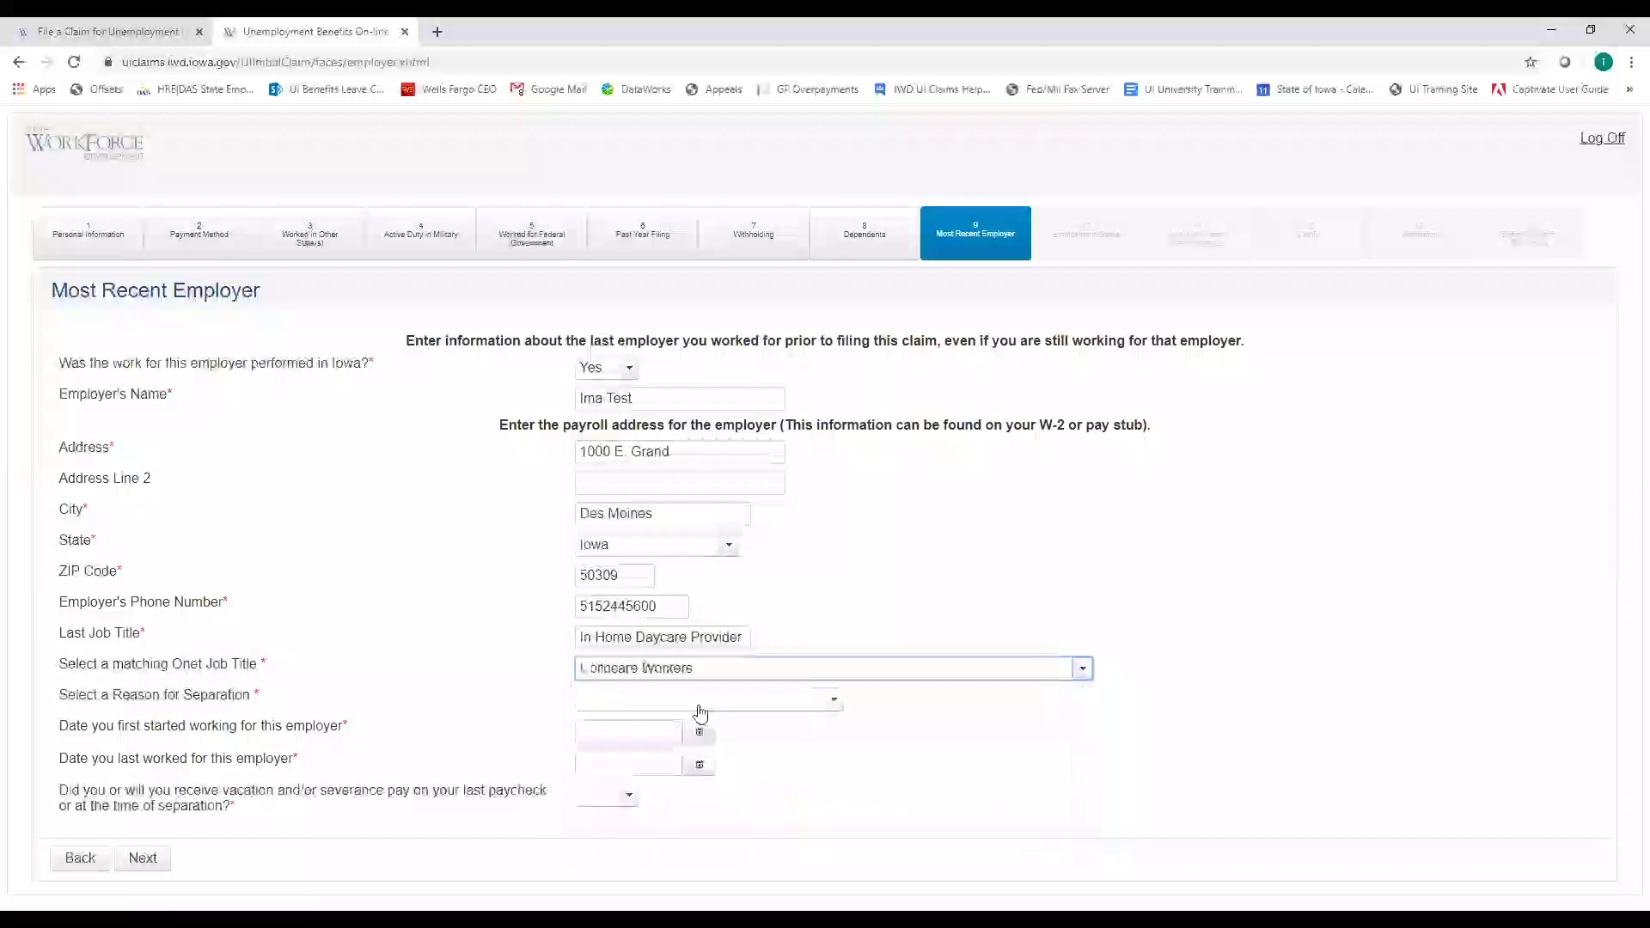
{"action": "left_click", "coordinate": [833, 702]}
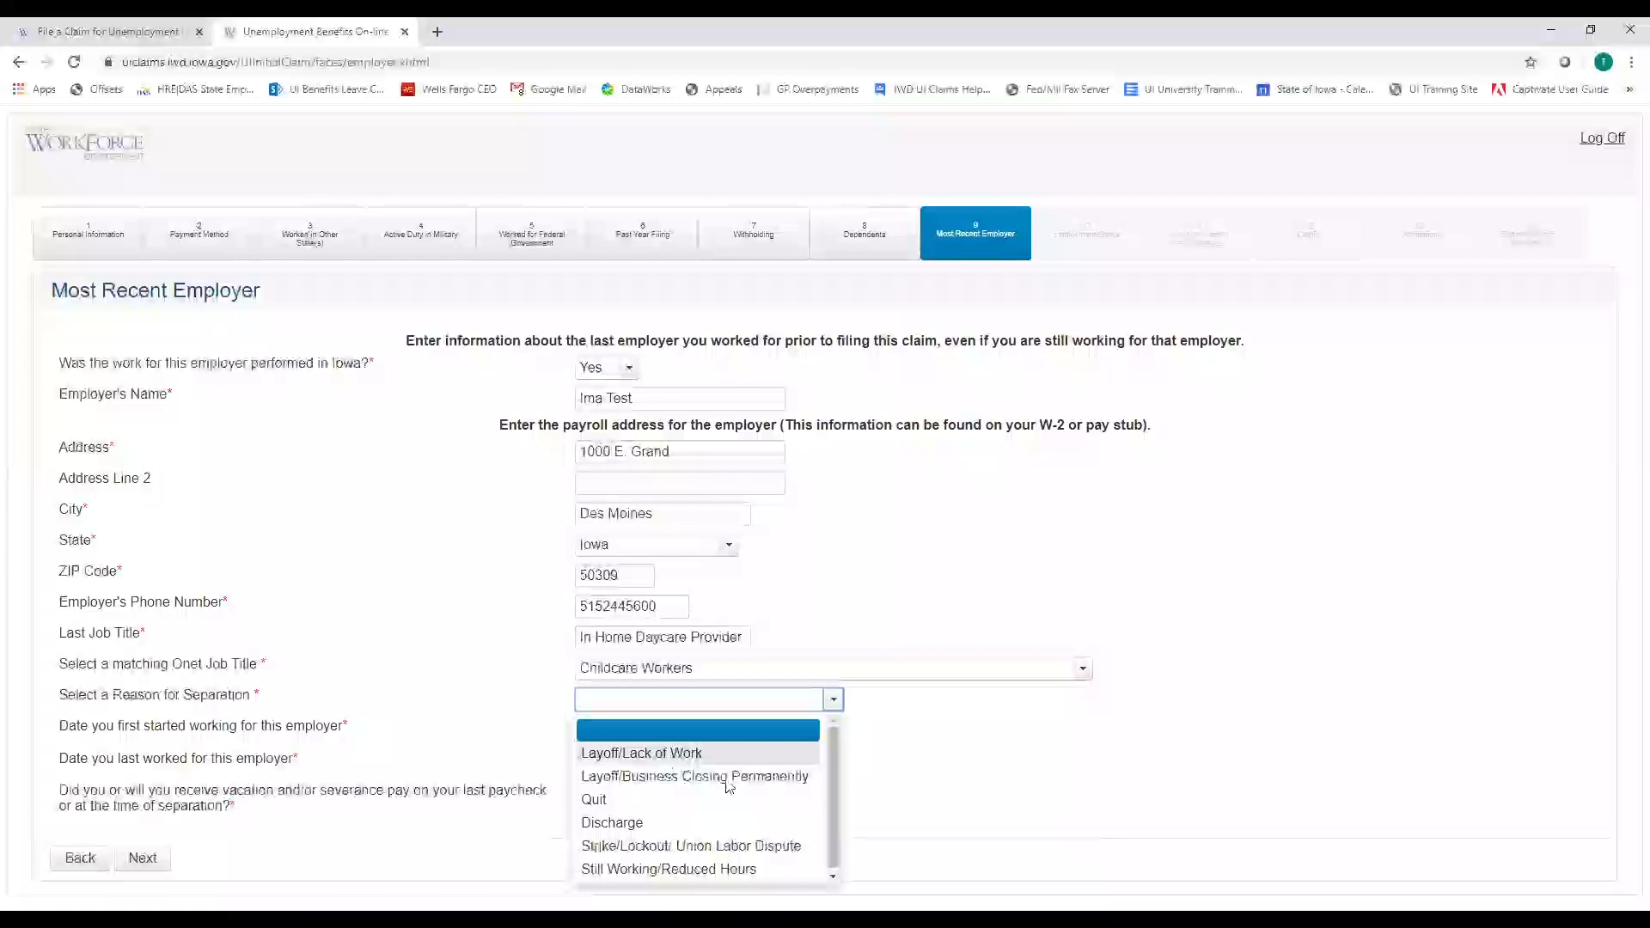
{"action": "left_click", "coordinate": [679, 754]}
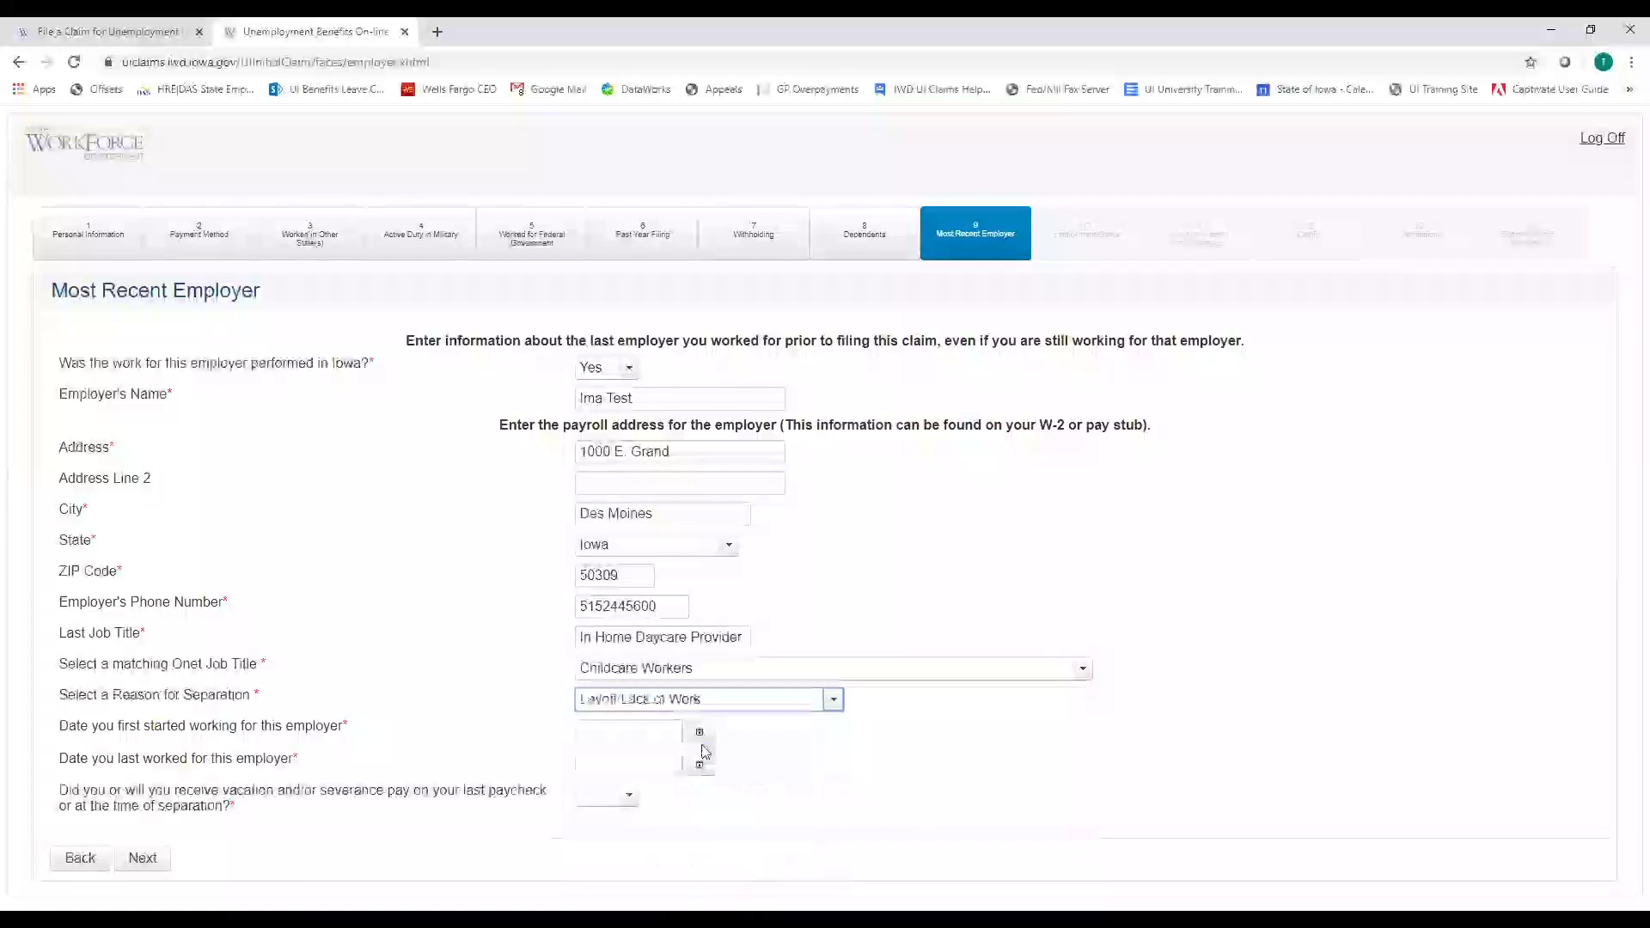
{"action": "left_click", "coordinate": [631, 731]}
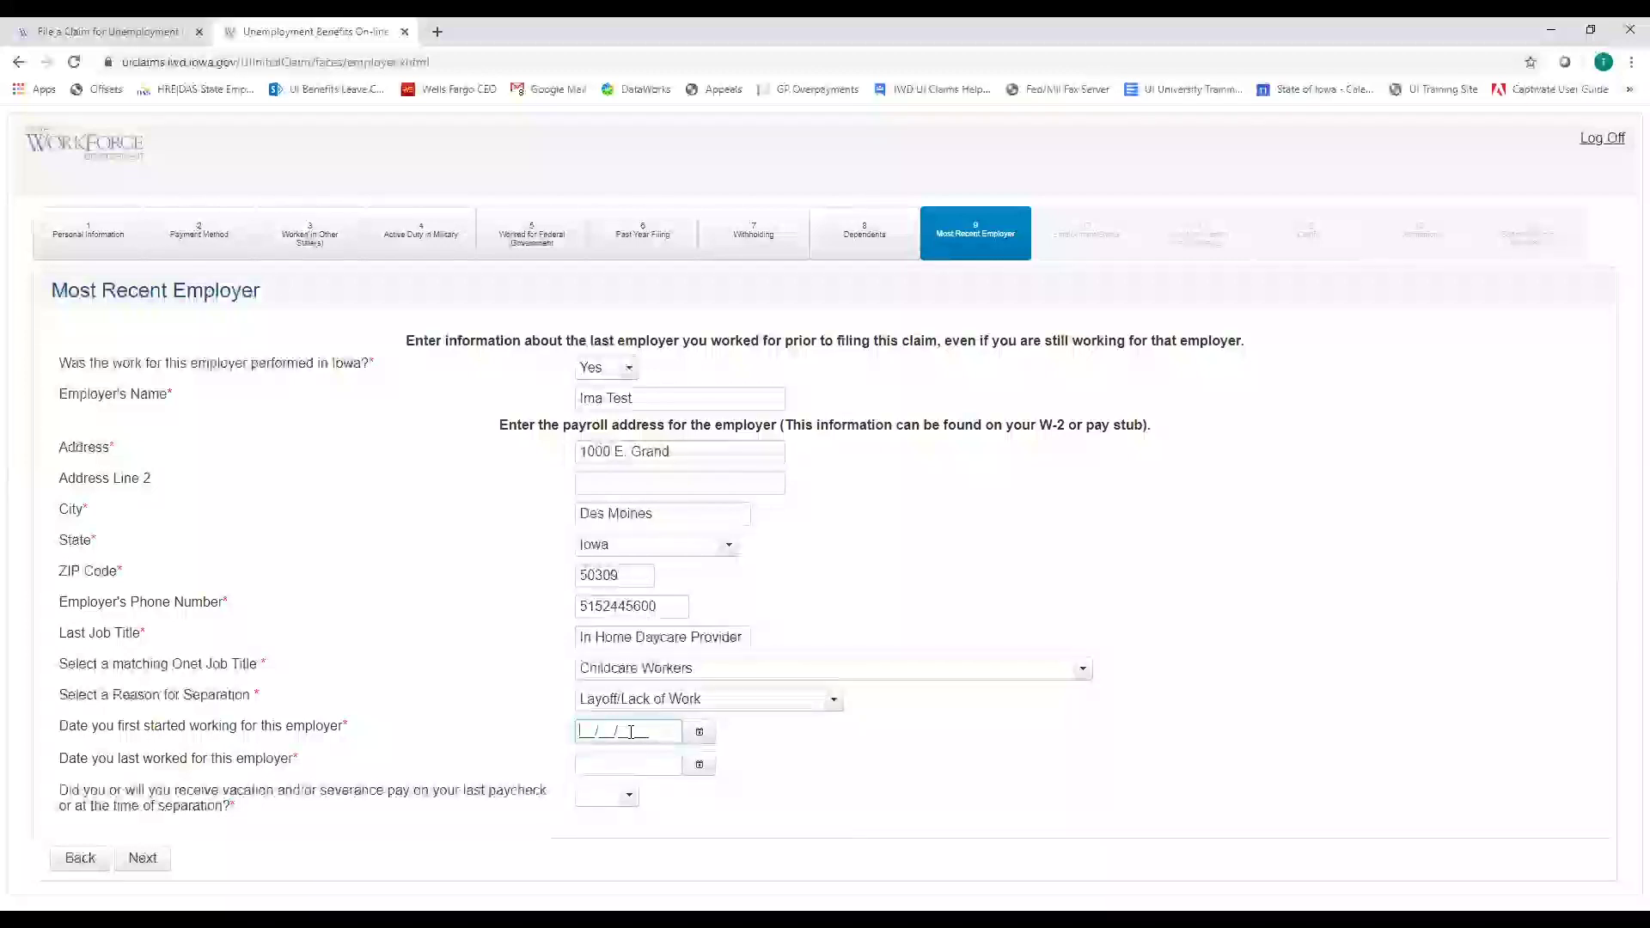
Enter employment dates 02/01/2019 to 03/13/2020 and answer No to vacation or severance pay
{"action": "type", "text": "02/01/1999"}
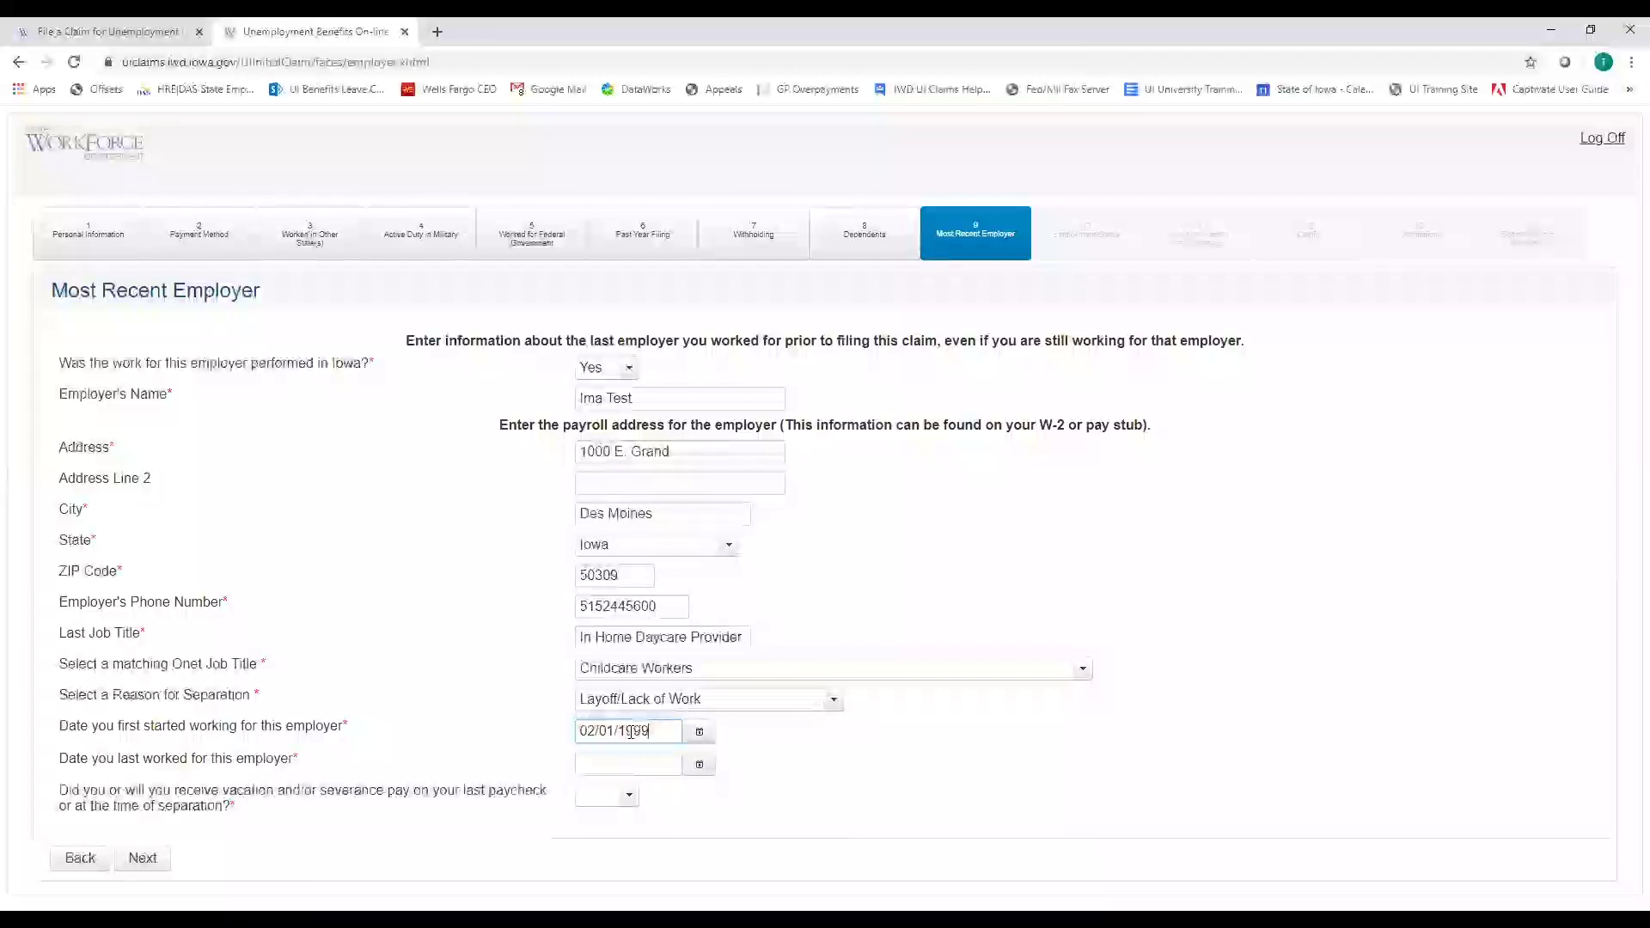
{"action": "key", "text": "BackSpace"}
{"action": "key", "text": "BackSpace"}
{"action": "key", "text": "BackSpace"}
{"action": "key", "text": "BackSpace"}
{"action": "type", "text": "2019"}
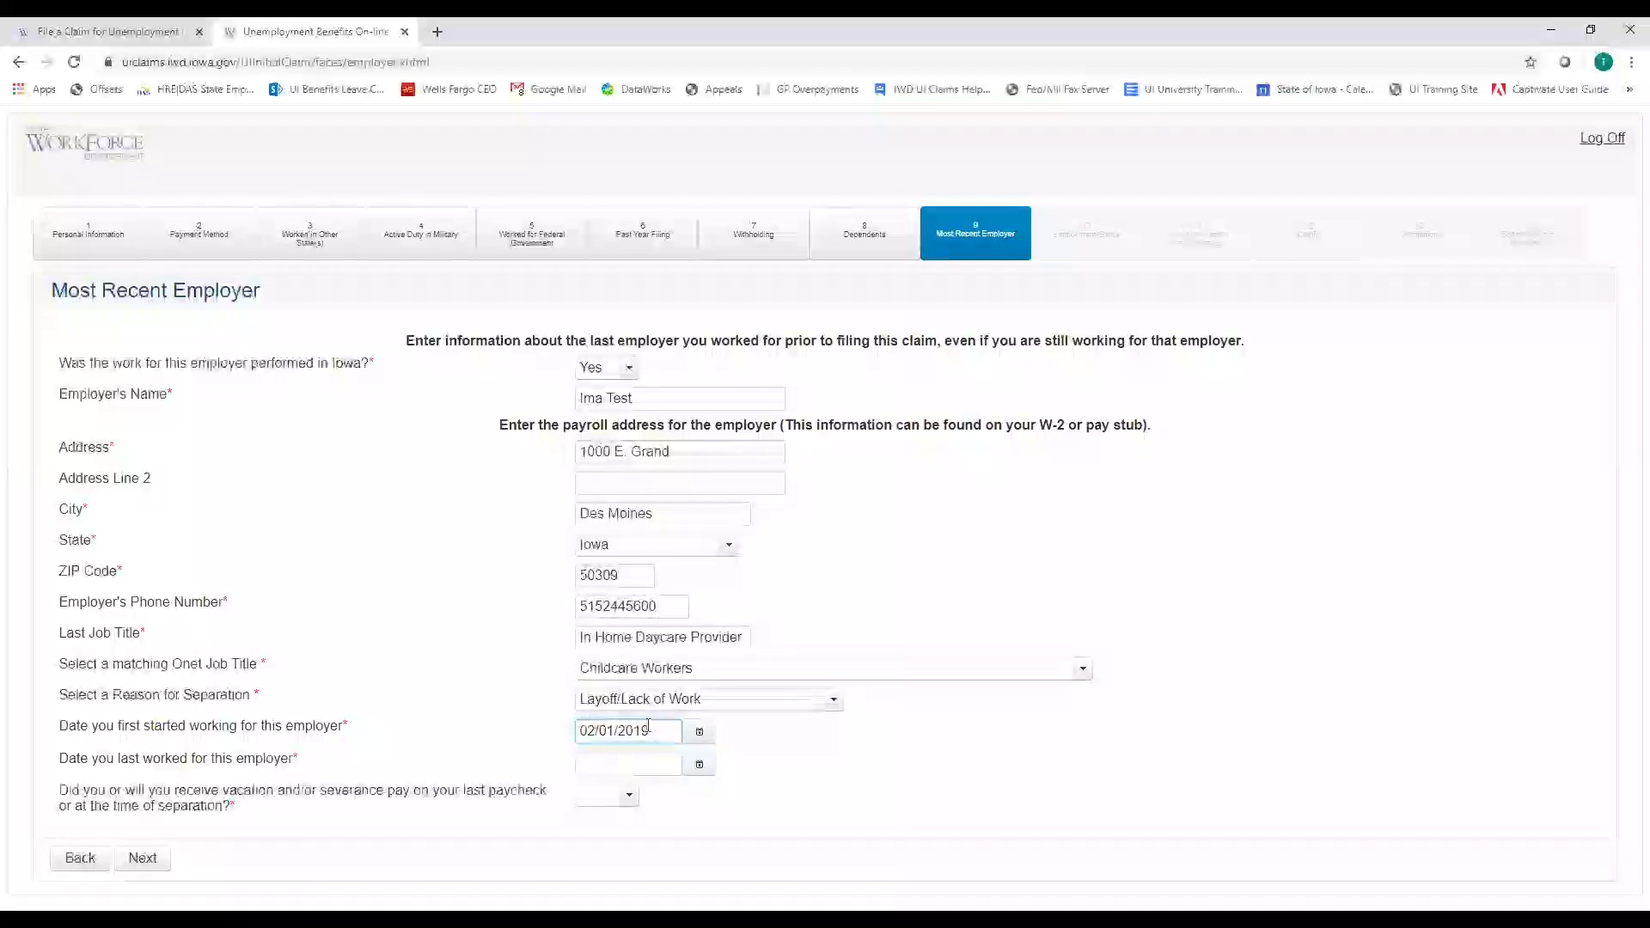
{"action": "left_click", "coordinate": [609, 765]}
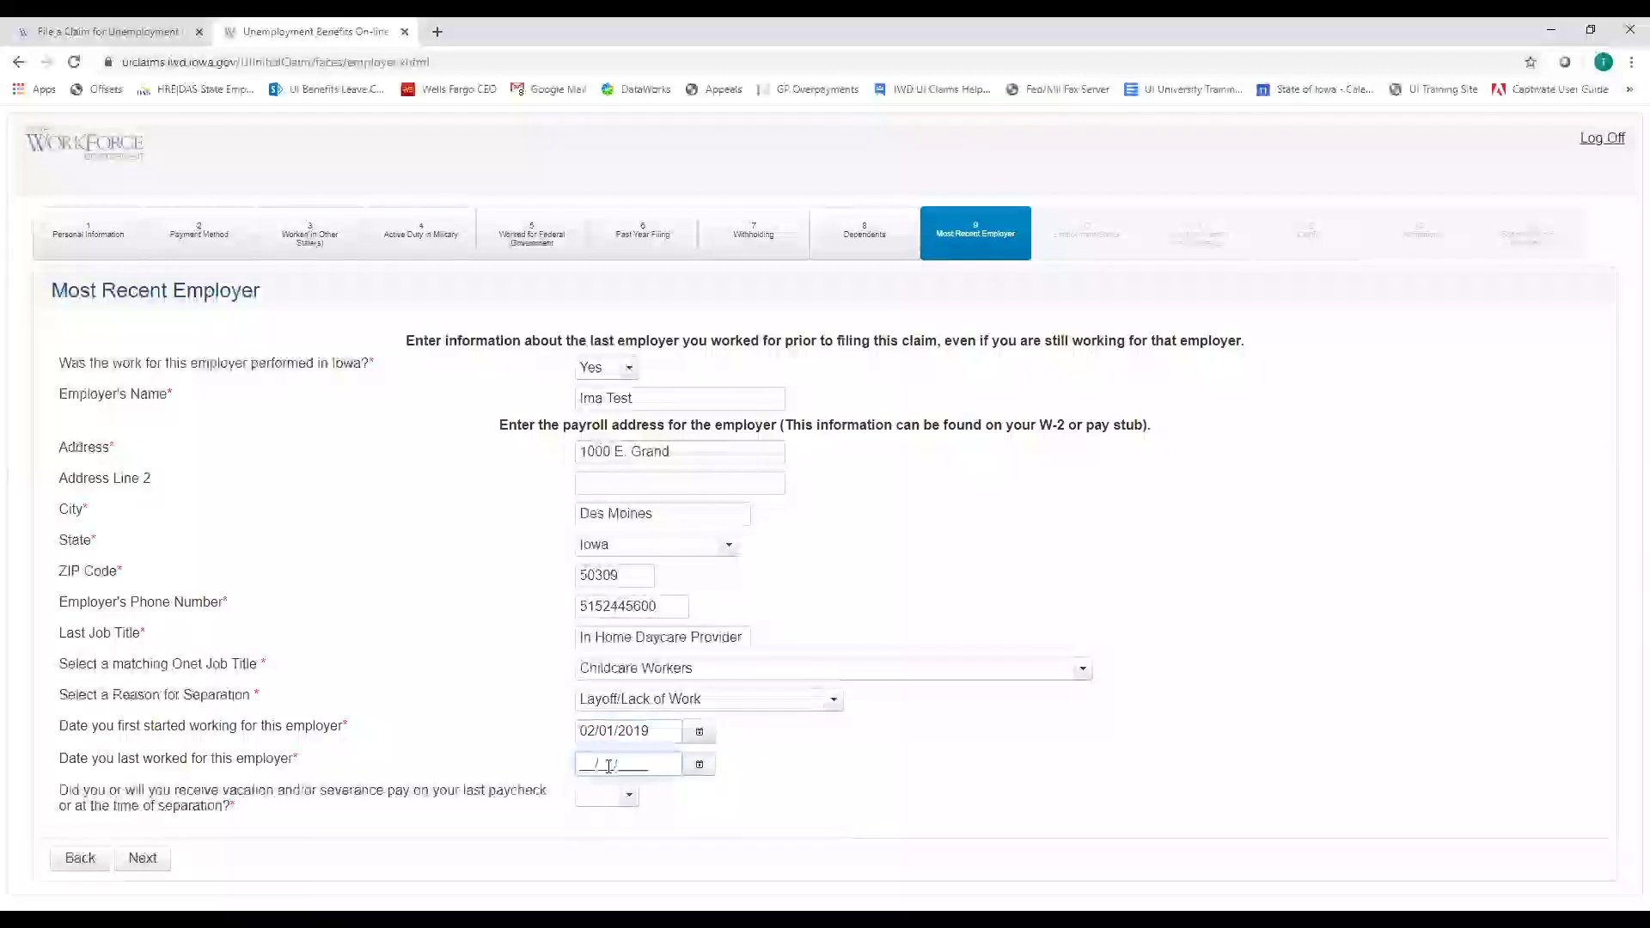
{"action": "type", "text": "13"}
{"action": "key", "text": "BackSpace"}
{"action": "key", "text": "BackSpace"}
{"action": "type", "text": "103132020"}
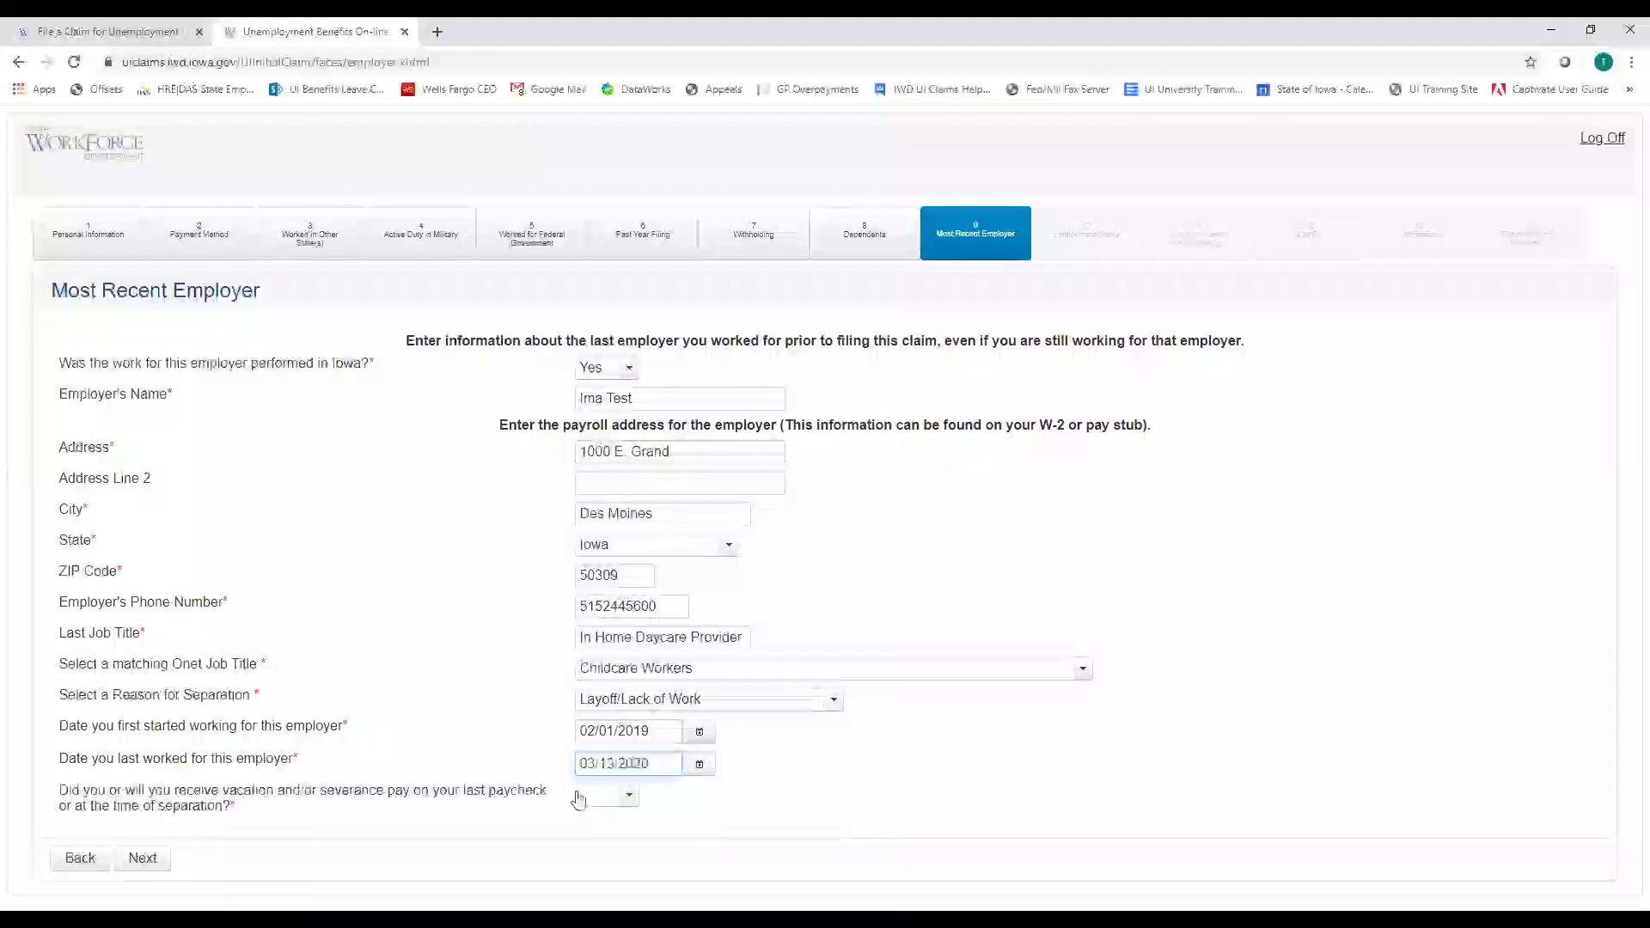
{"action": "left_click", "coordinate": [624, 799]}
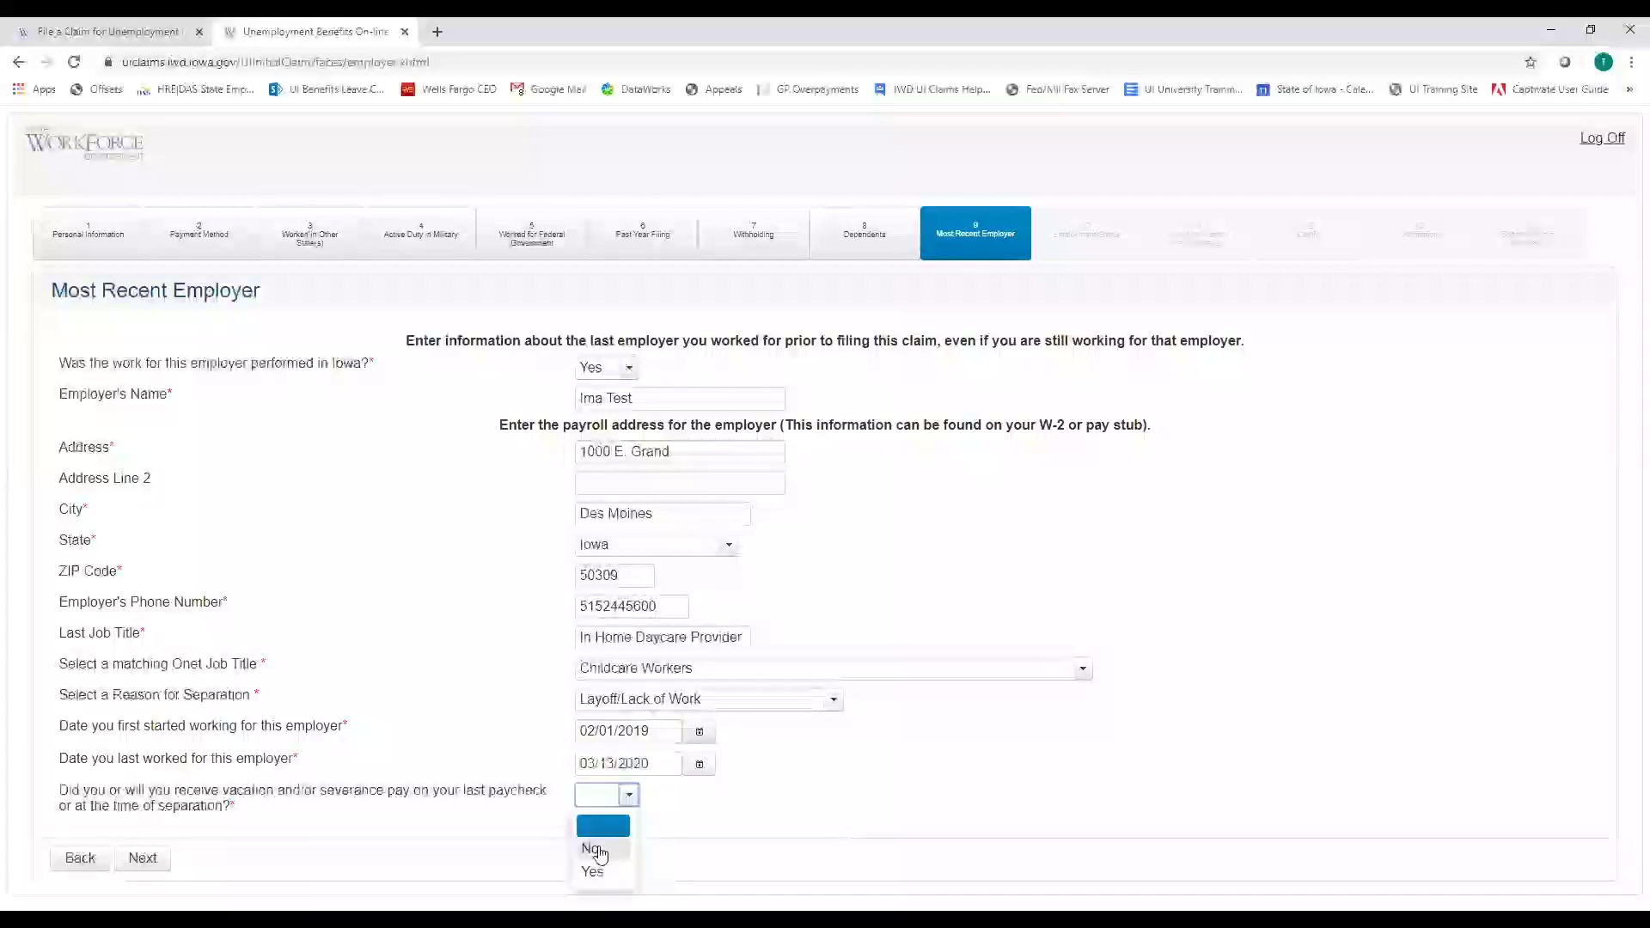
{"action": "left_click", "coordinate": [599, 851]}
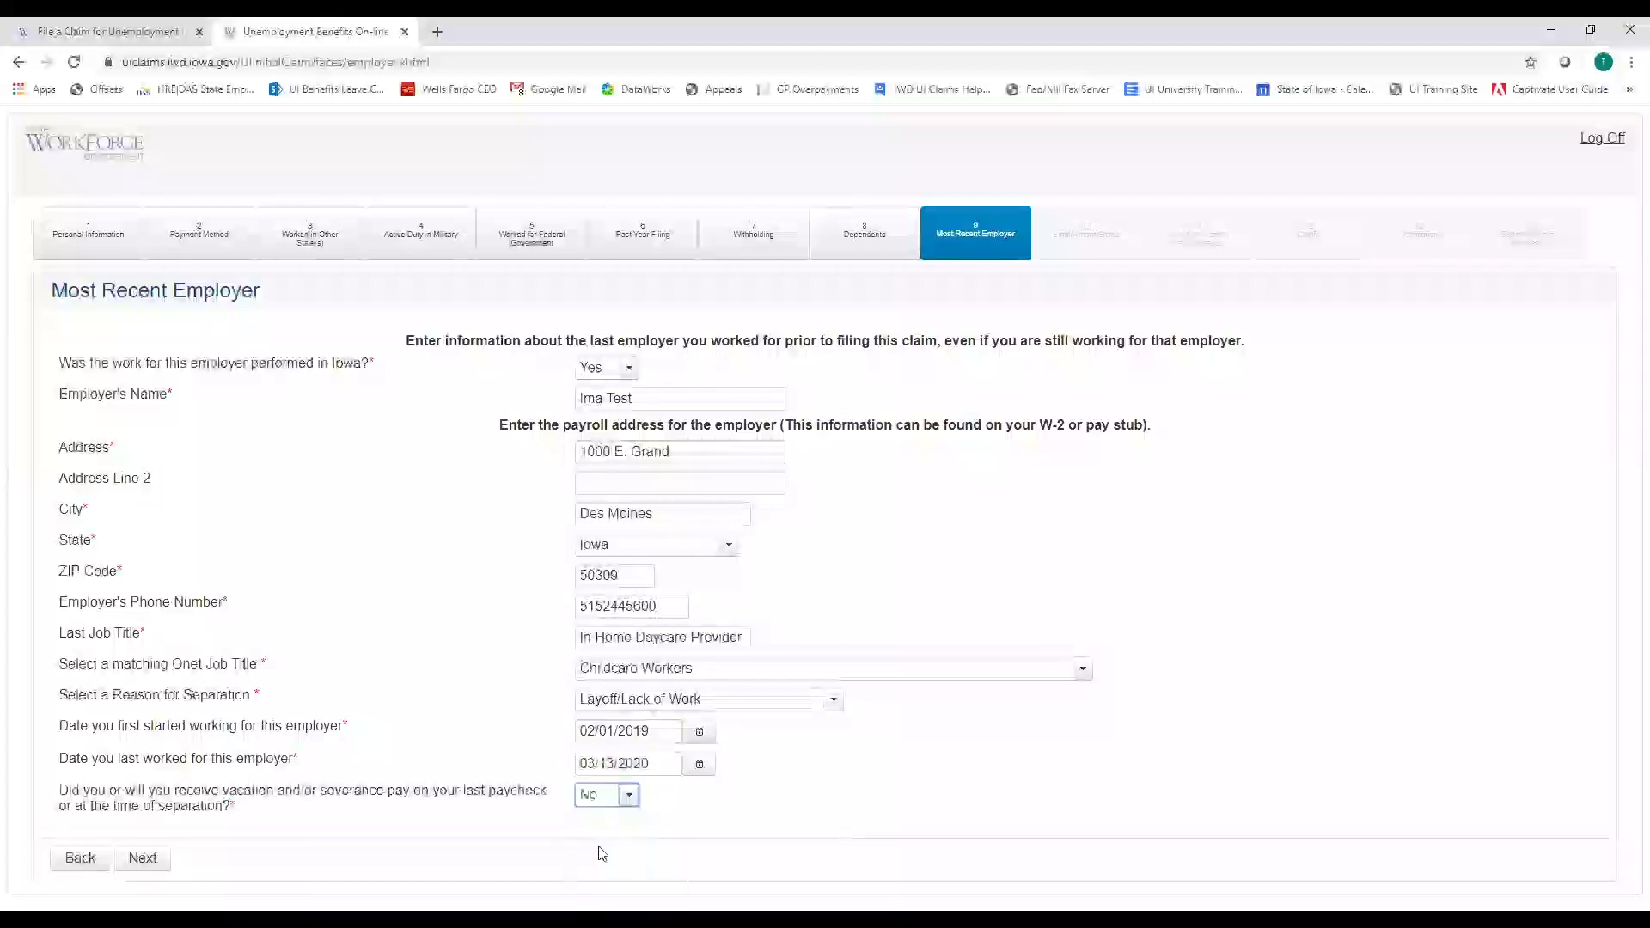
Submit the employer details and select the COVID-19 temporary layoff employment status statement
{"action": "left_click", "coordinate": [142, 859]}
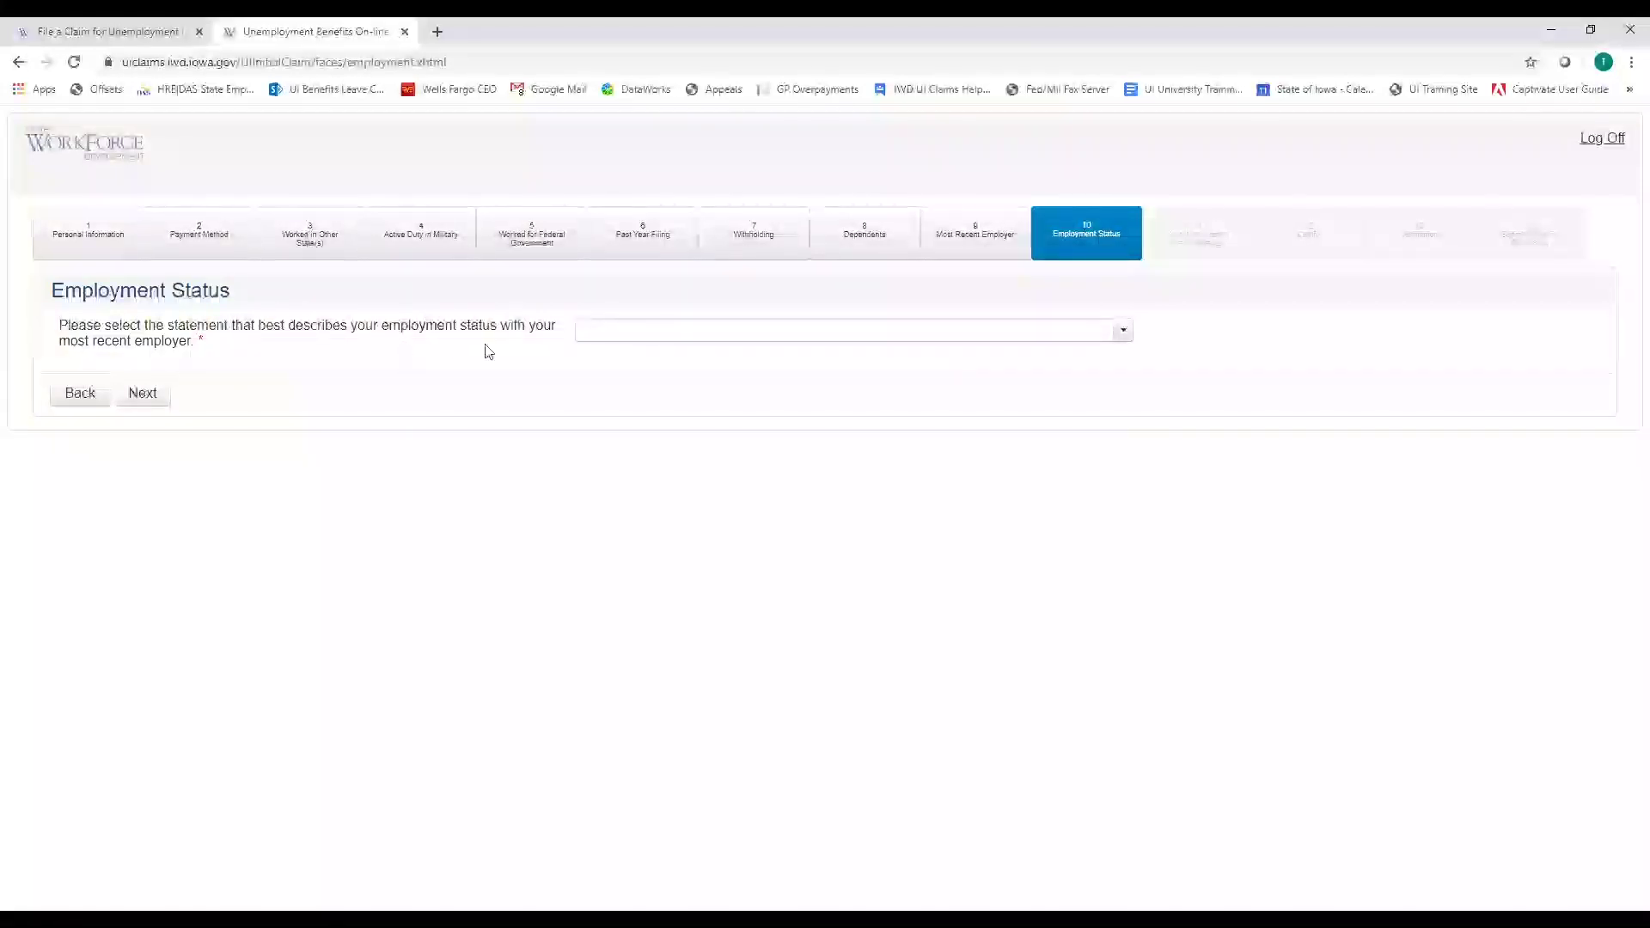
{"action": "left_click", "coordinate": [1122, 336]}
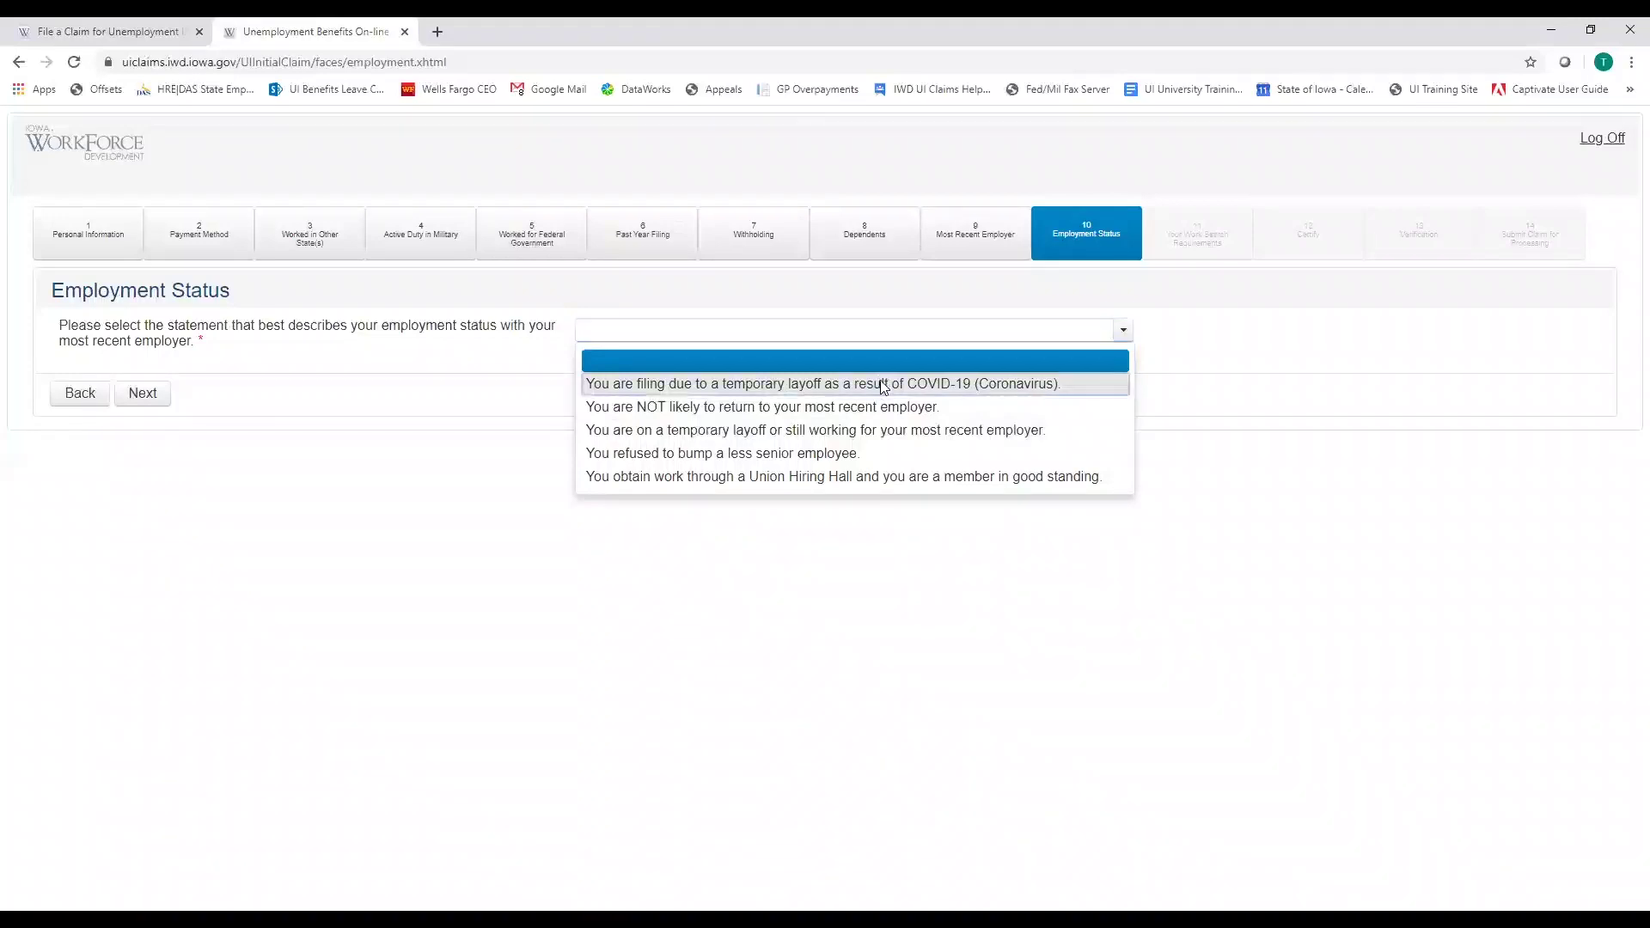
{"action": "left_click", "coordinate": [883, 388]}
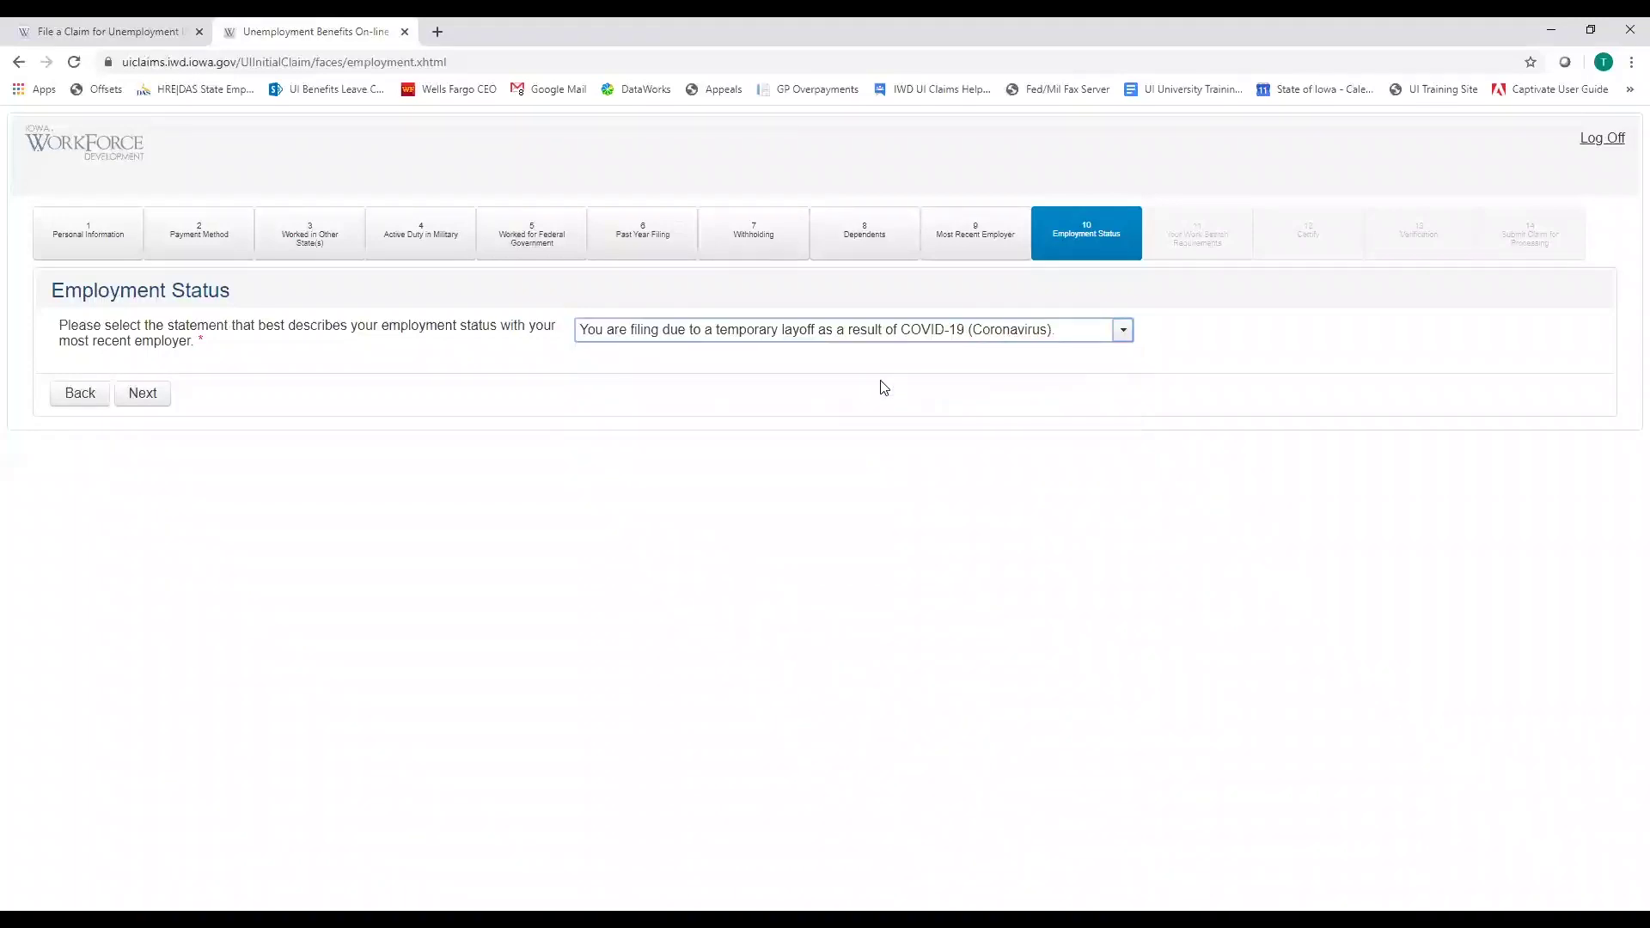
Advance to the Your Work Search Requirements page stating no work search is required
{"action": "left_click", "coordinate": [144, 395]}
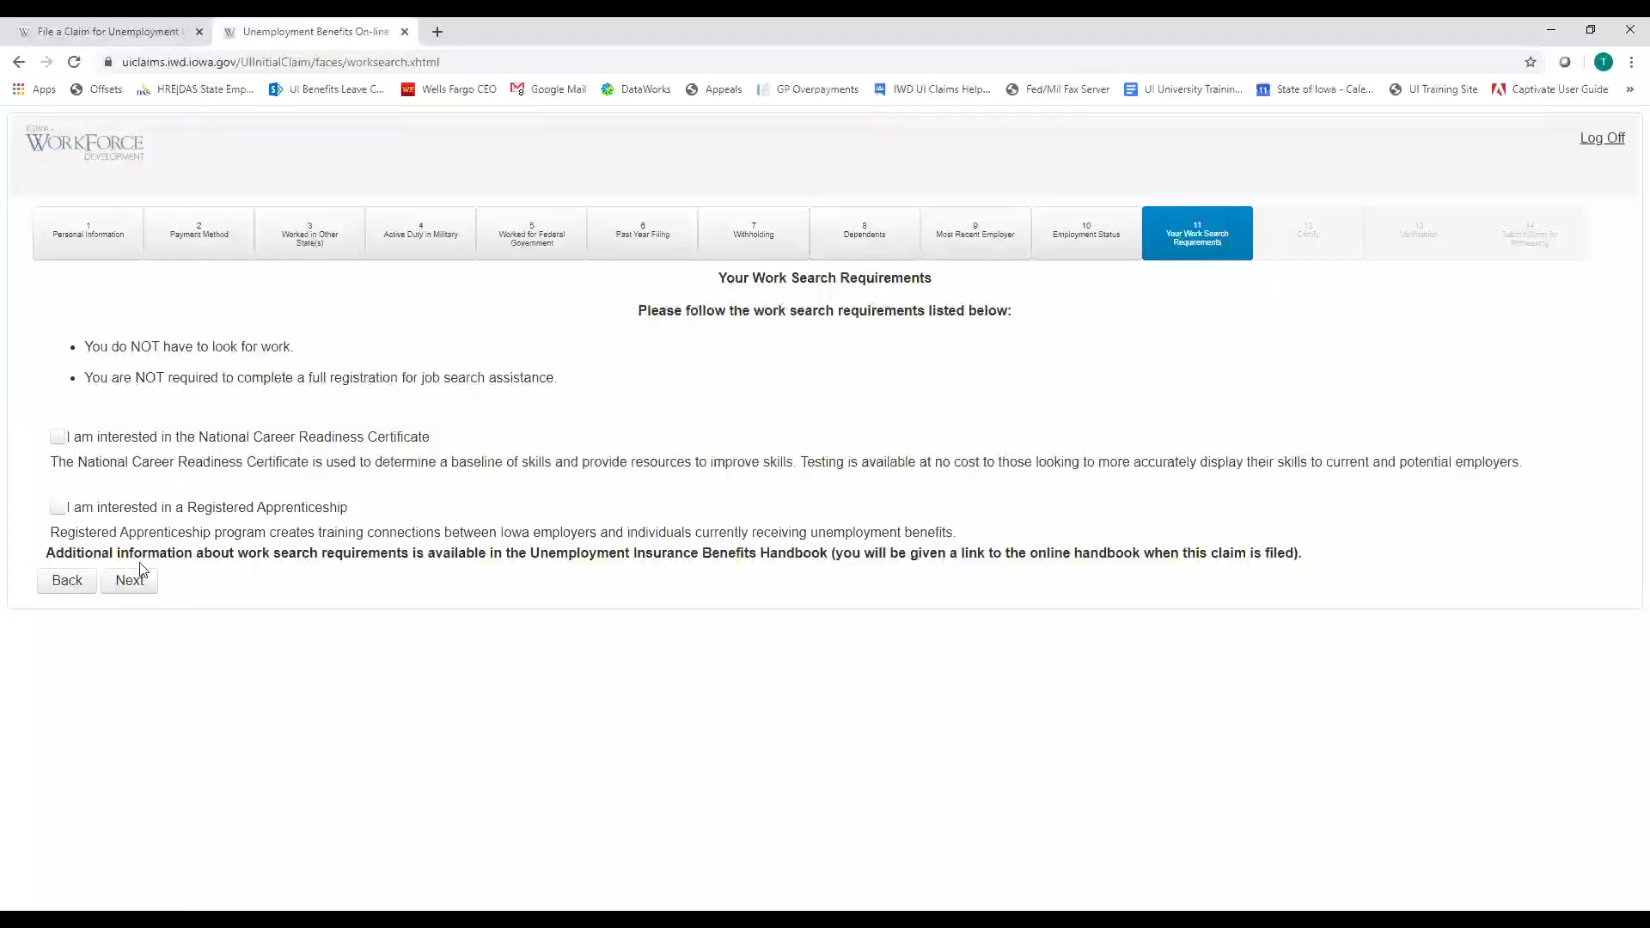
Move past the work search requirements and certify being a U.S. citizen or national
{"action": "left_click", "coordinate": [129, 585]}
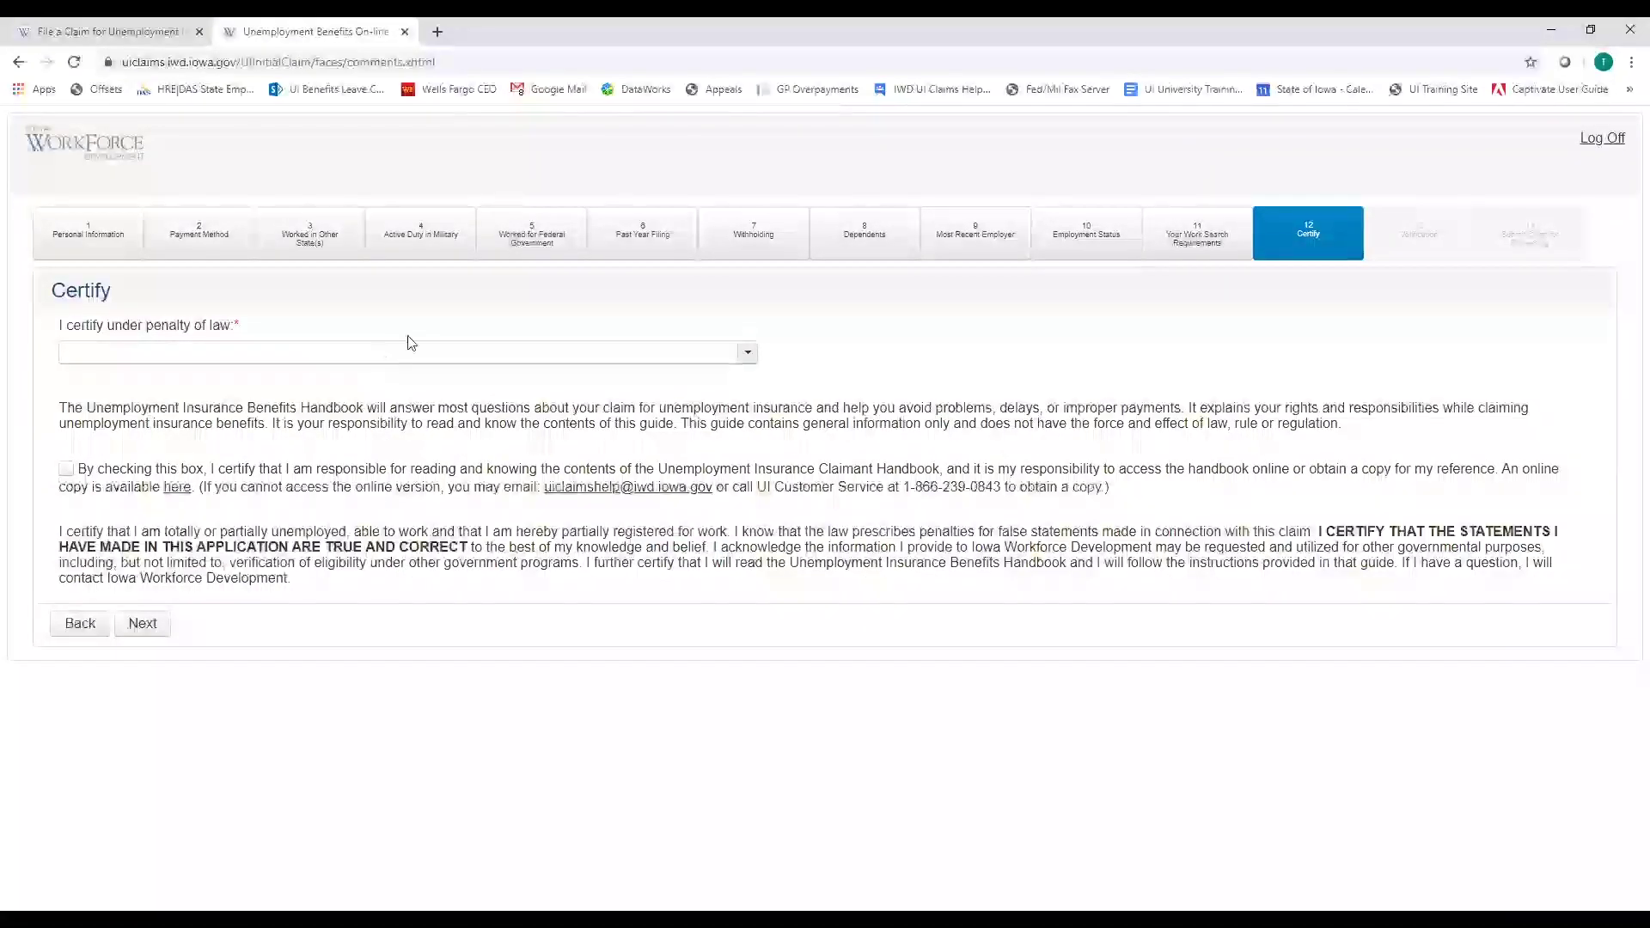
{"action": "left_click", "coordinate": [741, 359]}
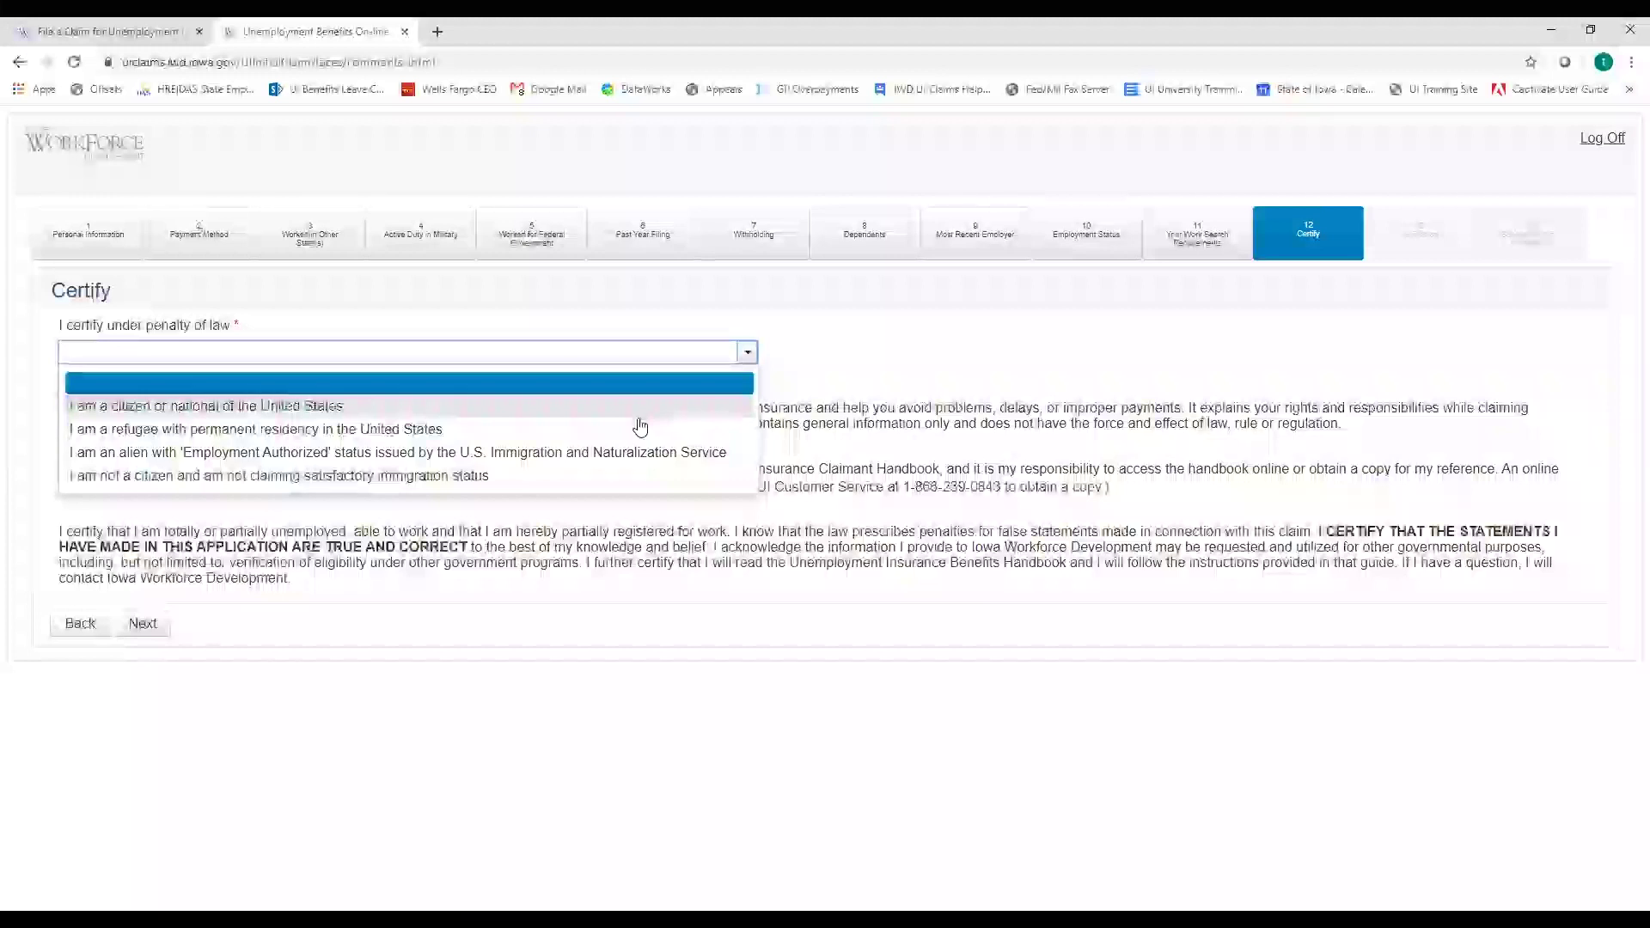
{"action": "left_click", "coordinate": [428, 403]}
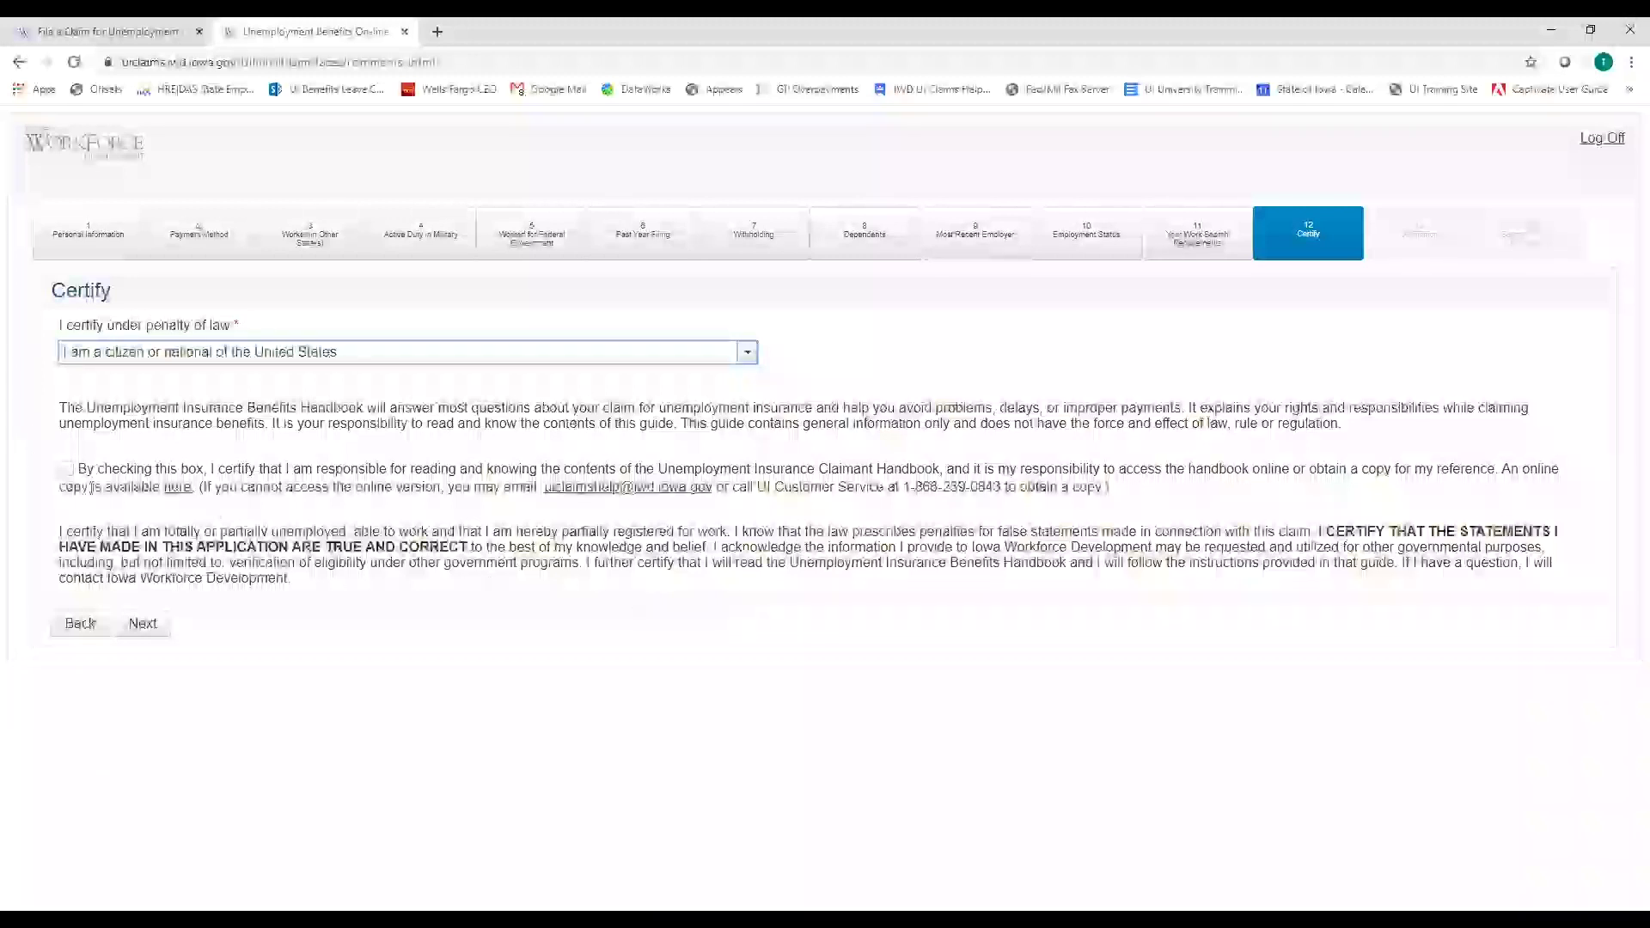
Tick the Claimant Handbook acknowledgement and proceed to the Verification step
{"action": "left_click", "coordinate": [66, 469]}
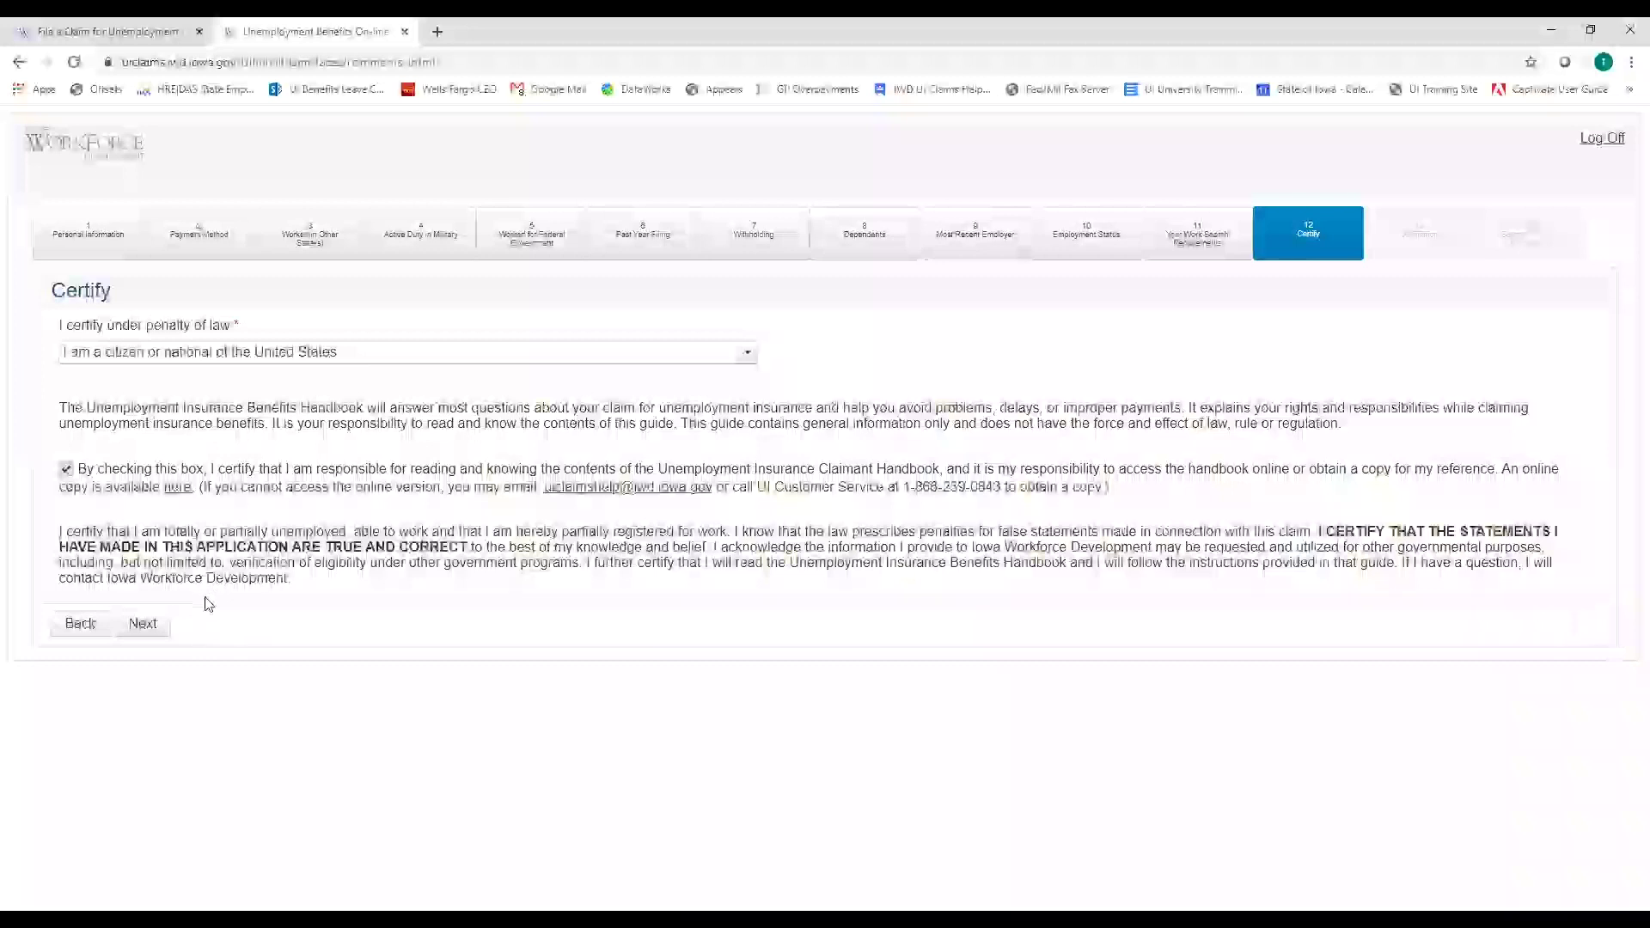
{"action": "left_click", "coordinate": [139, 626]}
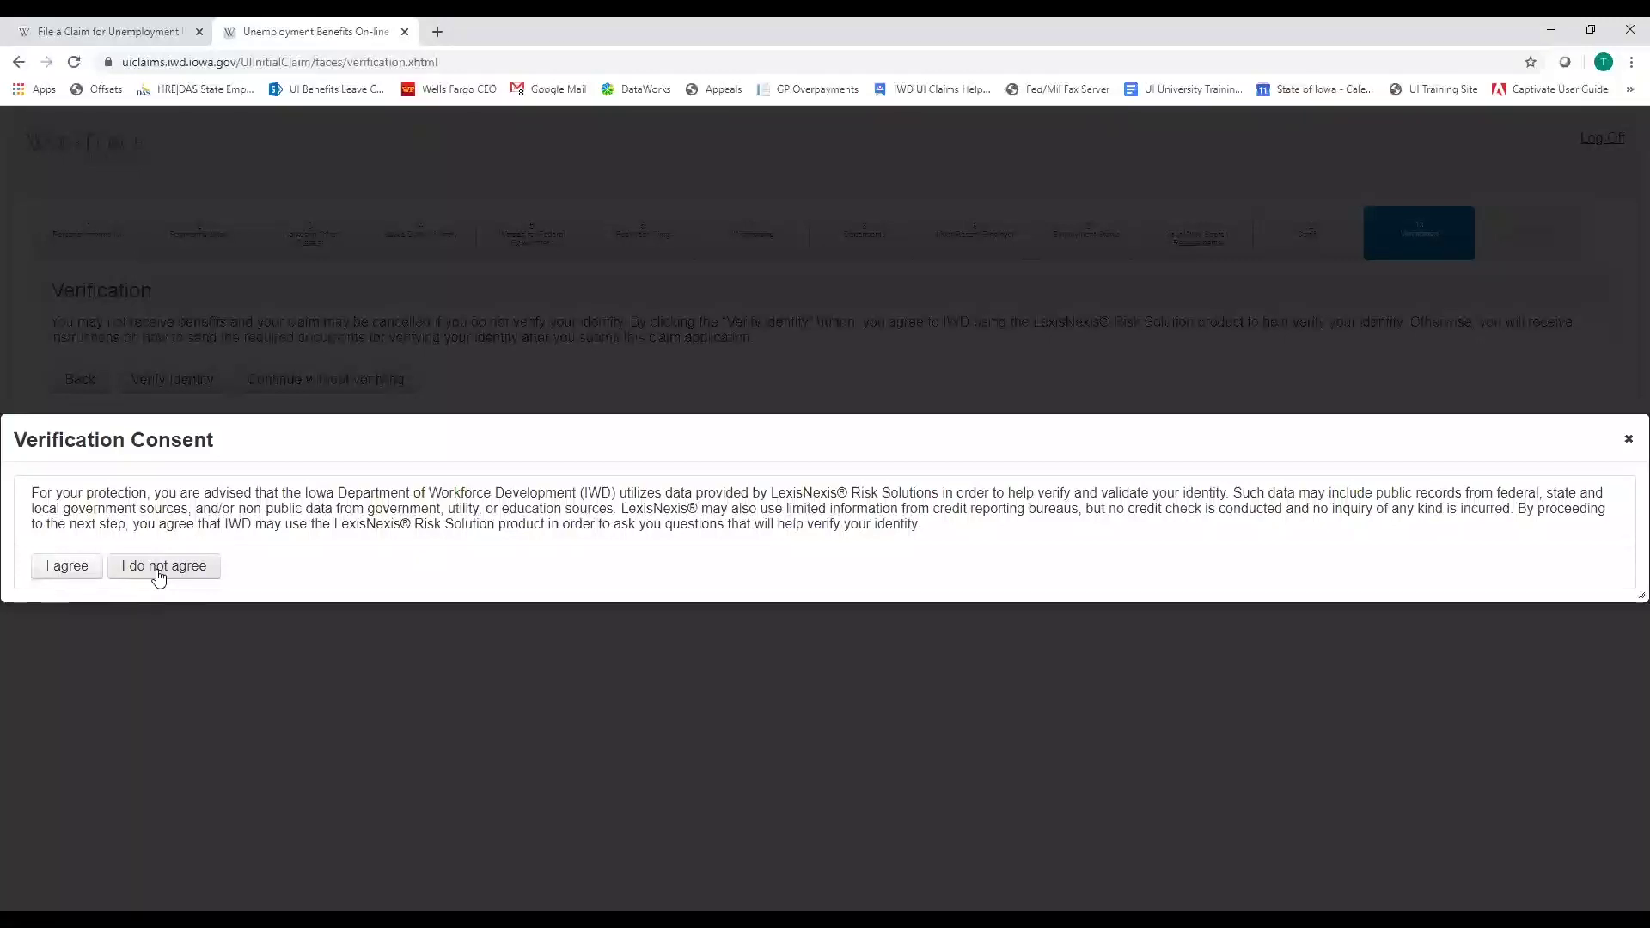
Agree to the LexisNexis identity verification consent and advance to Submit Claim for Processing
{"action": "left_click", "coordinate": [52, 574]}
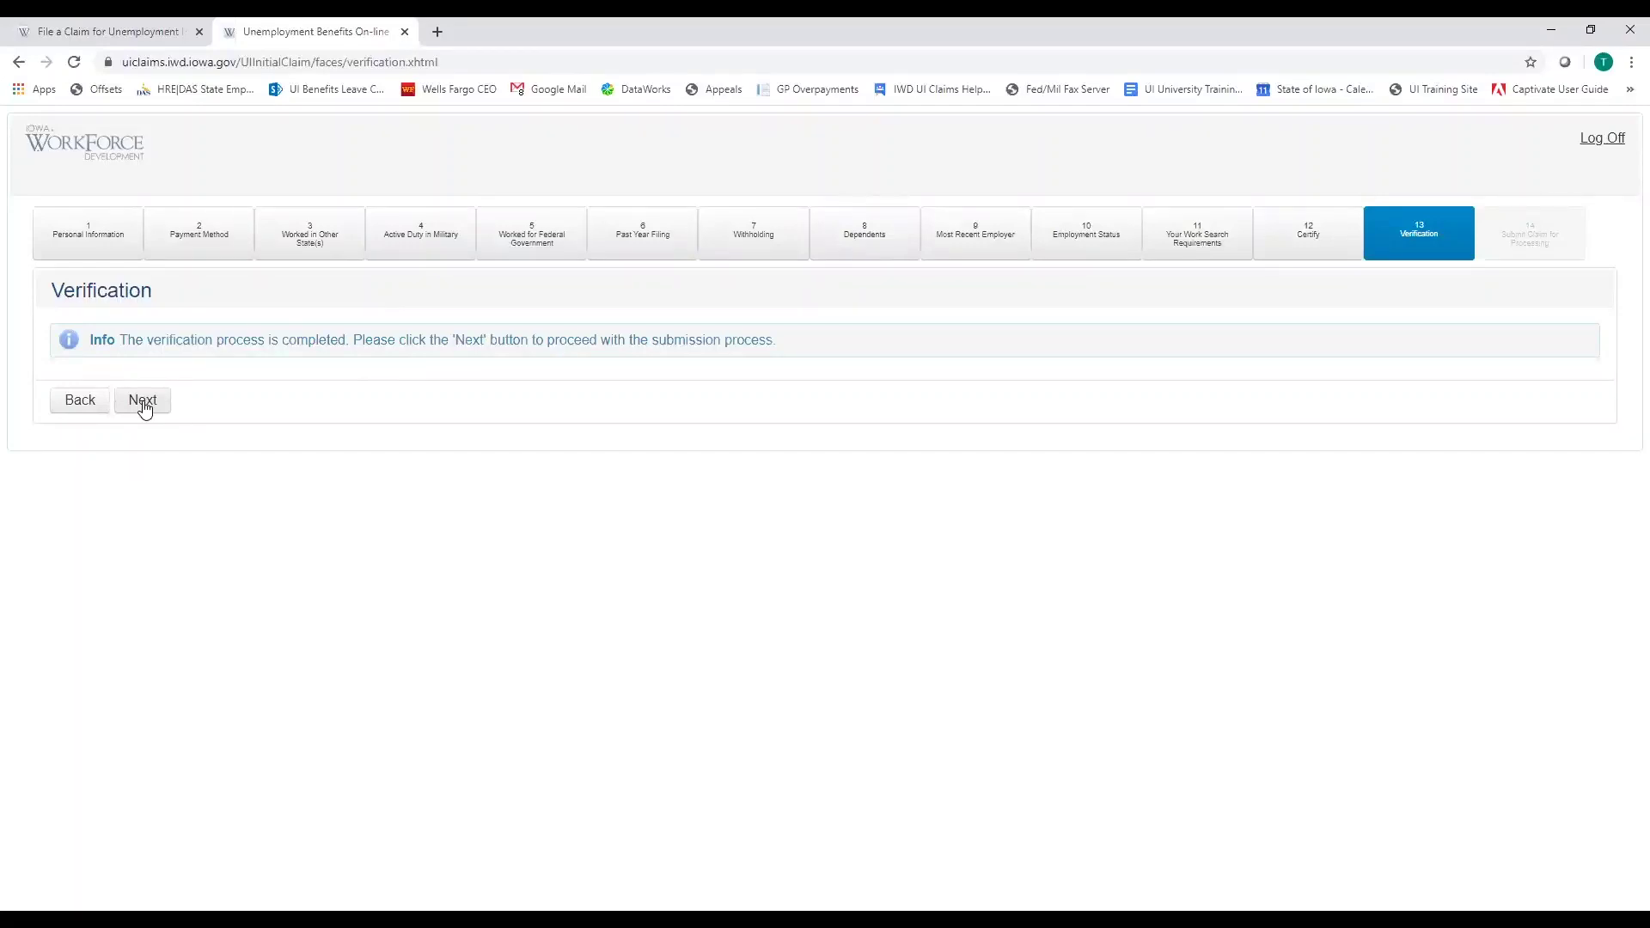
{"action": "left_click", "coordinate": [143, 404]}
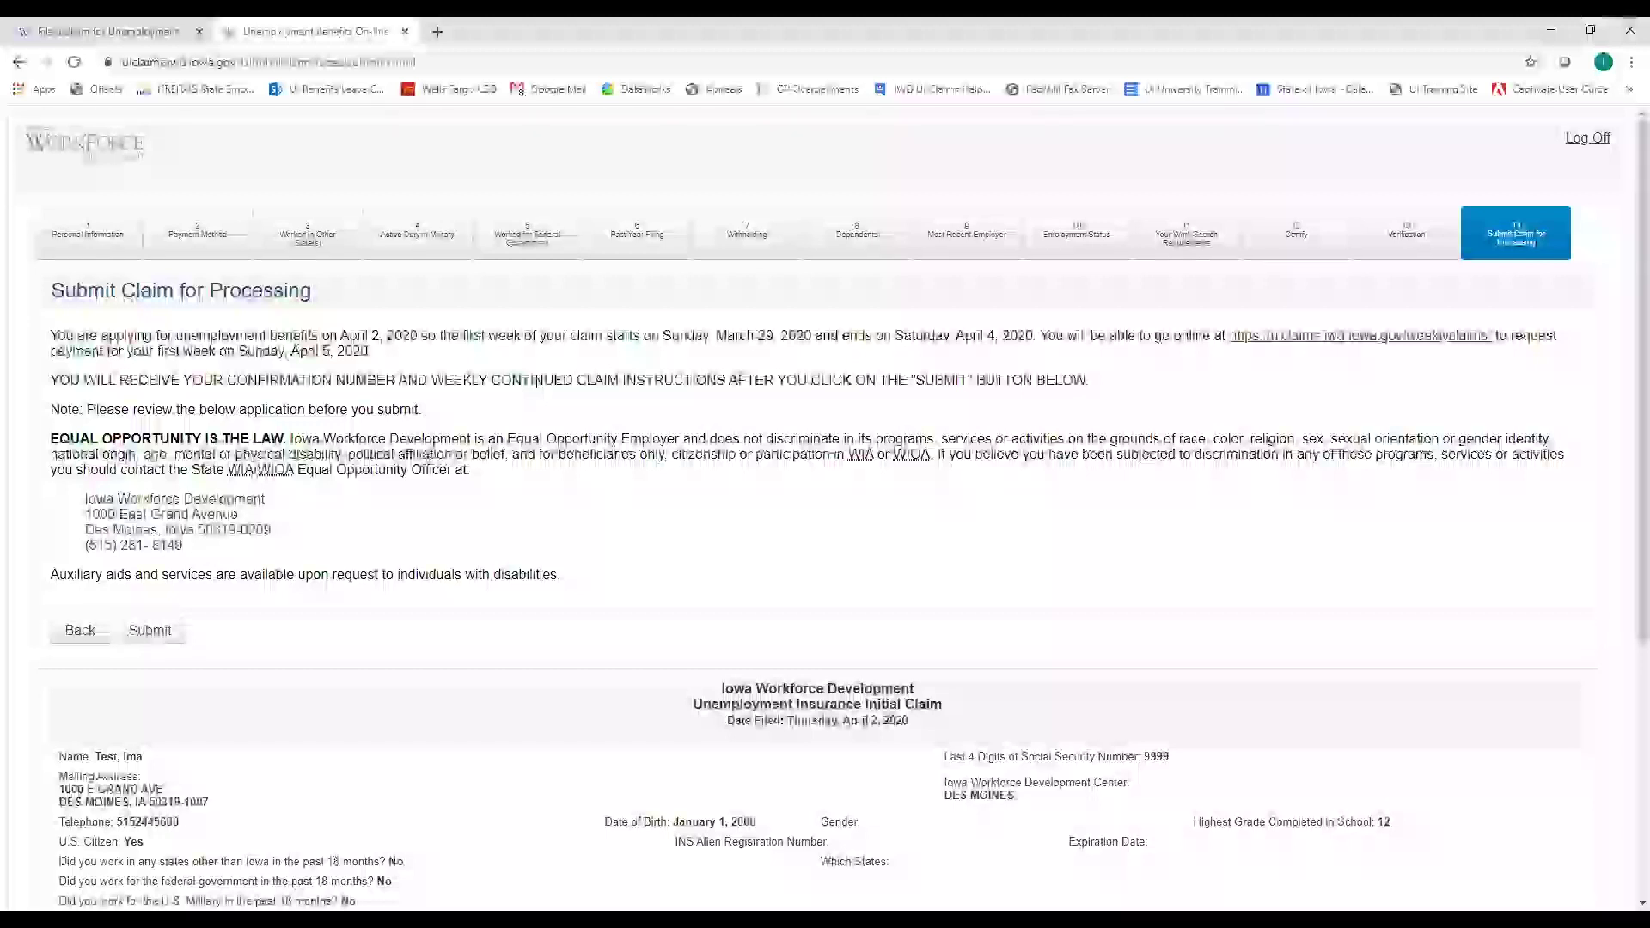
Look over the claim summary on the Submit Claim for Processing page and submit it
{"action": "scroll", "coordinate": [688, 504], "scroll_direction": "down", "scroll_amount": 1}
{"action": "scroll", "coordinate": [720, 513], "scroll_direction": "down", "scroll_amount": 4}
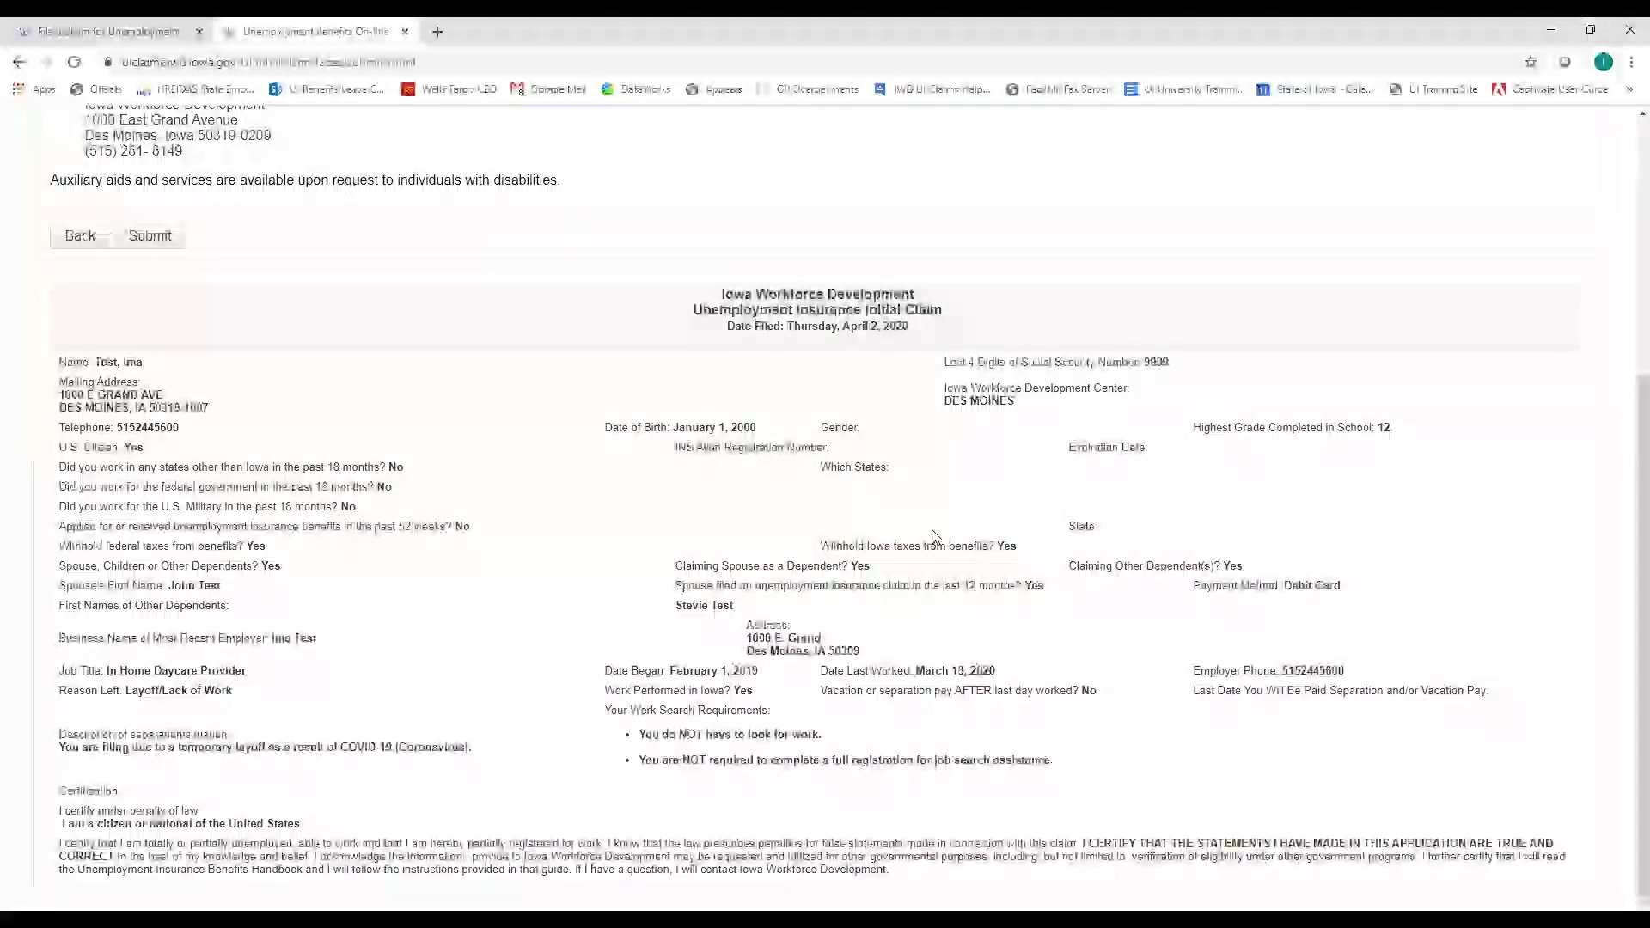
{"action": "scroll", "coordinate": [935, 536], "scroll_direction": "up", "scroll_amount": 5}
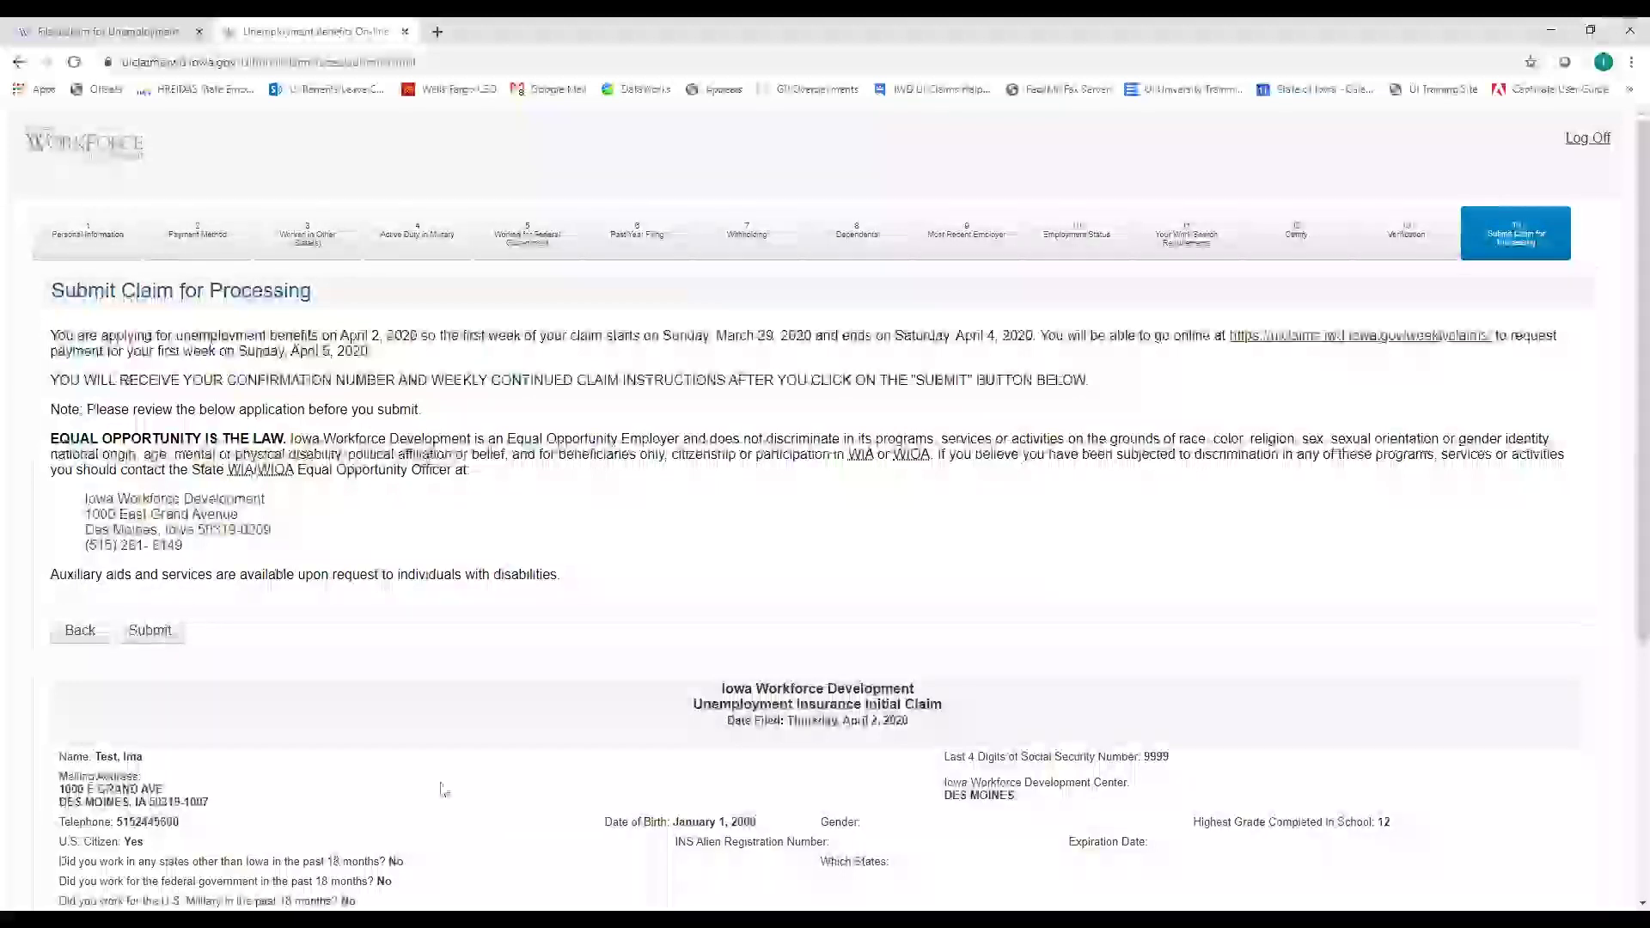
{"action": "scroll", "coordinate": [571, 799], "scroll_direction": "down", "scroll_amount": 4}
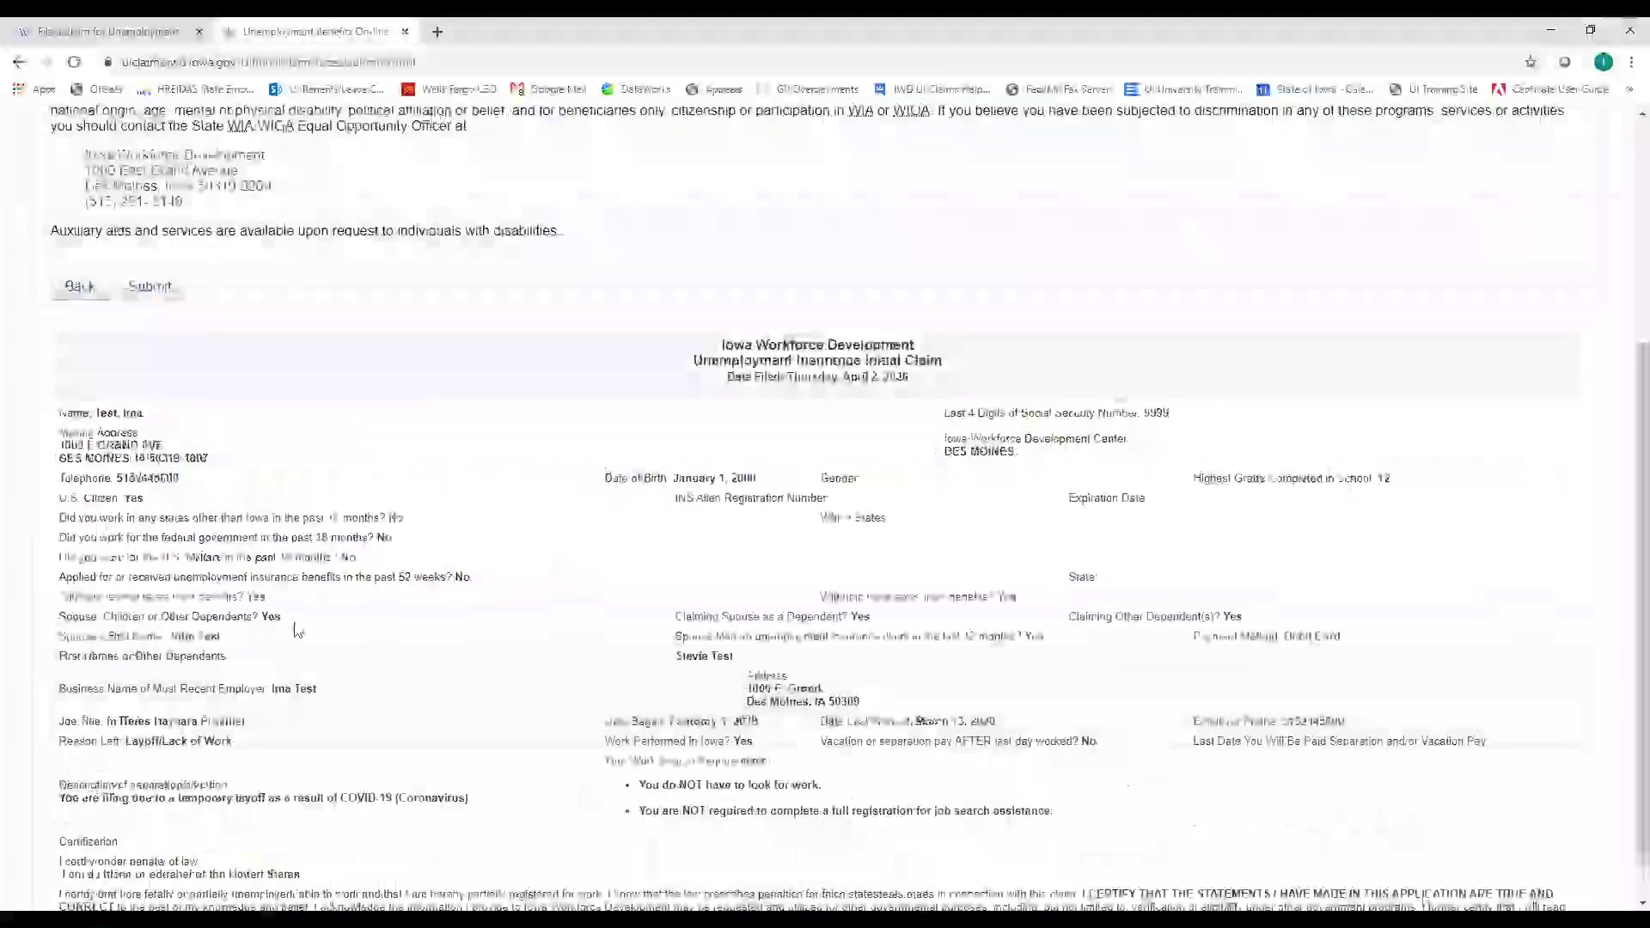
{"action": "scroll", "coordinate": [150, 640], "scroll_direction": "up", "scroll_amount": 4}
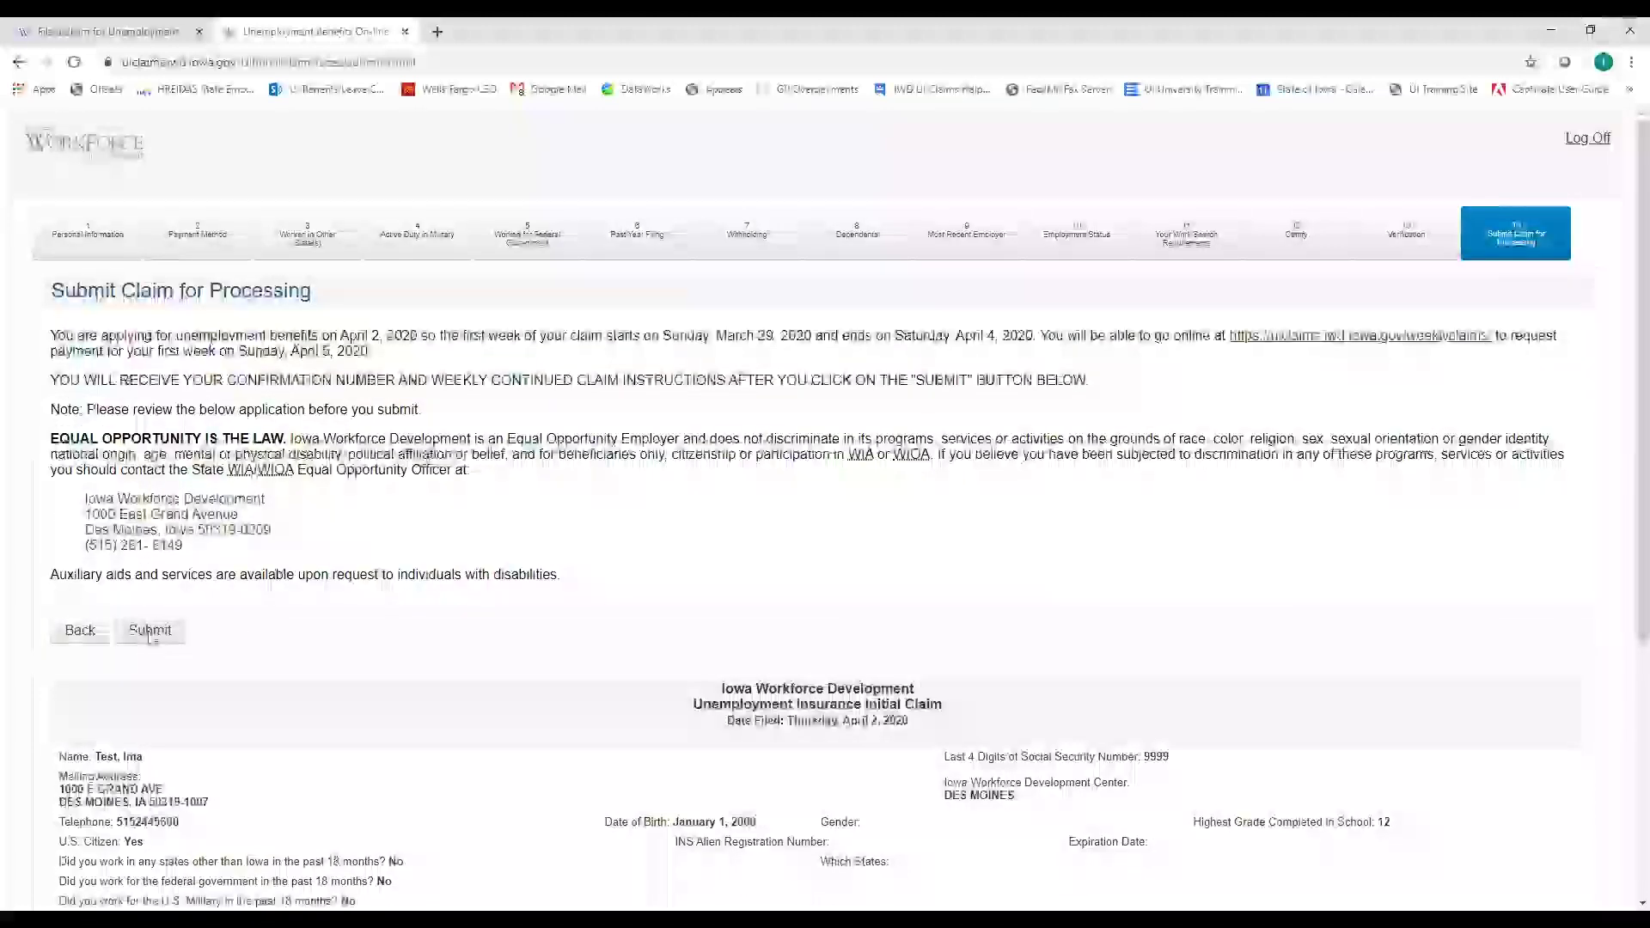
{"action": "left_click", "coordinate": [150, 632]}
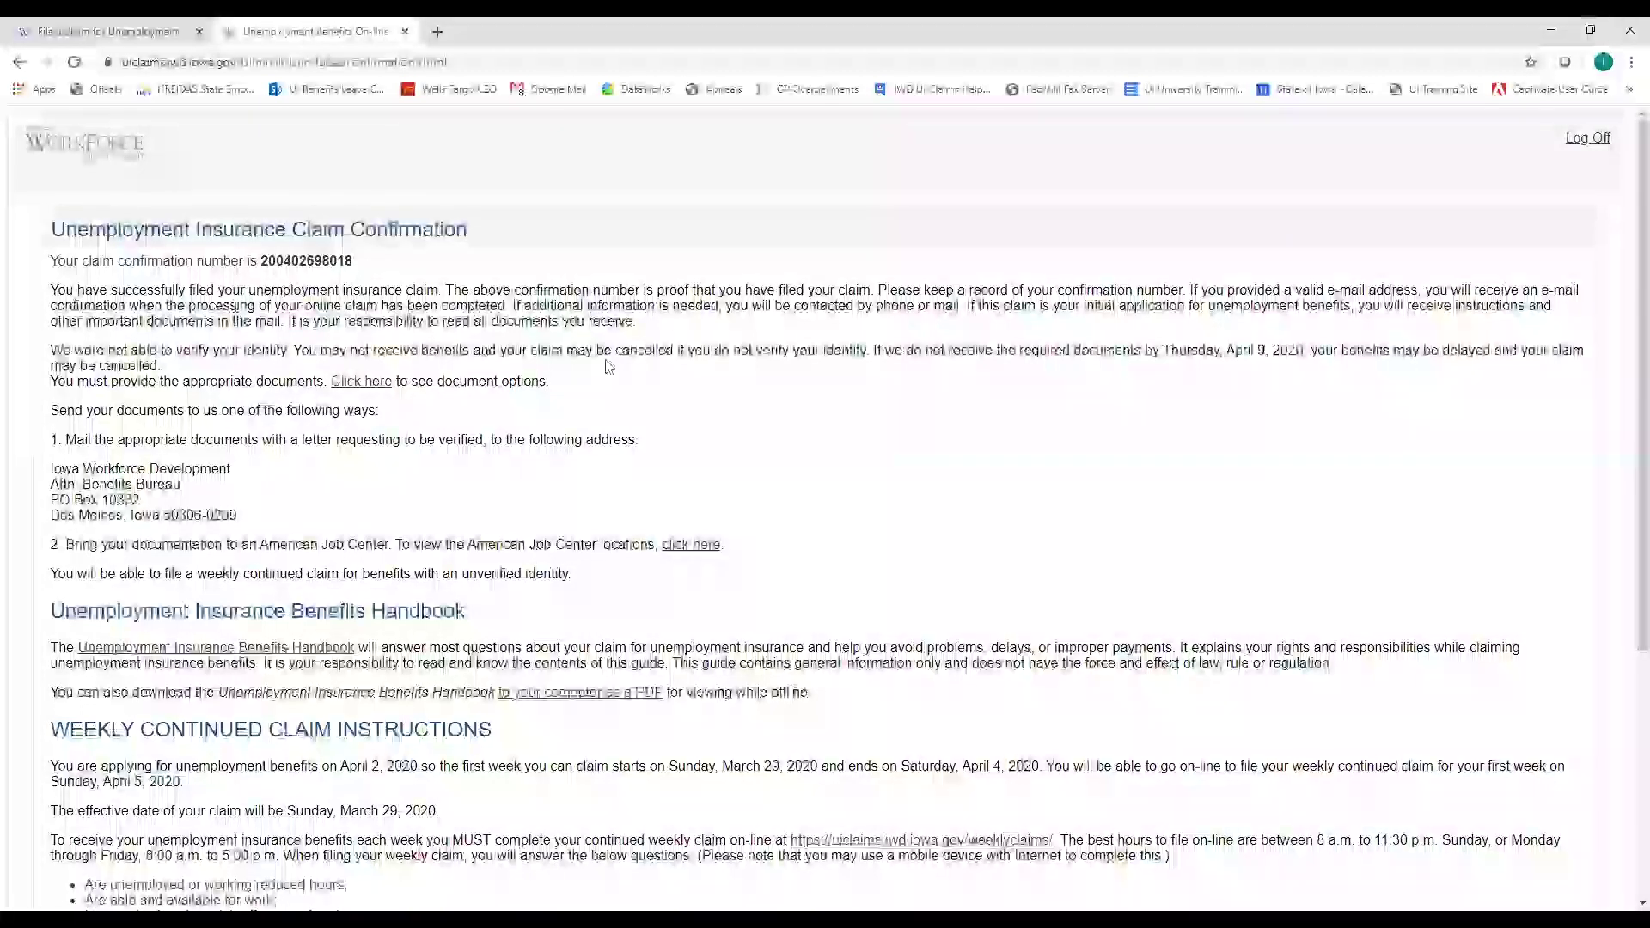
Read the confirmation number and the identity-document deadline of Thursday, April 9, 2020
{"action": "scroll", "coordinate": [608, 378], "scroll_direction": "down", "scroll_amount": 2}
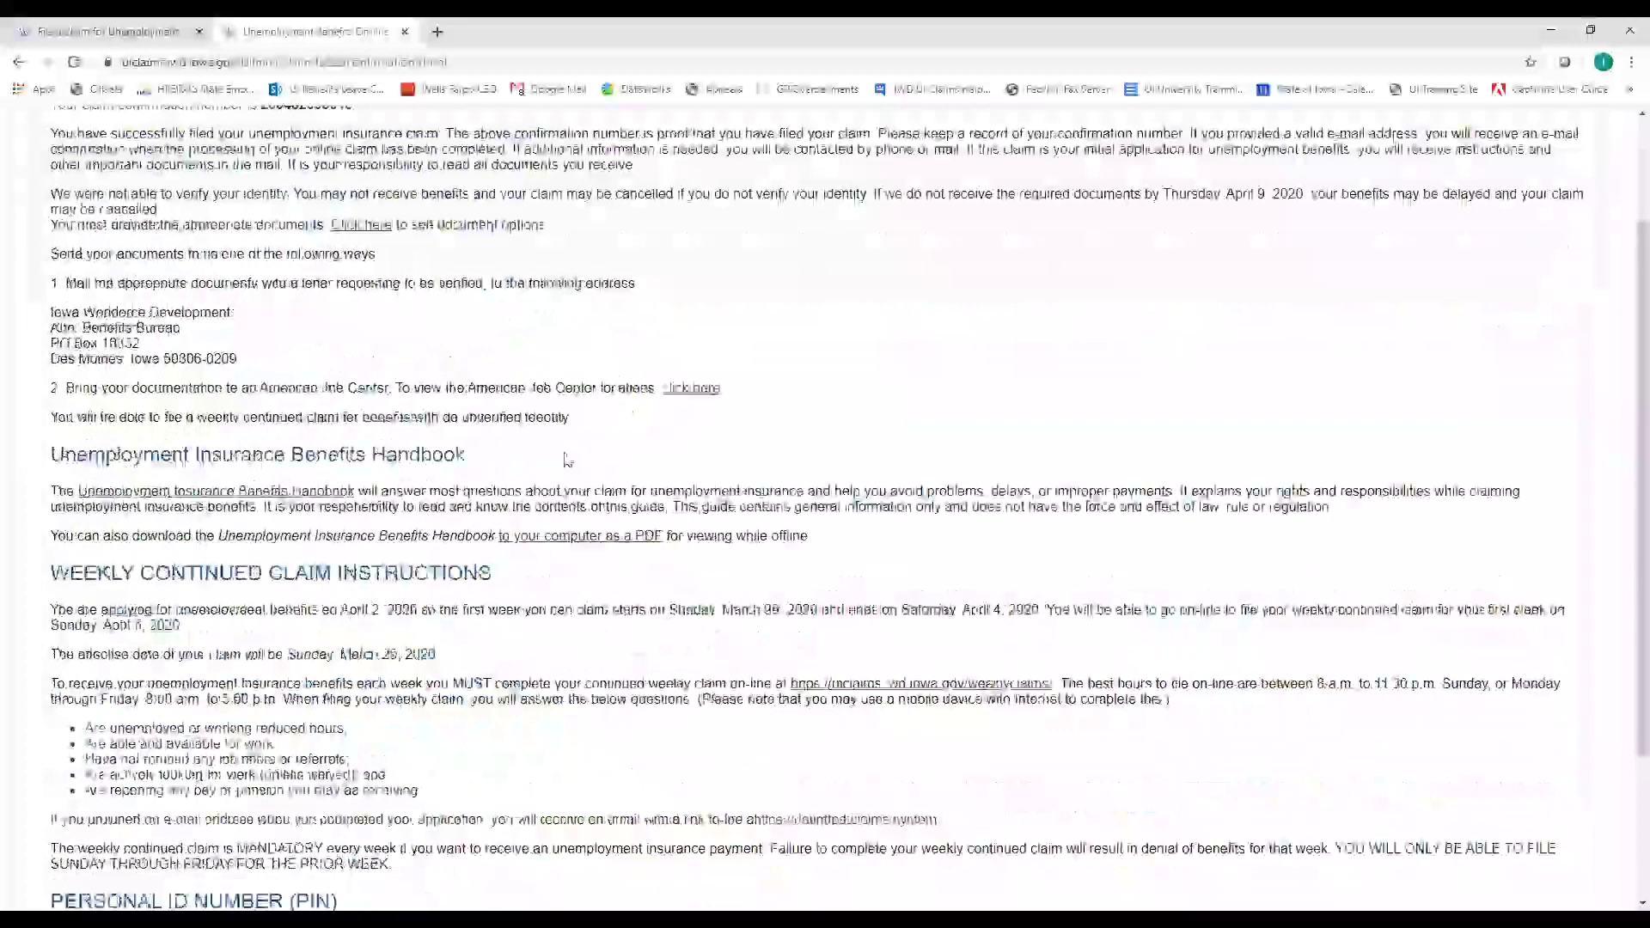
{"action": "scroll", "coordinate": [343, 404], "scroll_direction": "down", "scroll_amount": 1}
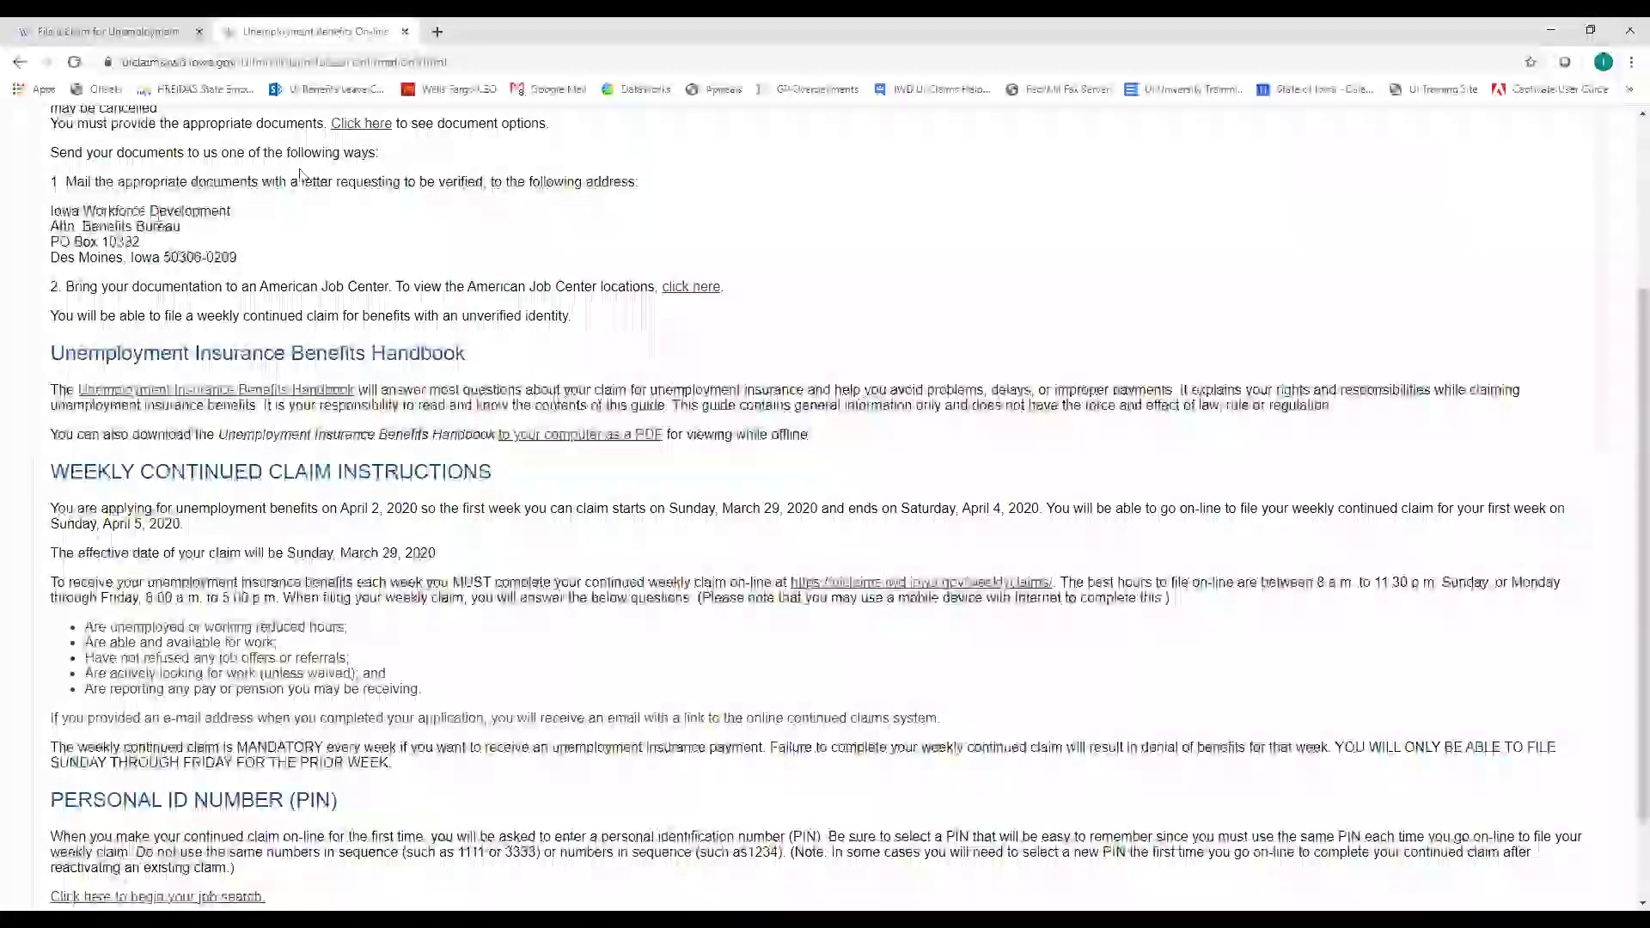
{"action": "scroll", "coordinate": [318, 196], "scroll_direction": "up", "scroll_amount": 2}
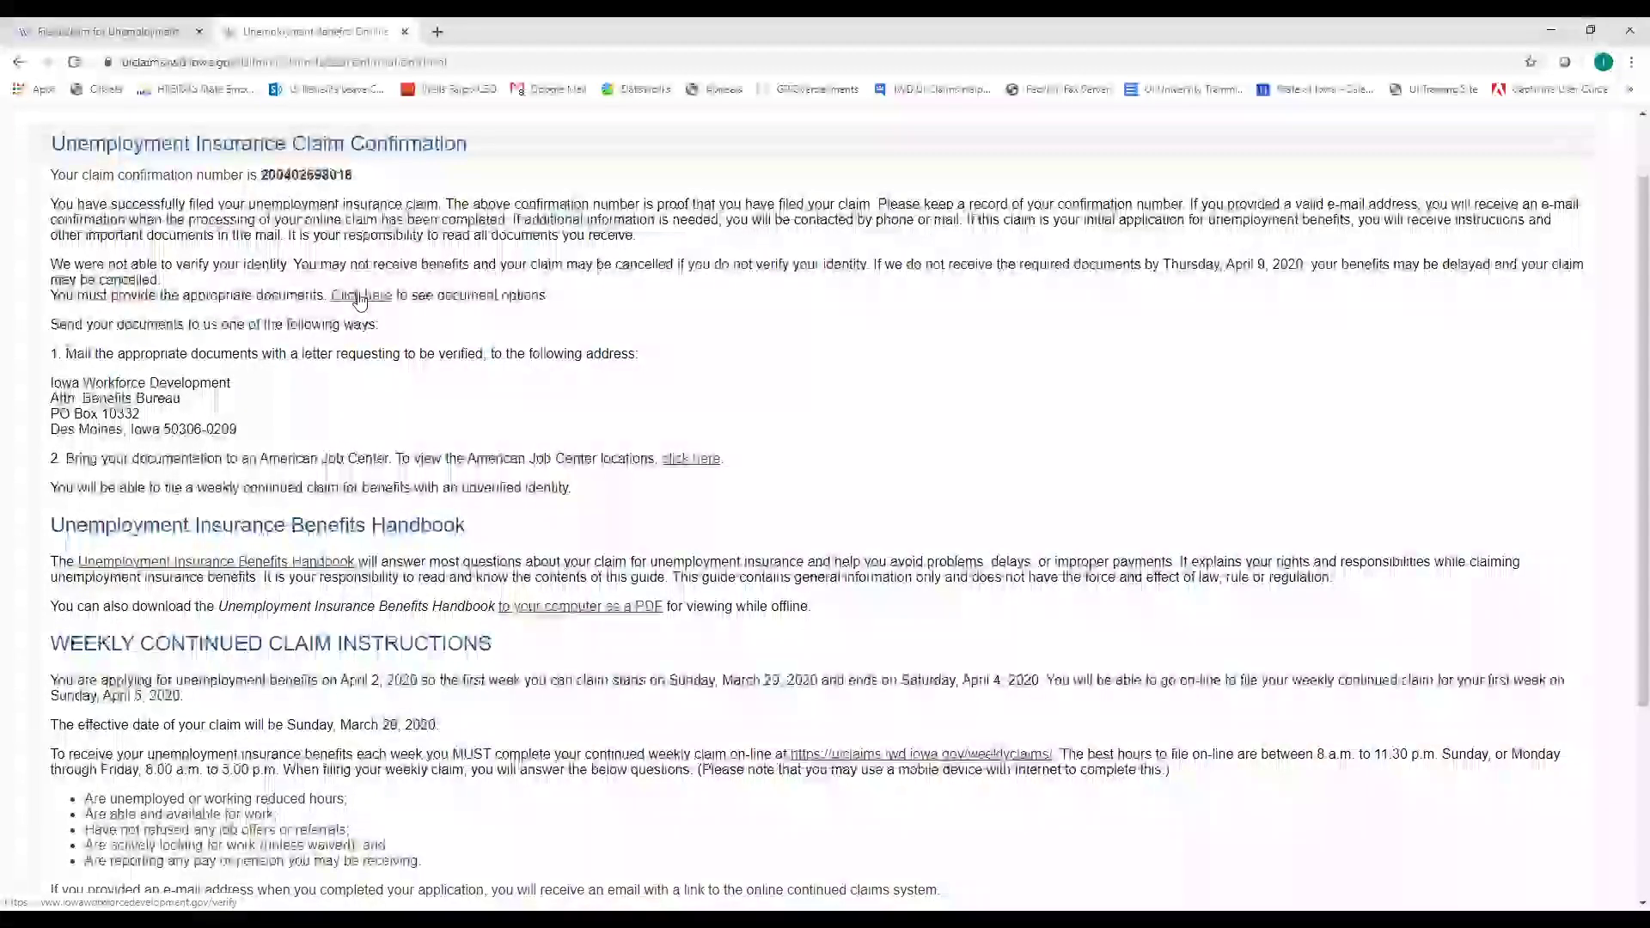
{"action": "left_click", "coordinate": [359, 297]}
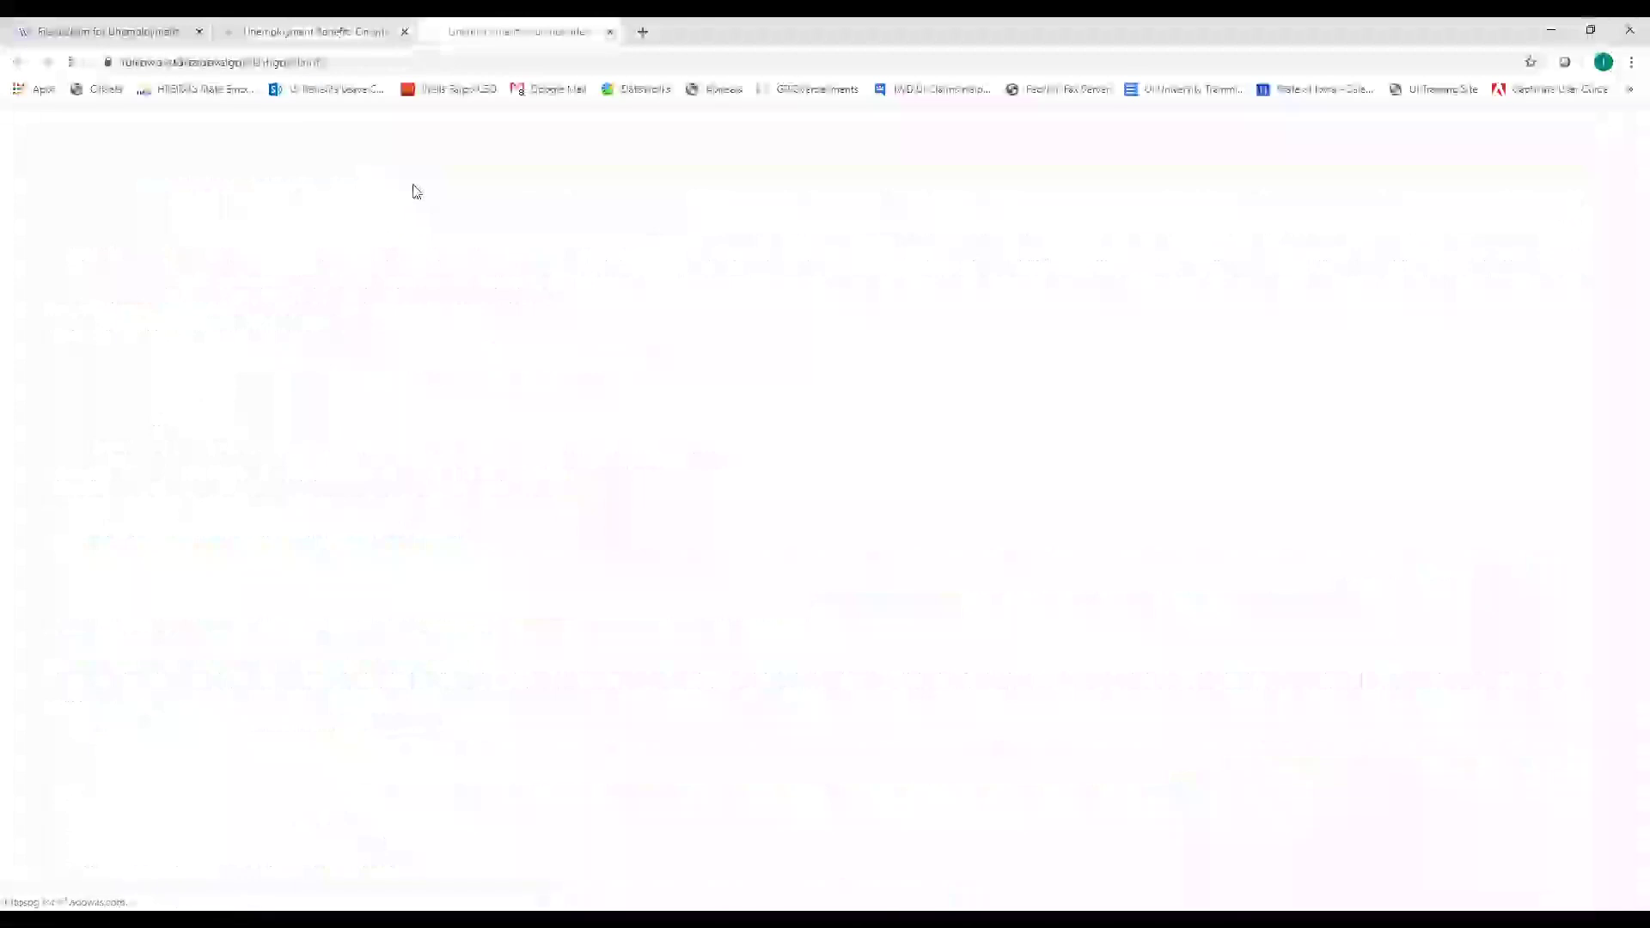
{"action": "scroll", "coordinate": [618, 481], "scroll_direction": "down", "scroll_amount": 8}
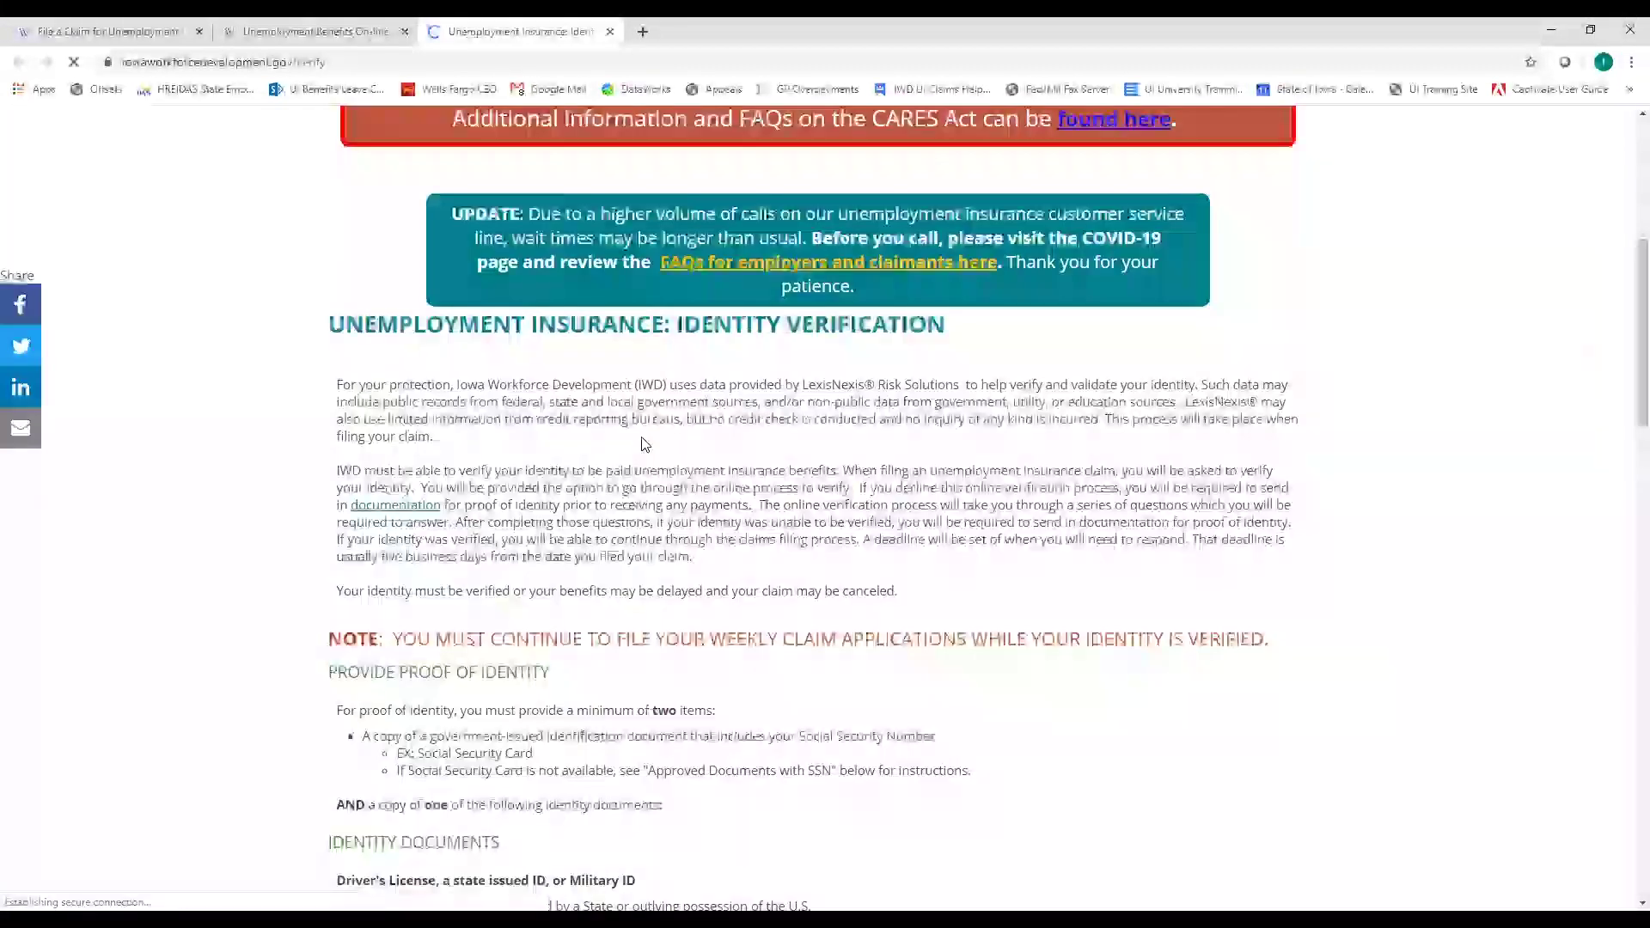
{"action": "scroll", "coordinate": [601, 528], "scroll_direction": "down", "scroll_amount": 2}
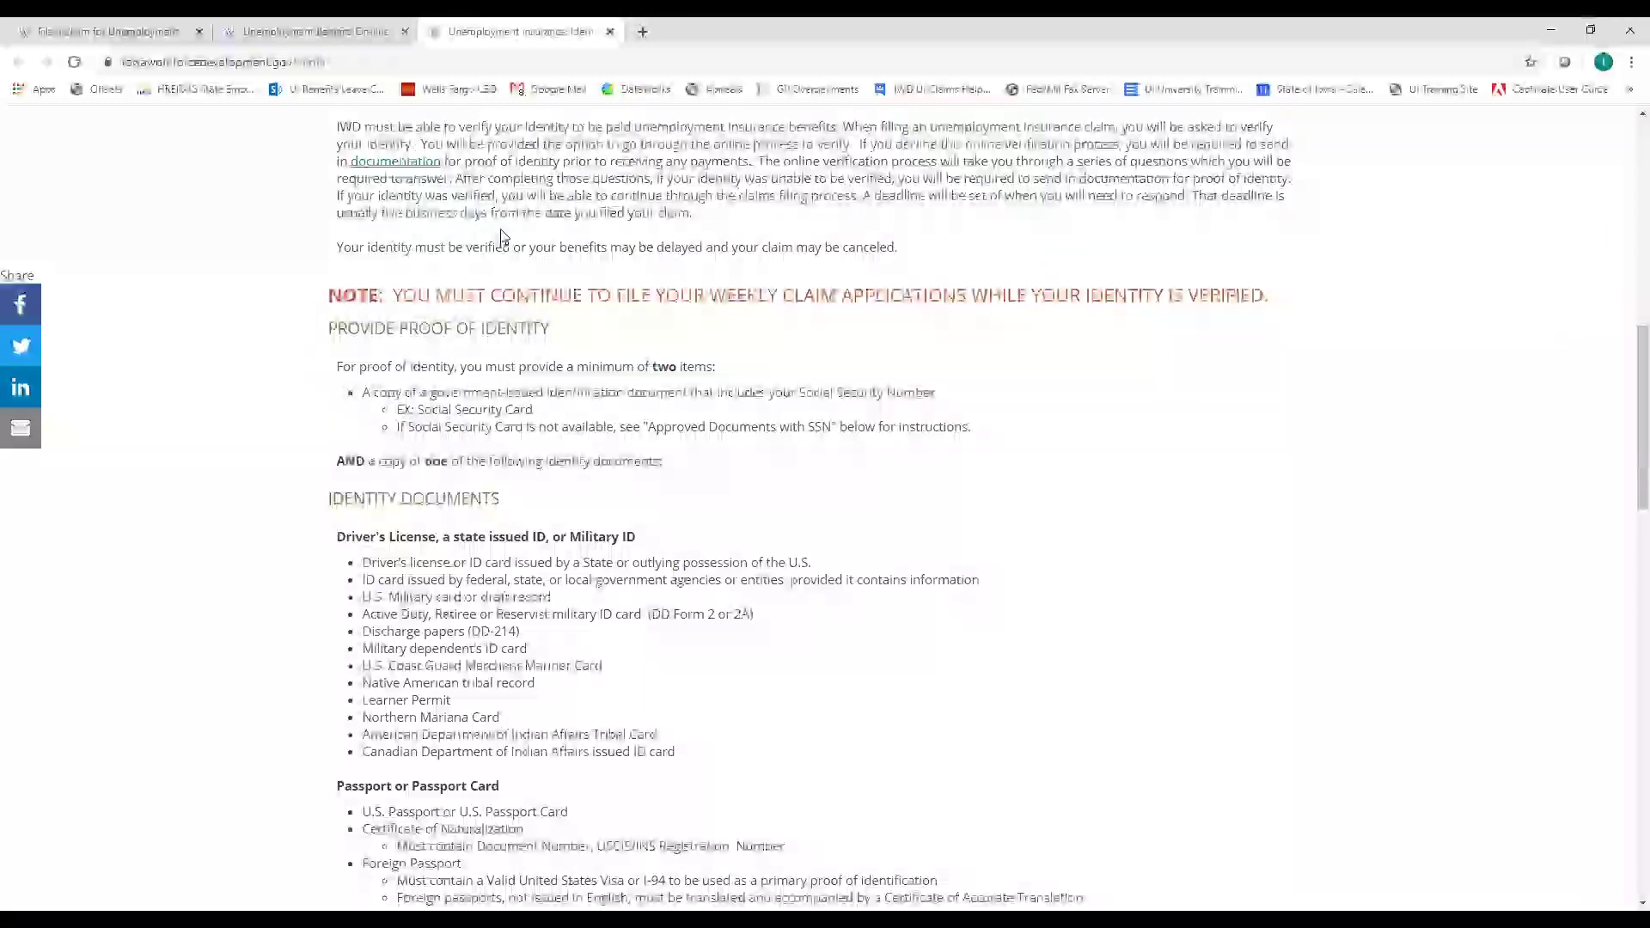
{"action": "left_click", "coordinate": [610, 32]}
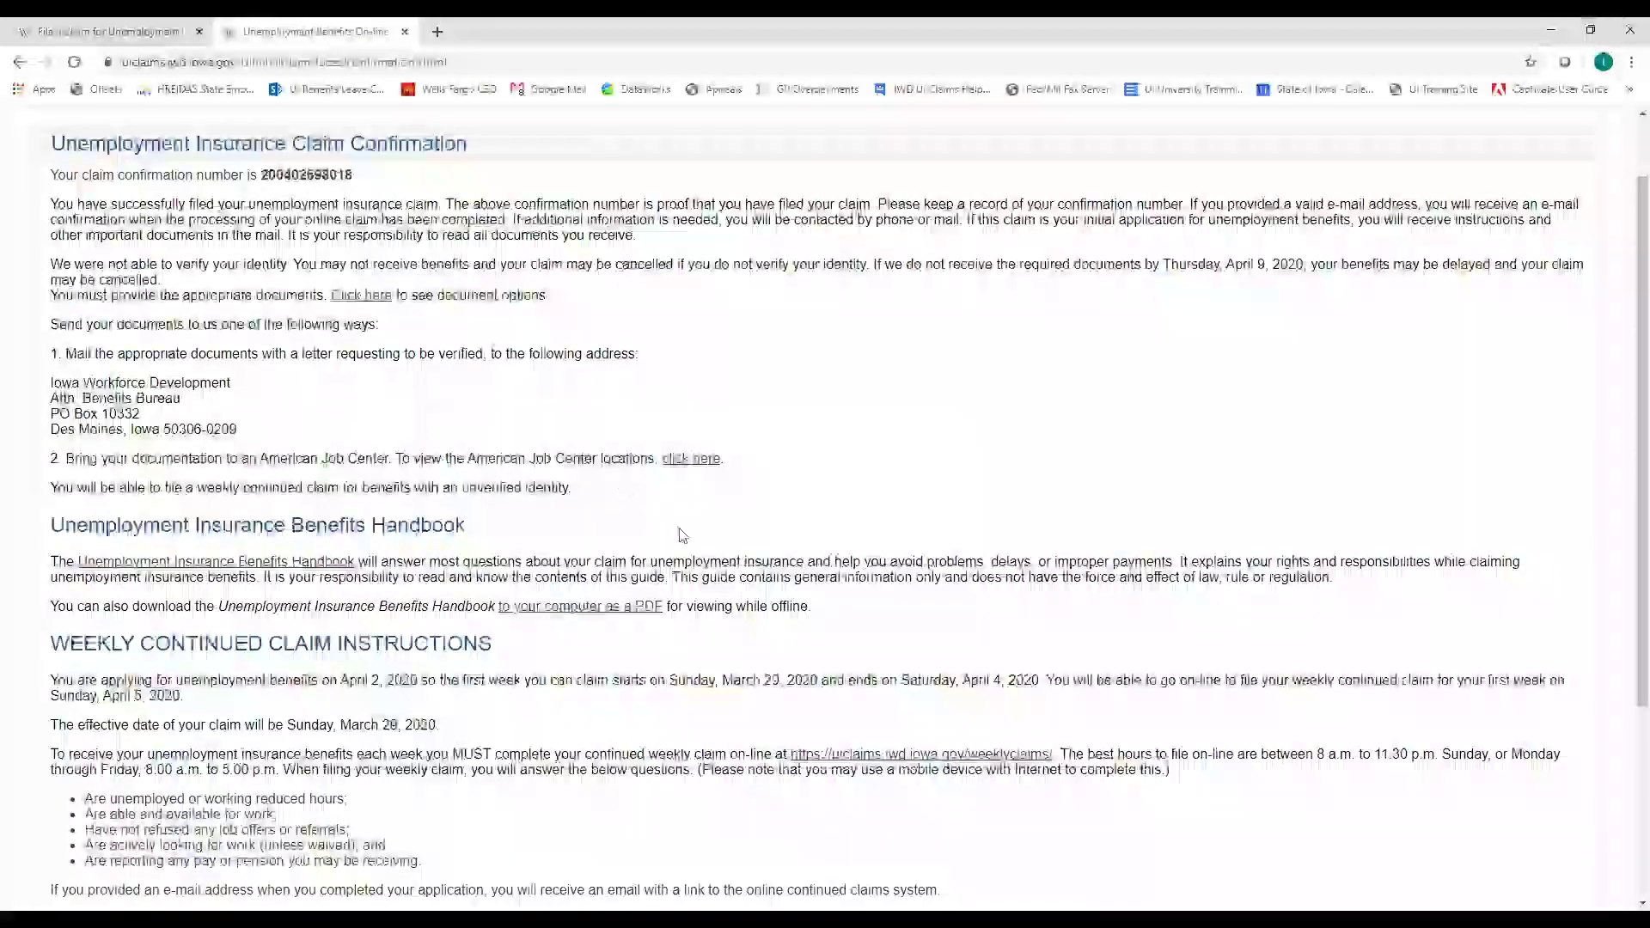
{"action": "scroll", "coordinate": [683, 536], "scroll_direction": "down", "scroll_amount": 2}
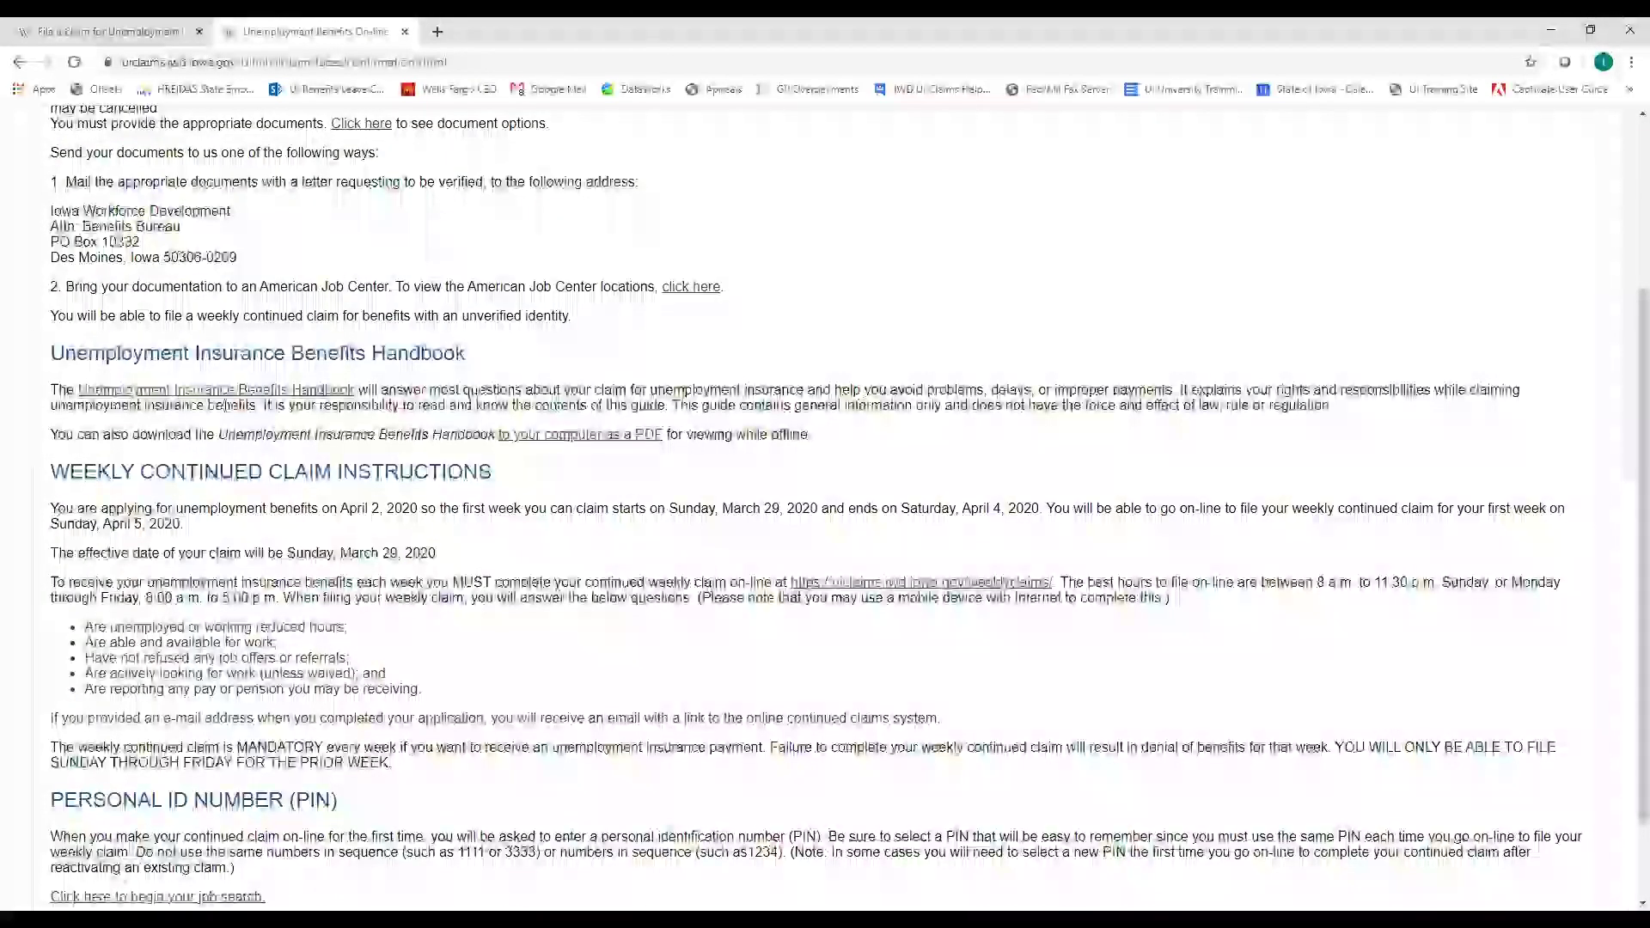
{"action": "scroll", "coordinate": [141, 420], "scroll_direction": "down", "scroll_amount": 1}
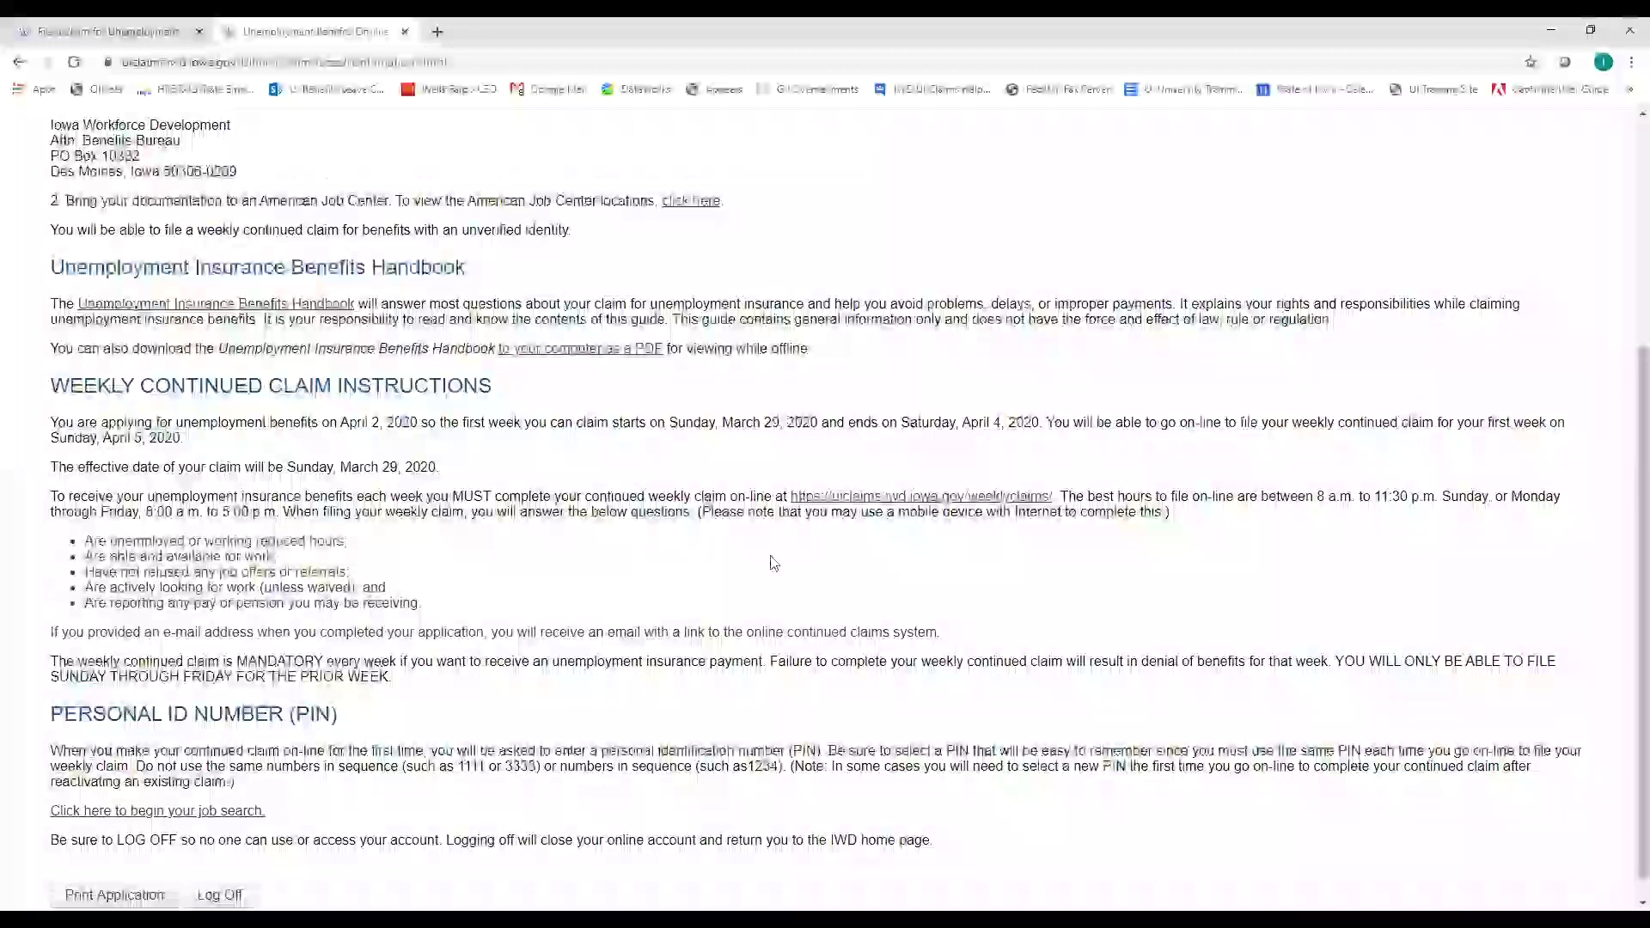
{"action": "scroll", "coordinate": [774, 563], "scroll_direction": "down", "scroll_amount": 1}
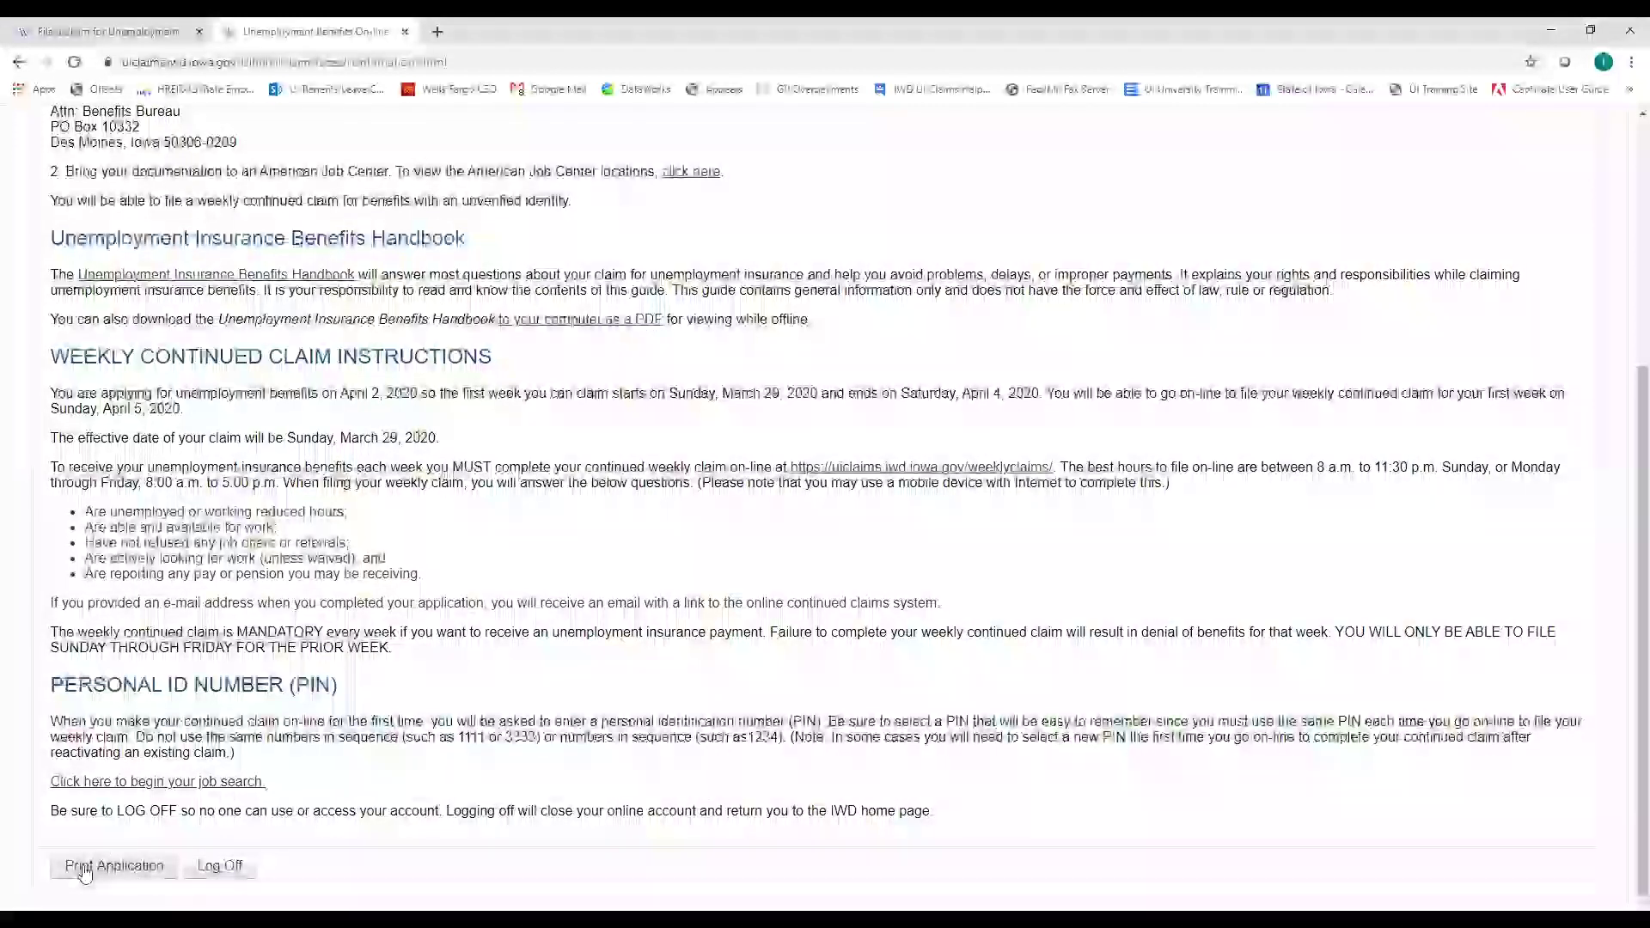
{"action": "scroll", "coordinate": [83, 874], "scroll_direction": "up", "scroll_amount": 4}
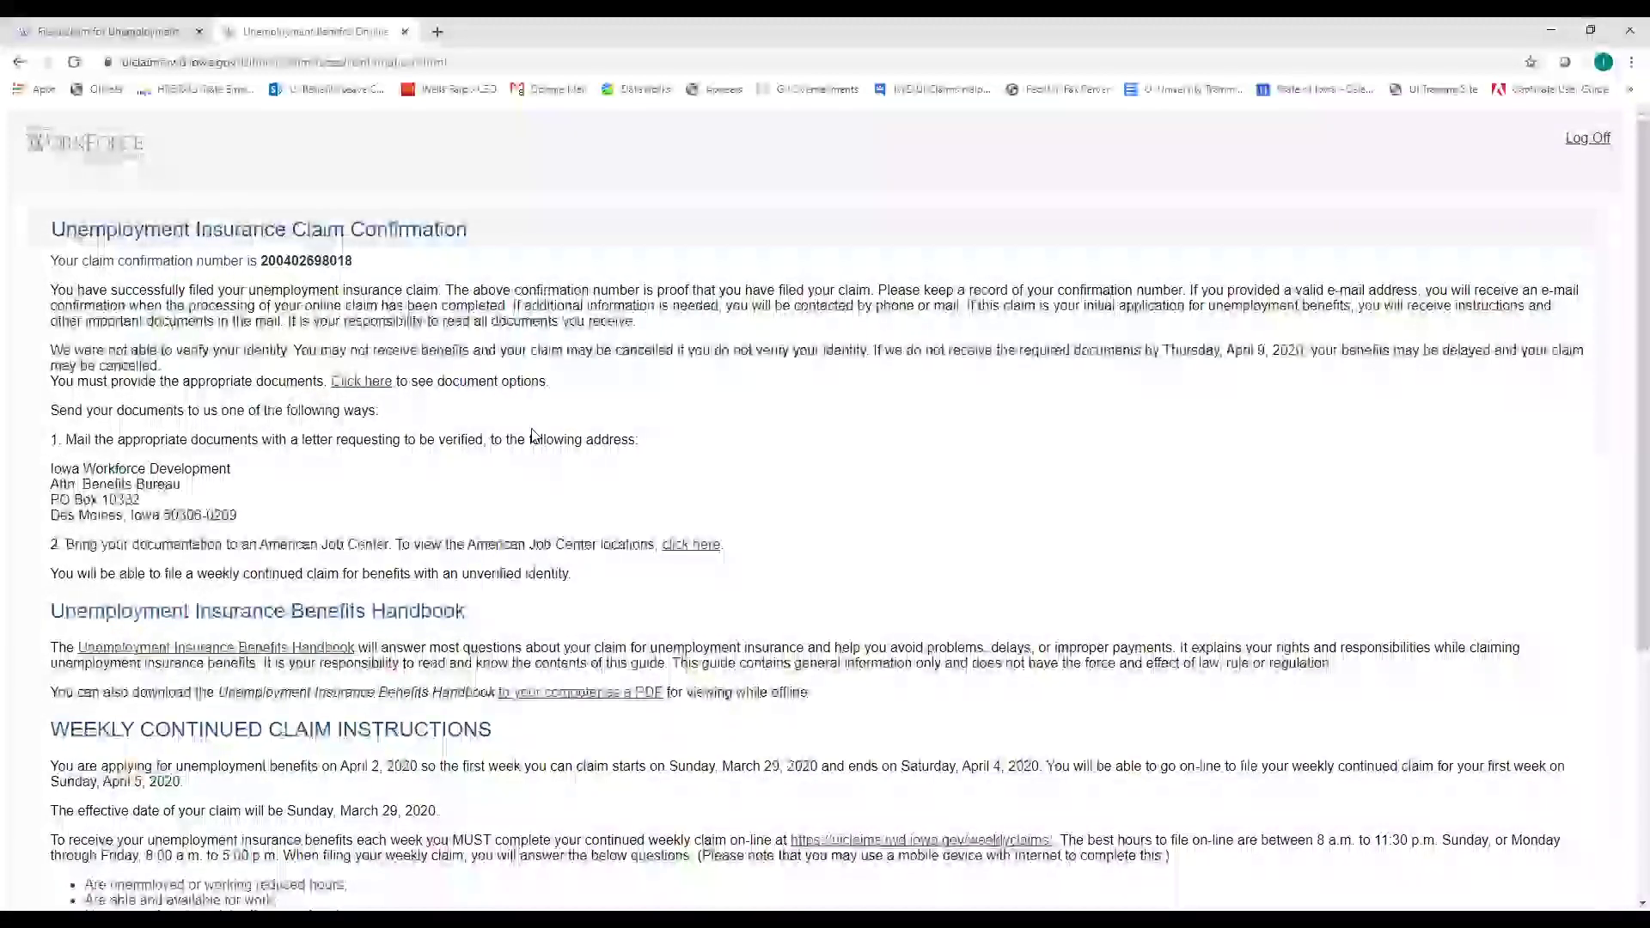
{"action": "scroll", "coordinate": [607, 481], "scroll_direction": "down", "scroll_amount": 1}
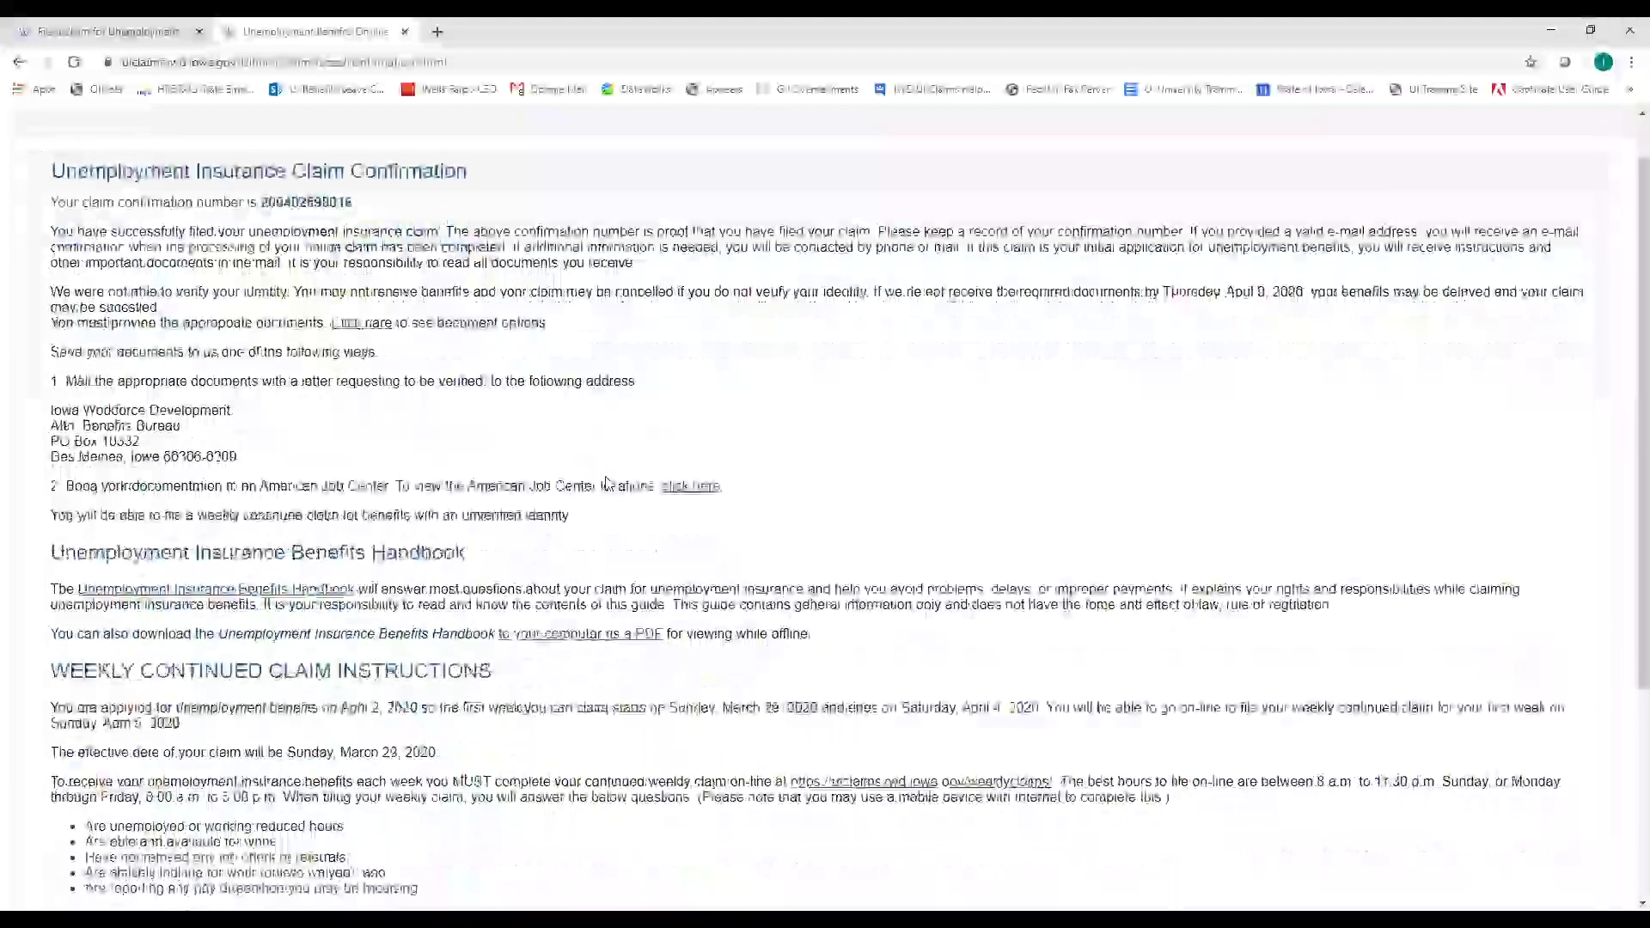
{"action": "scroll", "coordinate": [615, 516], "scroll_direction": "down", "scroll_amount": 4}
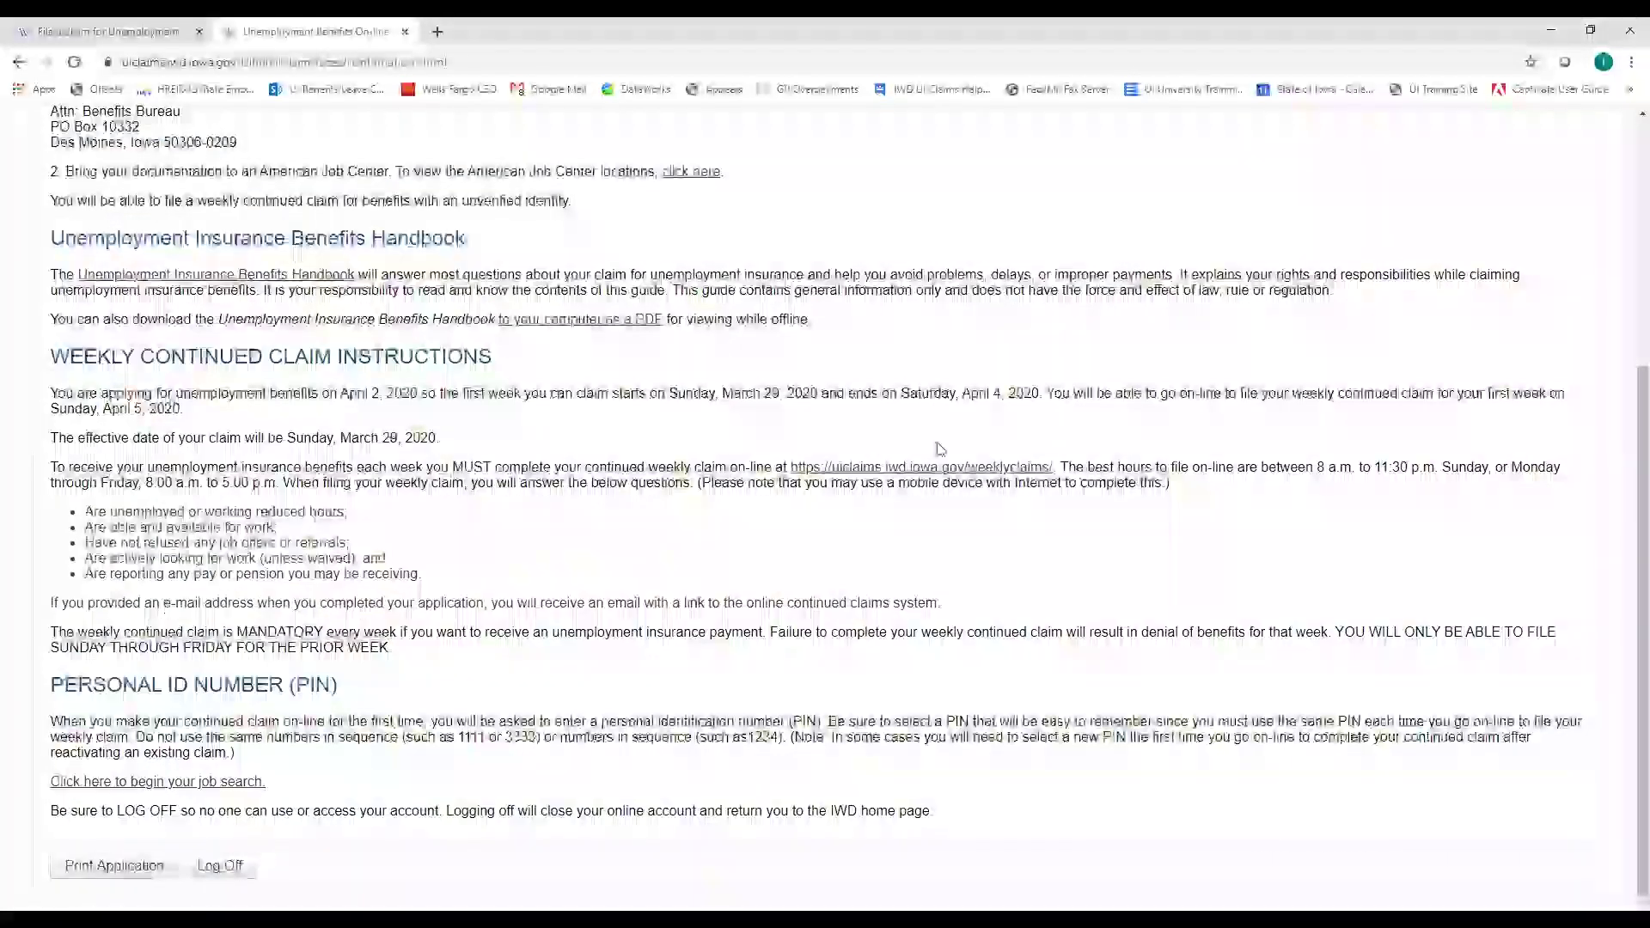
{"action": "left_click", "coordinate": [231, 870]}
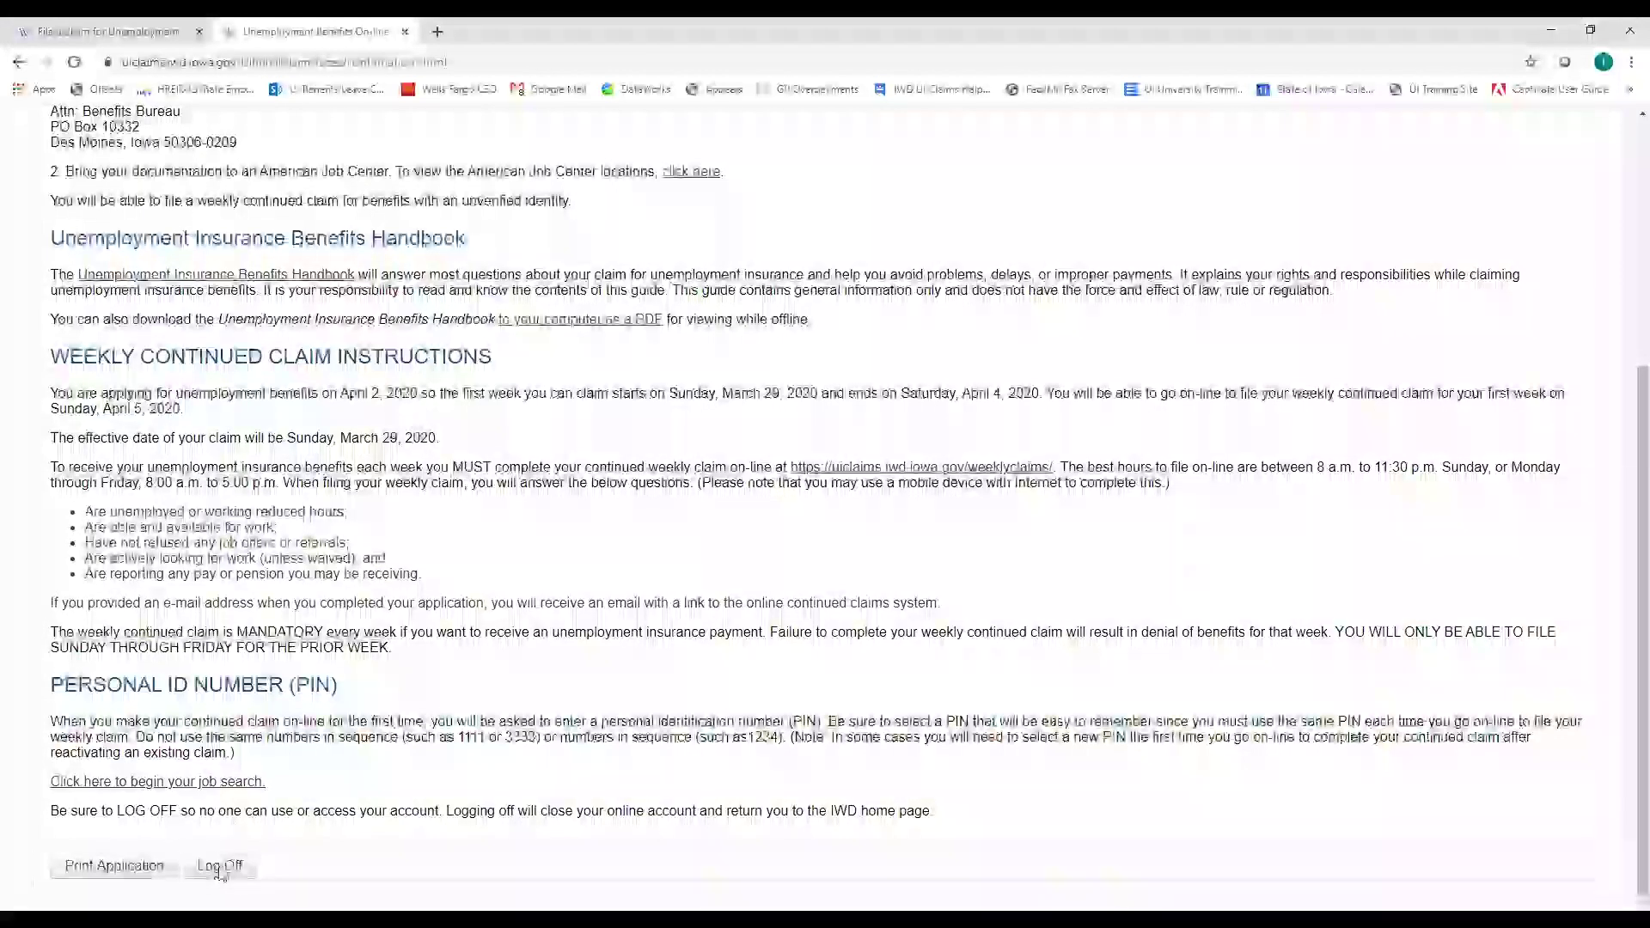
{"action": "left_click", "coordinate": [221, 868]}
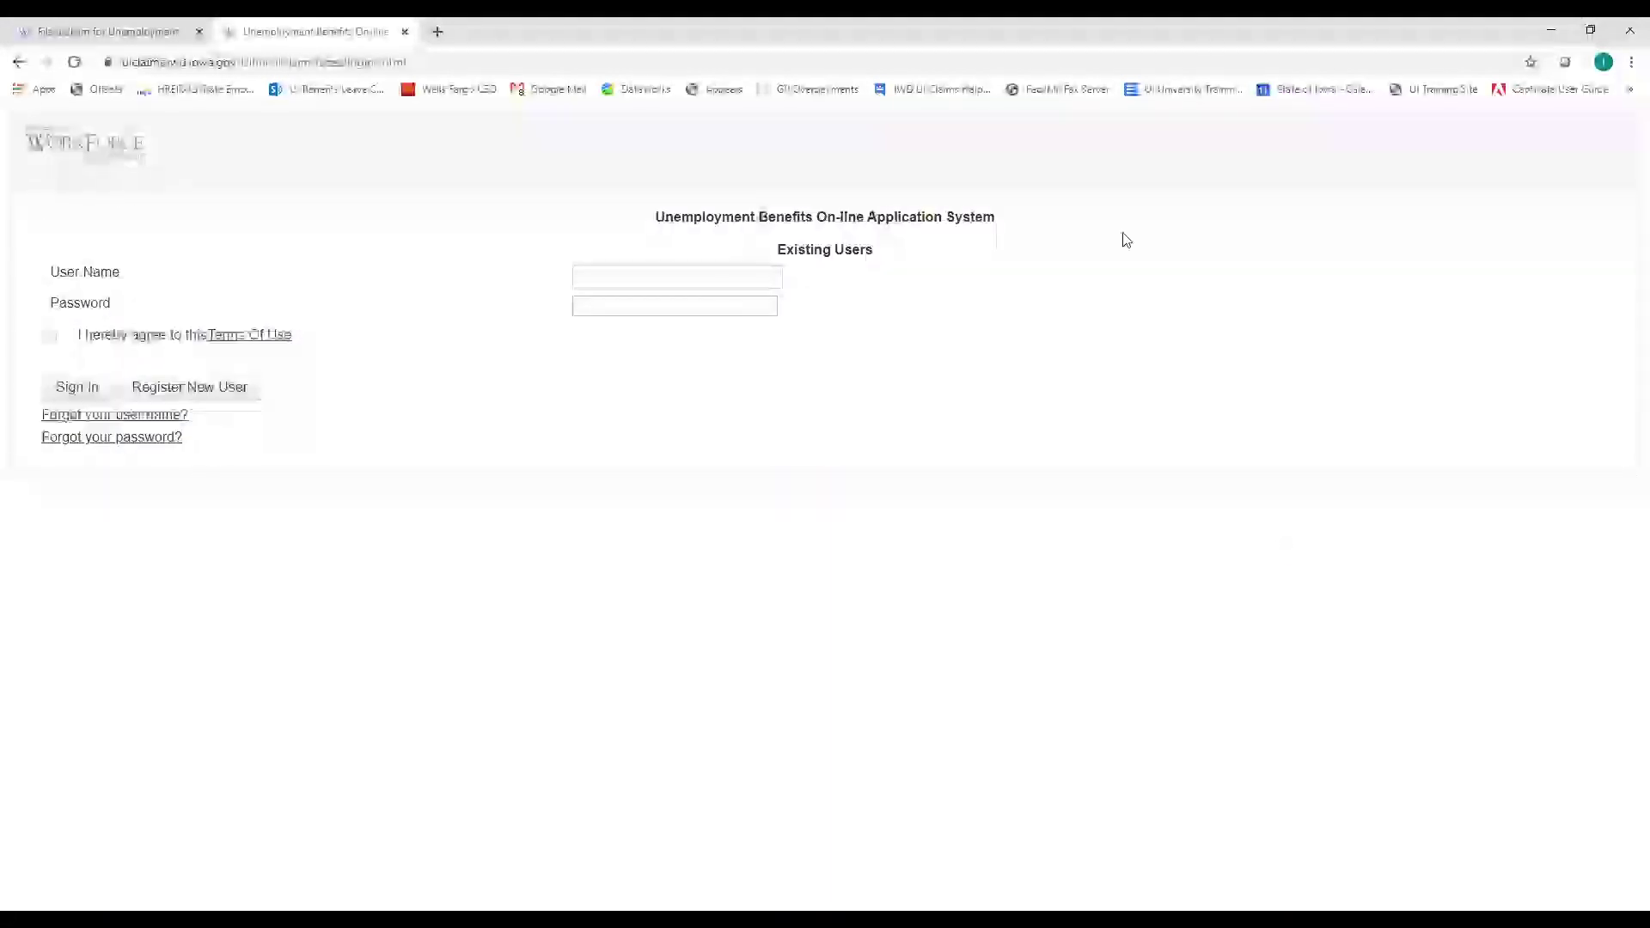